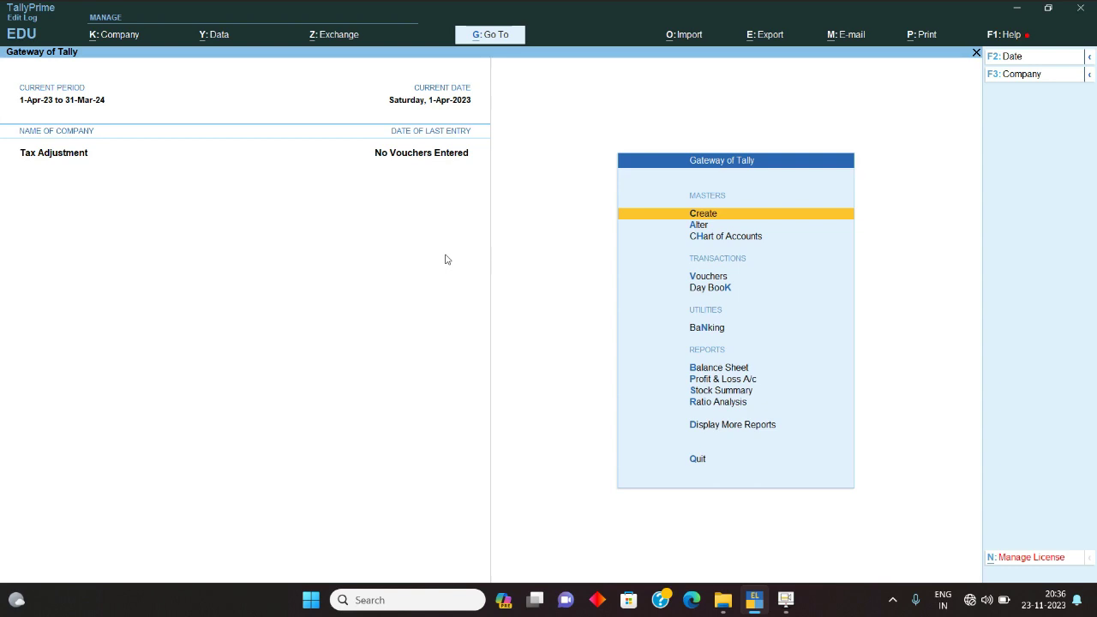
Step: Open the existing CGST ledger for alteration from the company's ledger masters
{"action": "key", "text": "Down"}
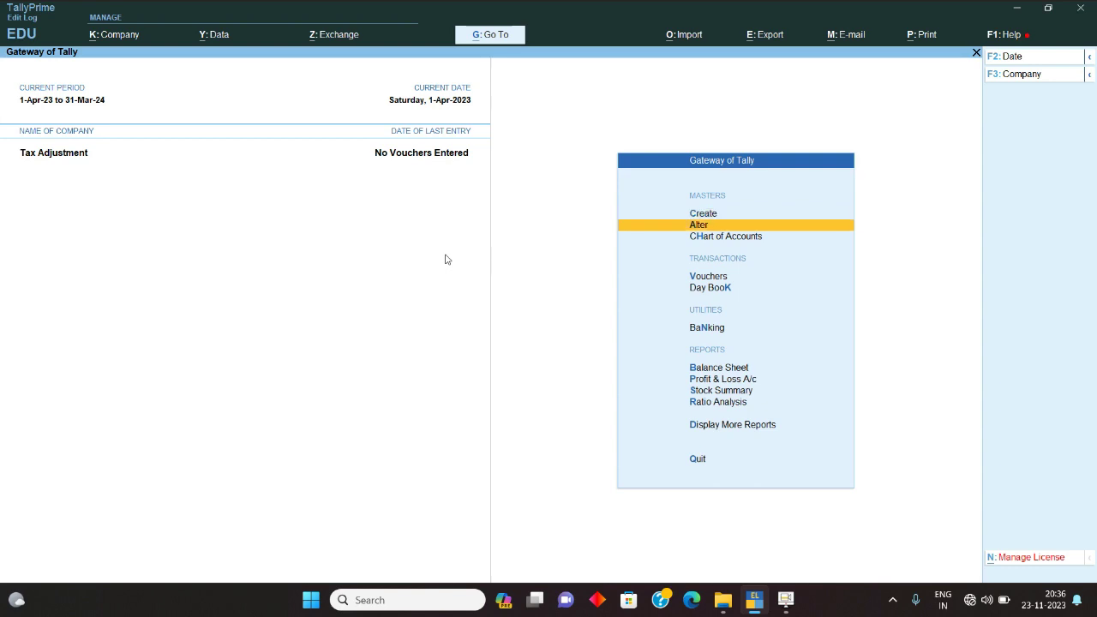
{"action": "key", "text": "Return"}
{"action": "key", "text": "Down"}
{"action": "key", "text": "Down"}
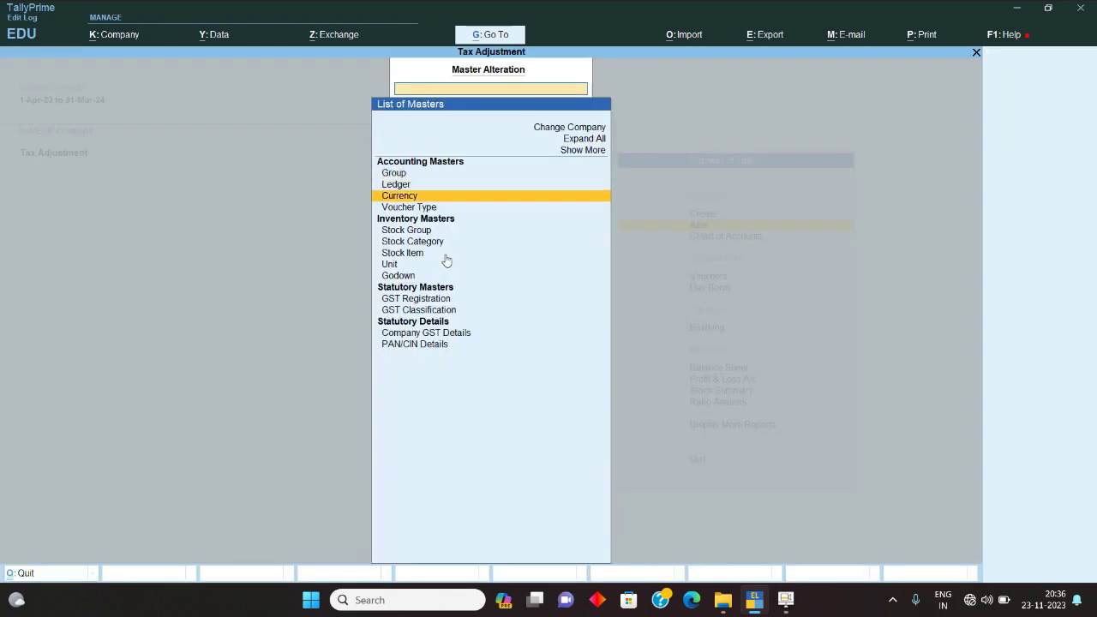
{"action": "key", "text": "Up"}
{"action": "key", "text": "Return"}
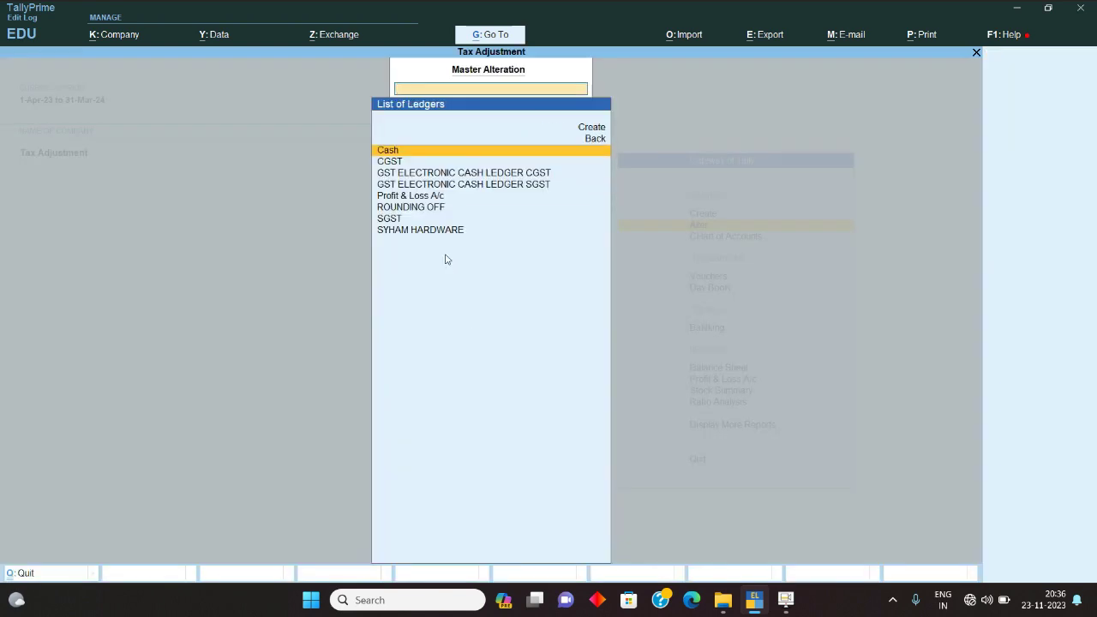
{"action": "key", "text": "Down"}
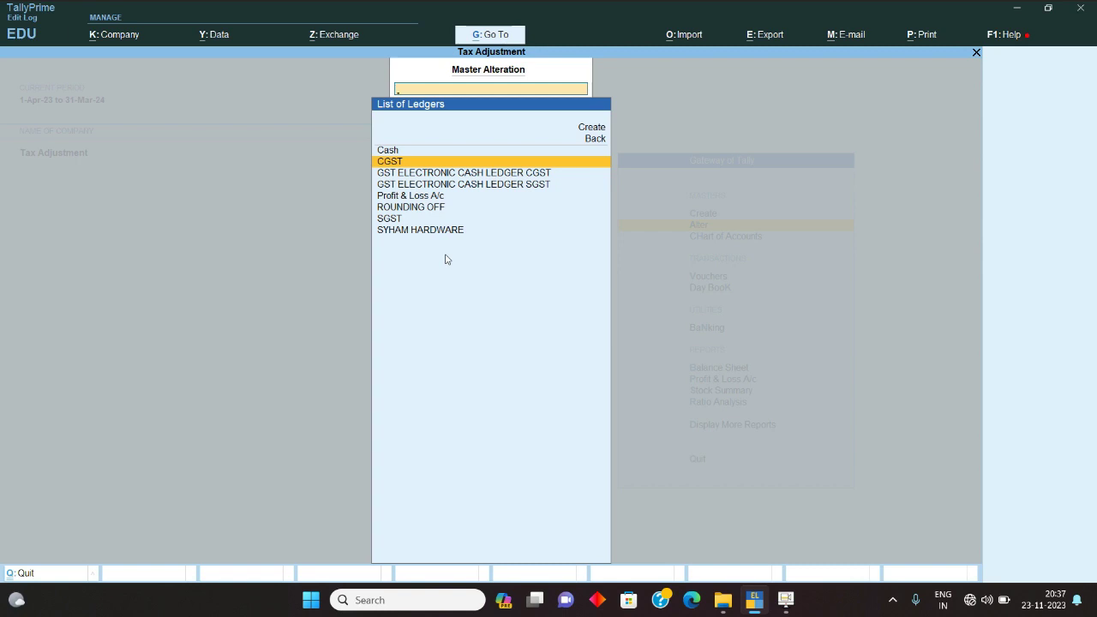
{"action": "key", "text": "Return"}
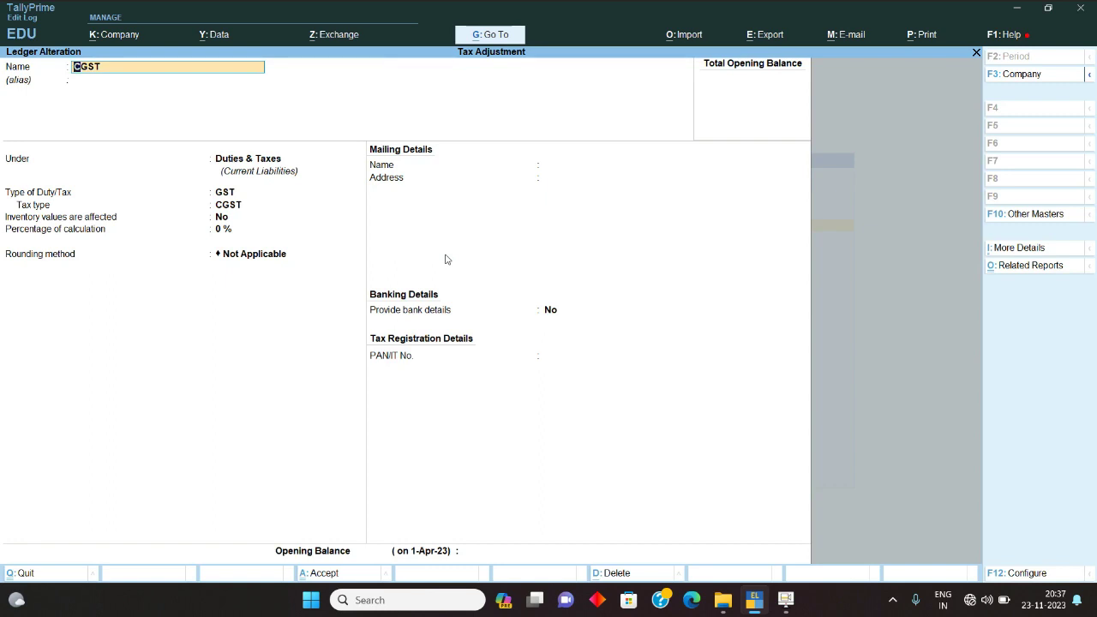
Step: Check the CGST ledger's group, duty type and tax type, and accept the ledger with CGST as tax type
{"action": "key", "text": "Return"}
{"action": "key", "text": "Return"}
{"action": "key", "text": "Return"}
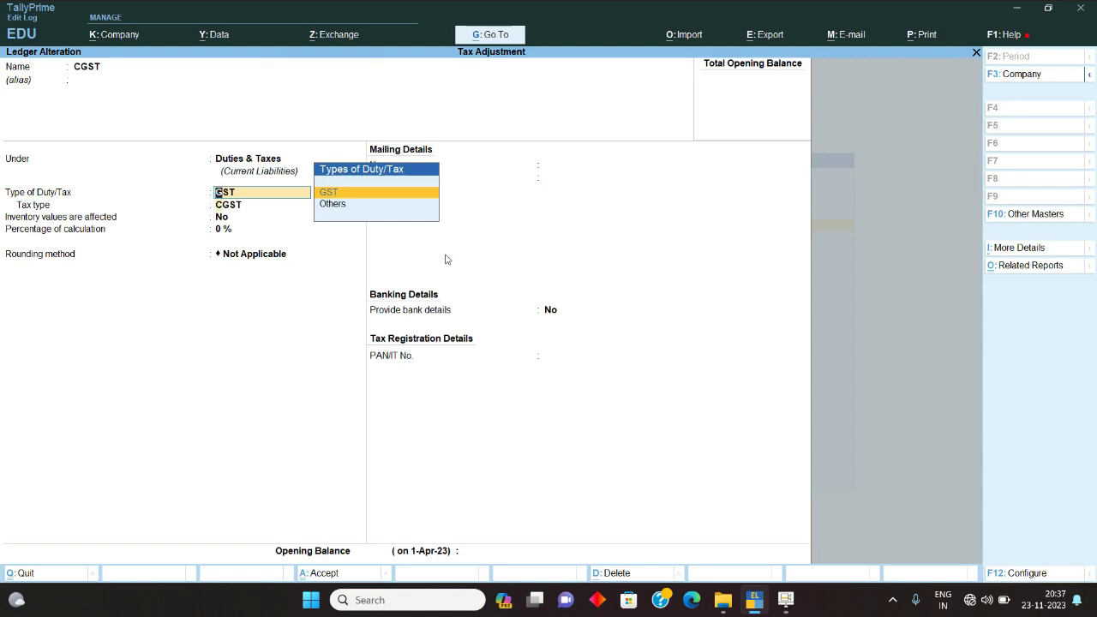
{"action": "key", "text": "Return"}
{"action": "key", "text": "BackSpace"}
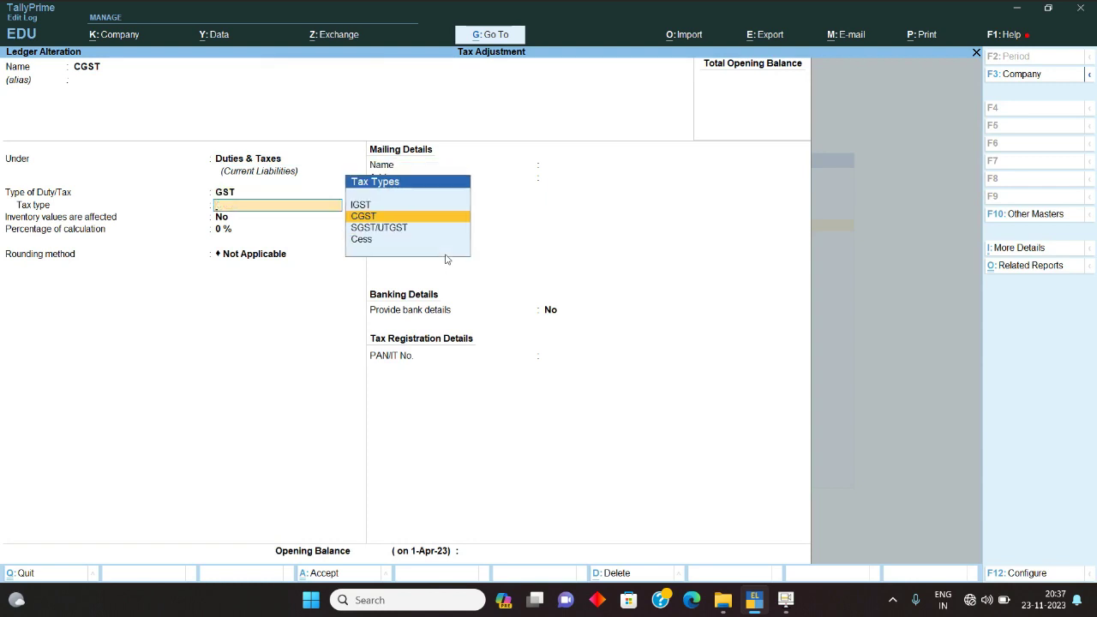
{"action": "key", "text": "ctrl+a"}
Step: Open the SGST ledger to check its group and tax type, and quit it without changes
{"action": "key", "text": "Down"}
{"action": "key", "text": "Down"}
{"action": "key", "text": "Down"}
{"action": "key", "text": "Down"}
{"action": "key", "text": "Down"}
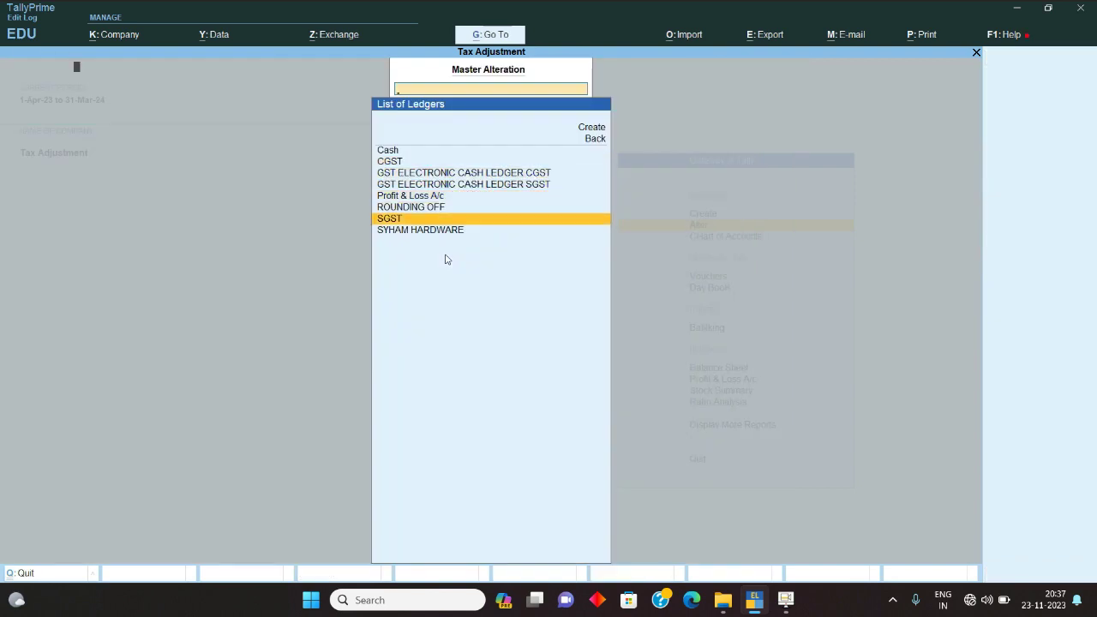
{"action": "key", "text": "Return"}
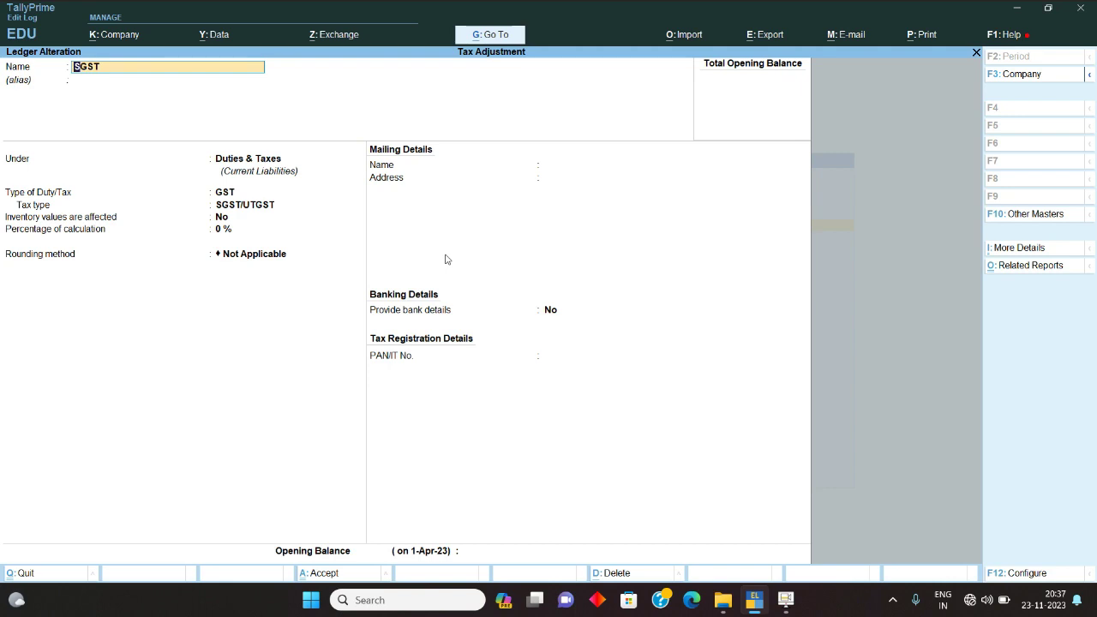
{"action": "key", "text": "Escape"}
{"action": "key", "text": "Return"}
Step: Open the ROUNDING OFF ledger to check its group and GST applicability, and quit it without changes
{"action": "key", "text": "Up"}
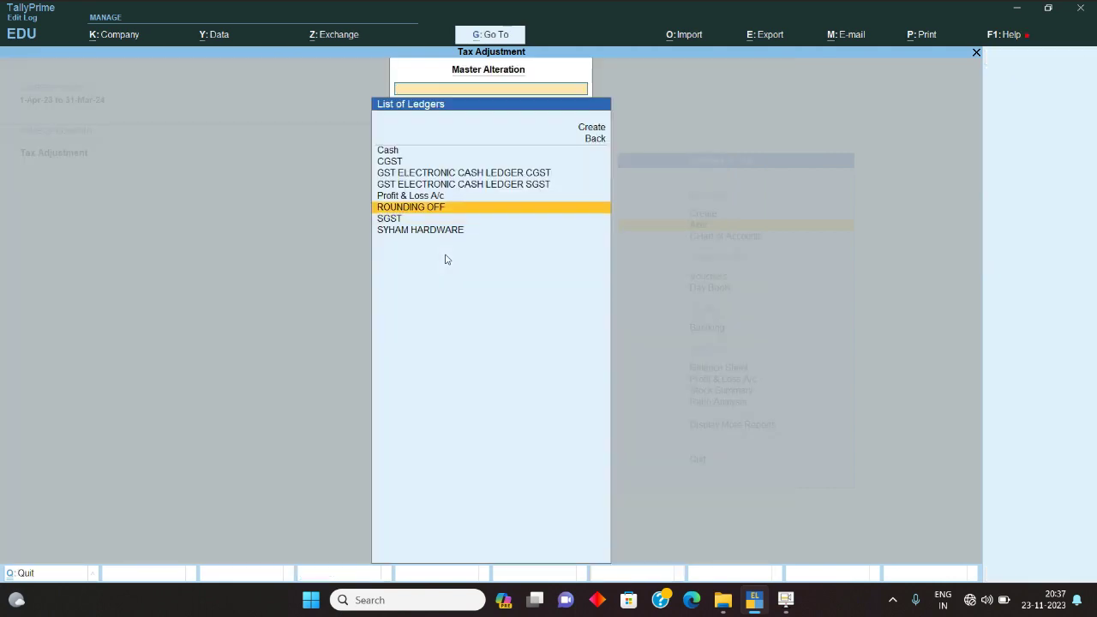
{"action": "key", "text": "Return"}
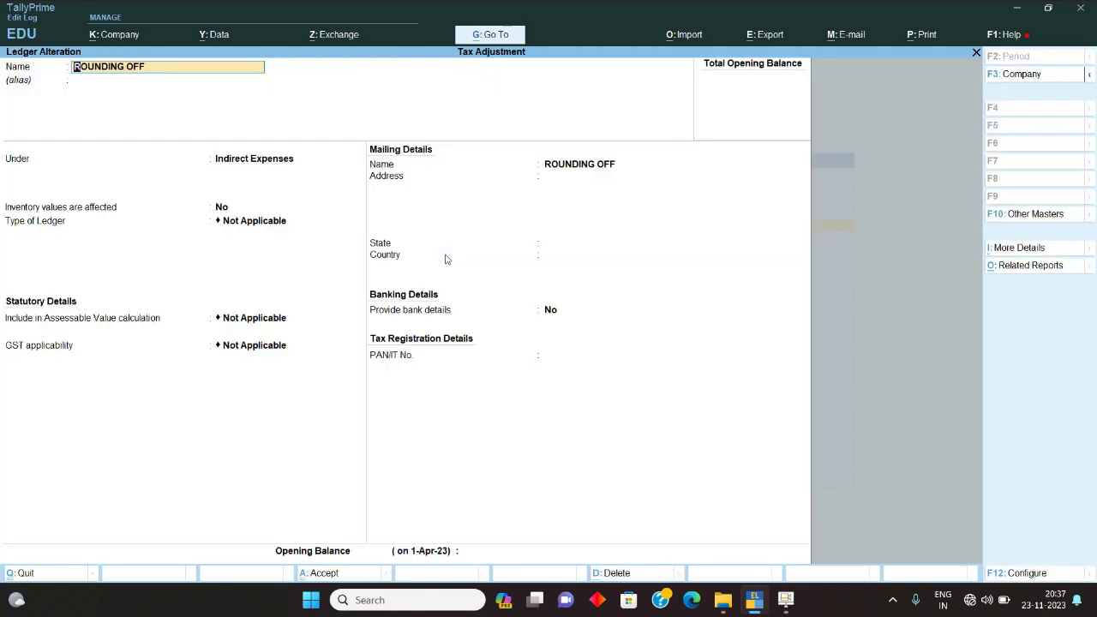
{"action": "key", "text": "Escape"}
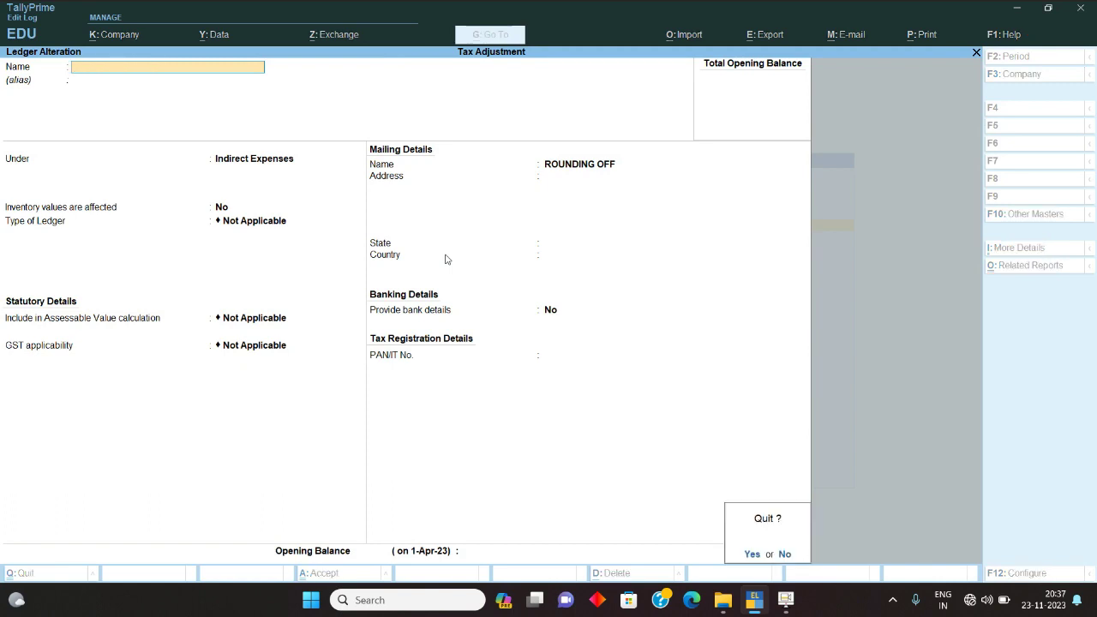
{"action": "key", "text": "Return"}
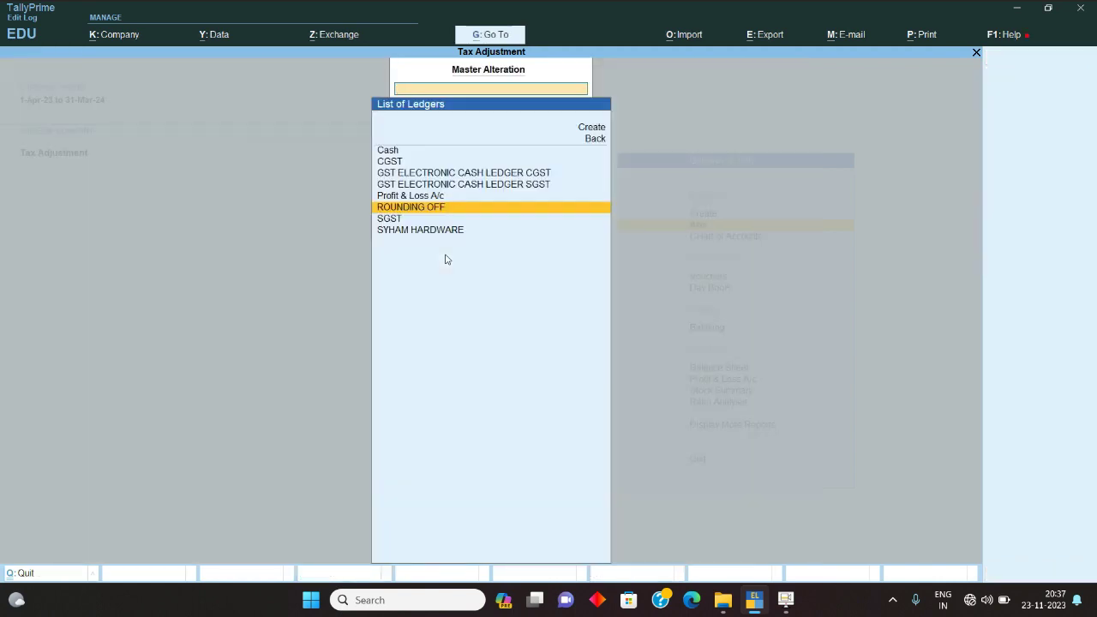
Step: Open the SYHAM HARDWARE ledger to check its group and tax registration details, and close it without changes
{"action": "key", "text": "Down"}
{"action": "key", "text": "Down"}
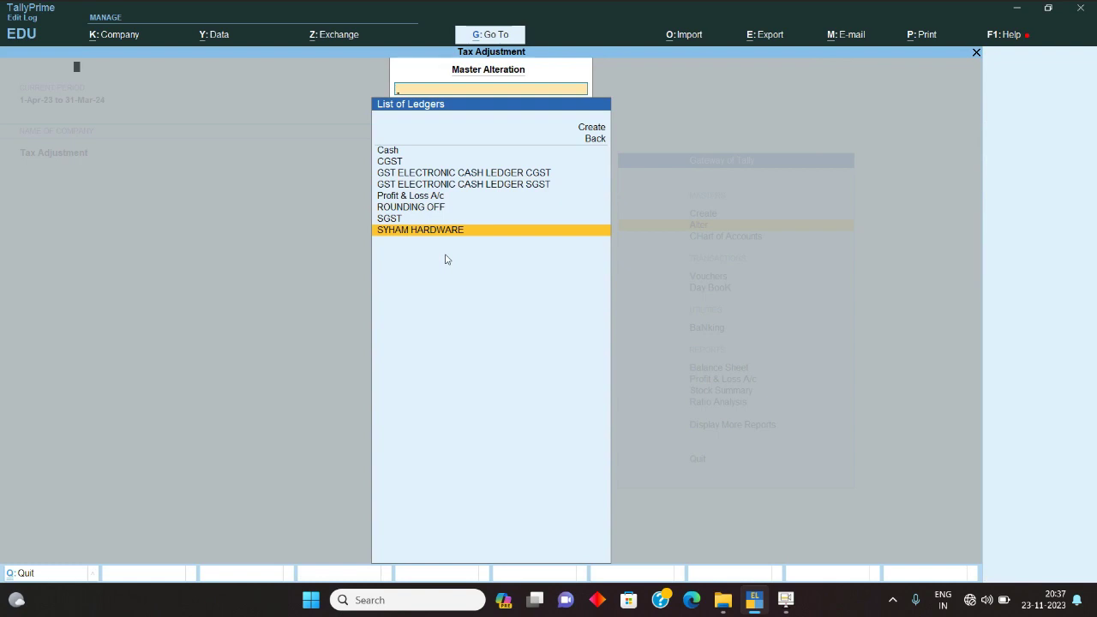
{"action": "key", "text": "Return"}
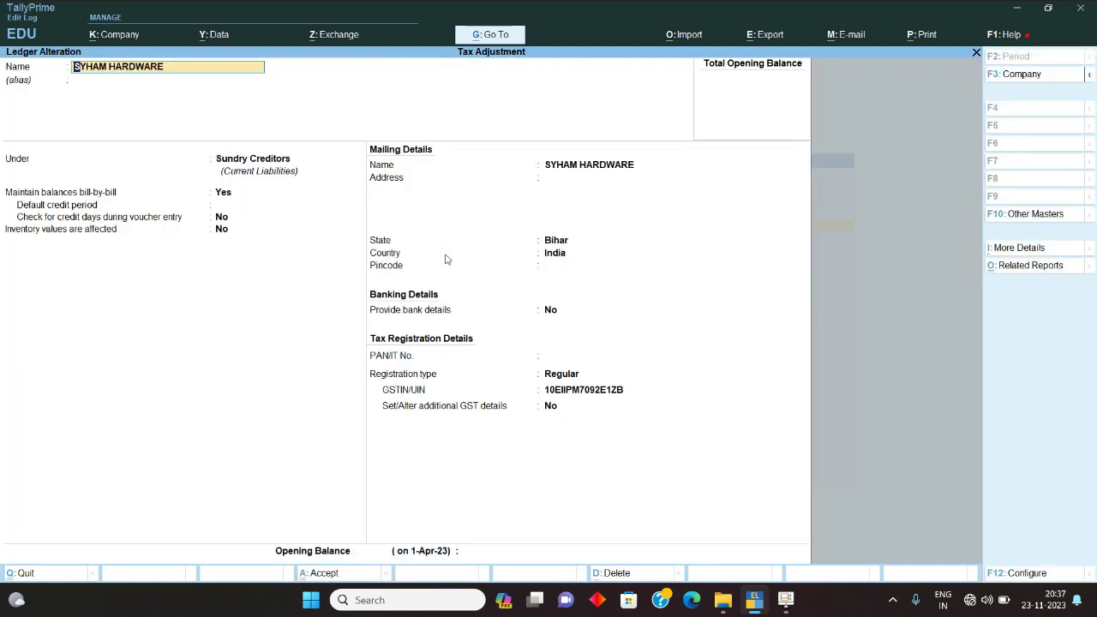
{"action": "key", "text": "BackSpace"}
{"action": "key", "text": "Escape"}
Step: Open the GST ELECTRONIC CASH LEDGER SGST to check its group and details, and quit it without changes
{"action": "key", "text": "Up"}
{"action": "key", "text": "Up"}
{"action": "key", "text": "Up"}
{"action": "key", "text": "Up"}
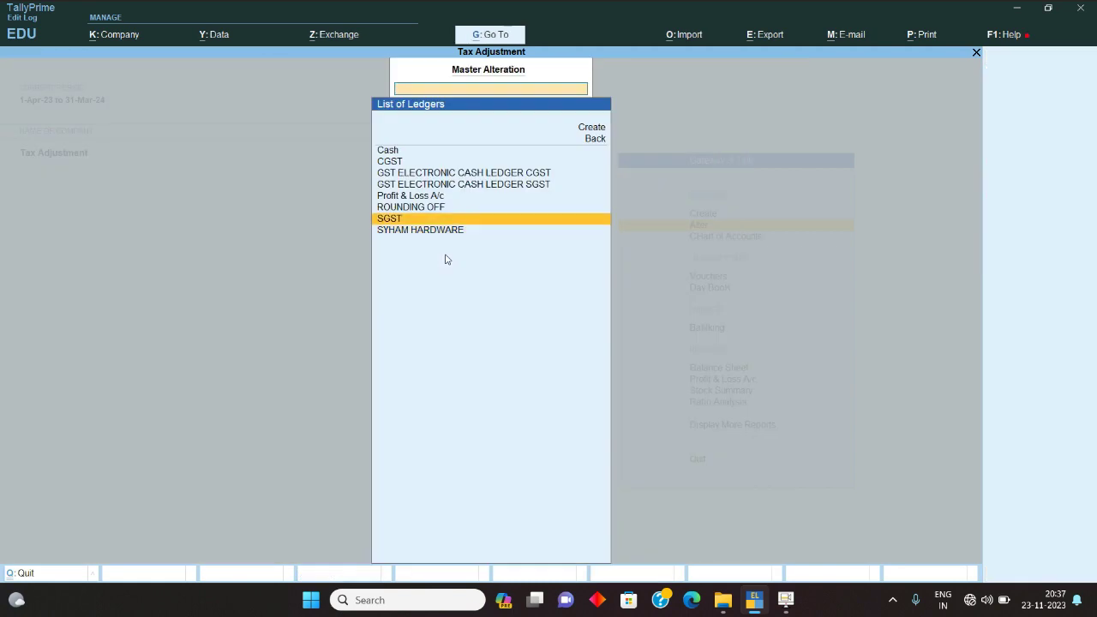
{"action": "key", "text": "Return"}
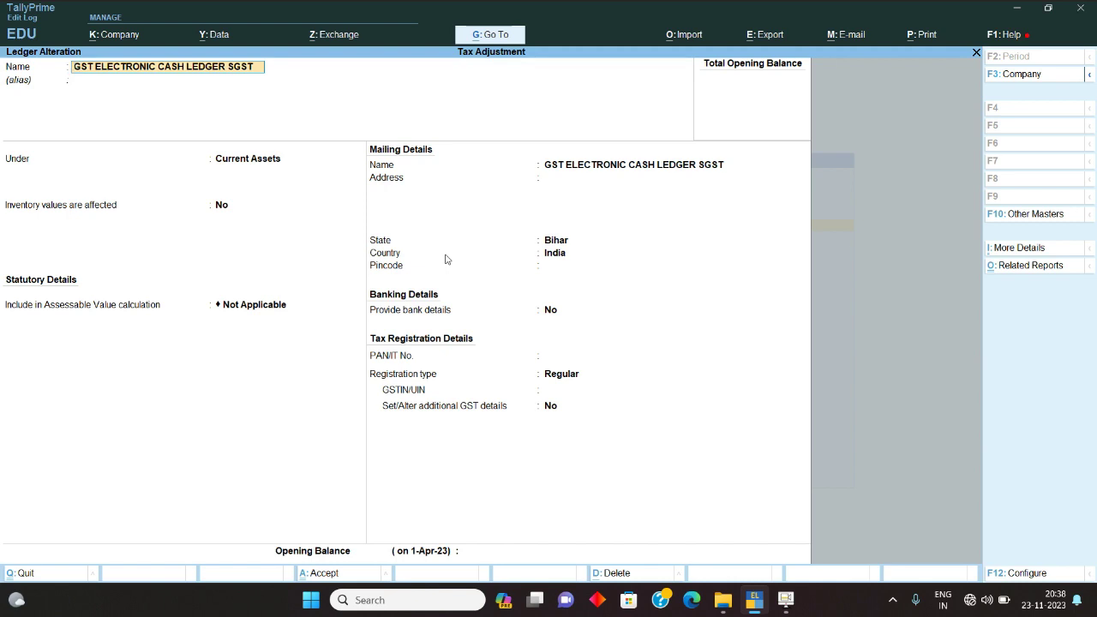
{"action": "key", "text": "Escape"}
{"action": "key", "text": "Escape"}
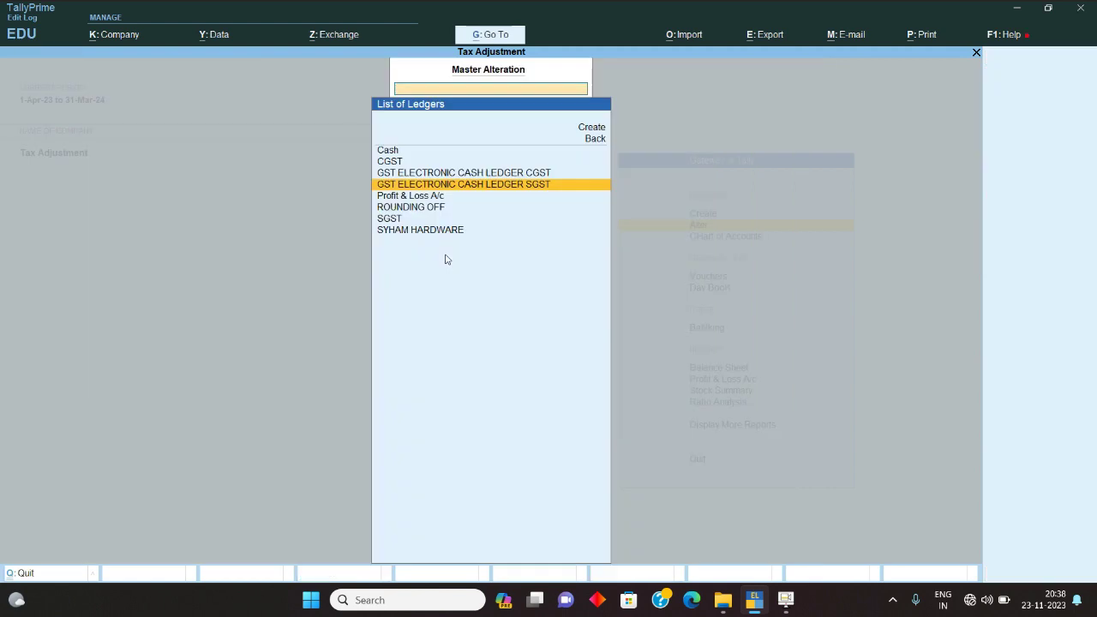
Step: Check the GST ELECTRONIC CASH LEDGER CGST without changing it, and return to the Gateway of Tally
{"action": "key", "text": "Up"}
{"action": "key", "text": "Return"}
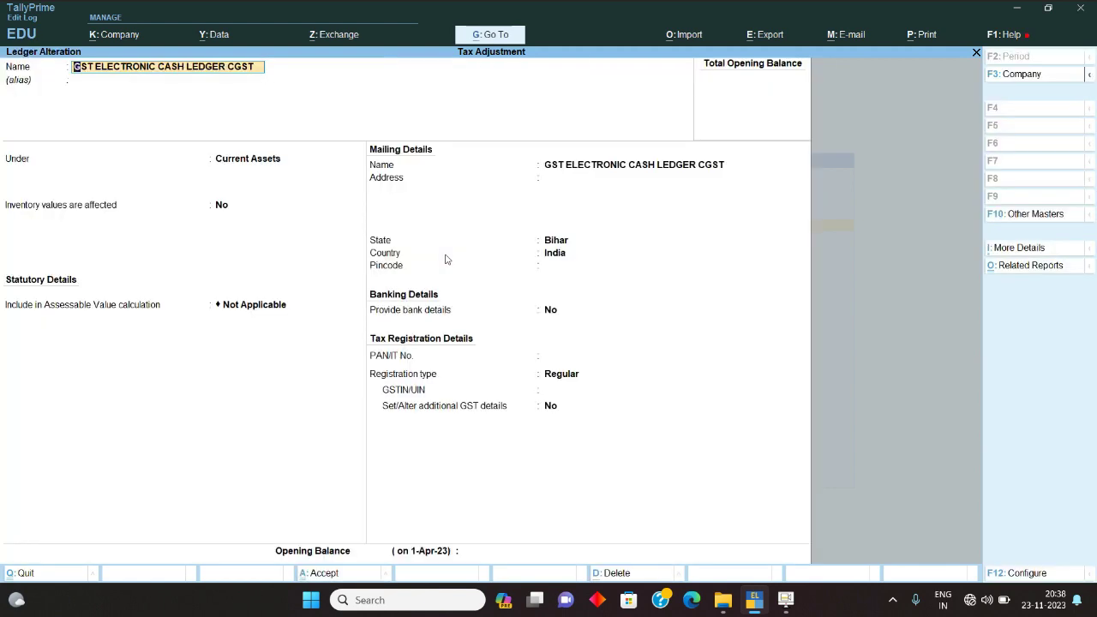
{"action": "key", "text": "BackSpace"}
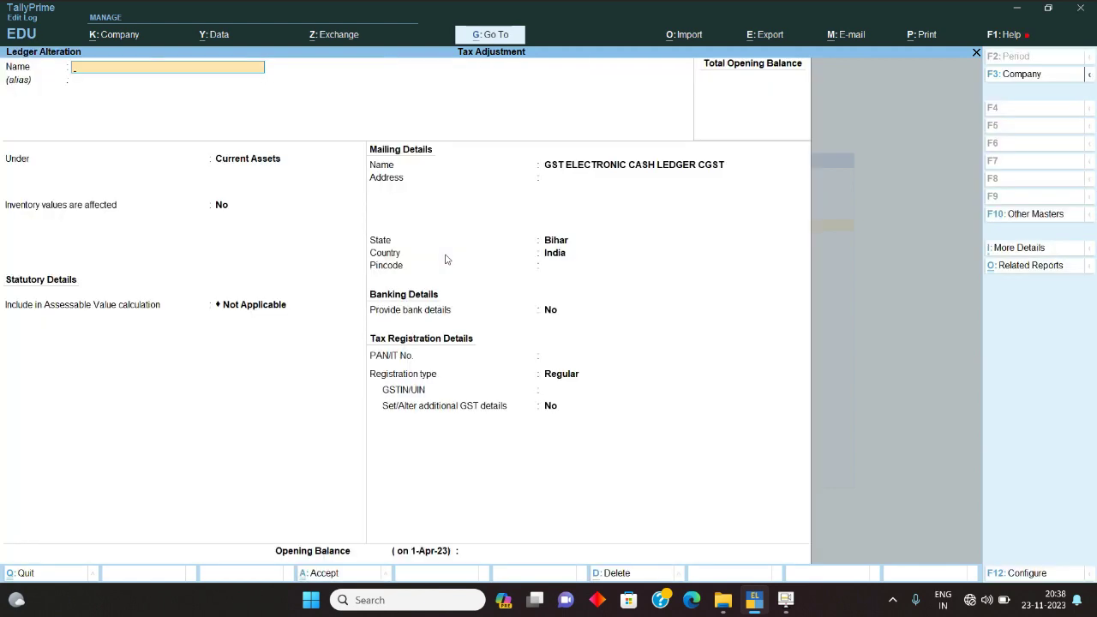
{"action": "key", "text": "Escape"}
{"action": "key", "text": "y"}
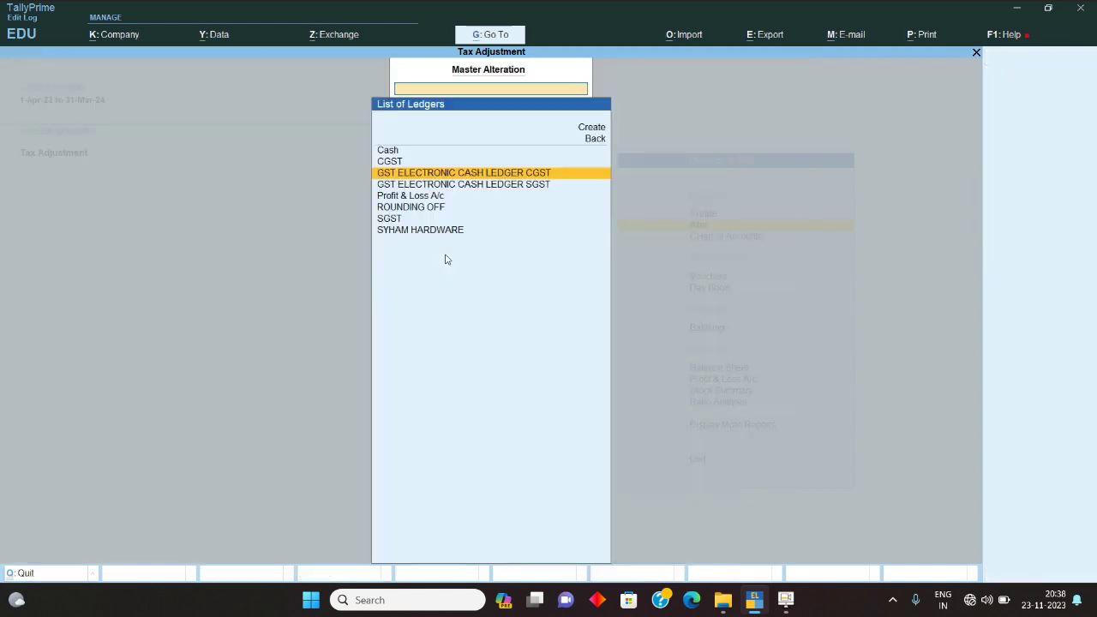
{"action": "key", "text": "Escape"}
{"action": "key", "text": "Escape"}
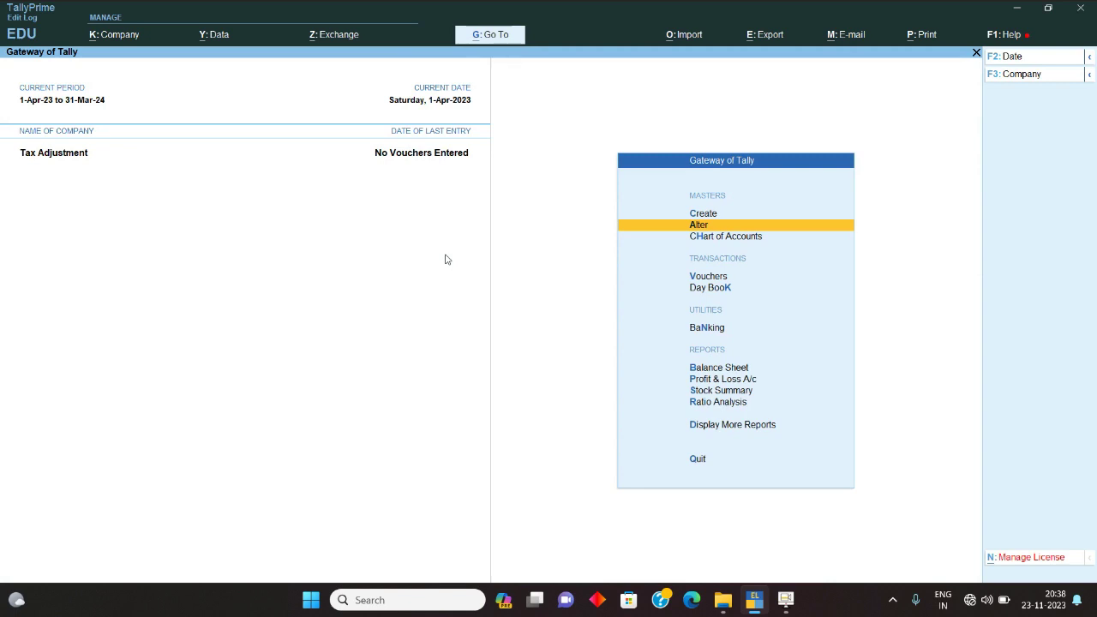
Step: Start a purchase voucher and set its date to 1-11 (1-Nov-23)
{"action": "key", "text": "v"}
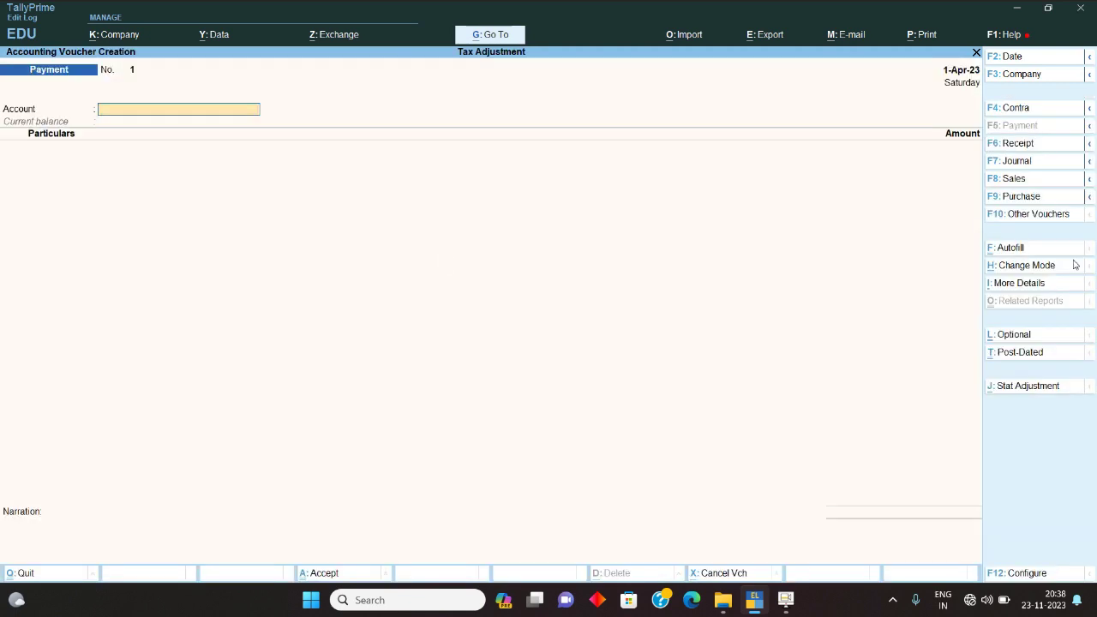
{"action": "left_click", "coordinate": [1023, 201]}
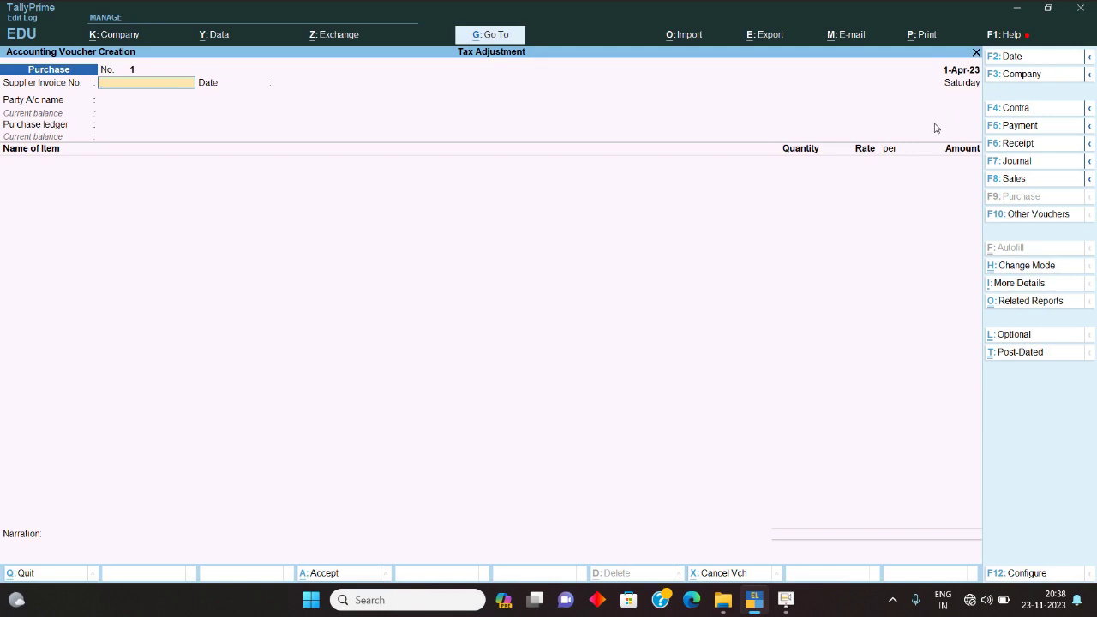
{"action": "left_click", "coordinate": [1043, 60]}
{"action": "type", "text": "1"}
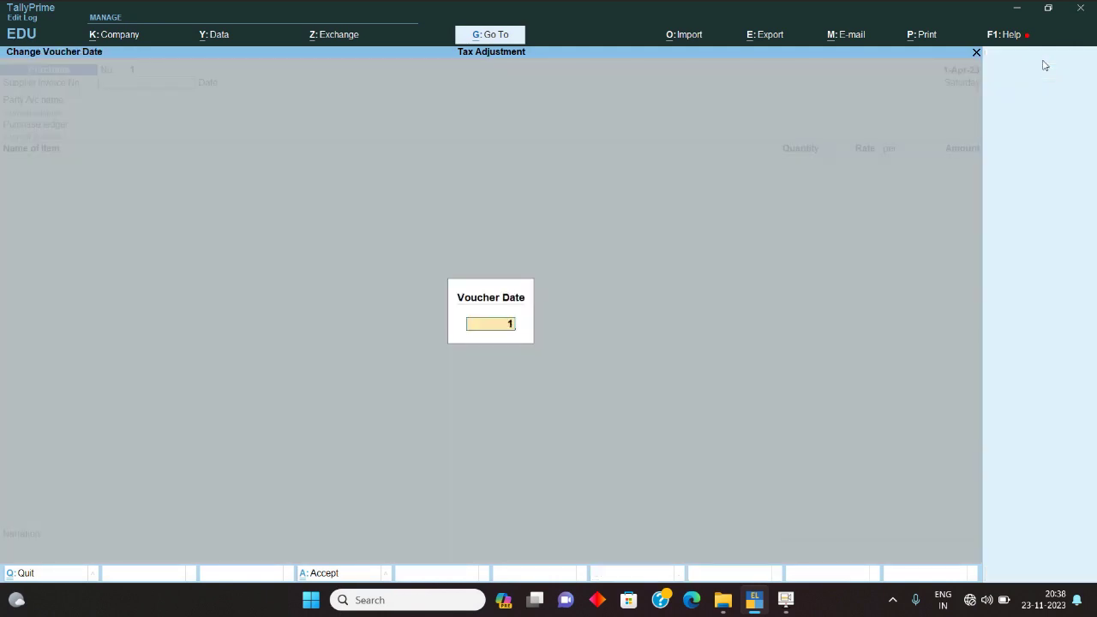
{"action": "type", "text": "-11"}
{"action": "key", "text": "Return"}
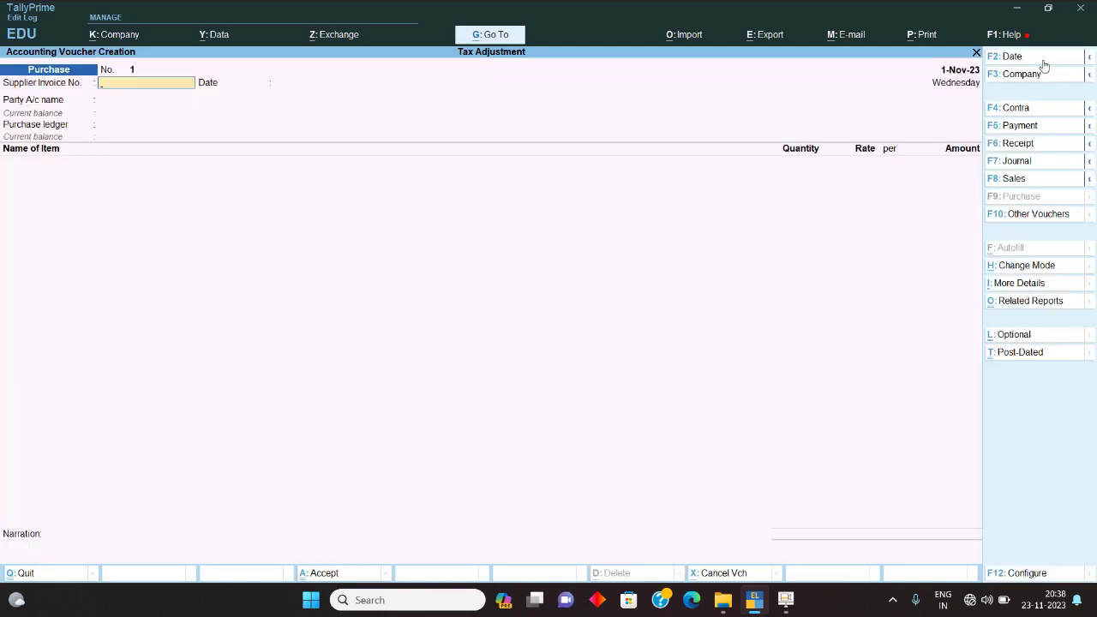
Step: Enter supplier invoice number 1 dated 1-Nov-23 and choose SYHAM HARDWARE as the party account, accepting its party details
{"action": "key", "text": "Return"}
{"action": "key", "text": "Return"}
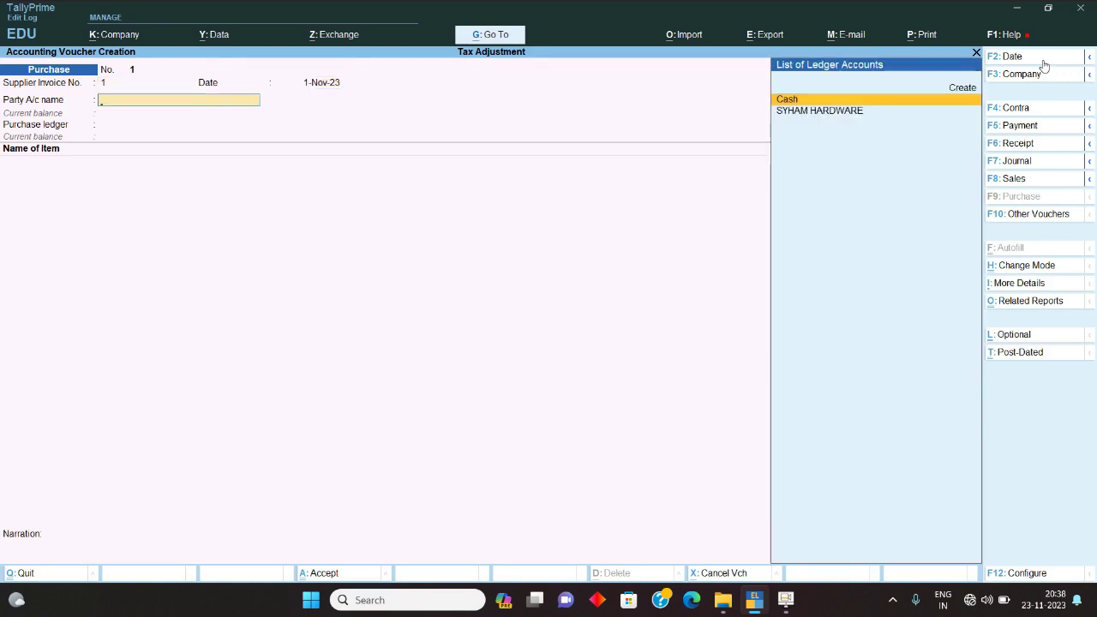
{"action": "key", "text": "Return"}
{"action": "key", "text": "Escape"}
{"action": "key", "text": "Down"}
{"action": "key", "text": "Return"}
{"action": "key", "text": "ctrl+a"}
{"action": "key", "text": "ctrl+a"}
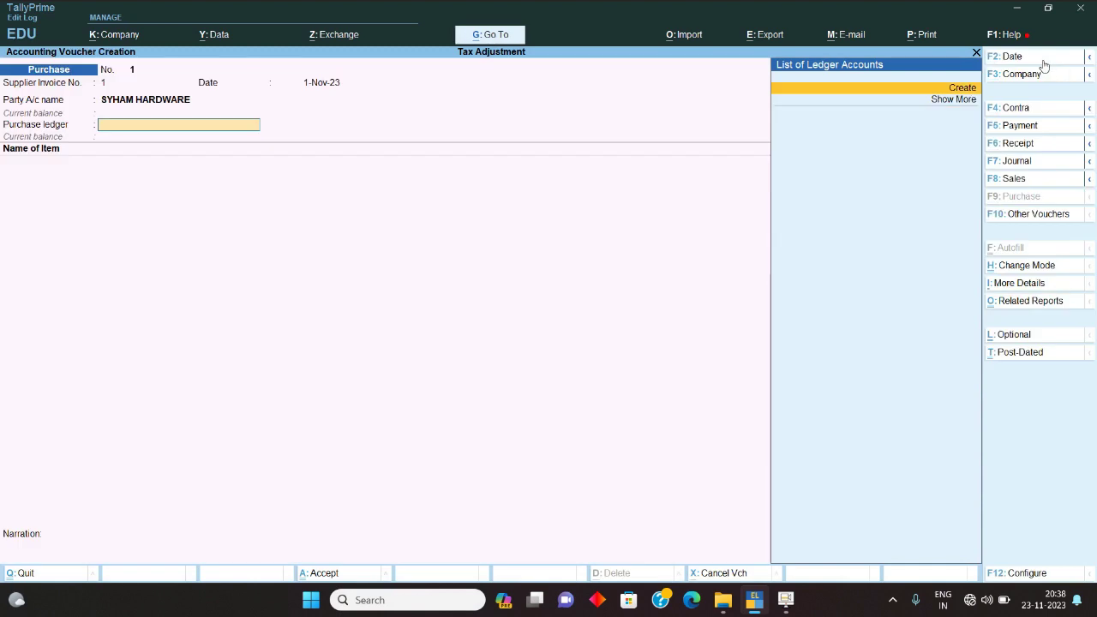
Step: Create a purchase ledger named PURCHASE under Purchase Accounts, with inventory values affected set to Yes
{"action": "key", "text": "Return"}
{"action": "type", "text": "PURCHASE"}
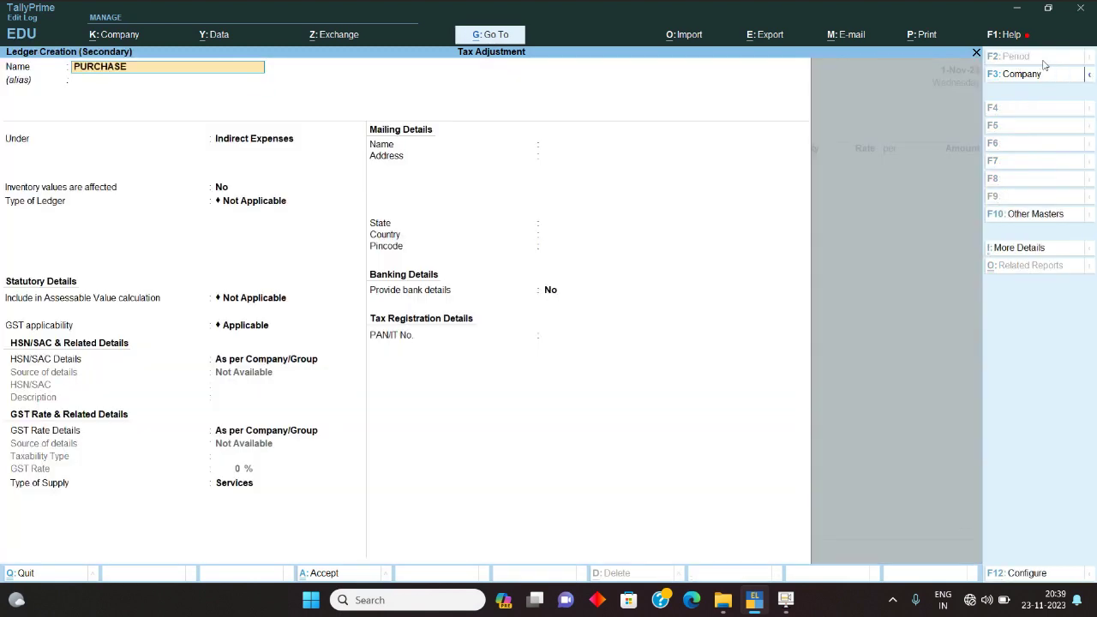
{"action": "key", "text": "Return"}
{"action": "type", "text": "PUR"}
{"action": "key", "text": "Return"}
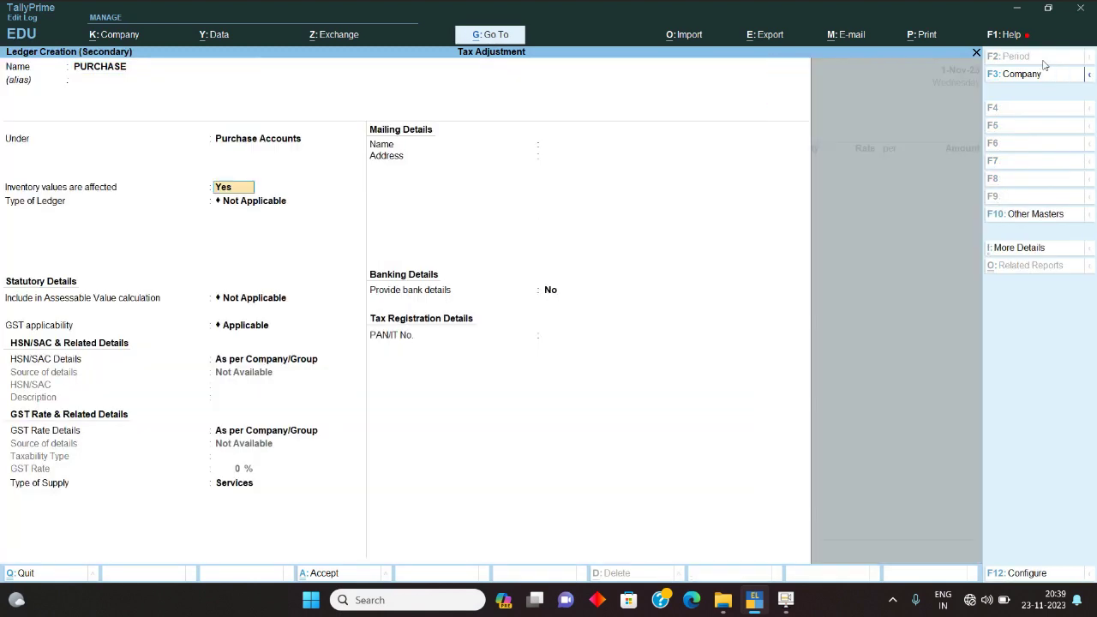
{"action": "type", "text": "y"}
{"action": "key", "text": "Return"}
{"action": "key", "text": "Return"}
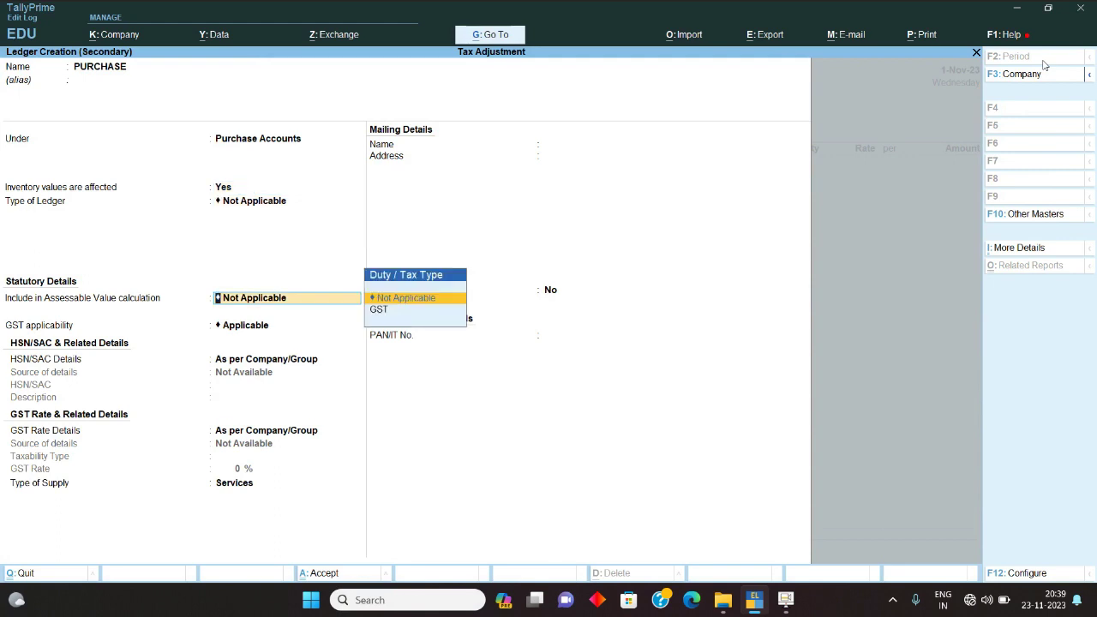
Step: Set the PURCHASE ledger's type of supply to Goods, keeping GST applicable, and save the ledger
{"action": "key", "text": "Return"}
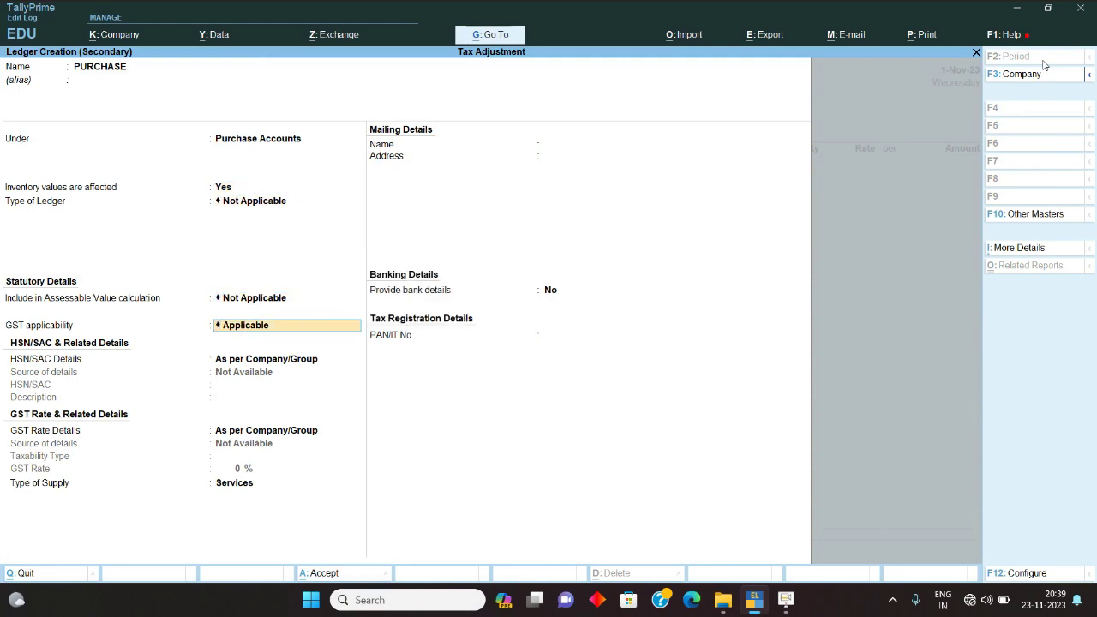
{"action": "key", "text": "Return"}
{"action": "key", "text": "Return"}
{"action": "key", "text": "Return"}
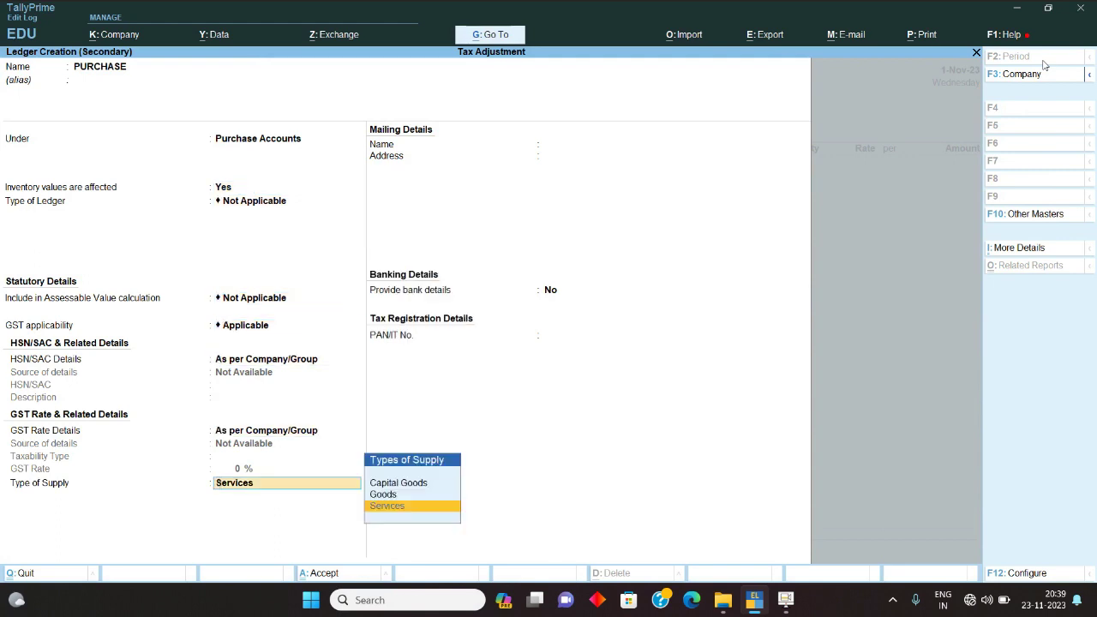
{"action": "key", "text": "Up"}
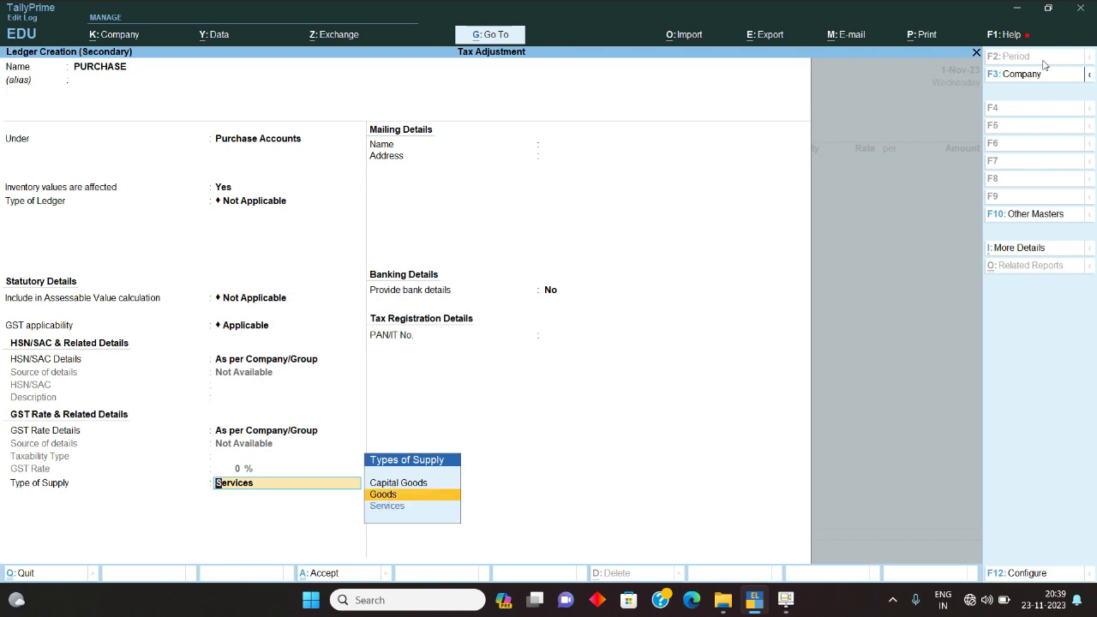
{"action": "key", "text": "Return"}
{"action": "key", "text": "Return"}
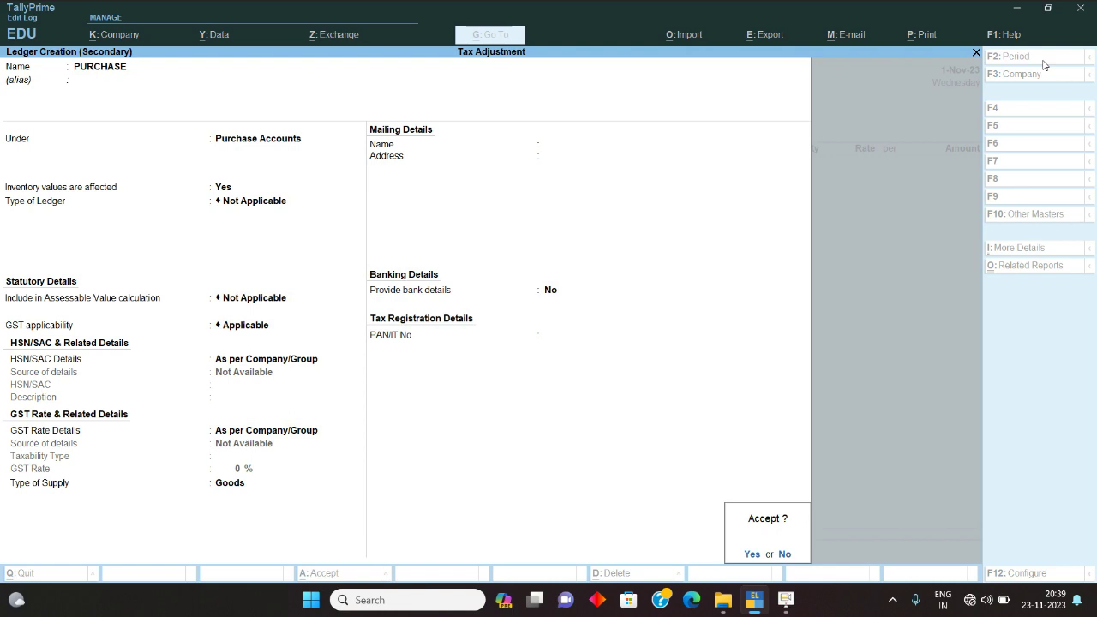
{"action": "key", "text": "Return"}
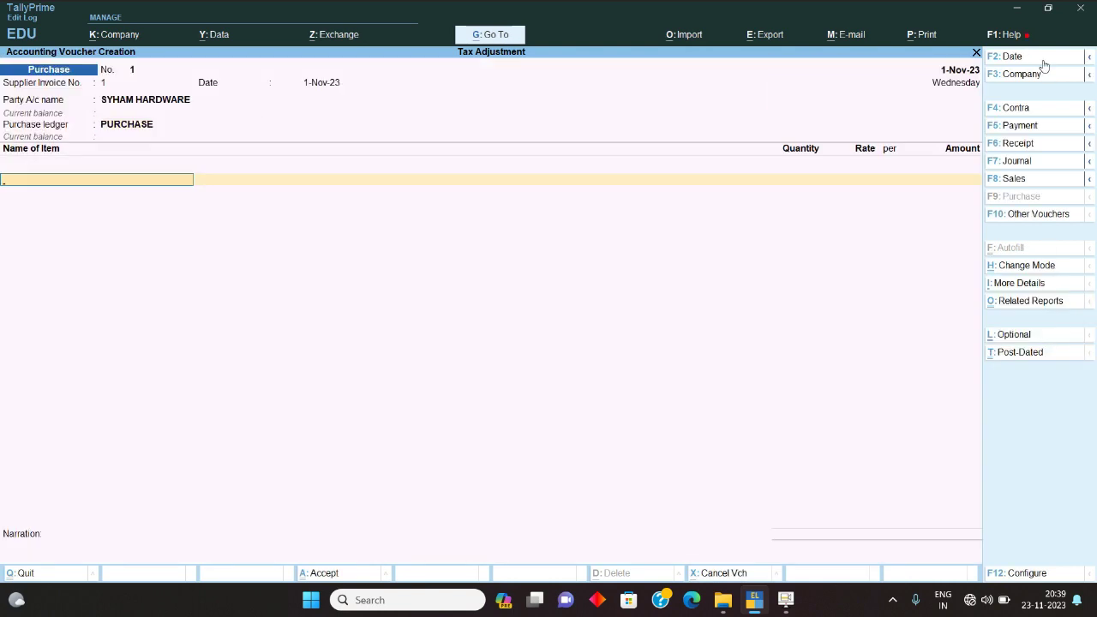
Step: Start a new stock item named JEANS from the voucher, under Primary with category Not Applicable
{"action": "key", "text": "alt+c"}
{"action": "type", "text": "JEANS"}
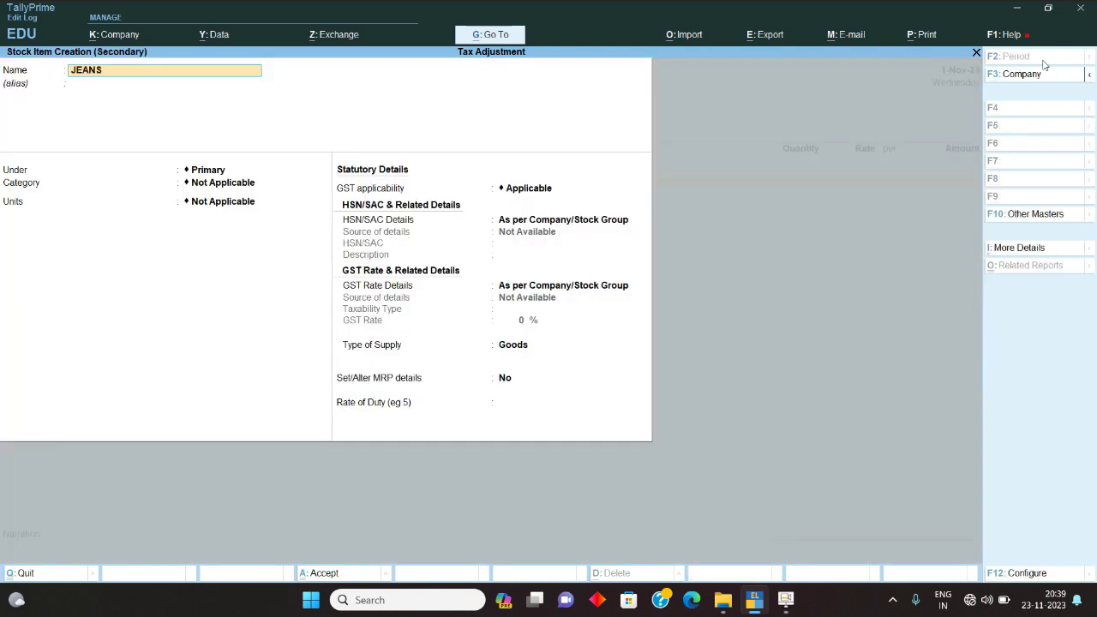
{"action": "key", "text": "Return"}
{"action": "key", "text": "Return"}
{"action": "key", "text": "Return"}
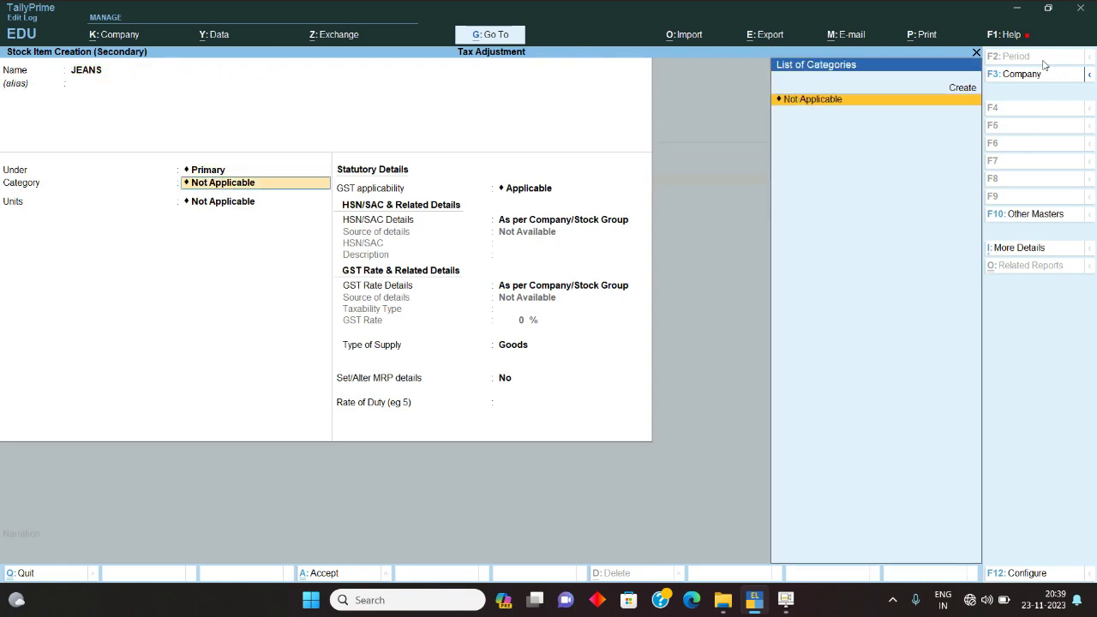
{"action": "key", "text": "Return"}
Step: Create a unit with symbol PCS and quantity code PCS-PIECES, and use it as the unit of JEANS
{"action": "key", "text": "alt+c"}
{"action": "type", "text": "PCS"}
{"action": "key", "text": "Return"}
{"action": "key", "text": "Return"}
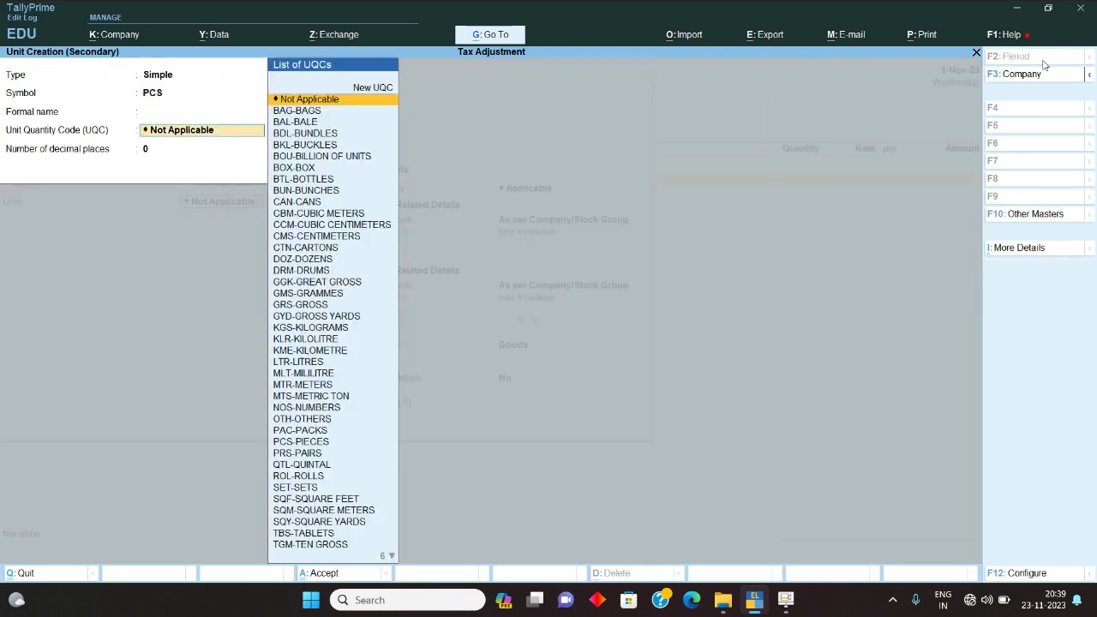
{"action": "type", "text": "PC"}
{"action": "key", "text": "Return"}
{"action": "key", "text": "Return"}
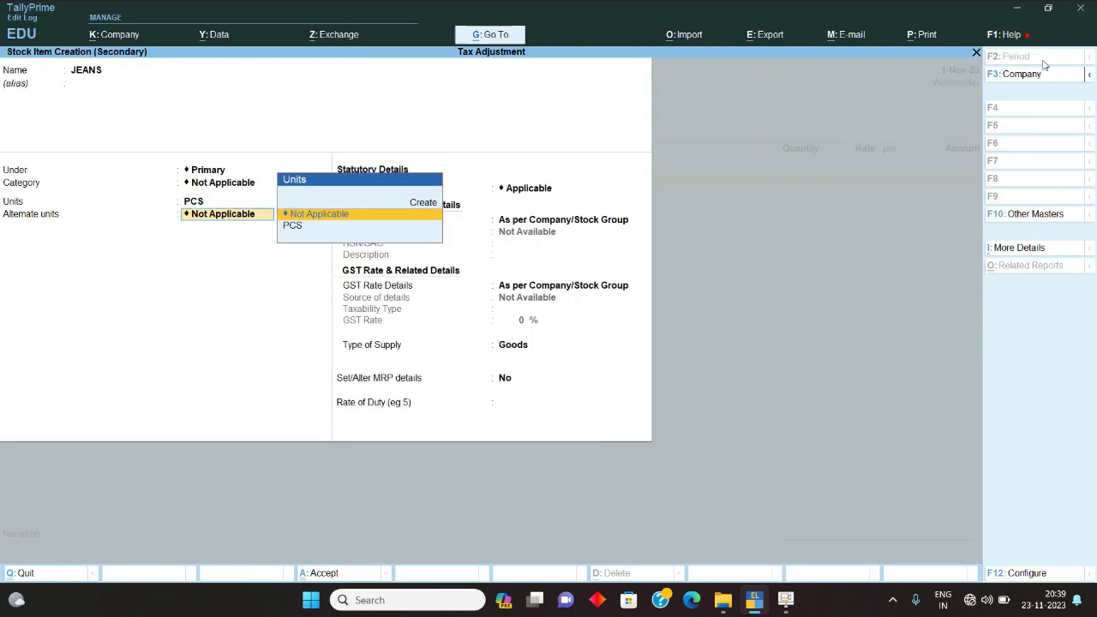
Step: Specify the HSN/SAC details directly on the JEANS item, with HSN/SAC 4567 and no alternate unit
{"action": "key", "text": "Return"}
{"action": "key", "text": "Return"}
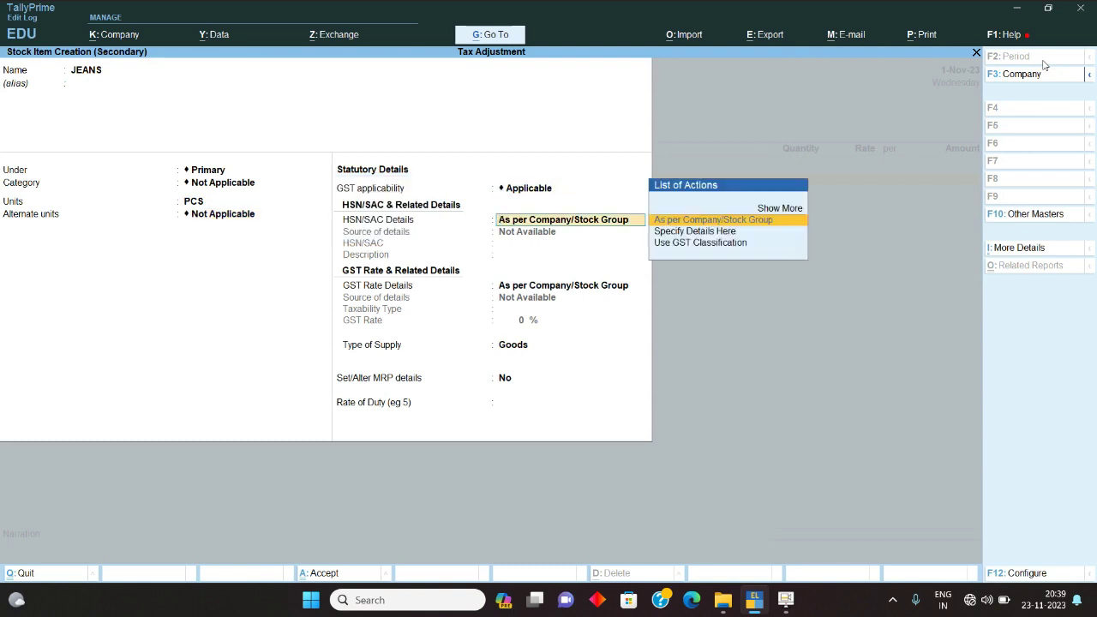
{"action": "key", "text": "Down"}
{"action": "key", "text": "Return"}
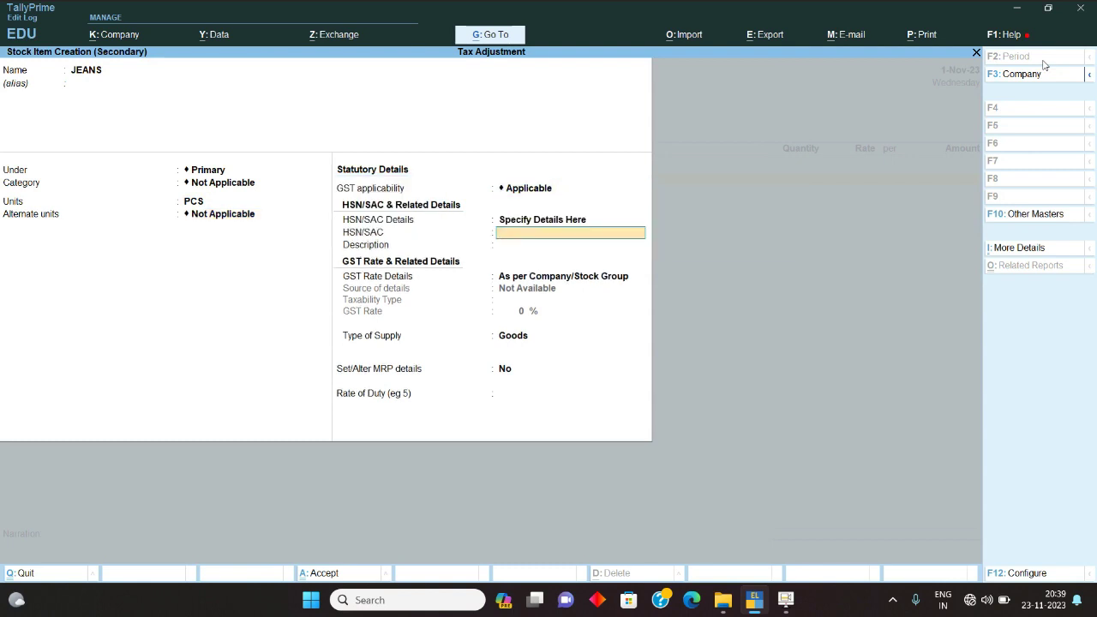
{"action": "type", "text": "4567"}
{"action": "key", "text": "Return"}
{"action": "key", "text": "Return"}
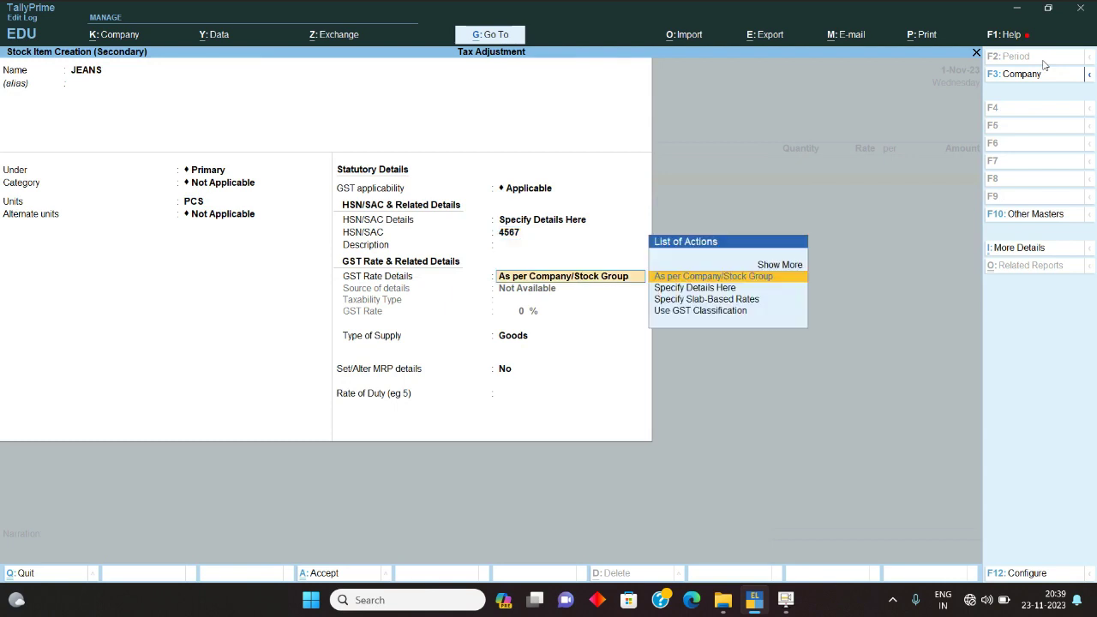
{"action": "key", "text": "Down"}
{"action": "key", "text": "Return"}
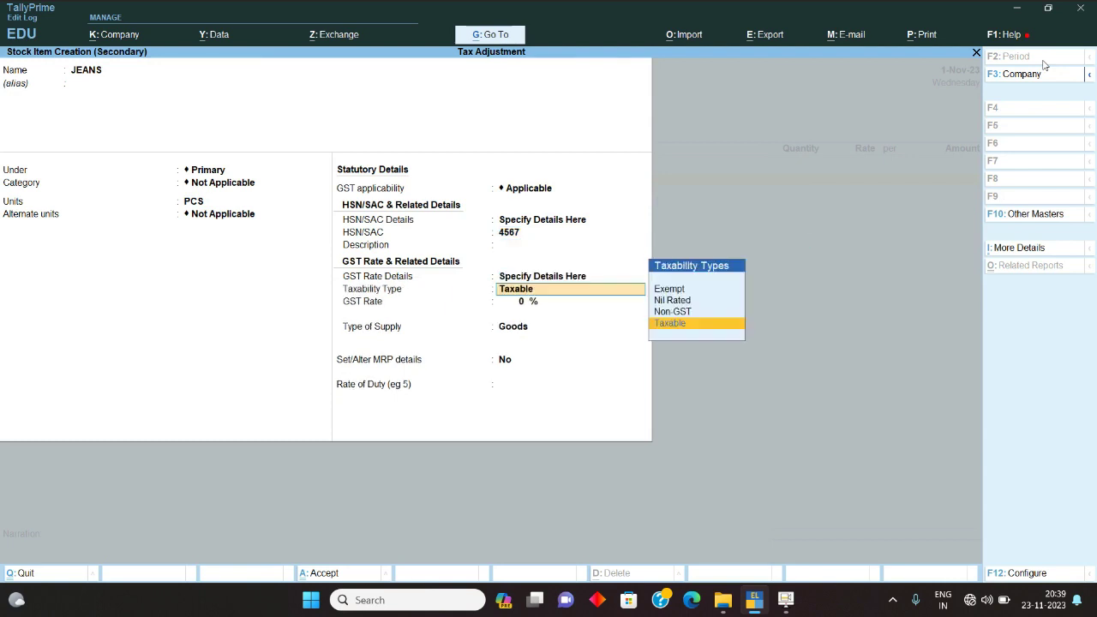
{"action": "key", "text": "Return"}
{"action": "key", "text": "Up"}
{"action": "key", "text": "Up"}
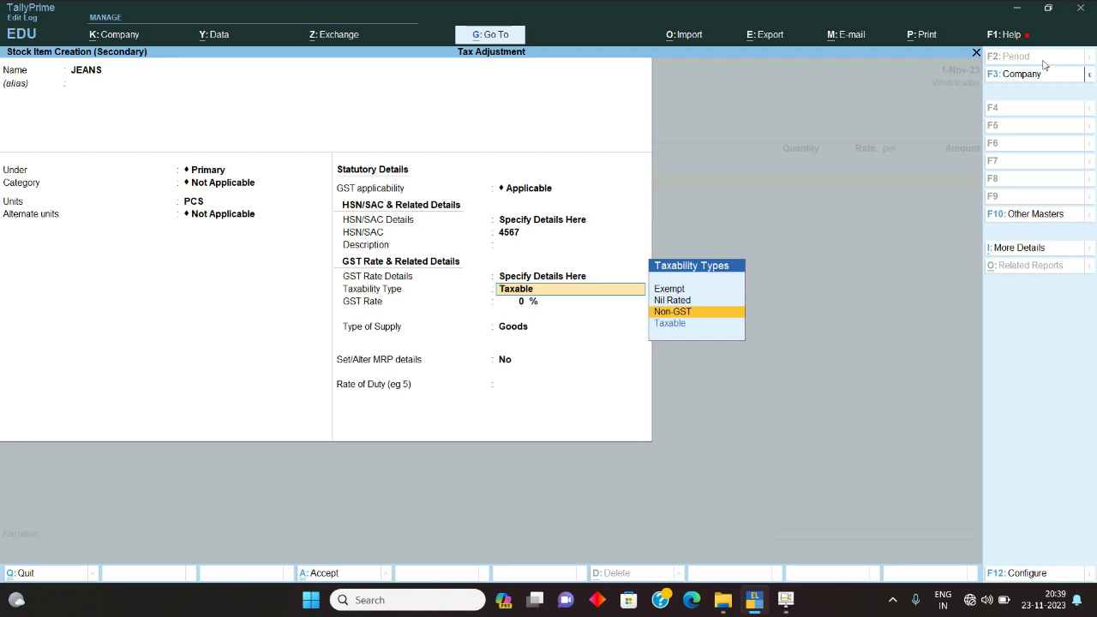
{"action": "key", "text": "BackSpace"}
Step: Choose slab-based GST rates for JEANS and make the slab up to 1,000 taxable at 5%
{"action": "key", "text": "Down"}
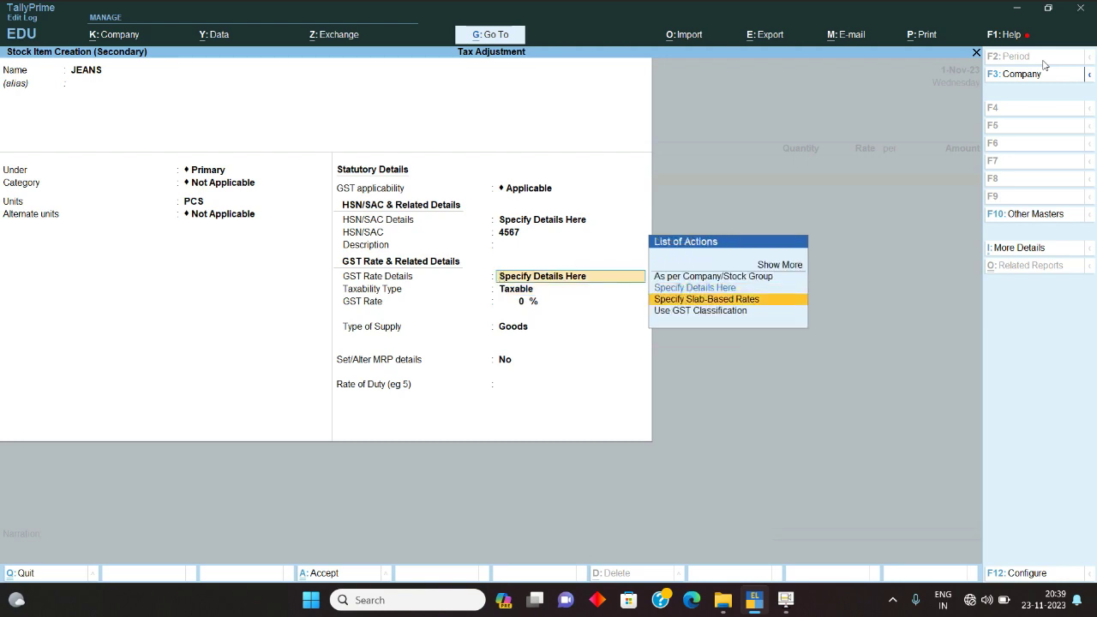
{"action": "key", "text": "Return"}
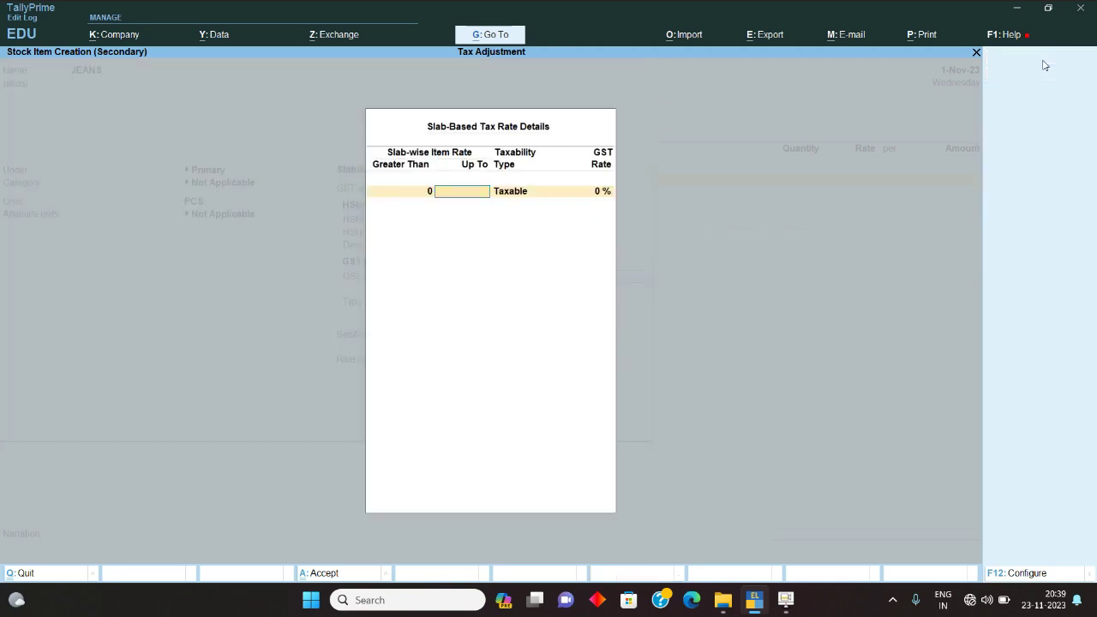
{"action": "type", "text": "1,000"}
{"action": "key", "text": "Return"}
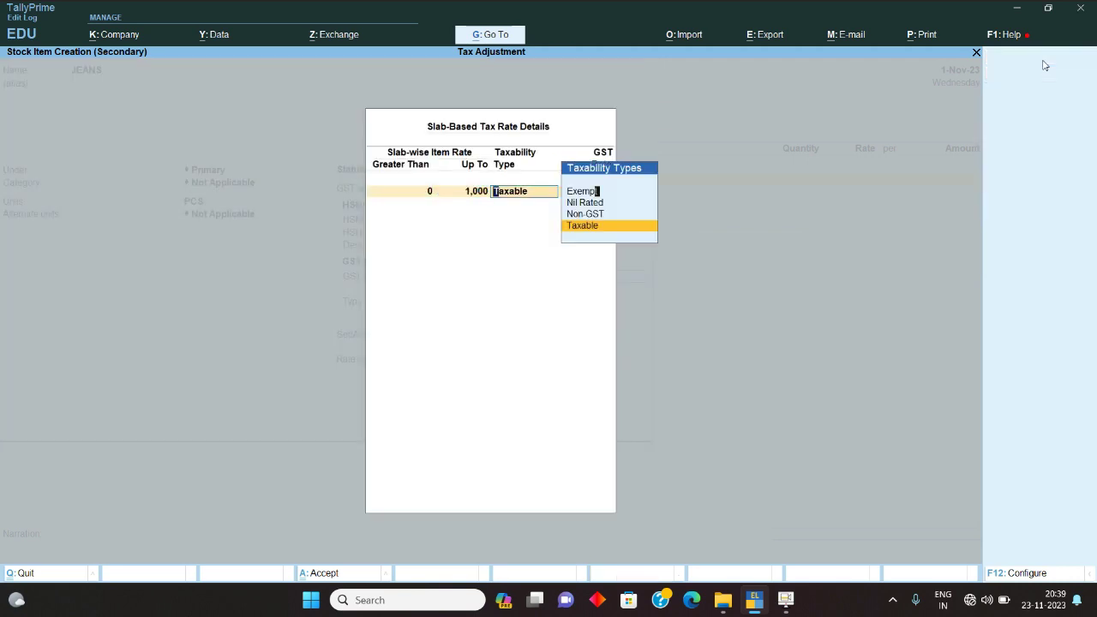
{"action": "key", "text": "Return"}
{"action": "type", "text": "5"}
{"action": "key", "text": "Return"}
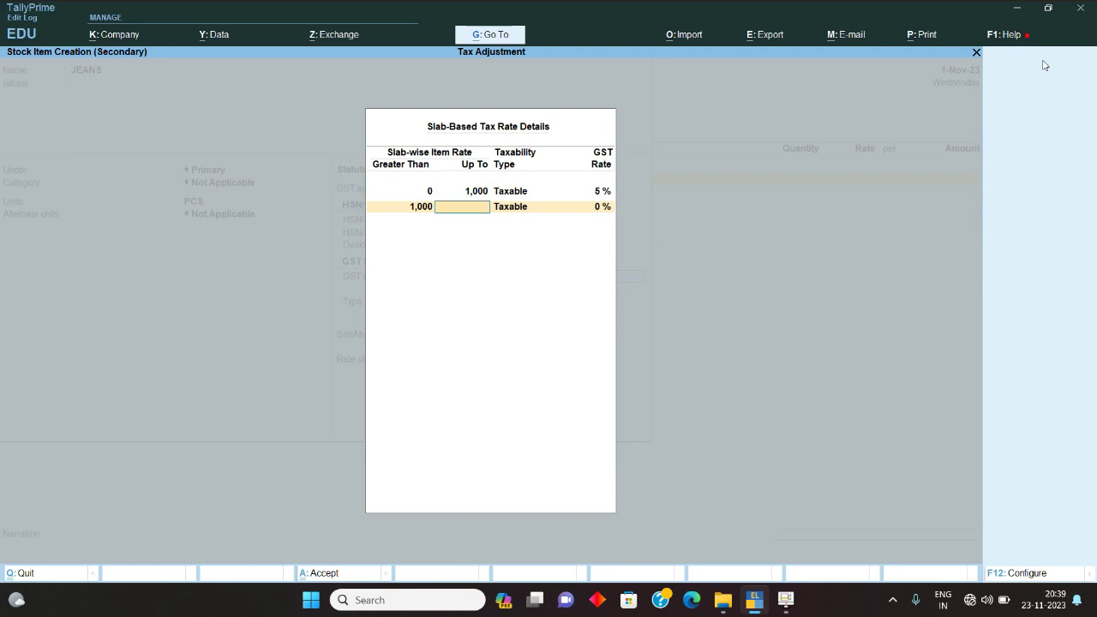
Step: Keep the defaults for the slab above 1,000 and the remaining JEANS details, and save the stock item
{"action": "key", "text": "Return"}
{"action": "key", "text": "Return"}
{"action": "key", "text": "Return"}
{"action": "key", "text": "Return"}
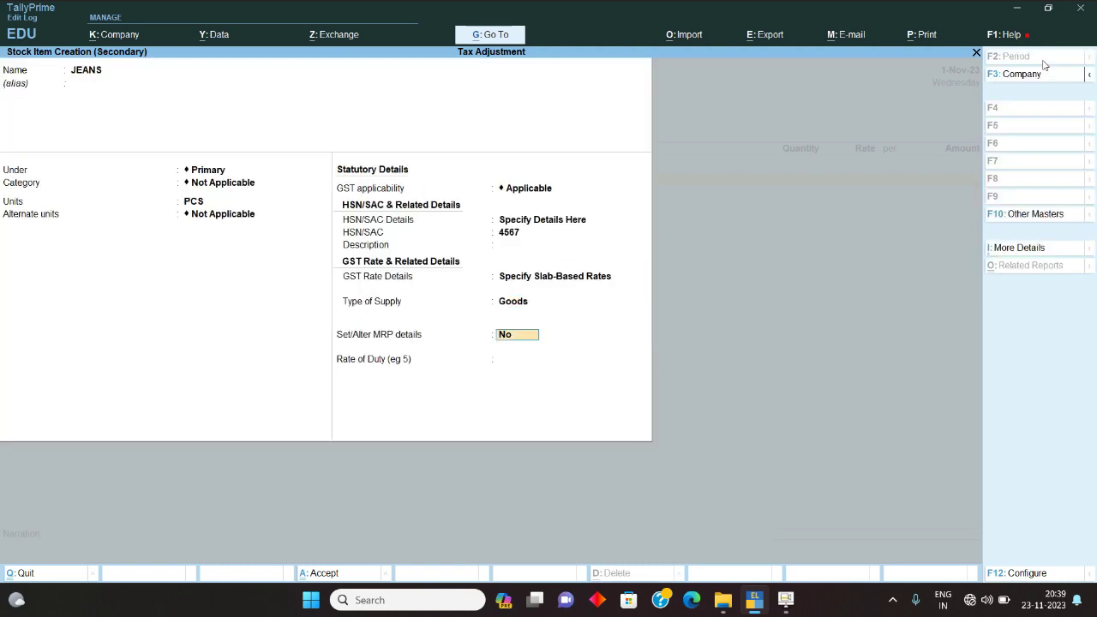
{"action": "key", "text": "Return"}
{"action": "key", "text": "Return"}
{"action": "key", "text": "Return"}
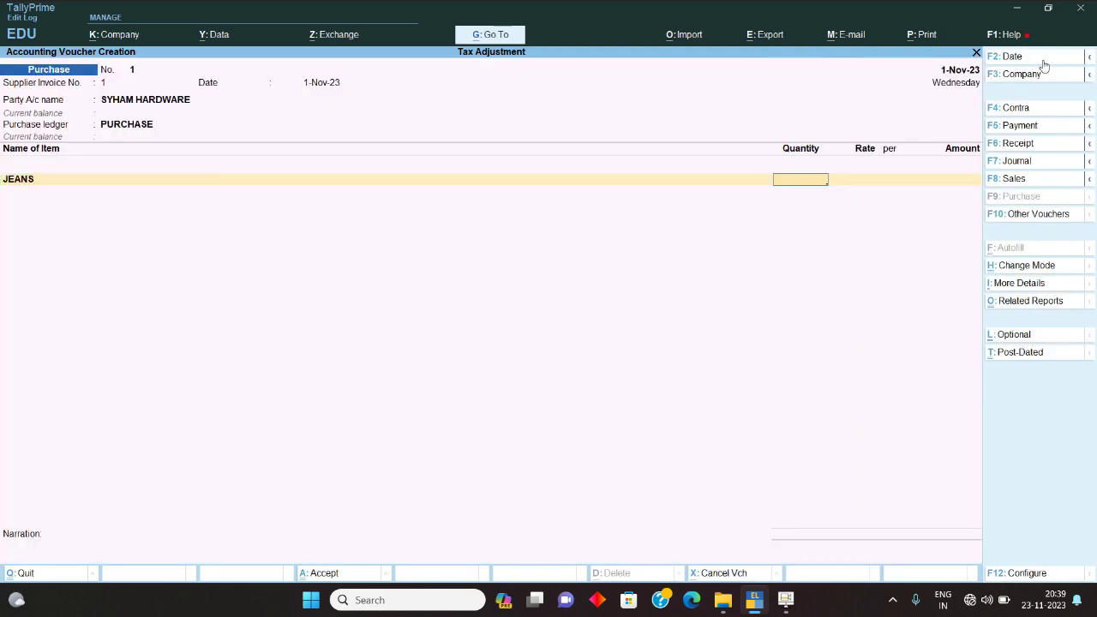
Step: Enter 10 PCS of JEANS at a rate of 100 in the purchase voucher and end the item list
{"action": "type", "text": "10"}
{"action": "key", "text": "Return"}
{"action": "type", "text": "100"}
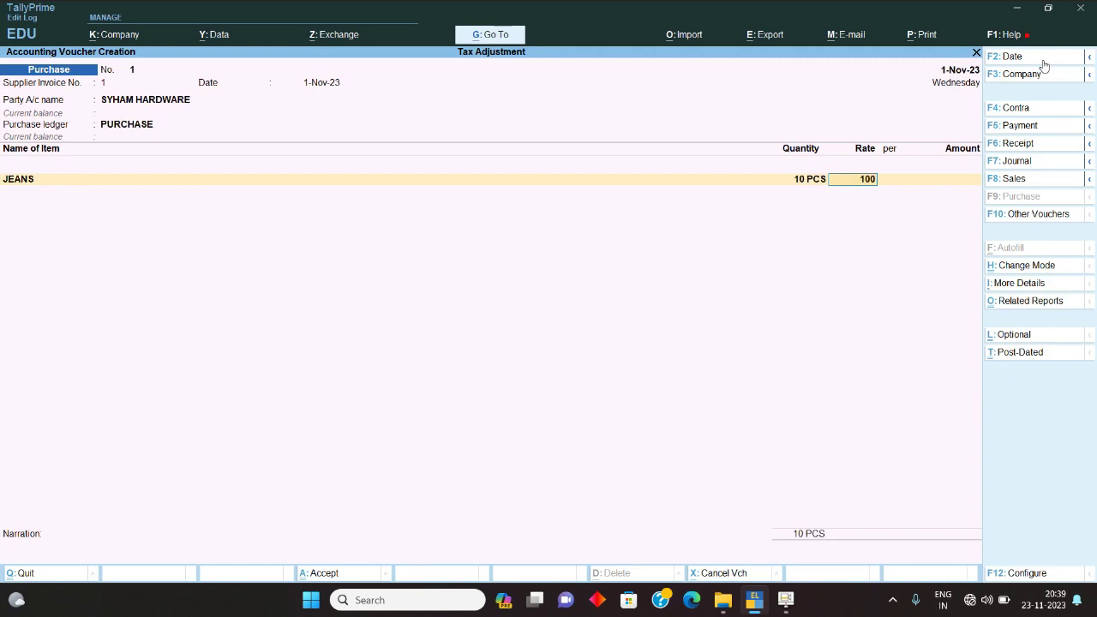
{"action": "key", "text": "Return"}
{"action": "key", "text": "Return"}
{"action": "key", "text": "Return"}
{"action": "key", "text": "Return"}
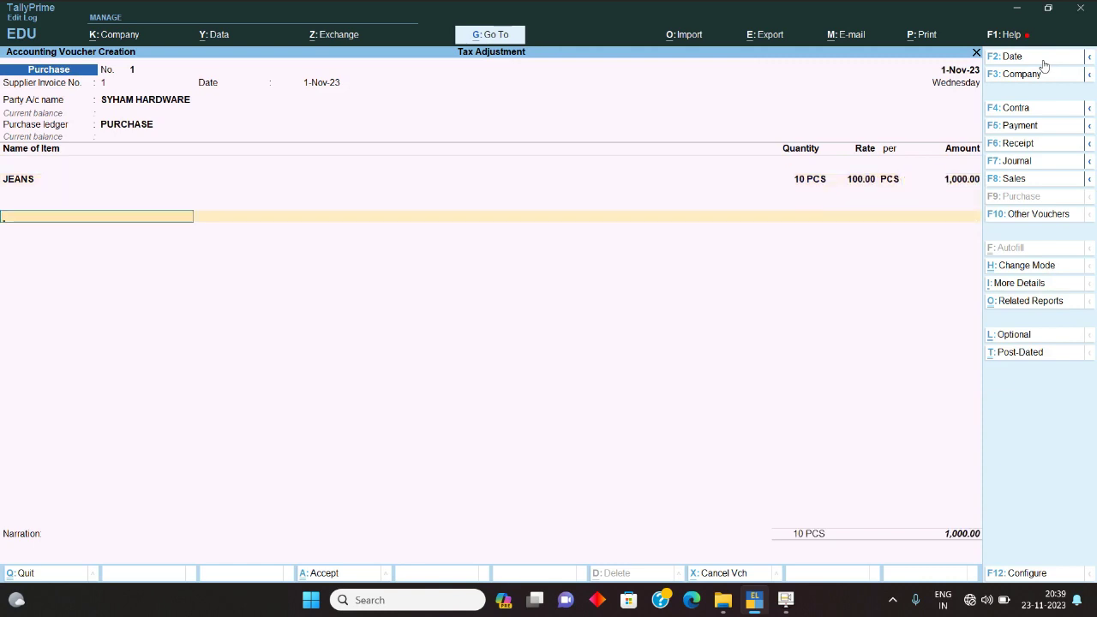
Step: Add the CGST and SGST ledgers to the purchase voucher and save it
{"action": "type", "text": "CG"}
{"action": "key", "text": "Return"}
{"action": "key", "text": "Return"}
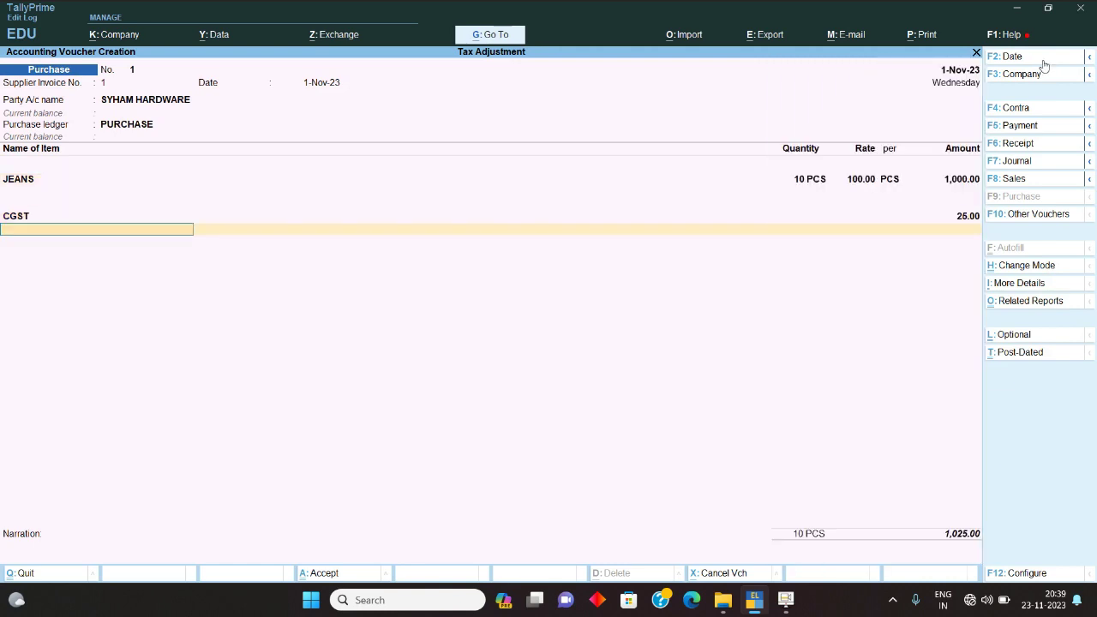
{"action": "type", "text": "SG"}
{"action": "key", "text": "Return"}
{"action": "key", "text": "Return"}
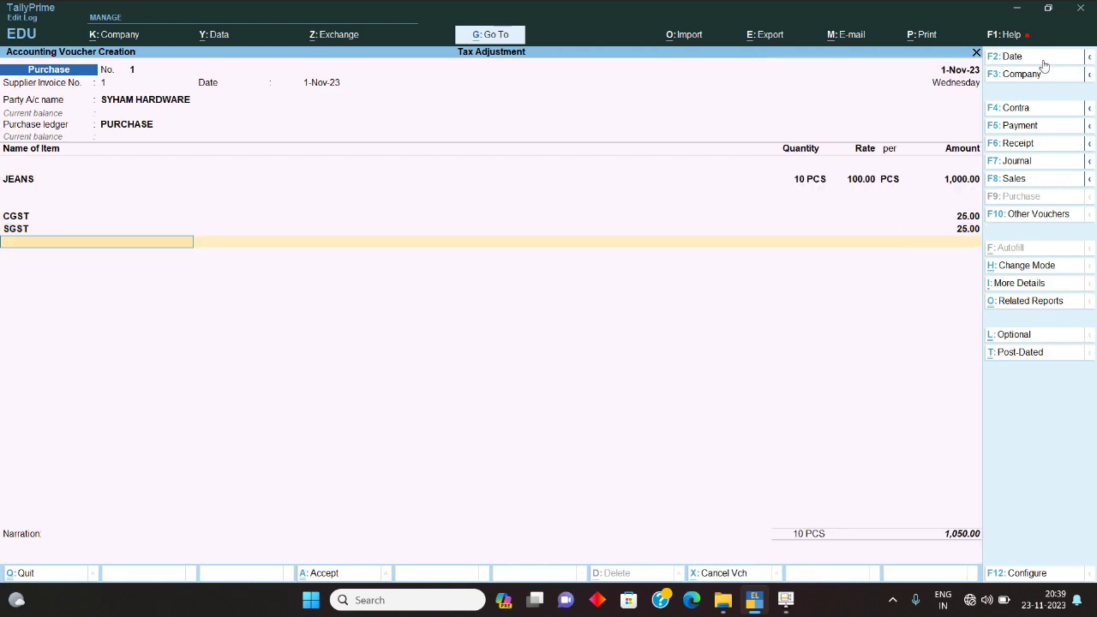
{"action": "key", "text": "ctrl"}
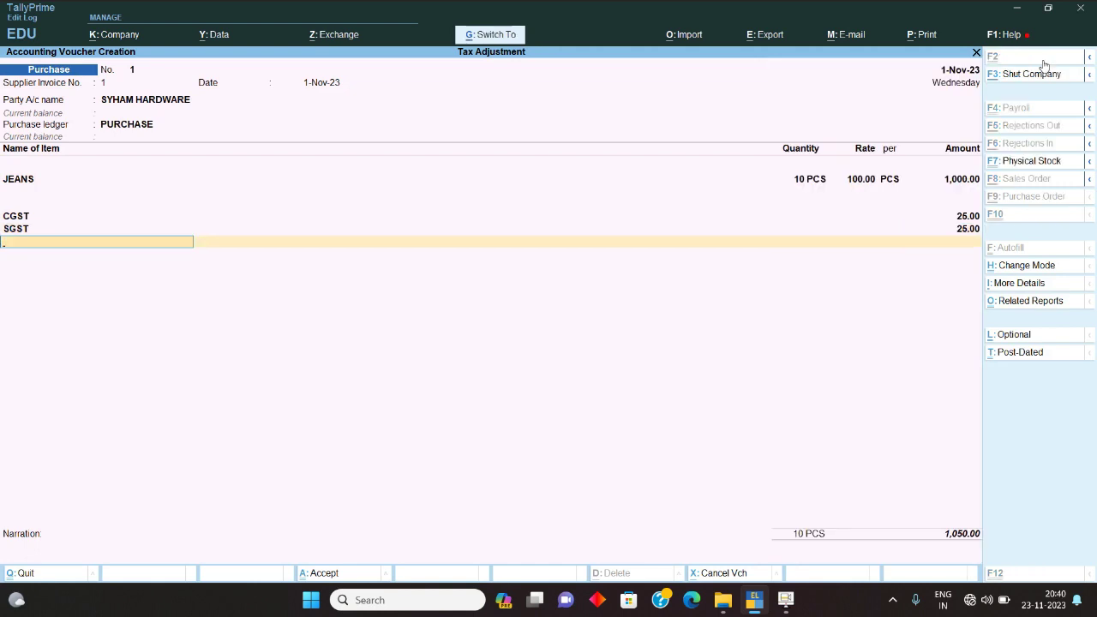
{"action": "key", "text": "ctrl+a"}
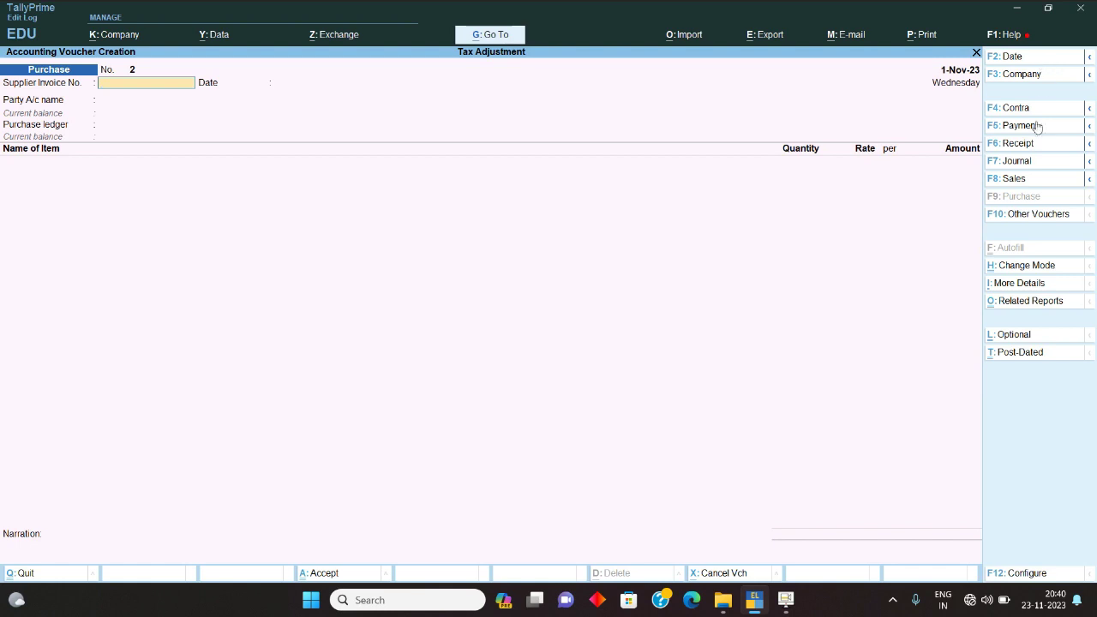
Step: Start a sales voucher with Cash as the party account, accepting its party details
{"action": "left_click", "coordinate": [1010, 178]}
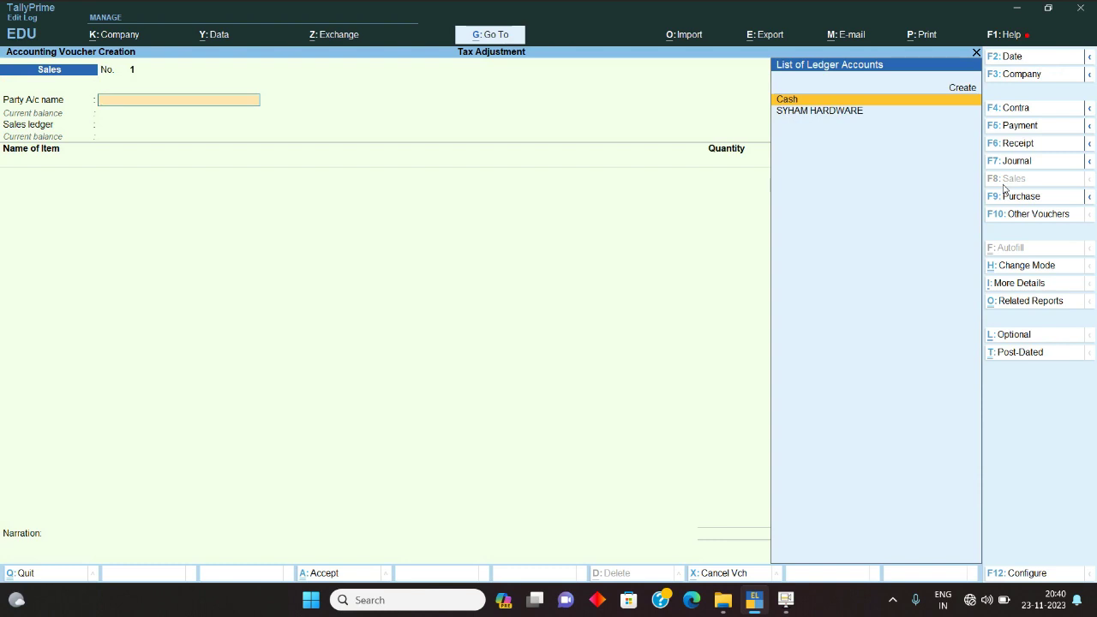
{"action": "type", "text": "c"}
{"action": "key", "text": "Return"}
{"action": "key", "text": "ctrl+a"}
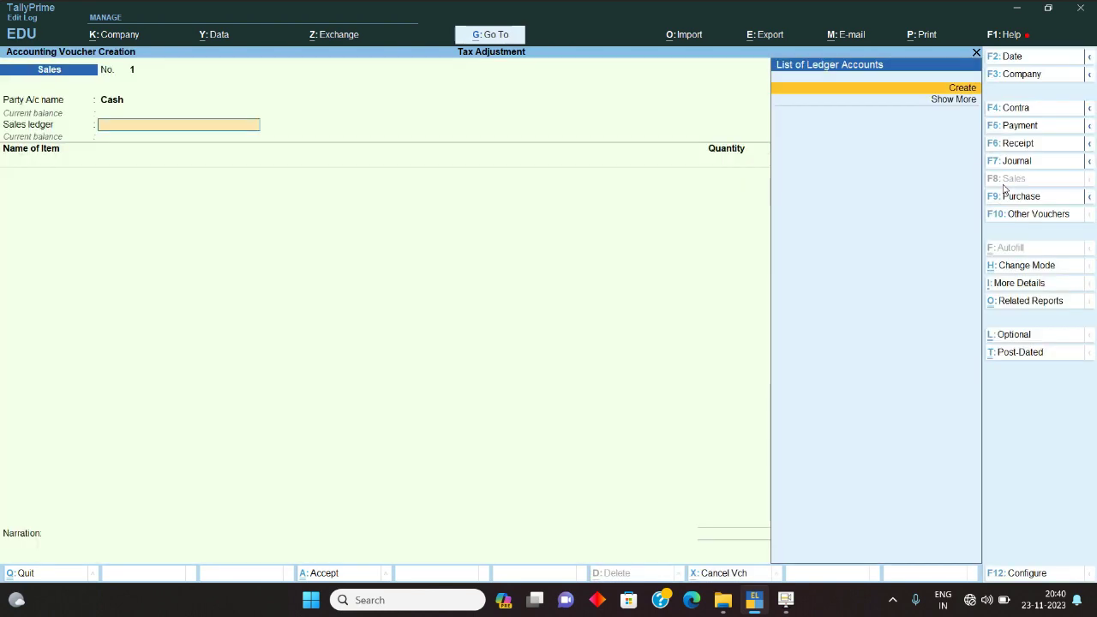
Step: Create a sales ledger named SALES under Sales Accounts, with inventory values affected set to Yes
{"action": "key", "text": "Return"}
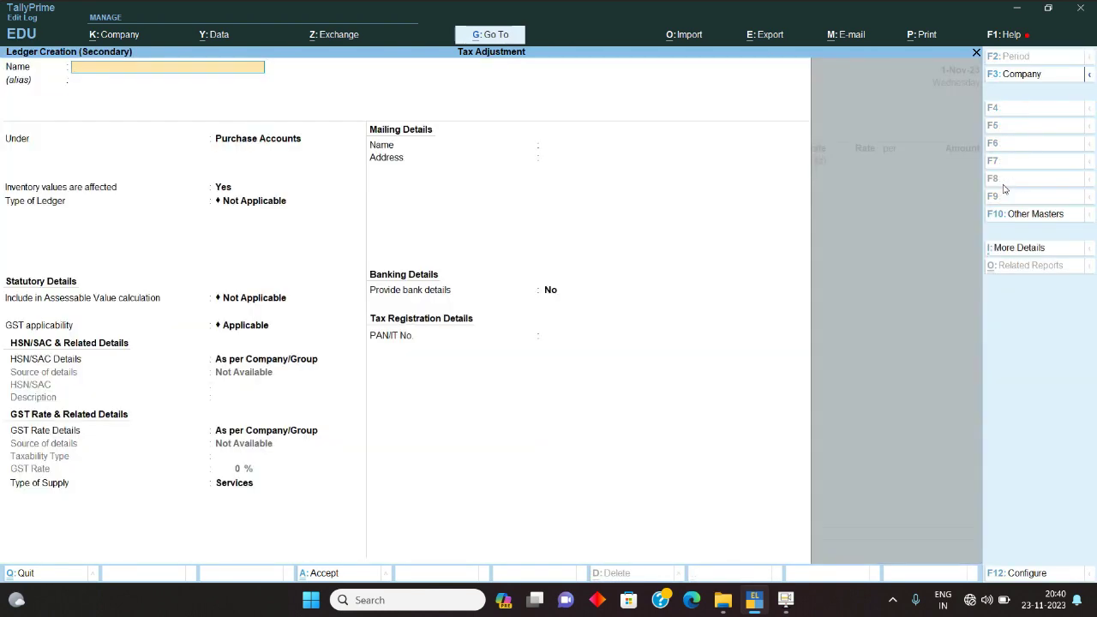
{"action": "type", "text": "SALES"}
{"action": "key", "text": "Return"}
{"action": "key", "text": "Return"}
{"action": "type", "text": "SAL"}
{"action": "key", "text": "Return"}
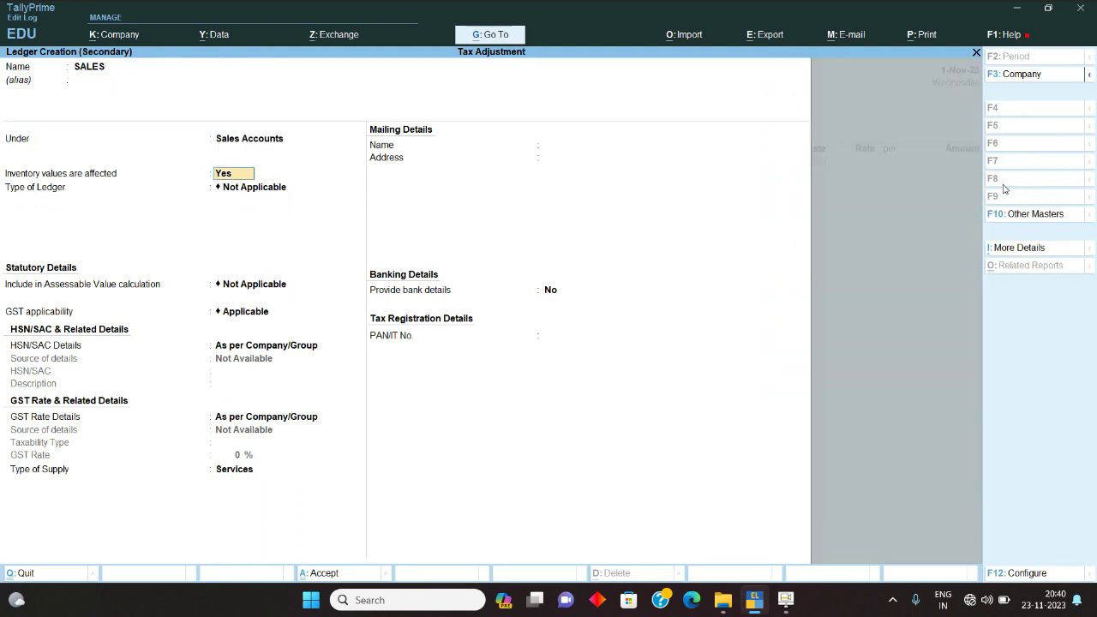
{"action": "key", "text": "Return"}
{"action": "key", "text": "Return"}
{"action": "key", "text": "Return"}
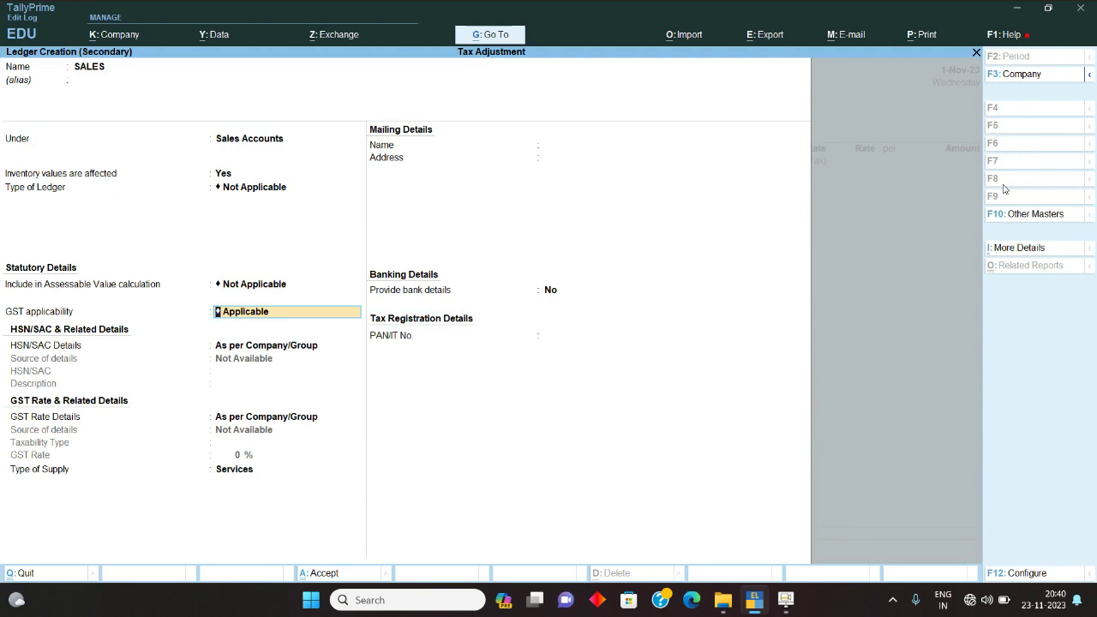
Step: Set the SALES ledger's type of supply to Goods, keeping GST applicable, and save the ledger
{"action": "key", "text": "Return"}
{"action": "key", "text": "Return"}
{"action": "key", "text": "Return"}
{"action": "key", "text": "Return"}
{"action": "key", "text": "BackSpace"}
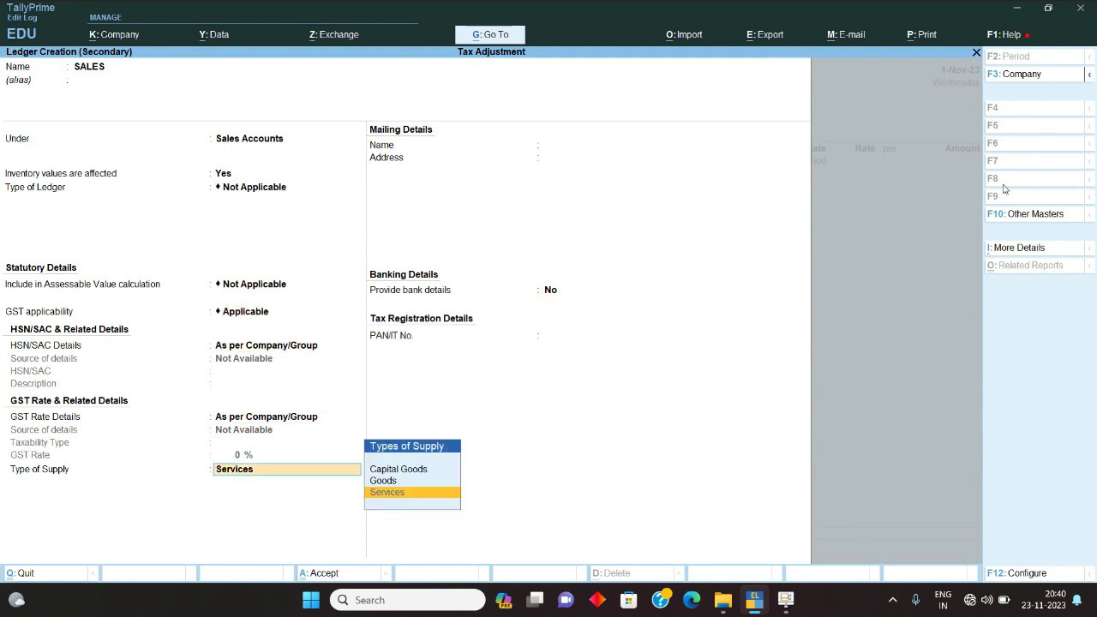
{"action": "key", "text": "Up"}
{"action": "key", "text": "Return"}
{"action": "key", "text": "ctrl+a"}
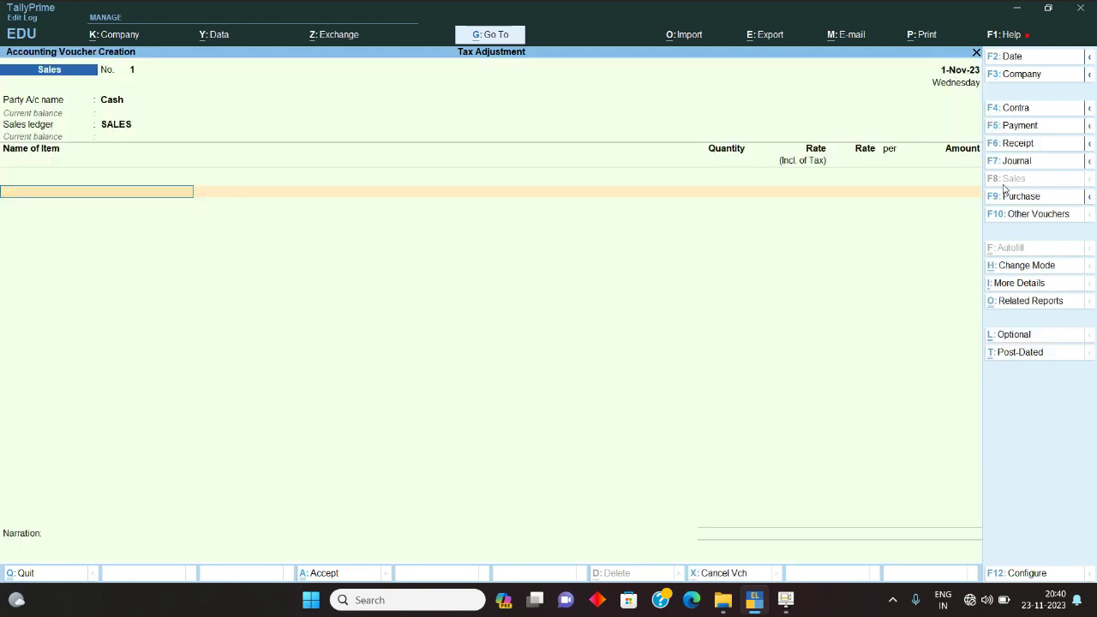
Step: Add the JEANS item to the sales voucher with quantity 5 PCS at a tax-inclusive rate of 200
{"action": "key", "text": "Return"}
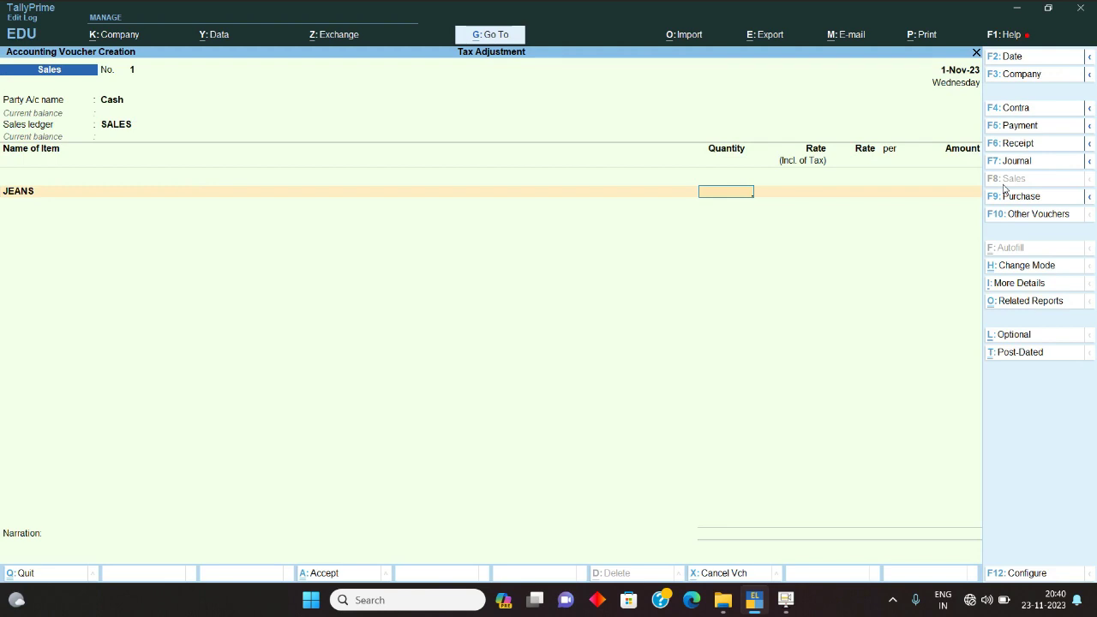
{"action": "type", "text": "5"}
{"action": "key", "text": "Return"}
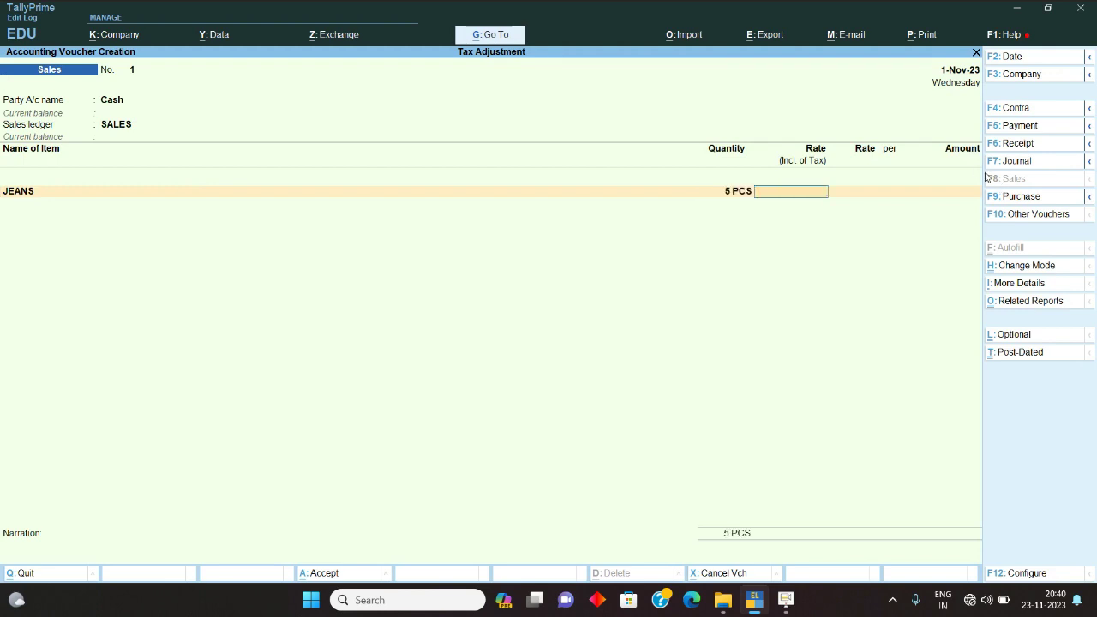
{"action": "type", "text": "200"}
{"action": "key", "text": "Return"}
{"action": "key", "text": "Return"}
{"action": "key", "text": "Return"}
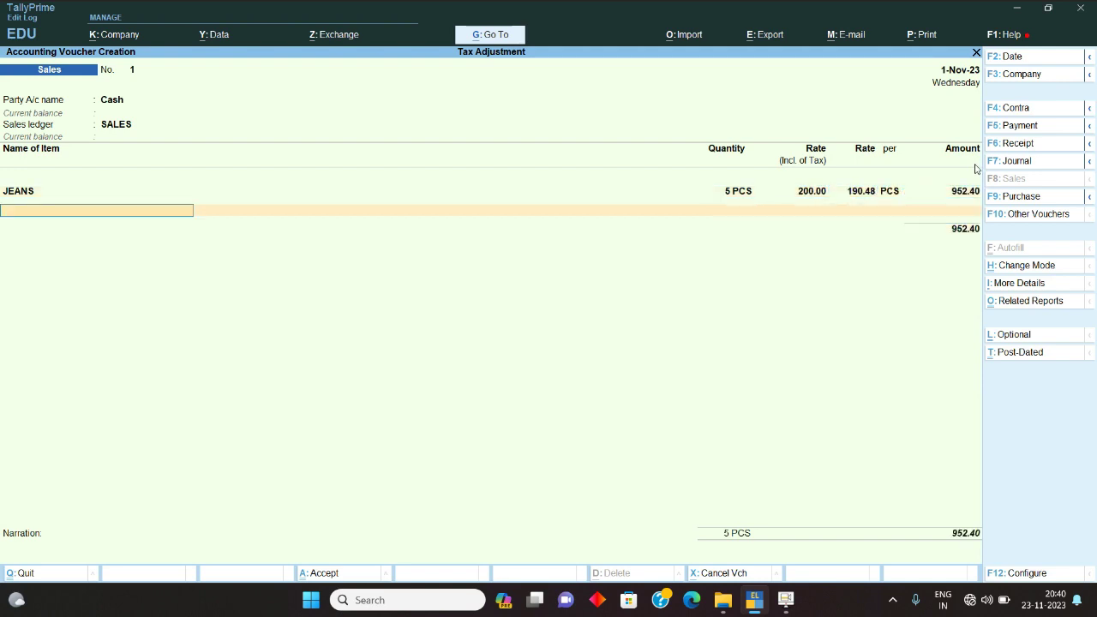
Step: Add the CGST and SGST ledgers to the sales voucher below the item line
{"action": "key", "text": "Return"}
{"action": "type", "text": "C"}
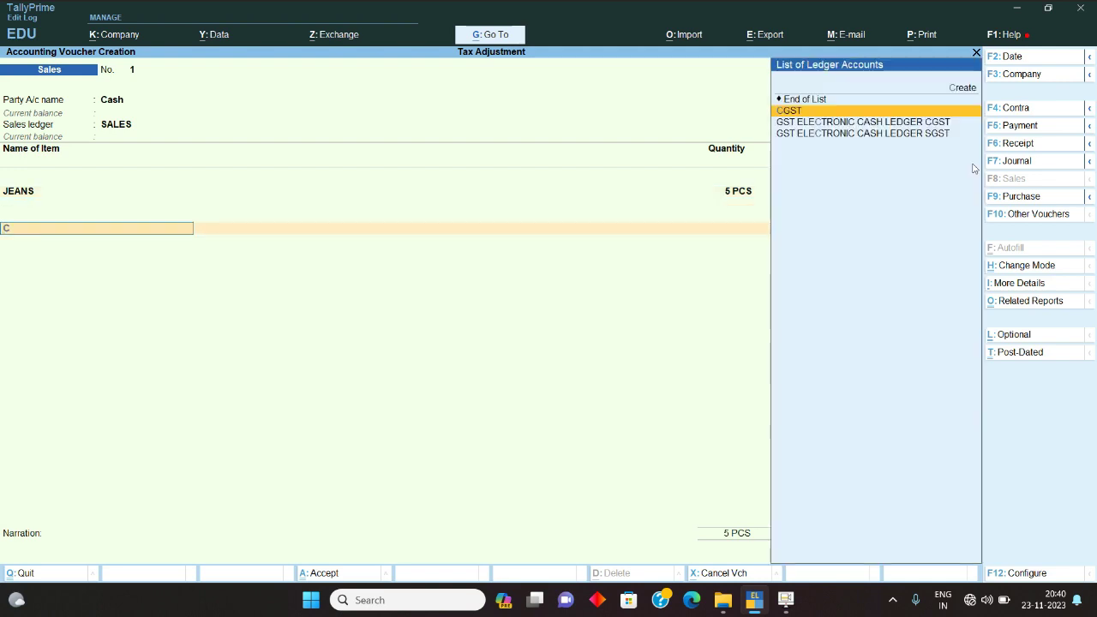
{"action": "key", "text": "Return"}
{"action": "key", "text": "Return"}
{"action": "type", "text": "S"}
{"action": "key", "text": "Return"}
{"action": "key", "text": "Return"}
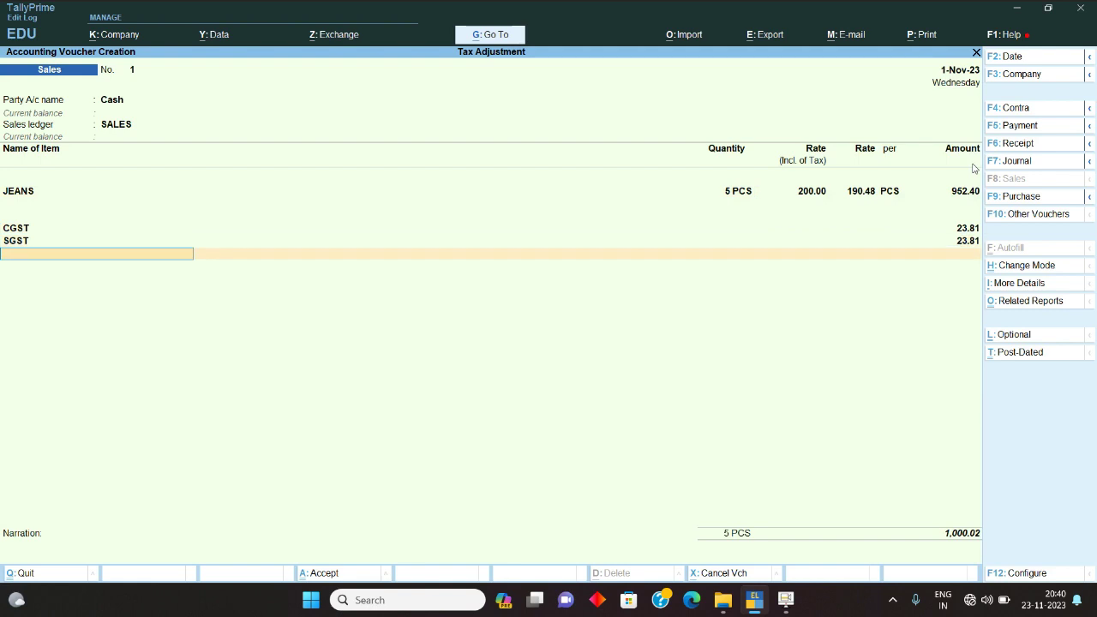
Step: Add the ROUNDING OFF ledger to the sales voucher with its calculated amount and save the voucher
{"action": "type", "text": "RO"}
{"action": "key", "text": "Return"}
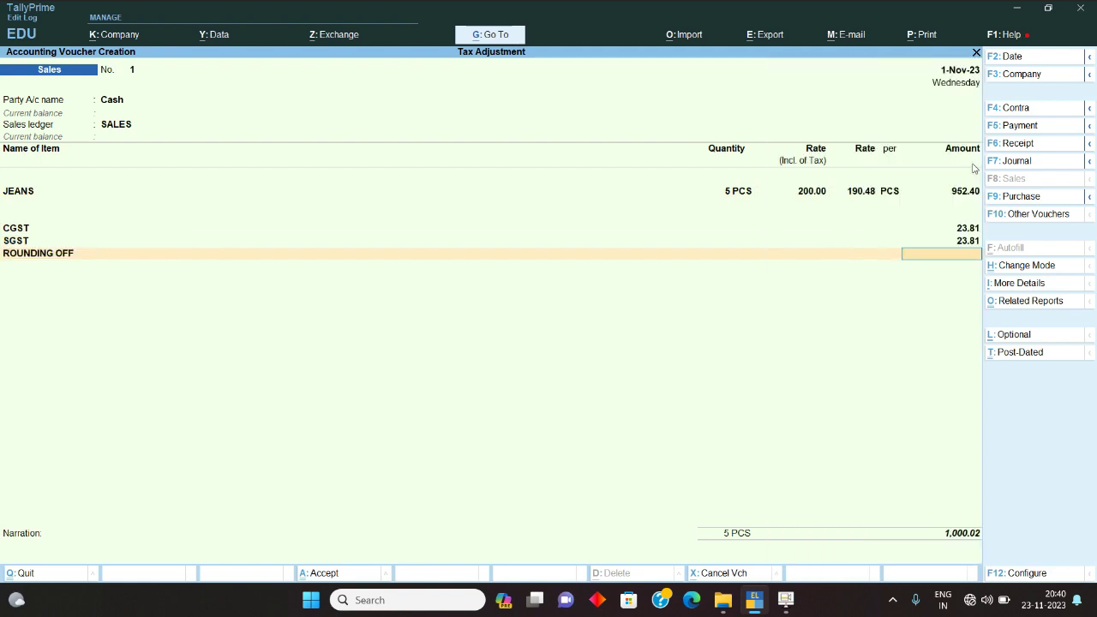
{"action": "key", "text": "Return"}
{"action": "key", "text": "Return"}
{"action": "key", "text": "Return"}
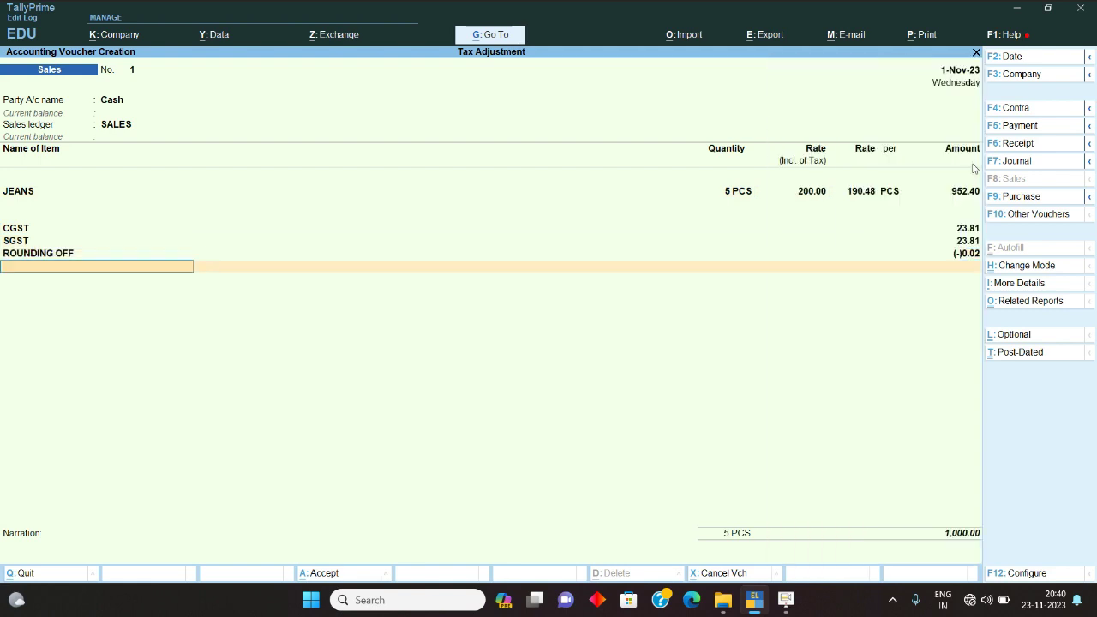
{"action": "key", "text": "Return"}
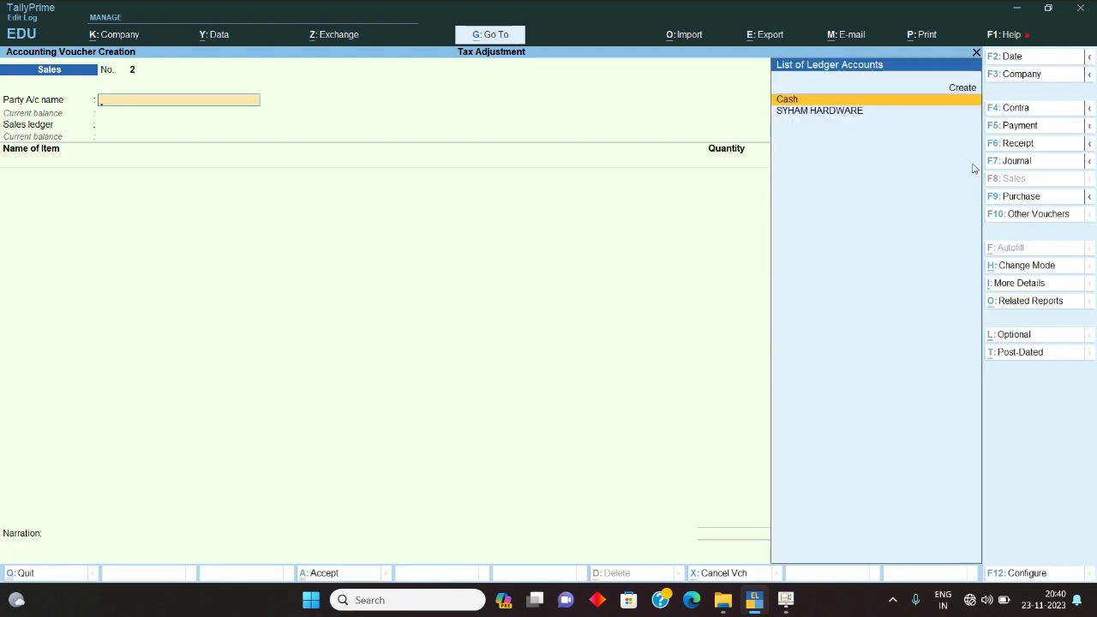
Step: Leave voucher entry and open the GSTR-1 report
{"action": "key", "text": "Escape"}
{"action": "key", "text": "d"}
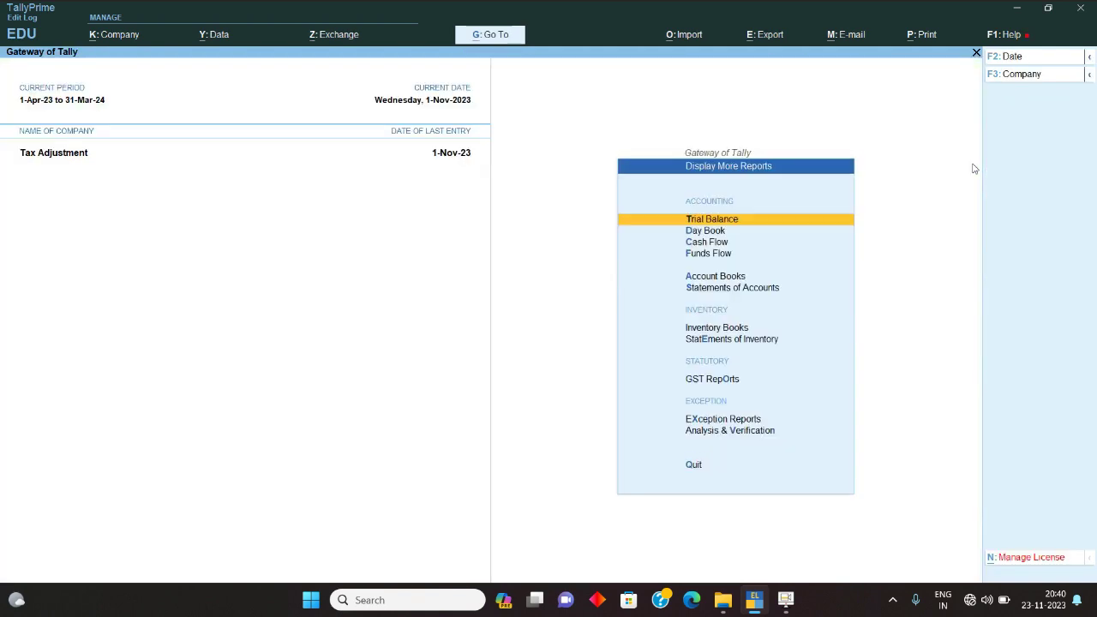
{"action": "key", "text": "Escape"}
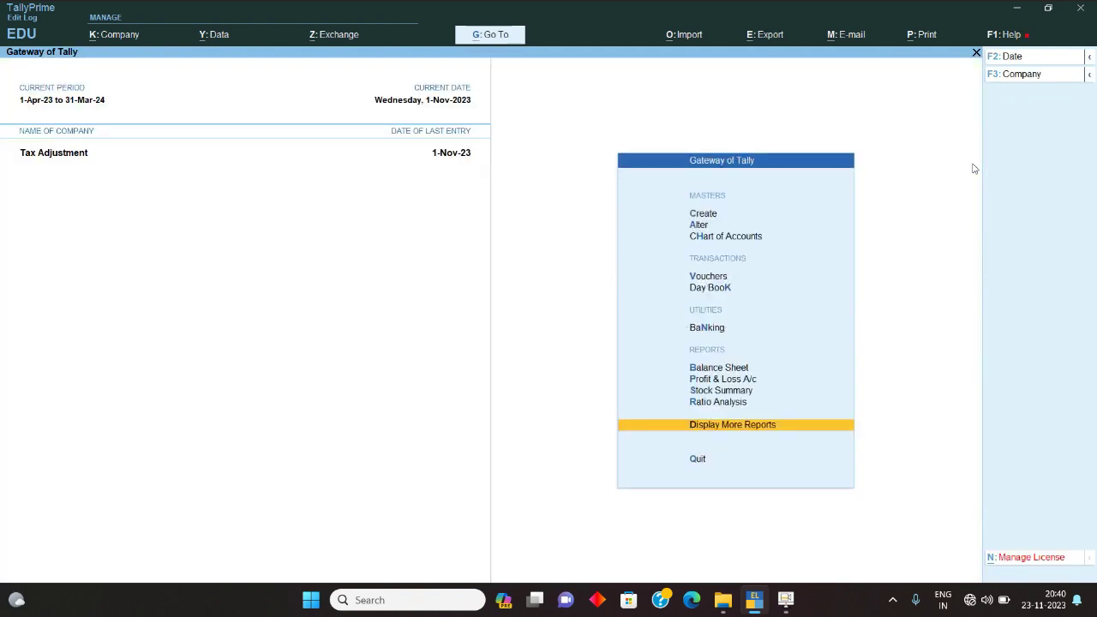
{"action": "key", "text": "d"}
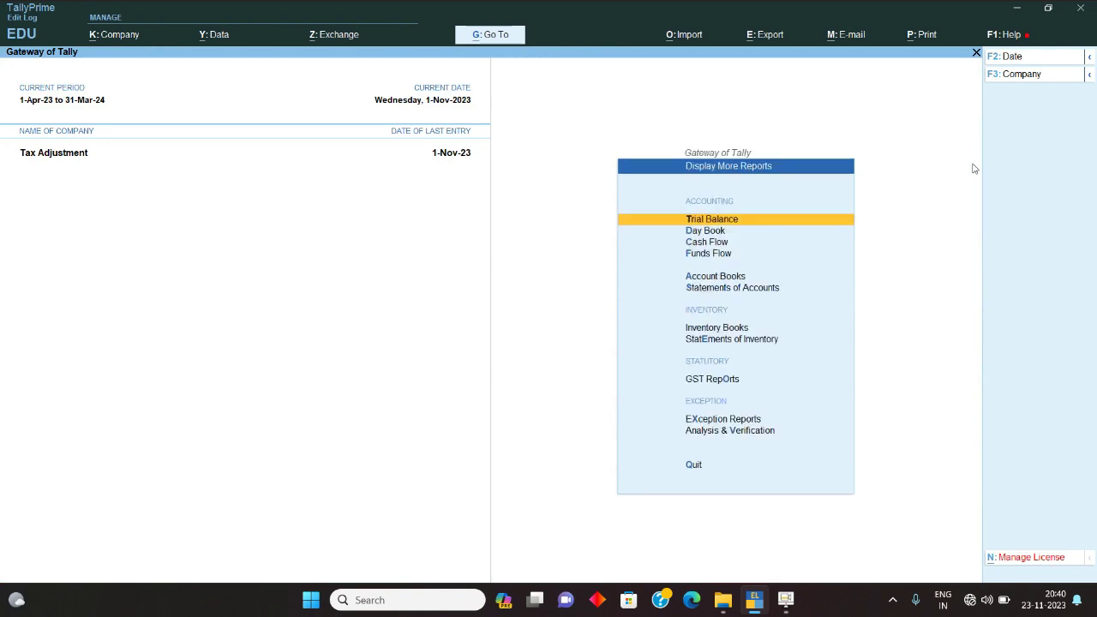
{"action": "key", "text": "o"}
{"action": "key", "text": "Down"}
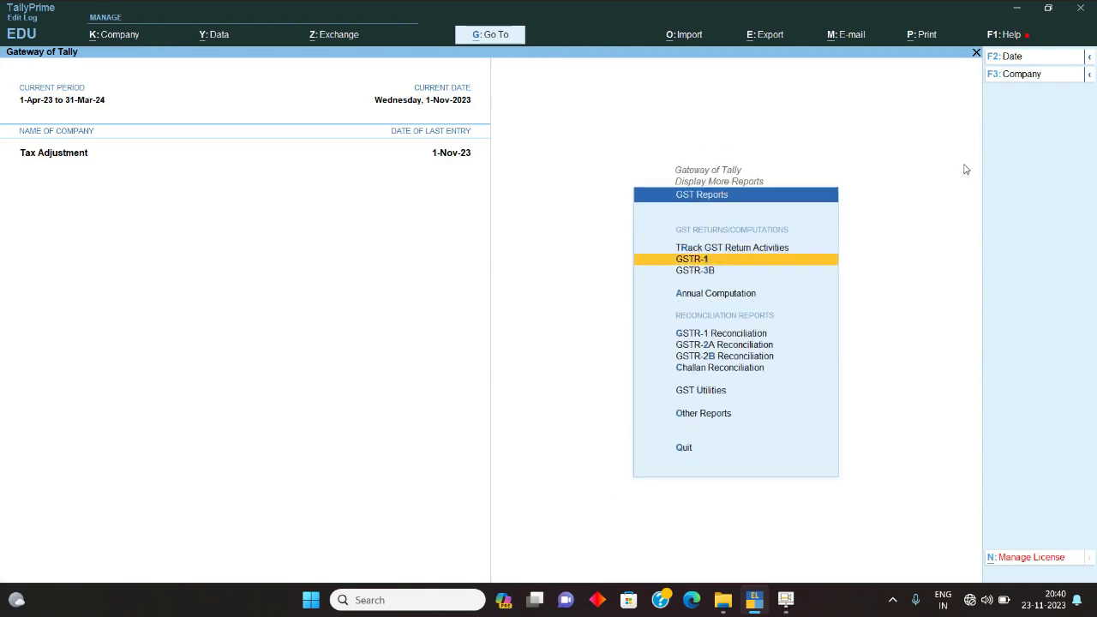
{"action": "key", "text": "Return"}
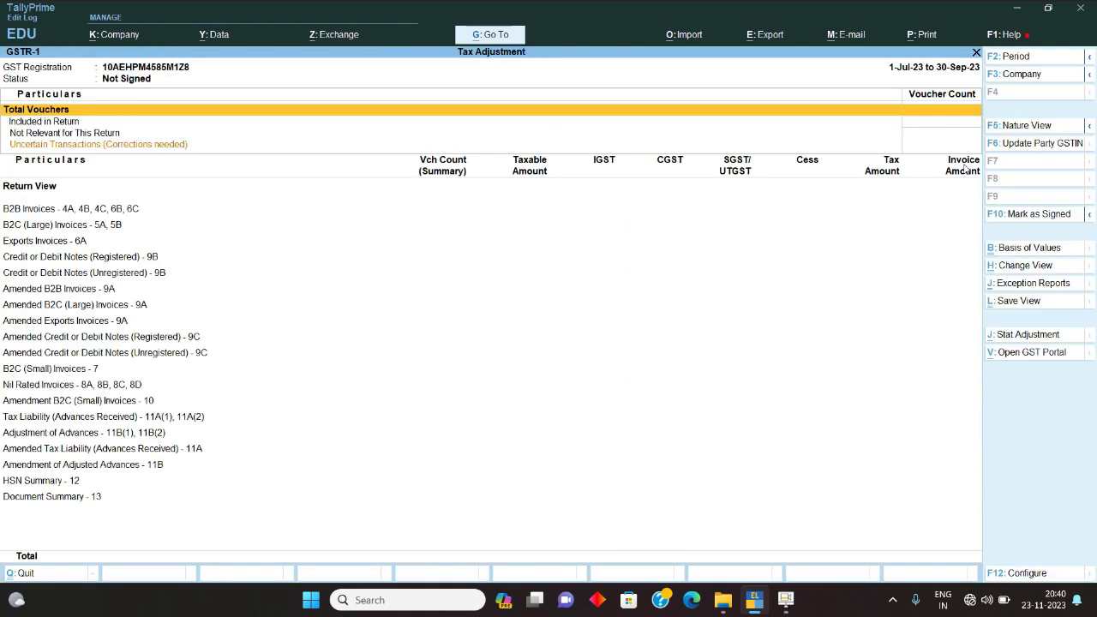
Step: Set the GSTR-1 report period from 1-11-2023 to 2-11-2023
{"action": "left_click", "coordinate": [1032, 62]}
{"action": "type", "text": "1-11"}
{"action": "key", "text": "Return"}
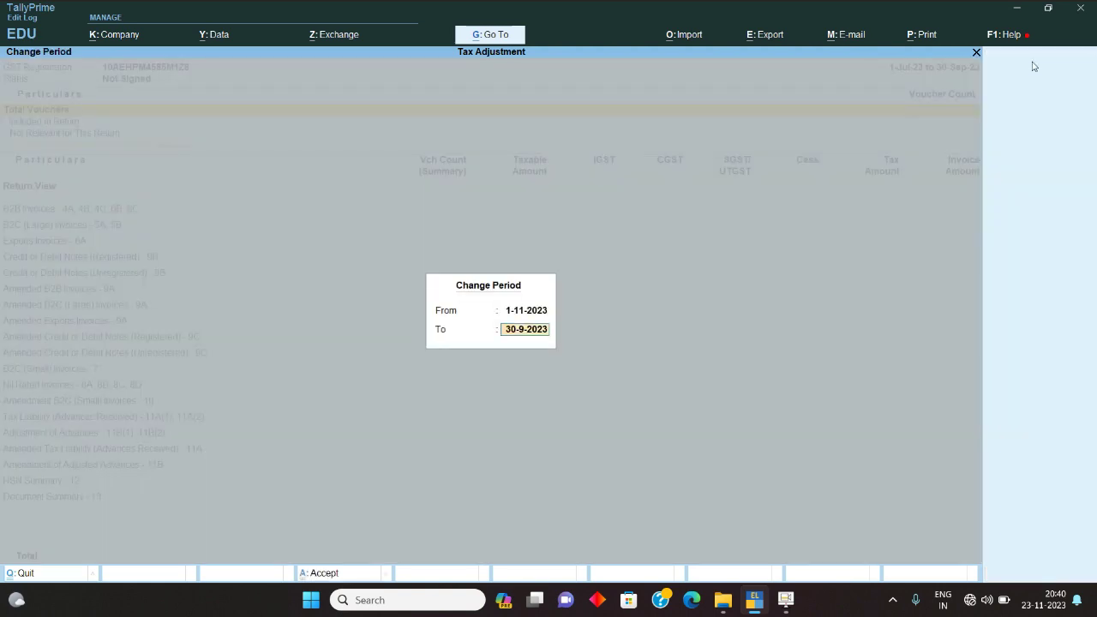
{"action": "type", "text": "2-"}
{"action": "key", "text": "Return"}
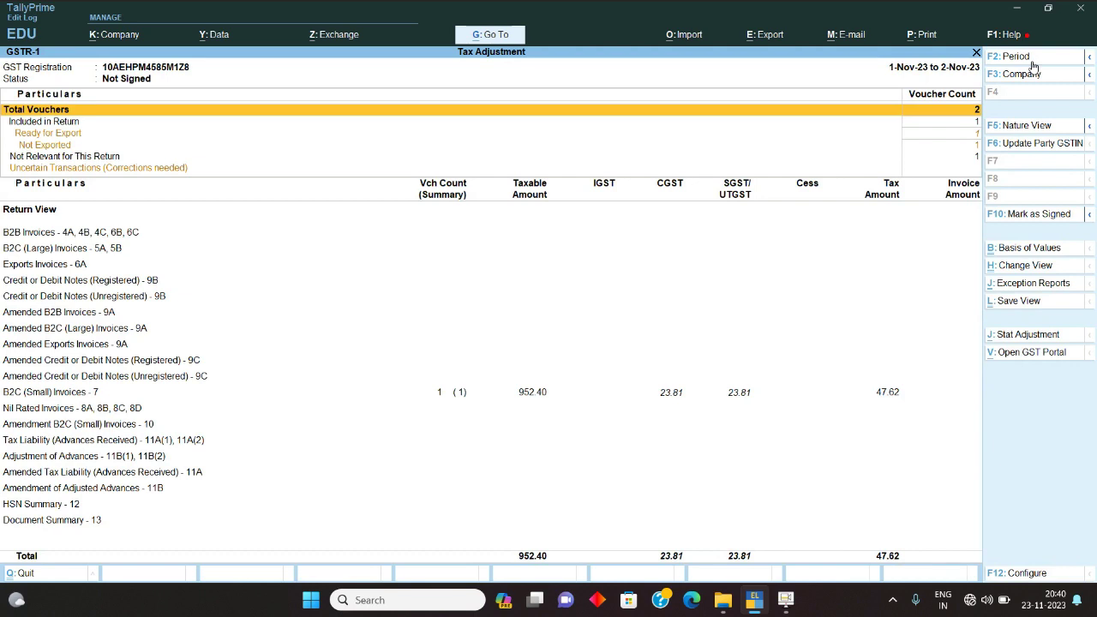
Step: Examine the B2C (Small) Invoices line in the GSTR-1 return view, then close the report
{"action": "key", "text": "Down"}
{"action": "key", "text": "Down"}
{"action": "key", "text": "Down"}
{"action": "key", "text": "Down"}
{"action": "key", "text": "Down"}
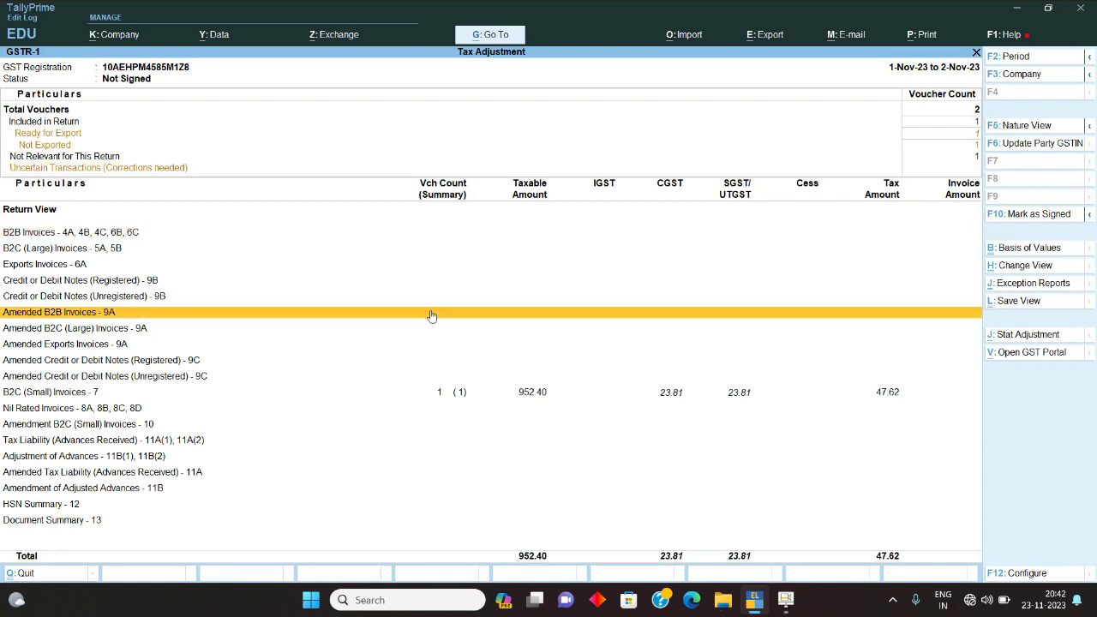
{"action": "key", "text": "Down"}
{"action": "key", "text": "Down"}
{"action": "key", "text": "Down"}
{"action": "key", "text": "Down"}
{"action": "key", "text": "Down"}
{"action": "key", "text": "Down"}
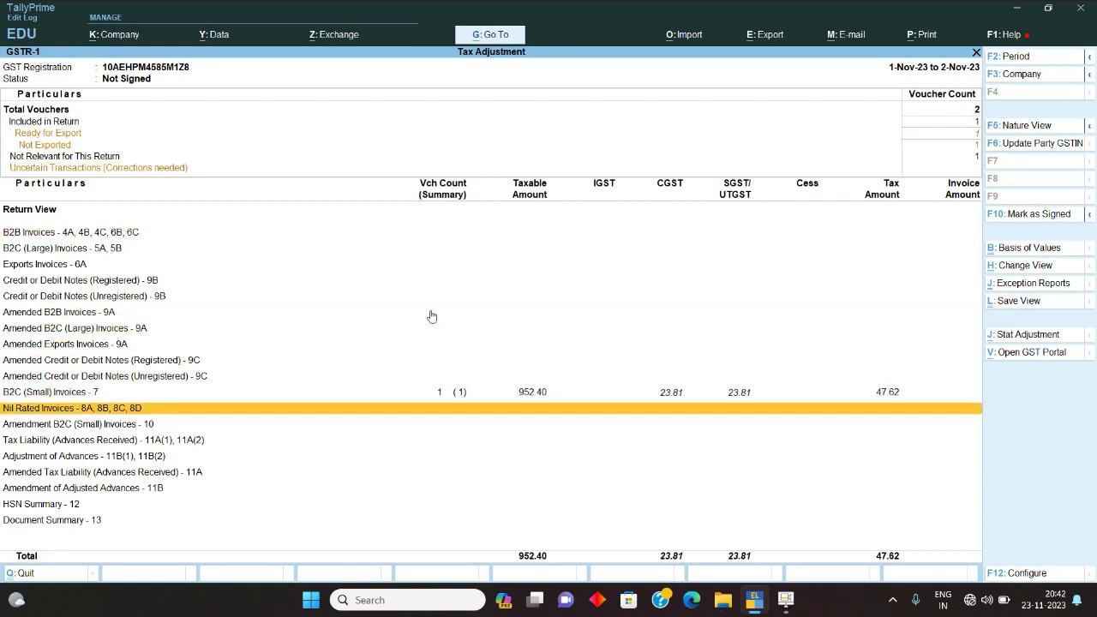
{"action": "key", "text": "Up"}
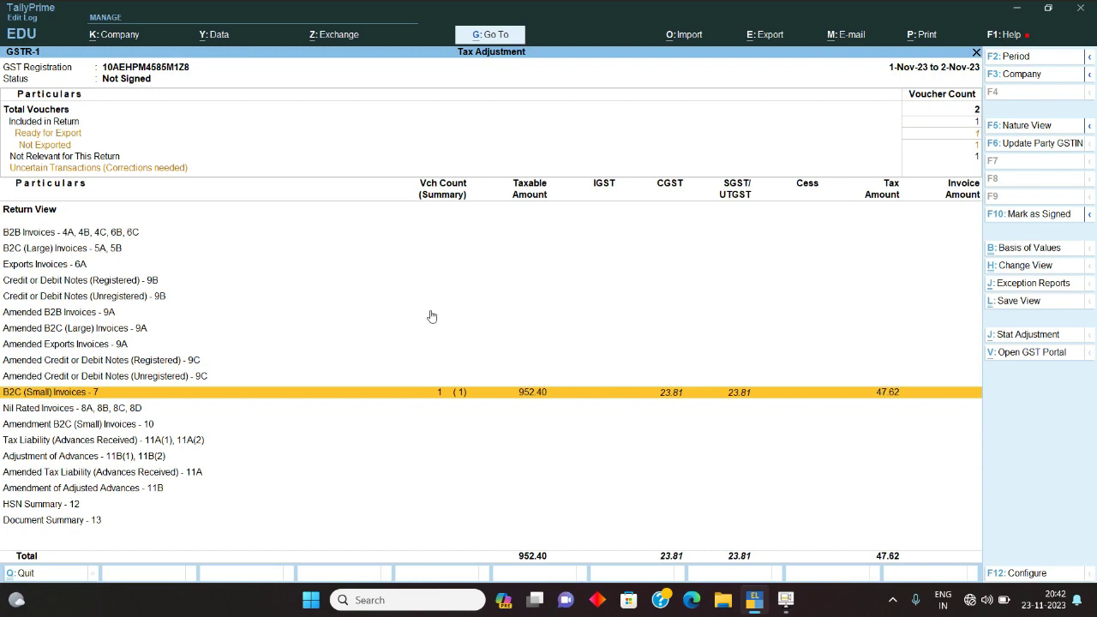
{"action": "key", "text": "Escape"}
{"action": "key", "text": "Down"}
{"action": "key", "text": "Escape"}
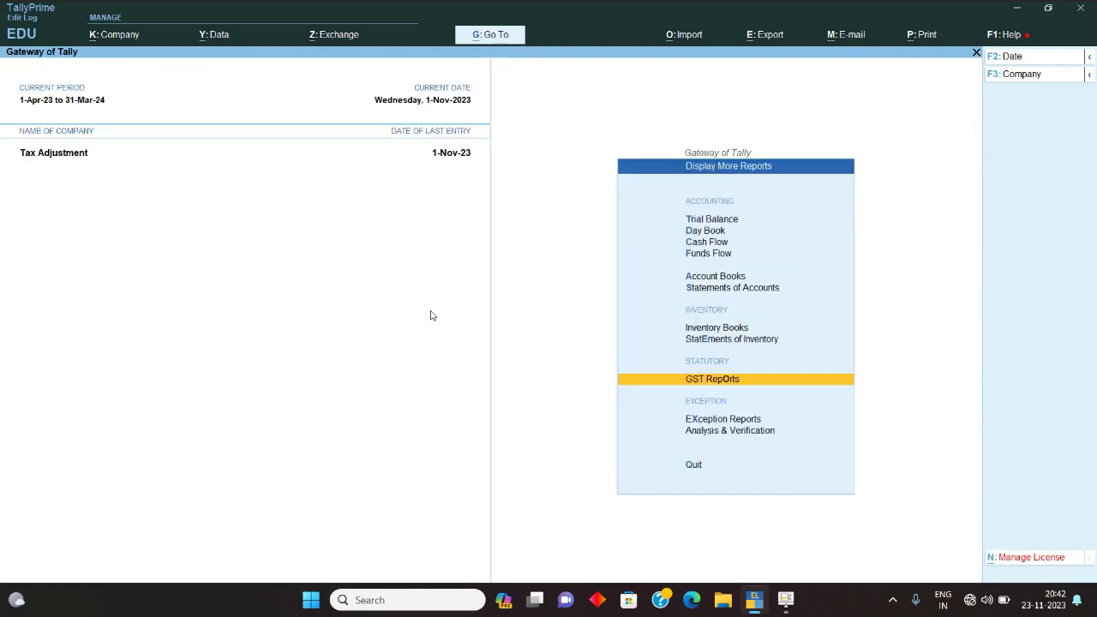
{"action": "key", "text": "Escape"}
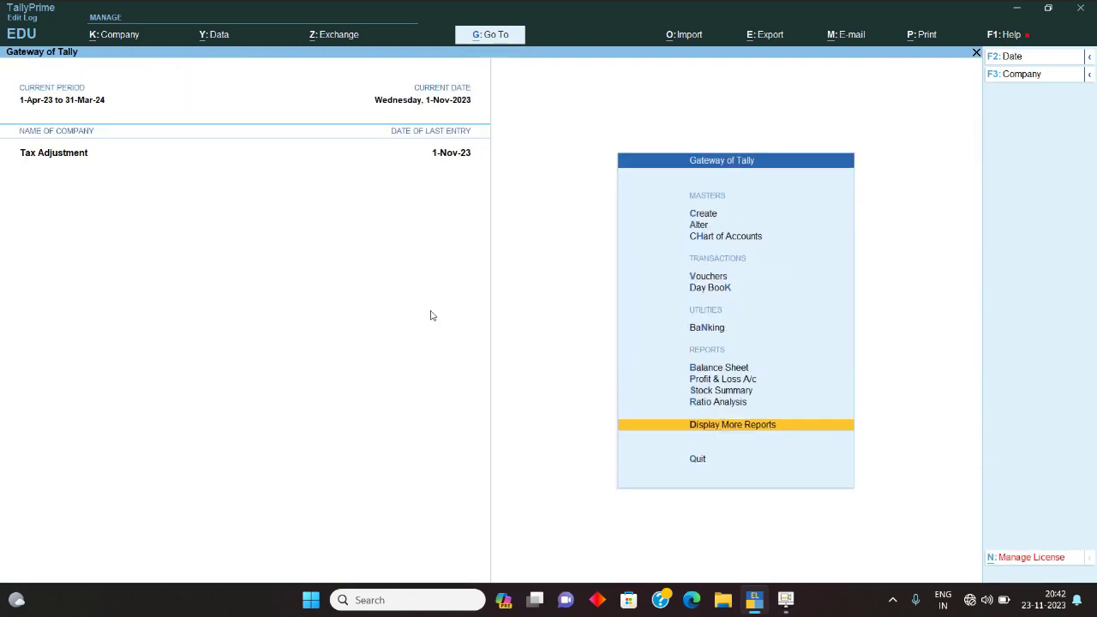
Step: Open the Balance Sheet and drill down through Current Liabilities into the Duties & Taxes group
{"action": "key", "text": "b"}
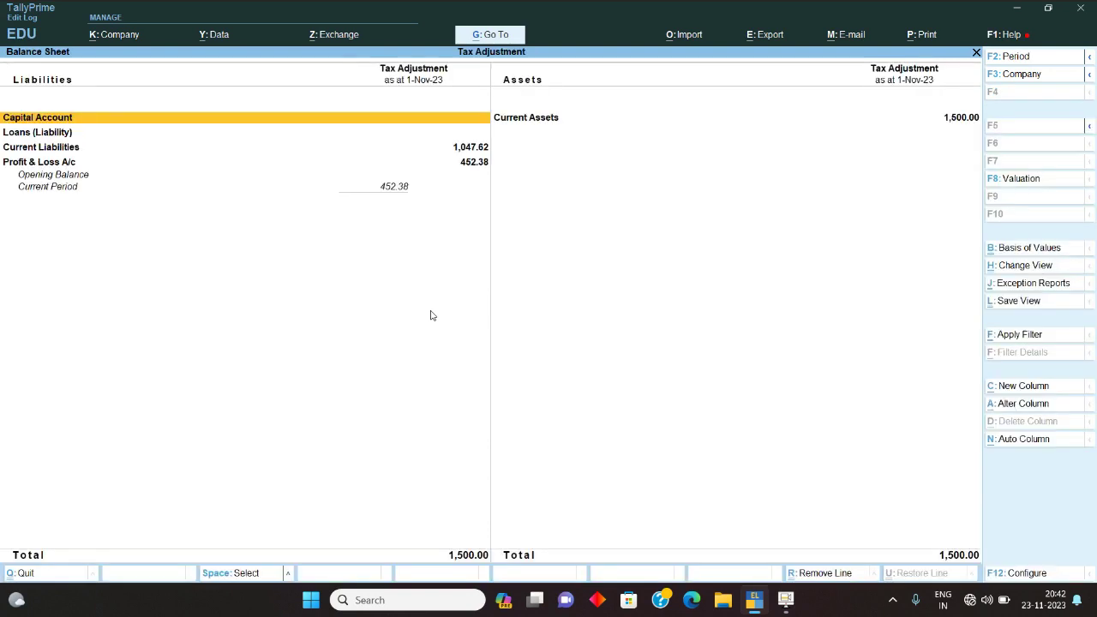
{"action": "key", "text": "Down"}
{"action": "key", "text": "Down"}
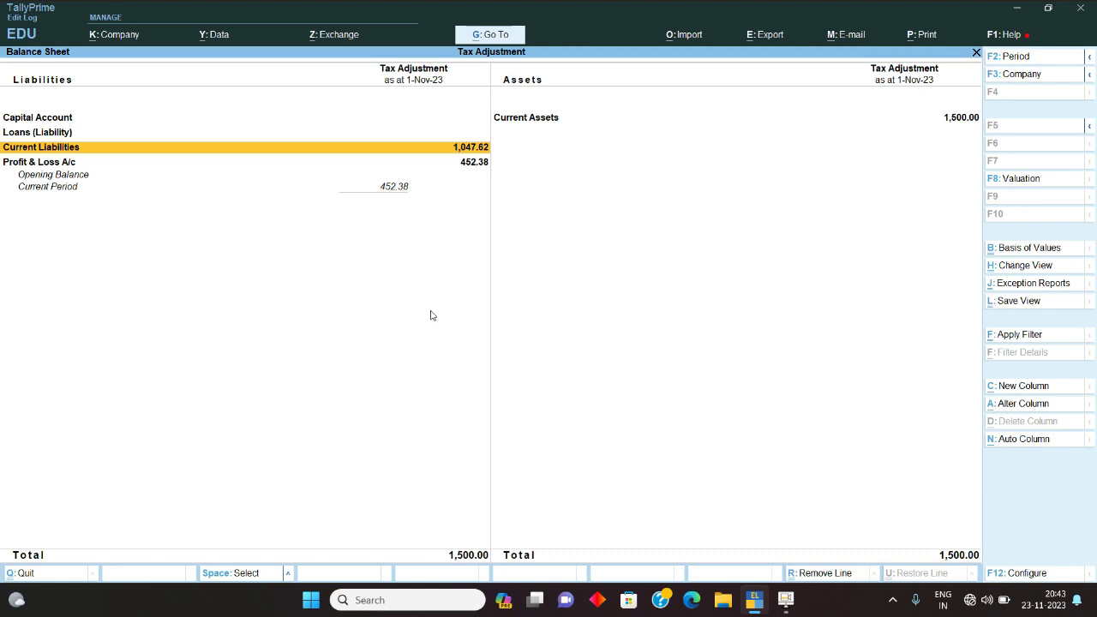
{"action": "key", "text": "Return"}
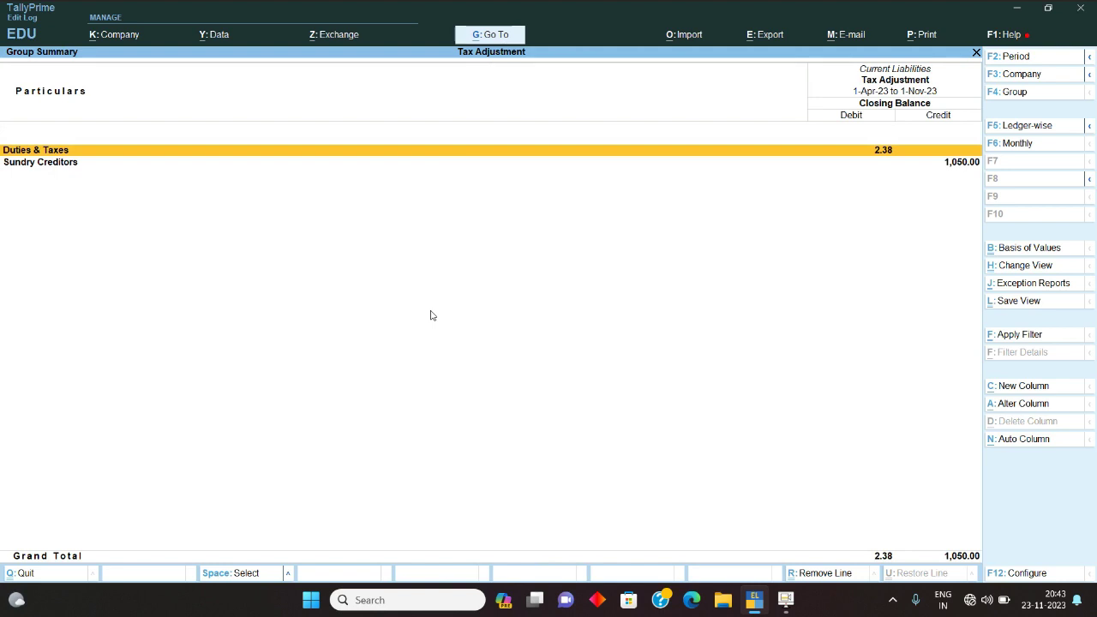
{"action": "key", "text": "Return"}
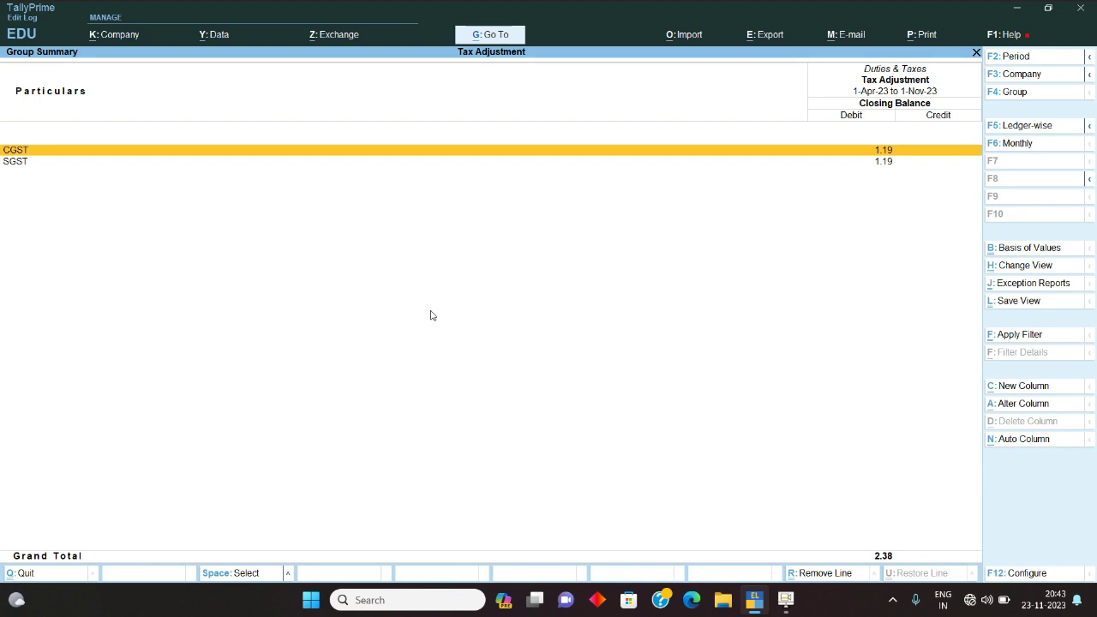
Step: Review the CGST ledger's November purchase and sales vouchers, then exit the Balance Sheet
{"action": "key", "text": "Return"}
{"action": "key", "text": "Return"}
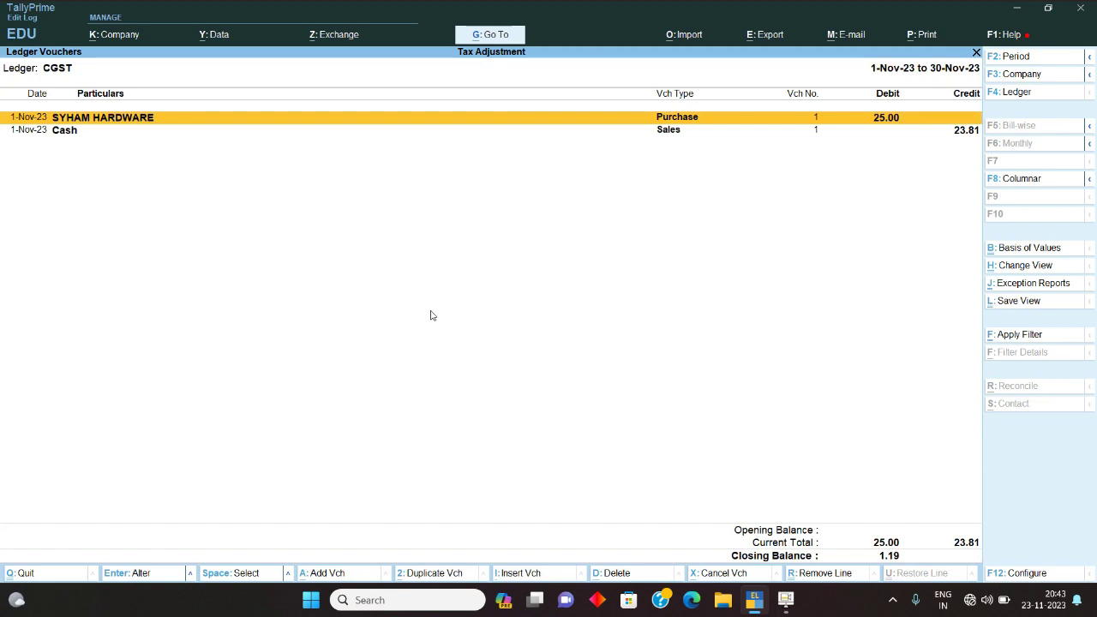
{"action": "key", "text": "Down"}
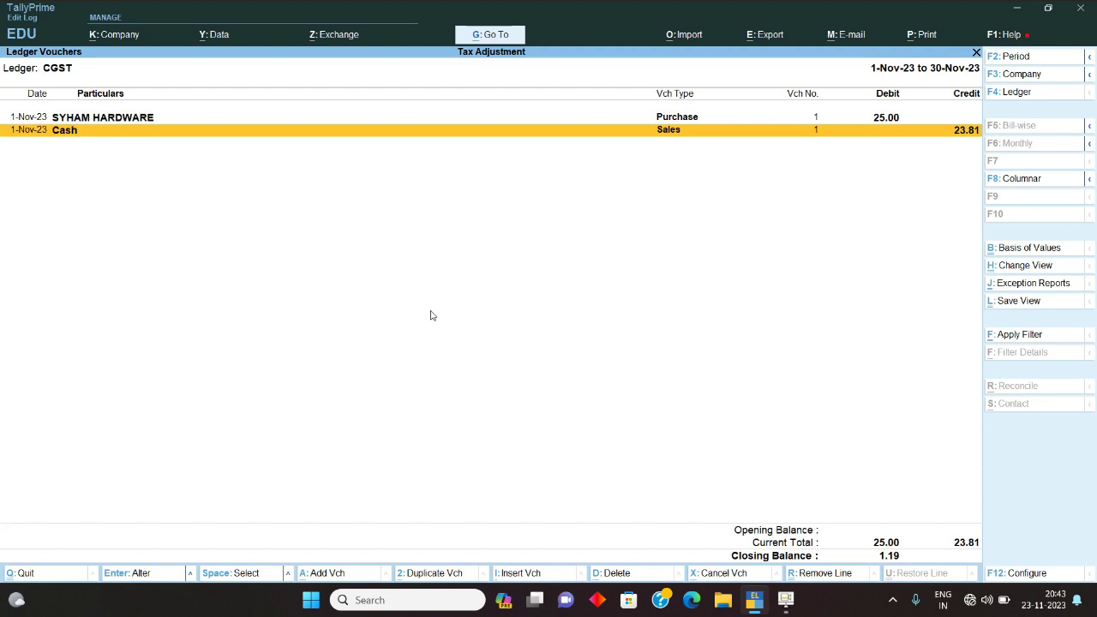
{"action": "key", "text": "Escape"}
{"action": "key", "text": "Escape"}
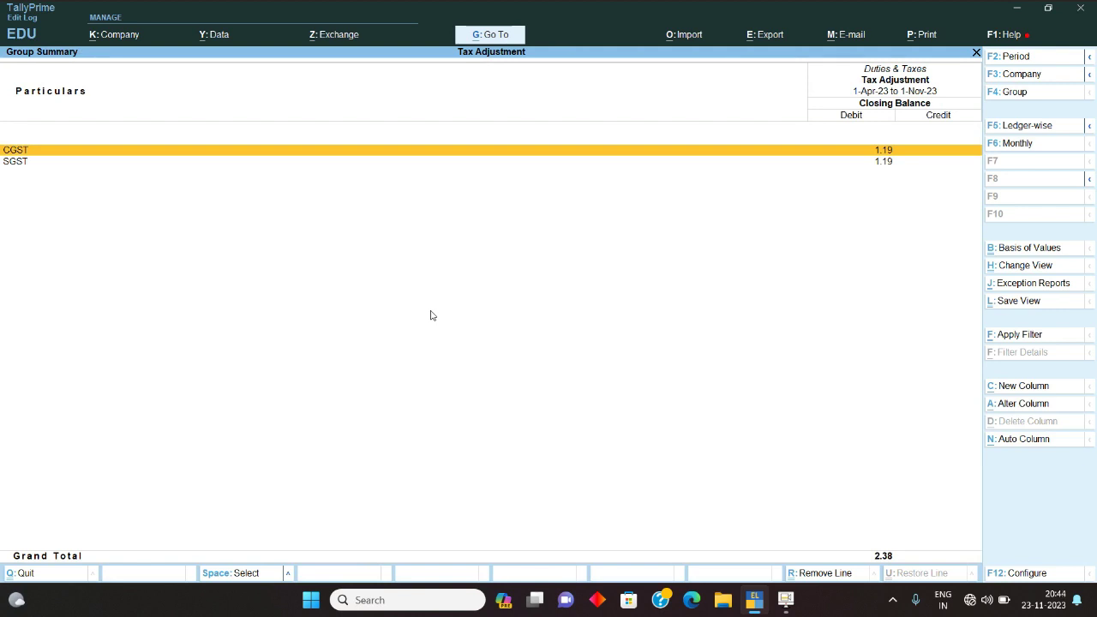
{"action": "key", "text": "Escape"}
{"action": "key", "text": "Escape"}
{"action": "key", "text": "Escape"}
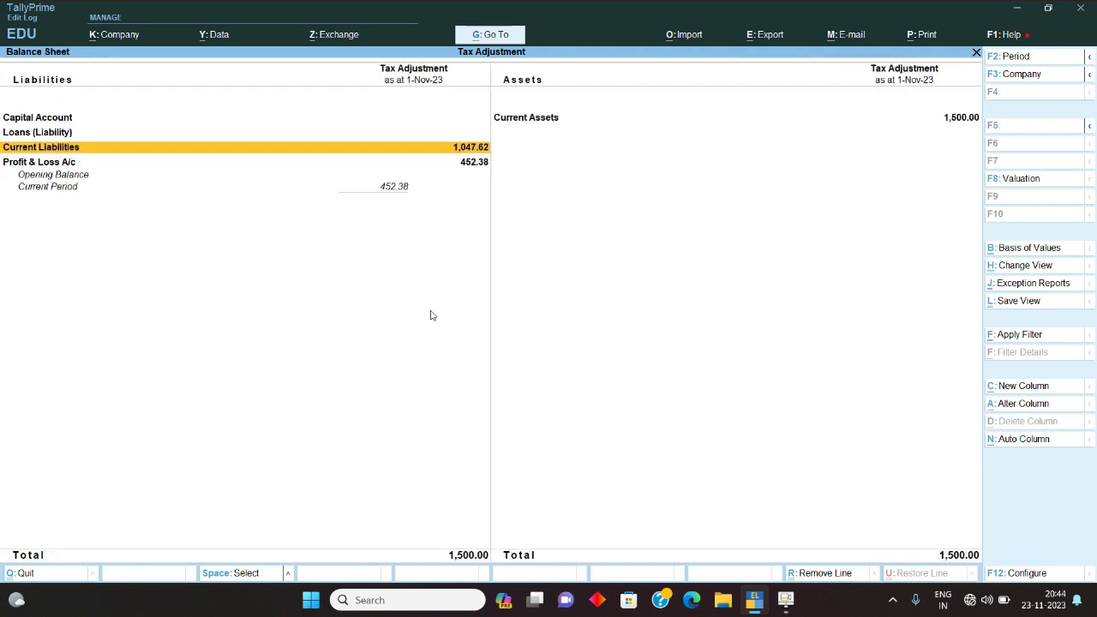
Step: Open the November cash sales voucher for alteration from the sales register
{"action": "key", "text": "d"}
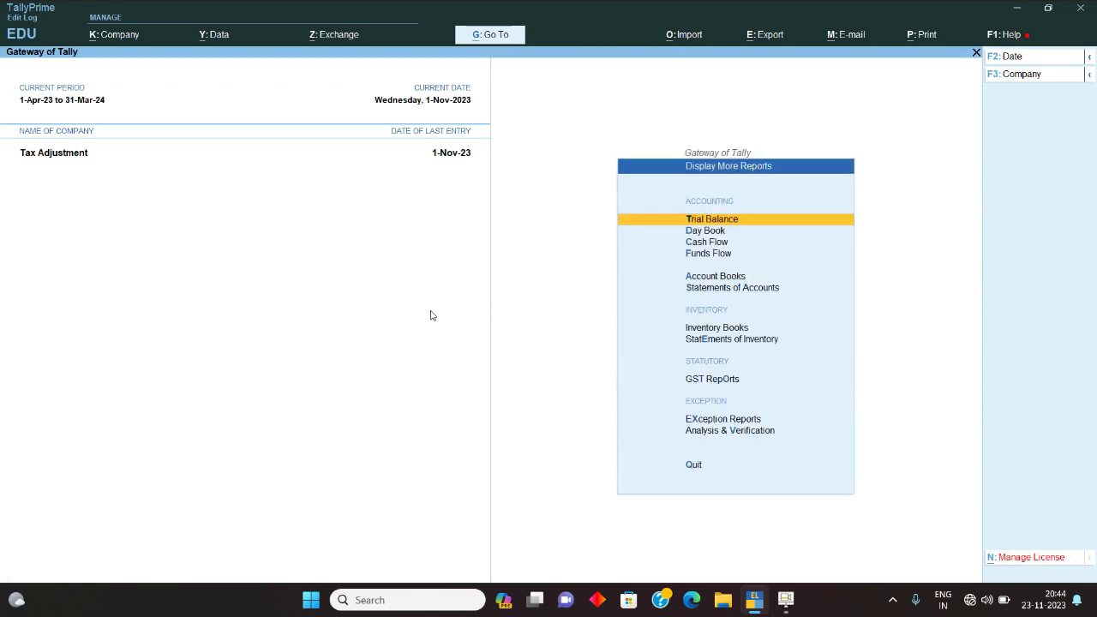
{"action": "key", "text": "a"}
{"action": "key", "text": "s"}
{"action": "key", "text": "Return"}
{"action": "key", "text": "Return"}
{"action": "key", "text": "Return"}
{"action": "key", "text": "Return"}
{"action": "key", "text": "Return"}
{"action": "key", "text": "Return"}
{"action": "key", "text": "Return"}
{"action": "key", "text": "Return"}
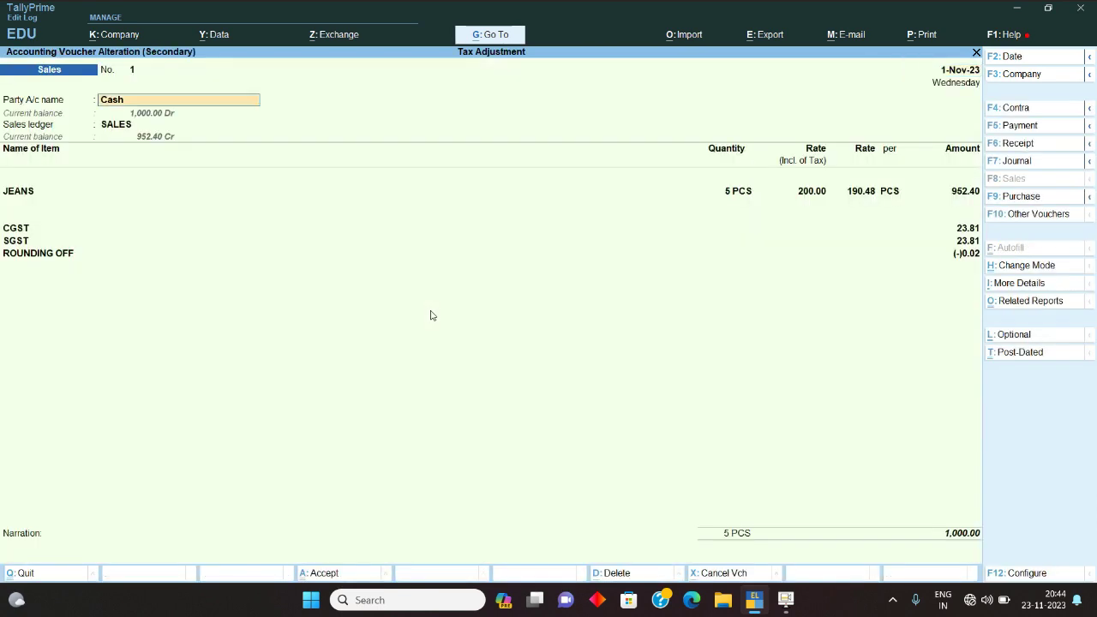
Step: Keep the voucher's Cash party details and SALES ledger, and set the JEANS quantity to 10 PCS
{"action": "key", "text": "Return"}
{"action": "key", "text": "Return"}
{"action": "key", "text": "Return"}
{"action": "key", "text": "Return"}
{"action": "key", "text": "Return"}
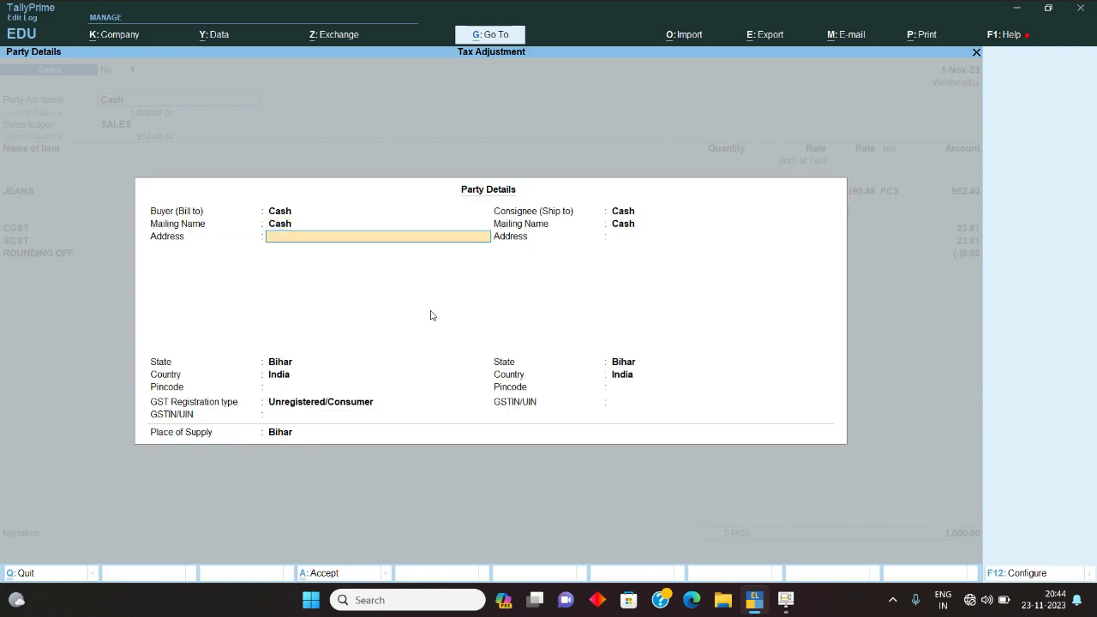
{"action": "key", "text": "Return"}
{"action": "key", "text": "Return"}
{"action": "key", "text": "Return"}
{"action": "key", "text": "Return"}
{"action": "key", "text": "Return"}
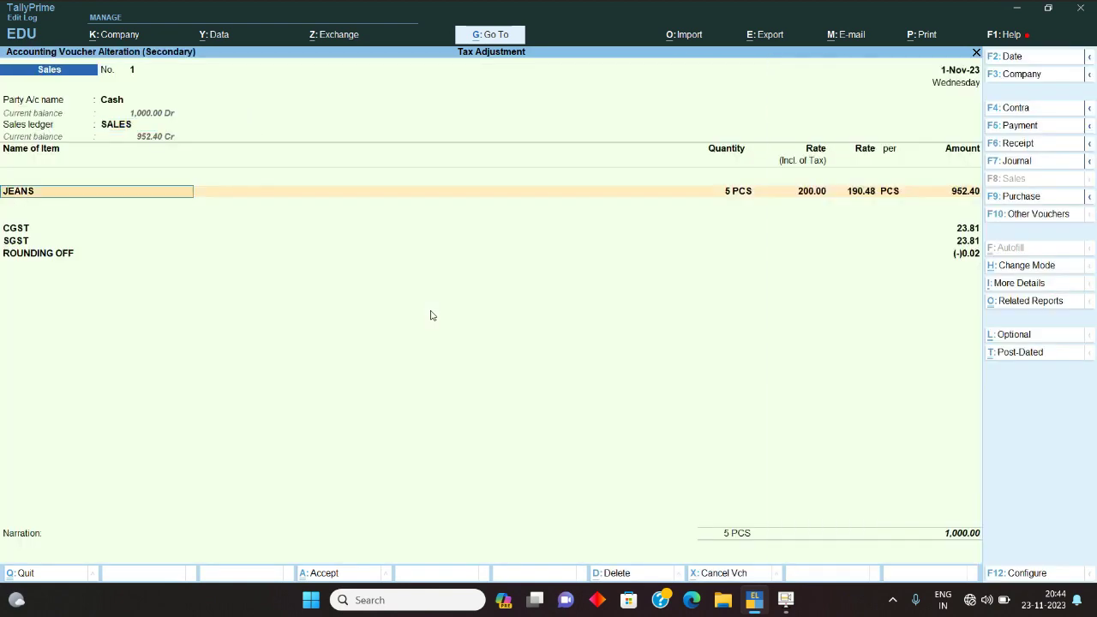
{"action": "type", "text": "10"}
{"action": "key", "text": "Return"}
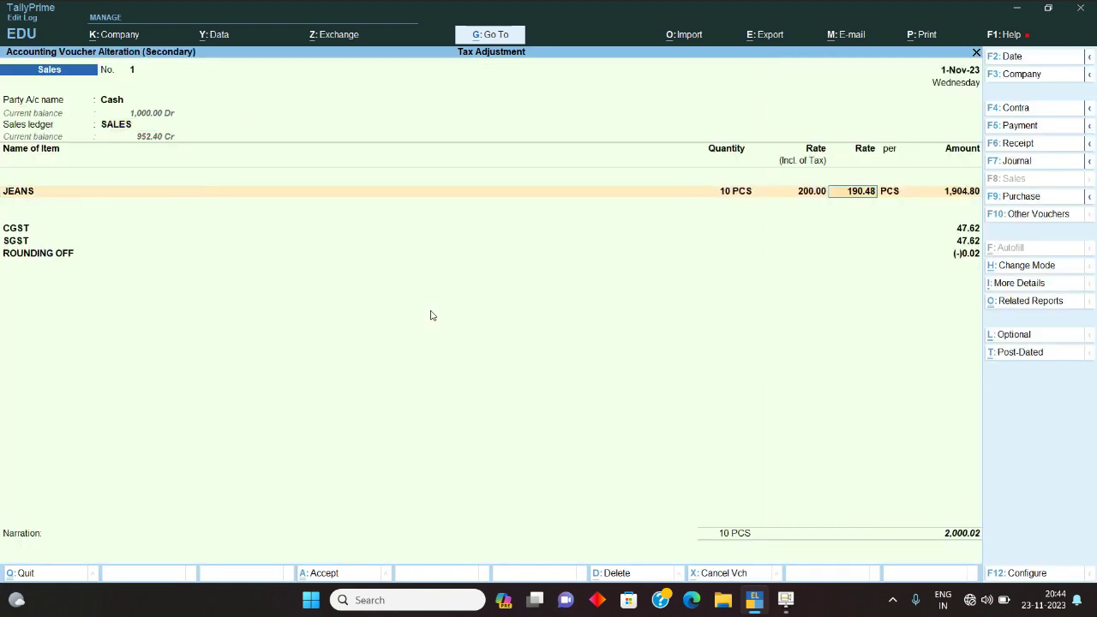
Step: Keep the JEANS line's rates and amount and the CGST and SGST lines in the sales voucher
{"action": "key", "text": "Return"}
{"action": "key", "text": "Return"}
{"action": "key", "text": "Return"}
{"action": "key", "text": "Return"}
{"action": "key", "text": "Return"}
{"action": "key", "text": "Return"}
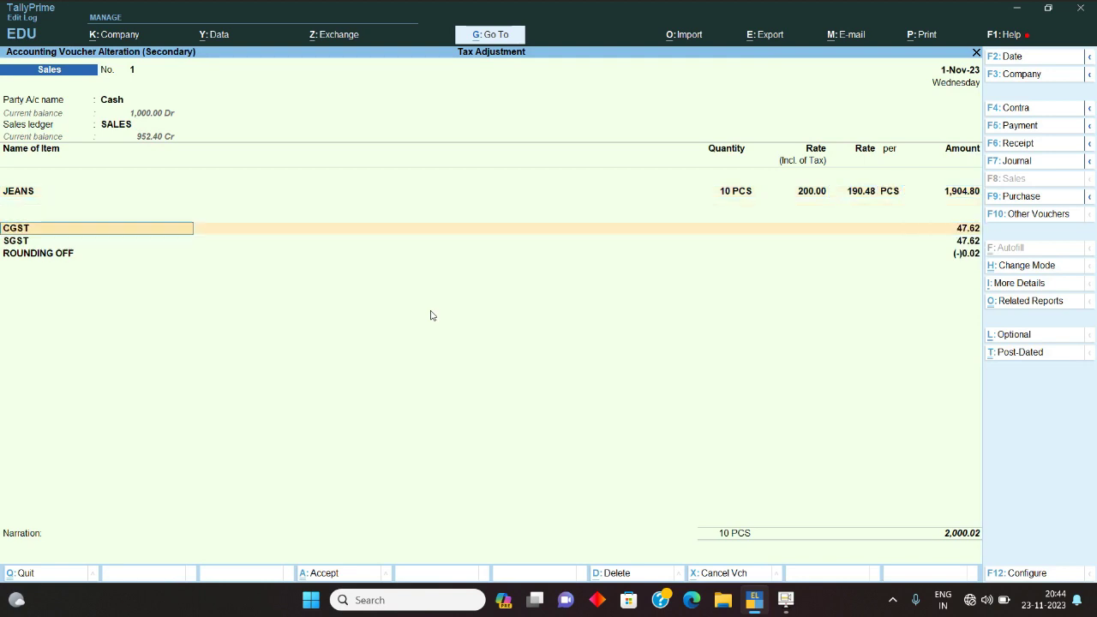
{"action": "key", "text": "Return"}
{"action": "key", "text": "Return"}
Step: Set the sales voucher's ROUNDING OFF amount to (-)0.04, save the voucher, and return to the Gateway of Tally
{"action": "key", "text": "BackSpace"}
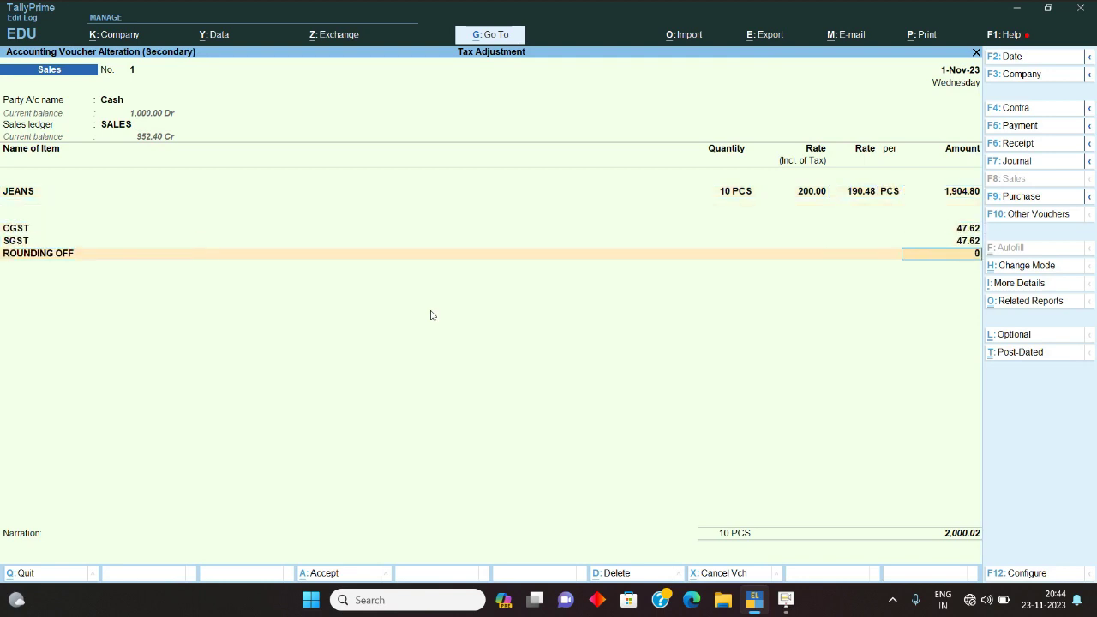
{"action": "key", "text": "Return"}
{"action": "key", "text": "BackSpace"}
{"action": "type", "text": "-)0.04"}
{"action": "key", "text": "Return"}
{"action": "key", "text": "Return"}
{"action": "key", "text": "ctrl"}
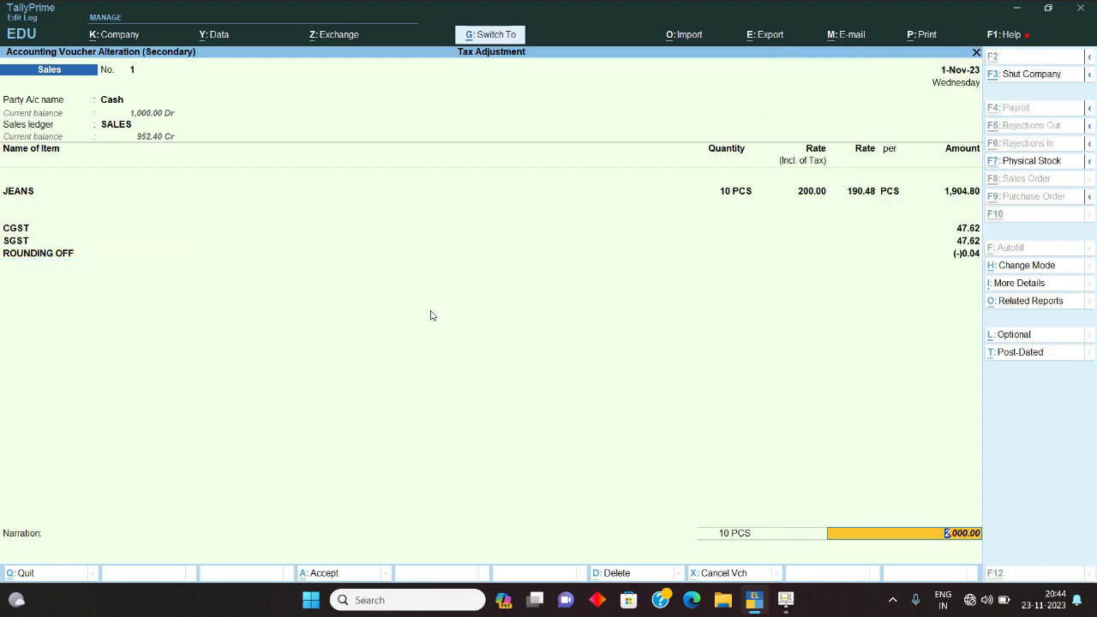
{"action": "key", "text": "ctrl+a"}
{"action": "key", "text": "Escape"}
{"action": "key", "text": "Escape"}
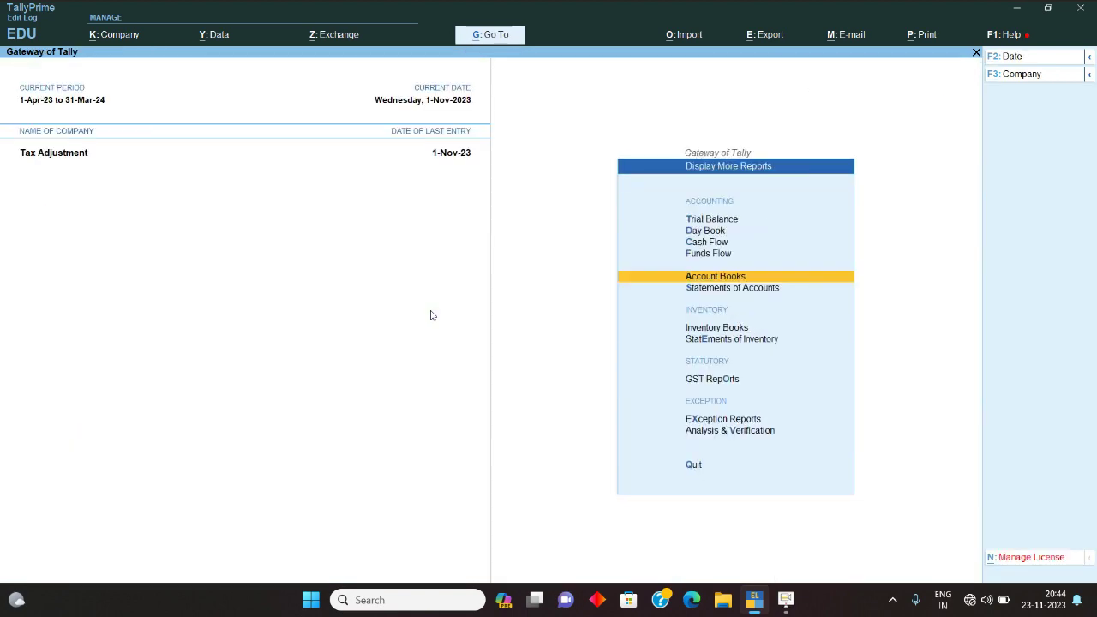
{"action": "key", "text": "Escape"}
Step: Drill down from the Balance Sheet through Current Liabilities and Duties & Taxes to the CGST ledger's November vouchers
{"action": "key", "text": "b"}
{"action": "key", "text": "Down"}
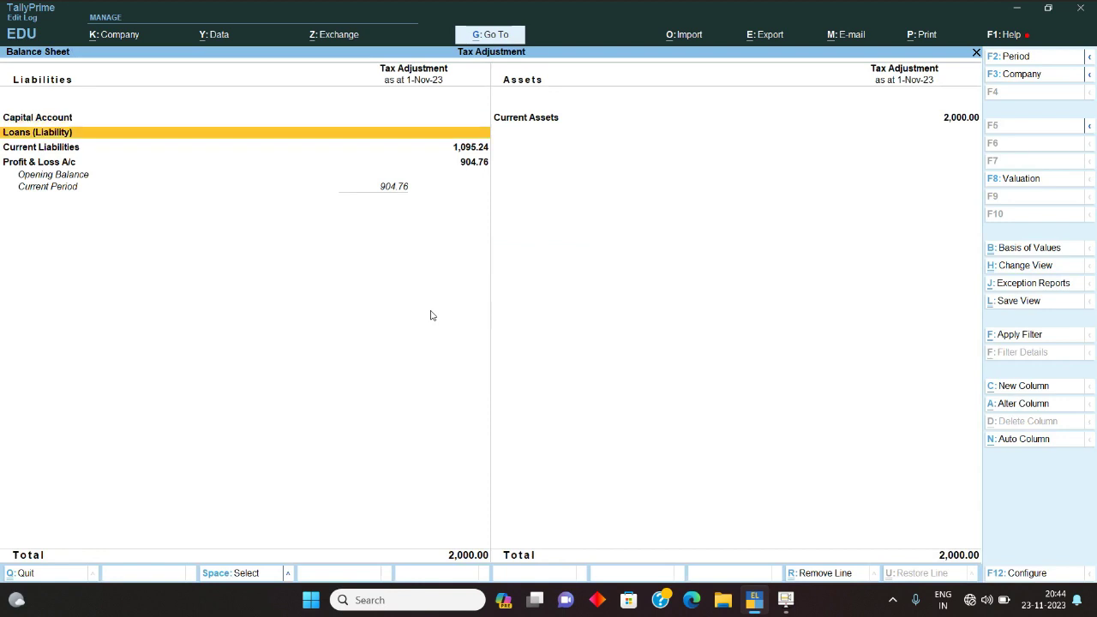
{"action": "key", "text": "Down"}
{"action": "key", "text": "Return"}
{"action": "key", "text": "Return"}
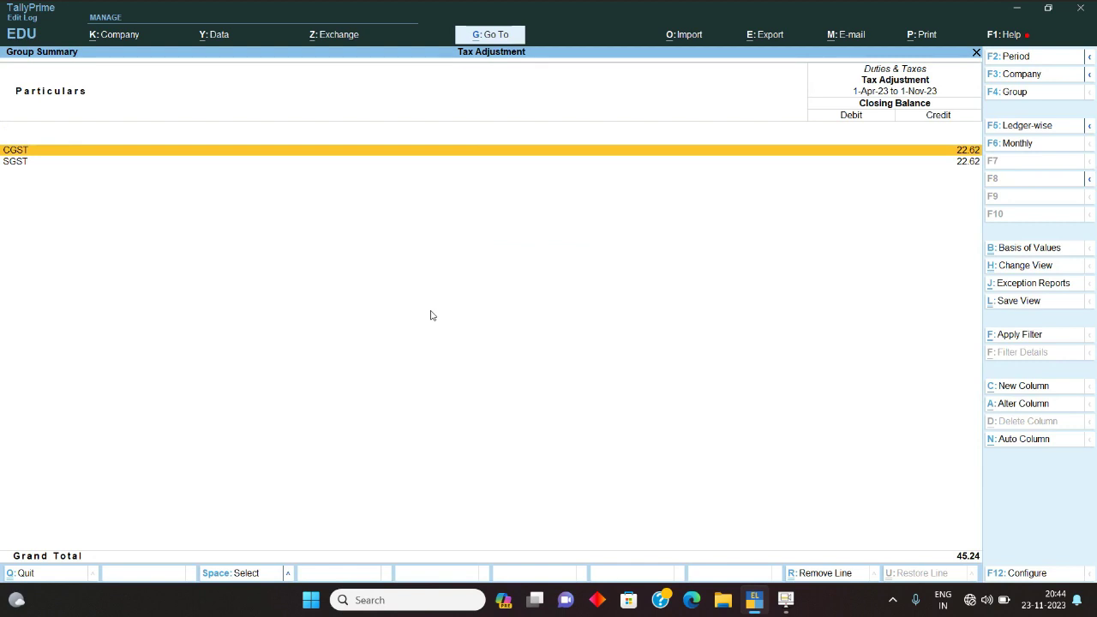
{"action": "key", "text": "Return"}
{"action": "key", "text": "Return"}
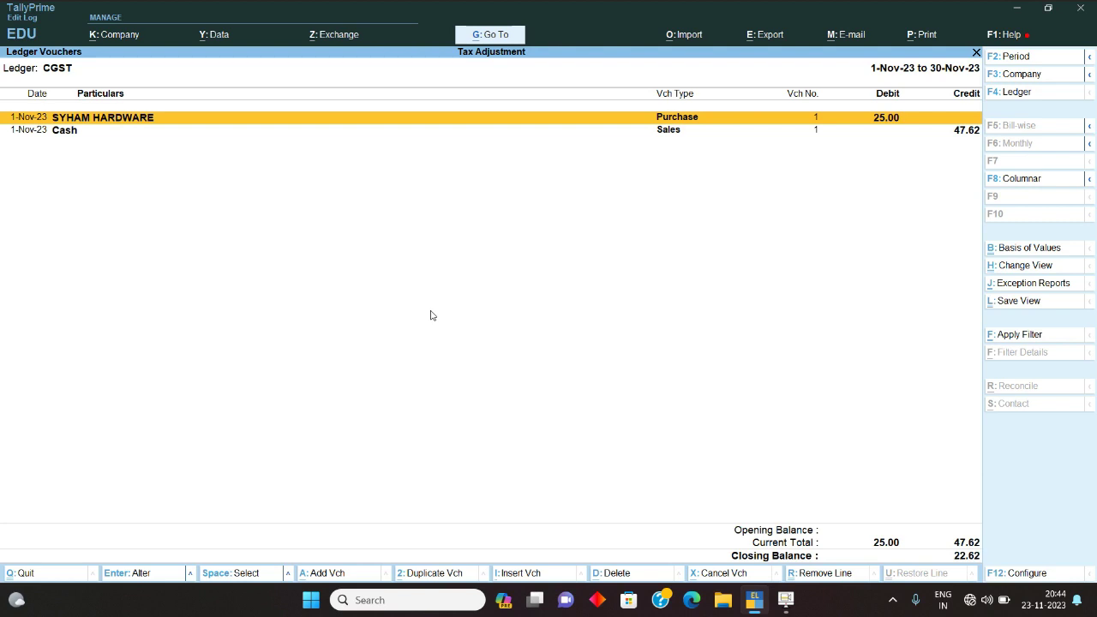
Step: Compare the purchase and cash sales entries in the CGST ledger, then exit the Balance Sheet
{"action": "key", "text": "Down"}
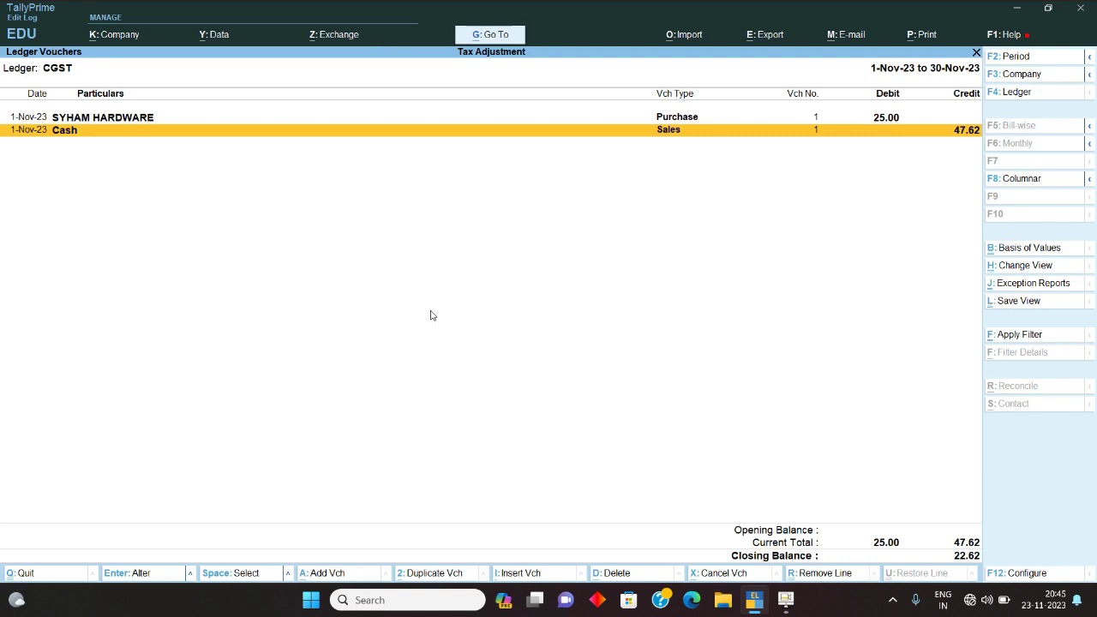
{"action": "key", "text": "Escape"}
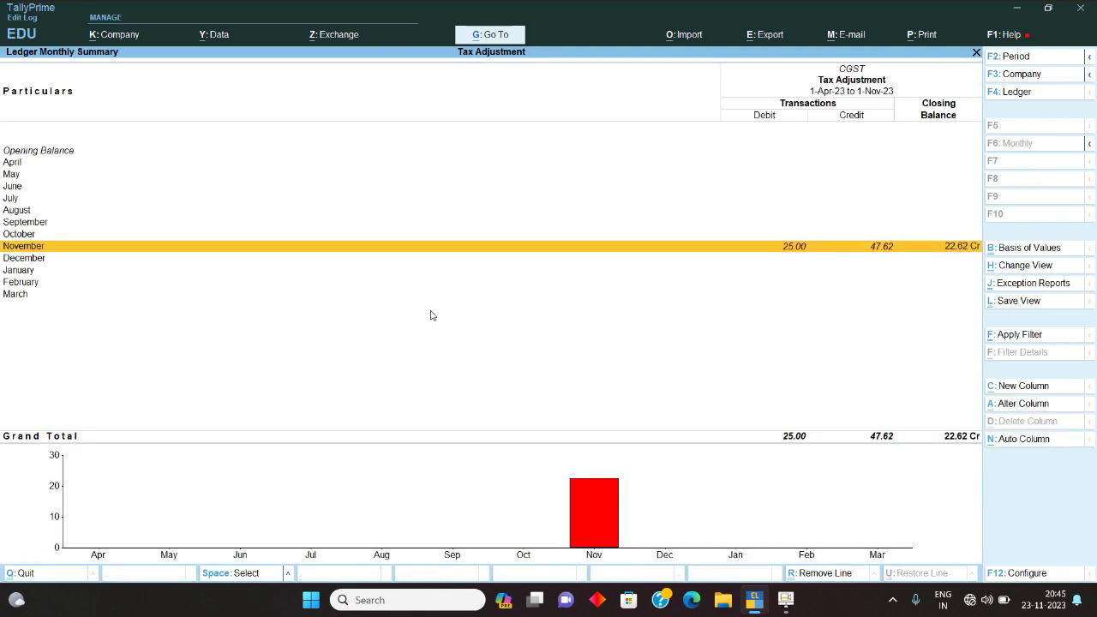
{"action": "key", "text": "Escape"}
{"action": "key", "text": "Escape"}
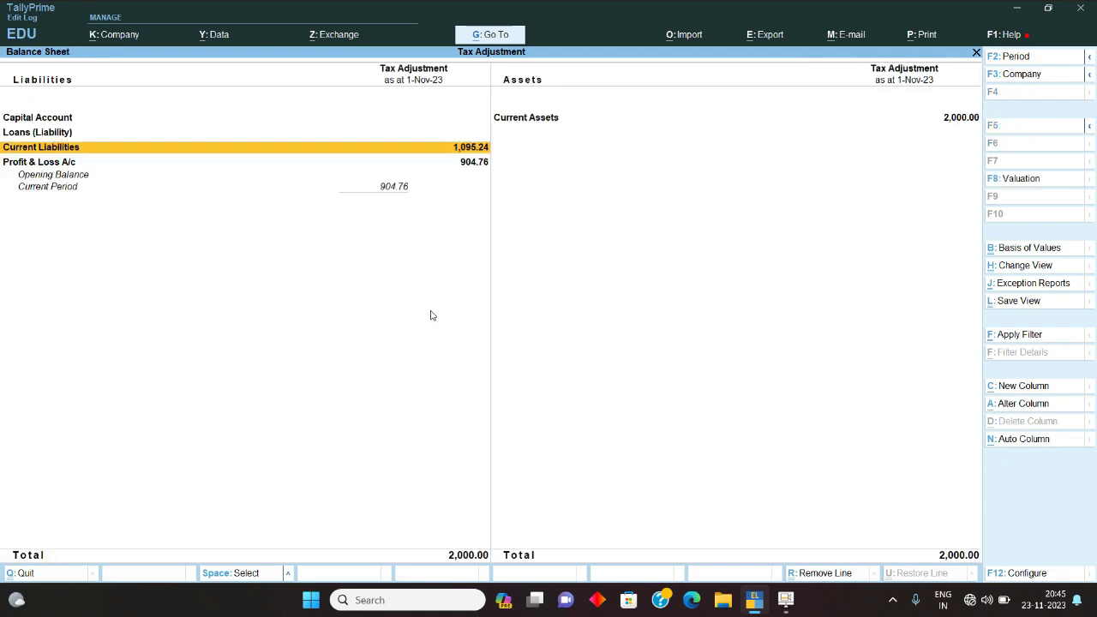
{"action": "key", "text": "Escape"}
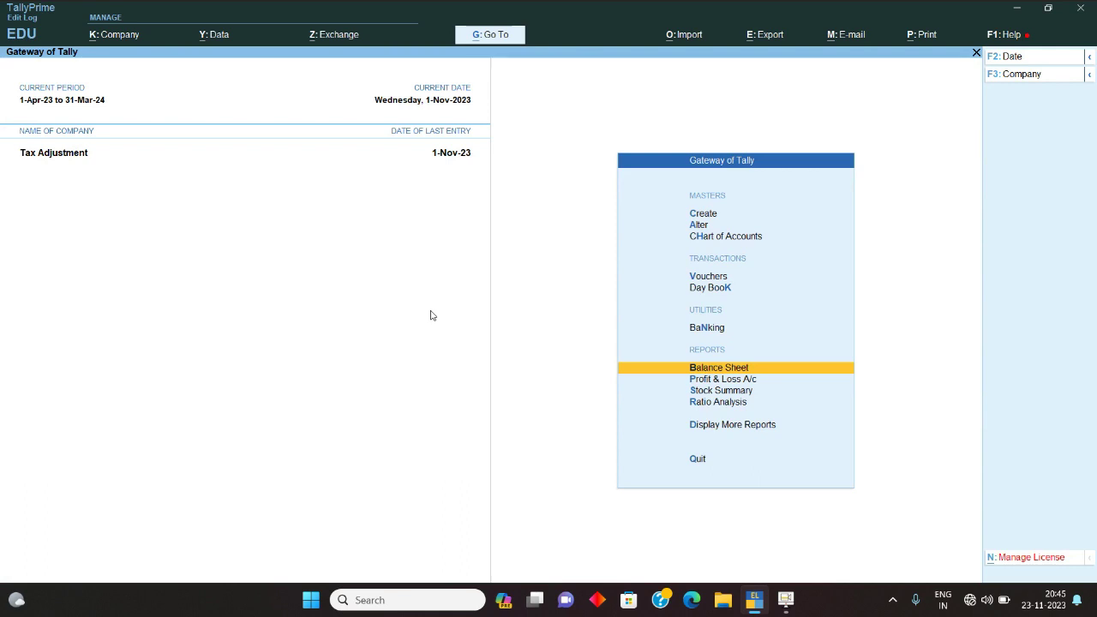
Step: Start a new Payment voucher and set its date to 1-Dec-23
{"action": "key", "text": "v"}
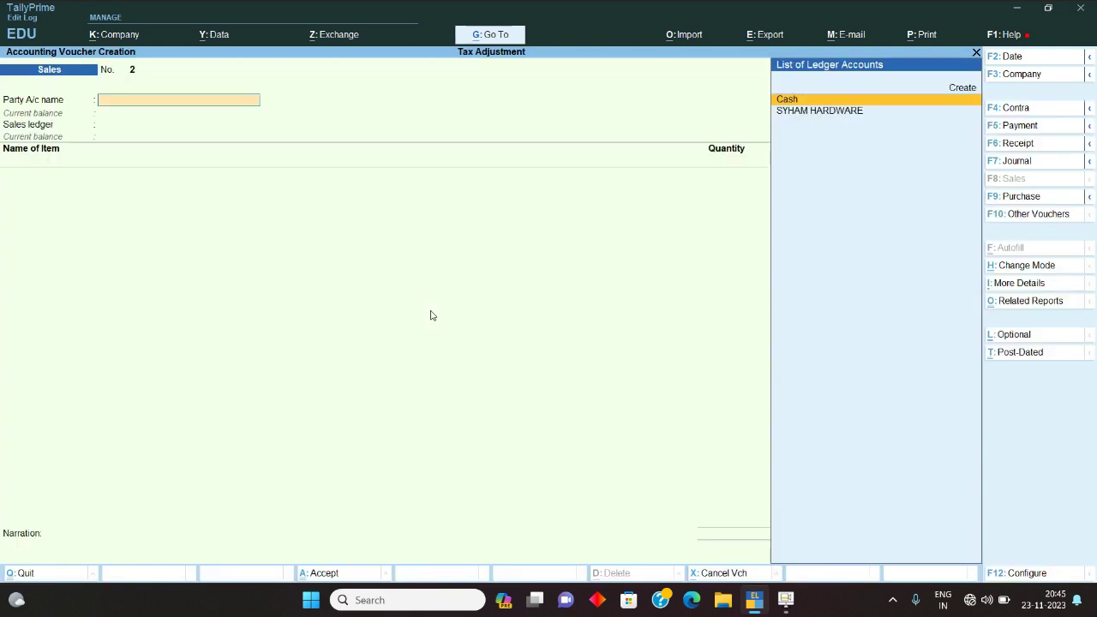
{"action": "left_click", "coordinate": [1017, 127]}
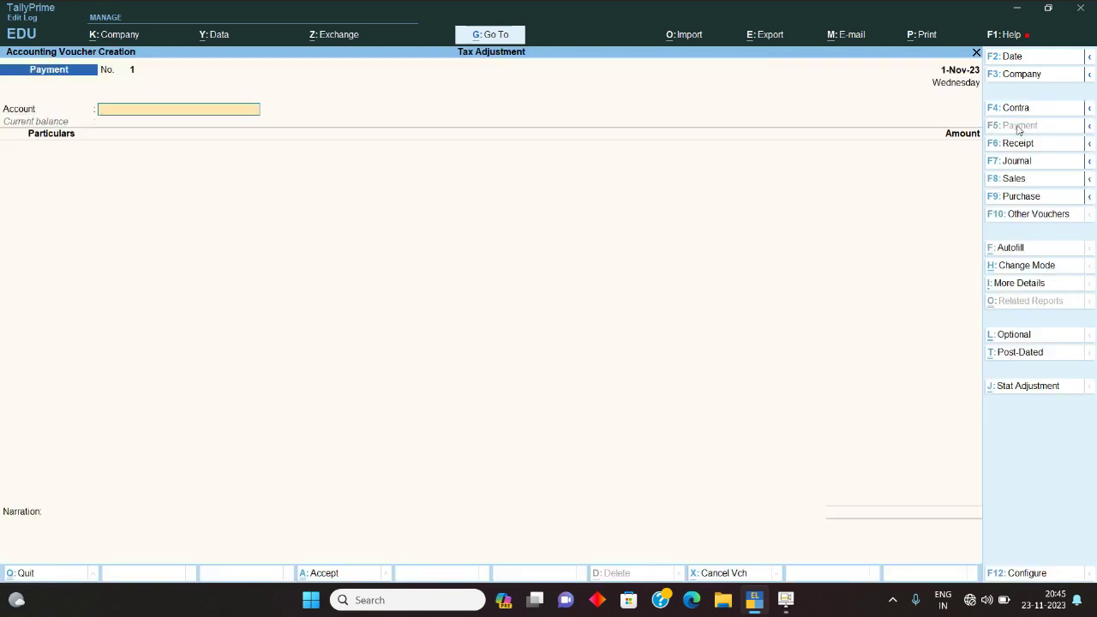
{"action": "left_click", "coordinate": [1012, 57]}
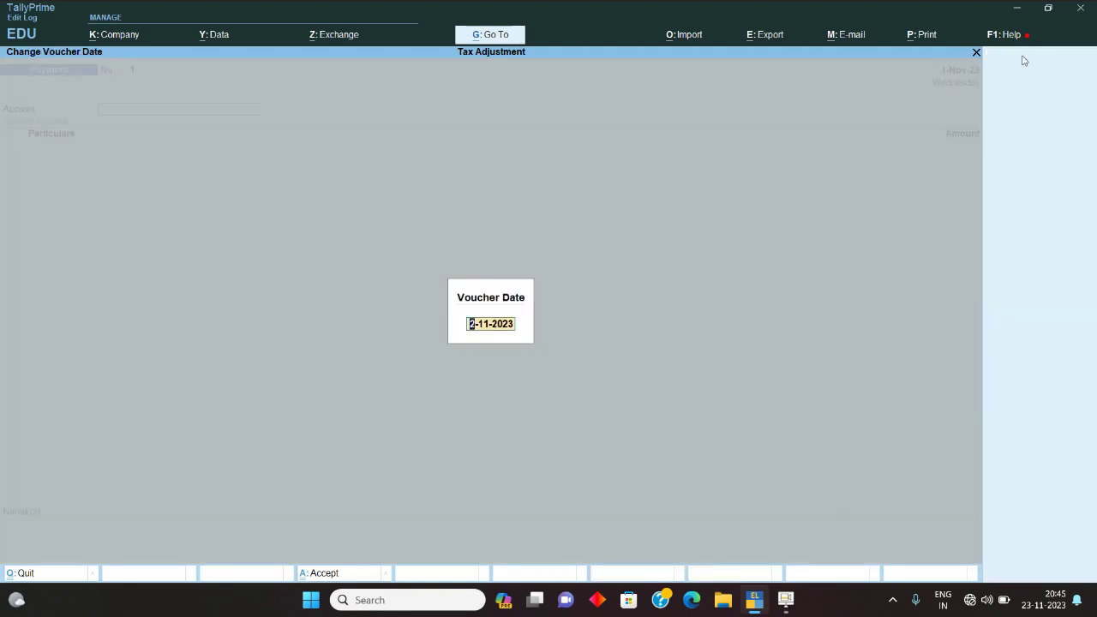
{"action": "type", "text": "1-12"}
{"action": "key", "text": "Return"}
Step: Create a ledger named HDFC under Bank Accounts and use it as the payment voucher's account
{"action": "type", "text": "C"}
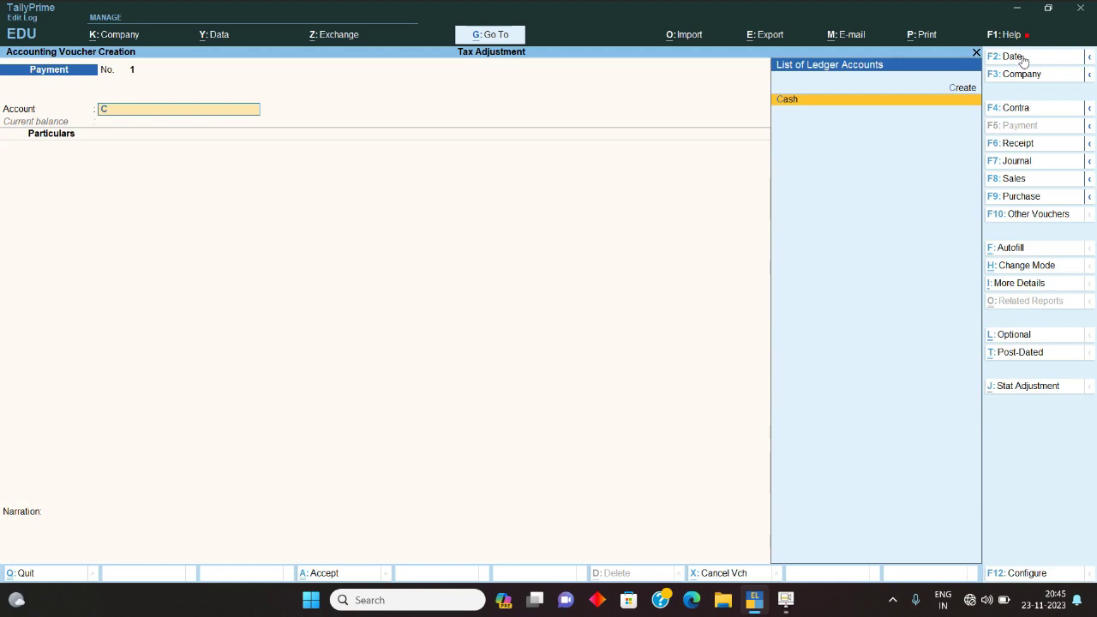
{"action": "key", "text": "BackSpace"}
{"action": "key", "text": "alt+c"}
{"action": "type", "text": "HD"}
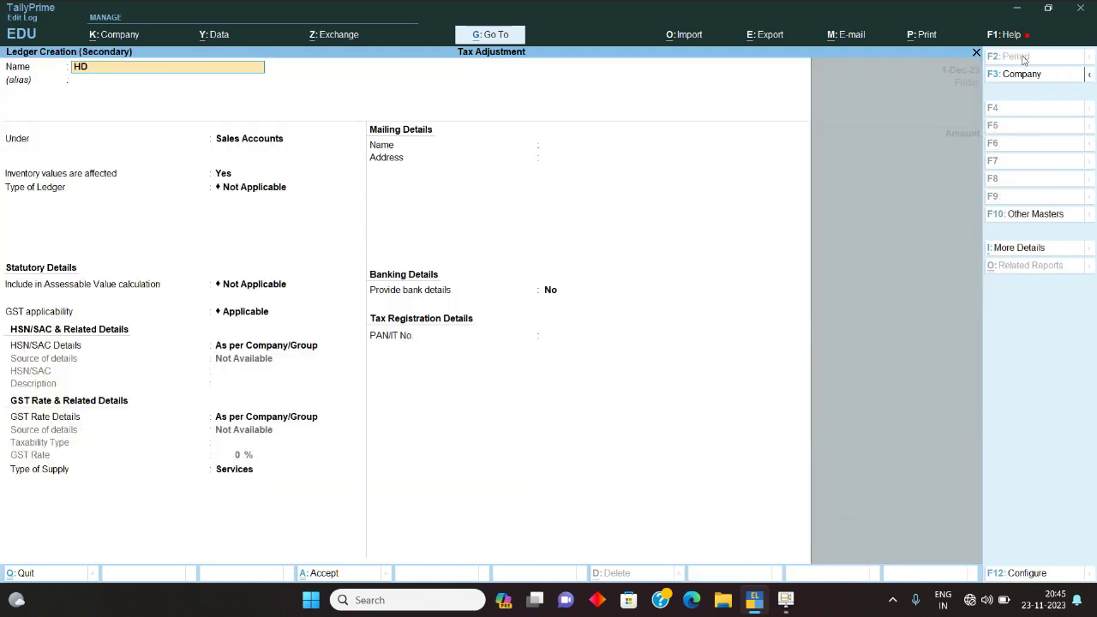
{"action": "type", "text": "FC"}
{"action": "key", "text": "Return"}
{"action": "type", "text": "BA"}
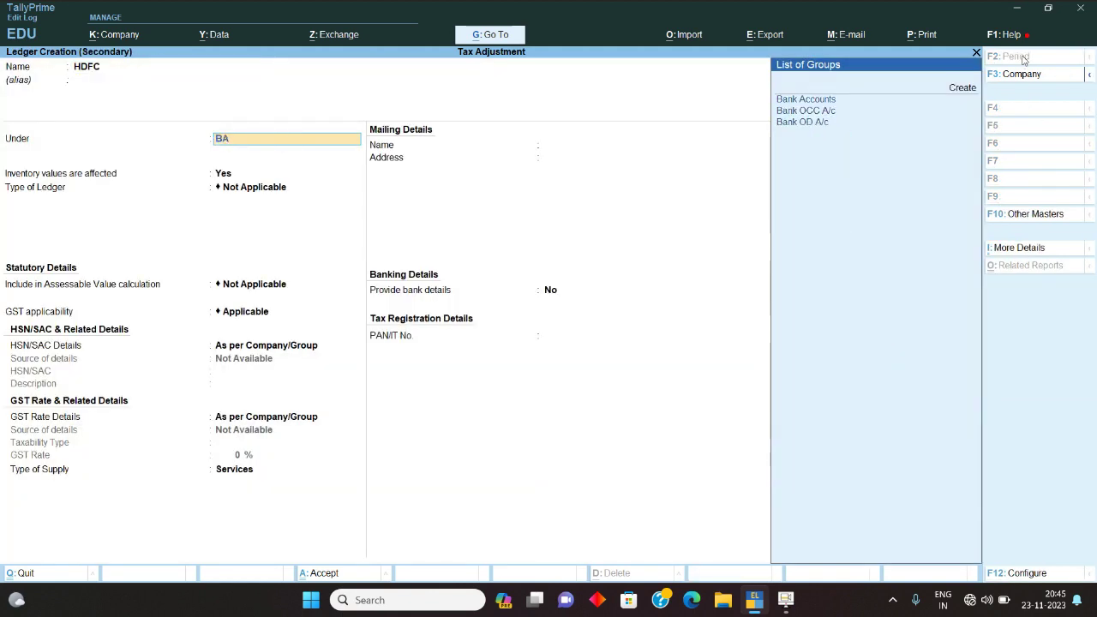
{"action": "type", "text": "NK"}
{"action": "key", "text": "Return"}
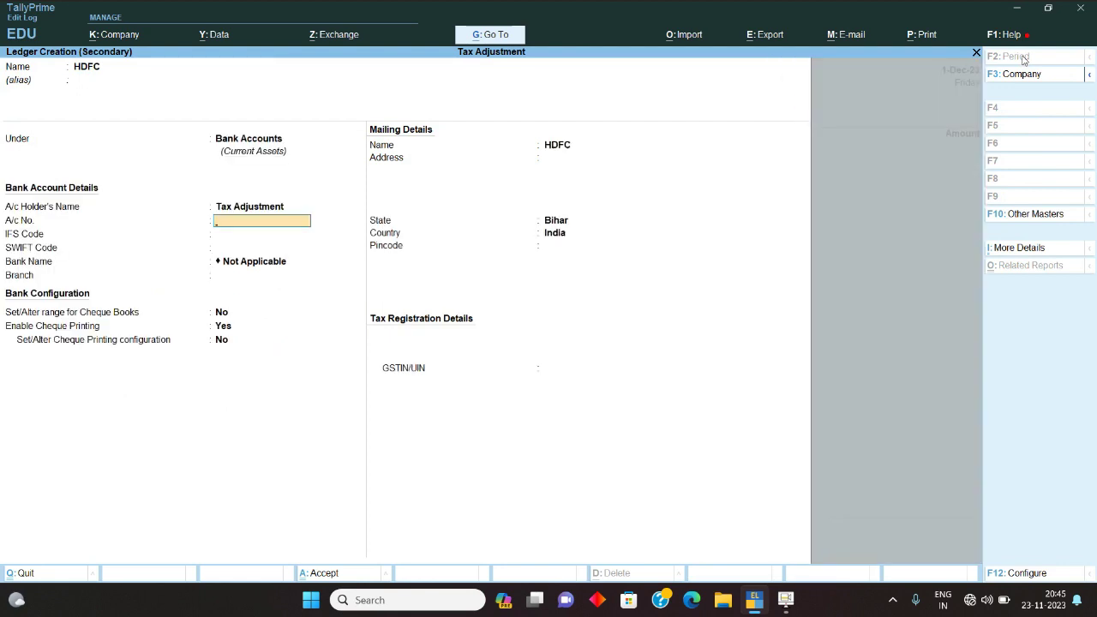
{"action": "key", "text": "ctrl+a"}
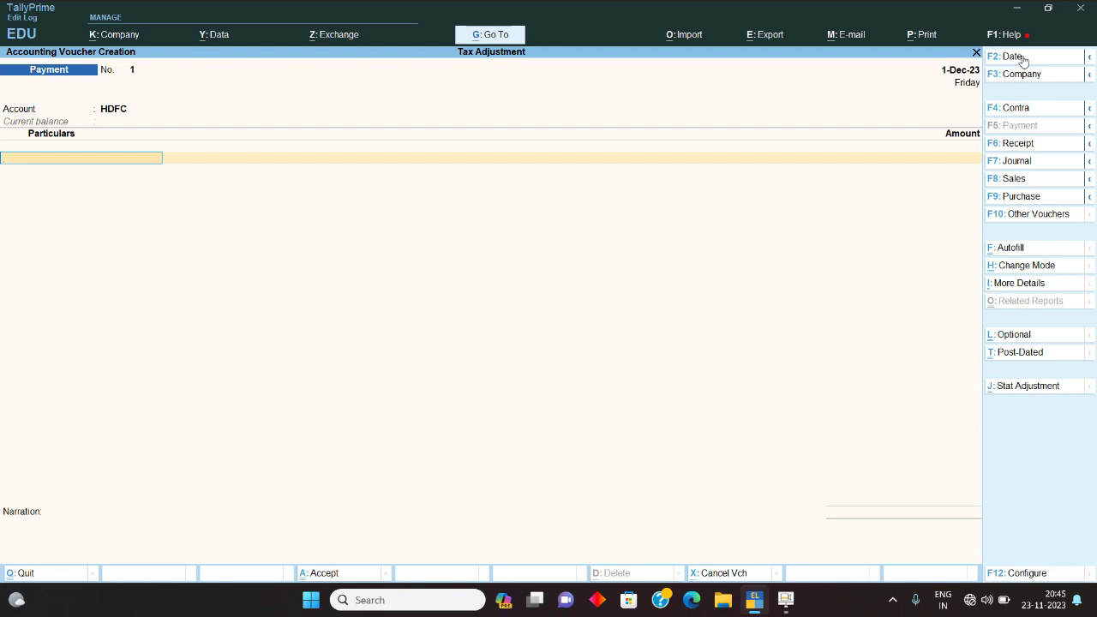
Step: Enter payments of 23 each to GST ELECTRONIC CASH LEDGER CGST and GST ELECTRONIC CASH LEDGER SGST
{"action": "type", "text": "GS"}
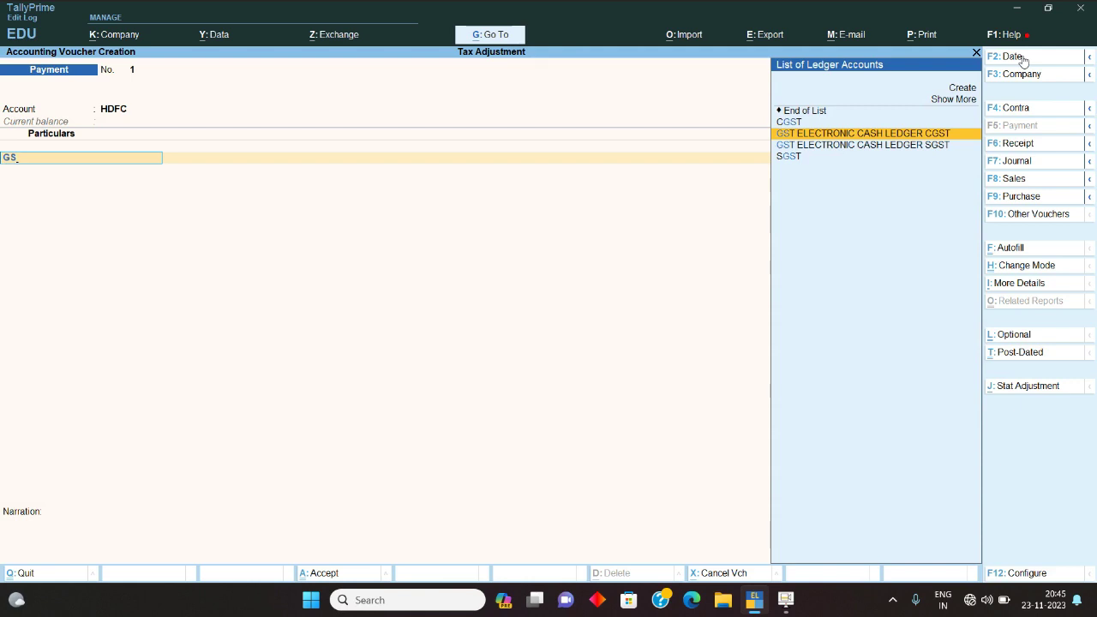
{"action": "key", "text": "Return"}
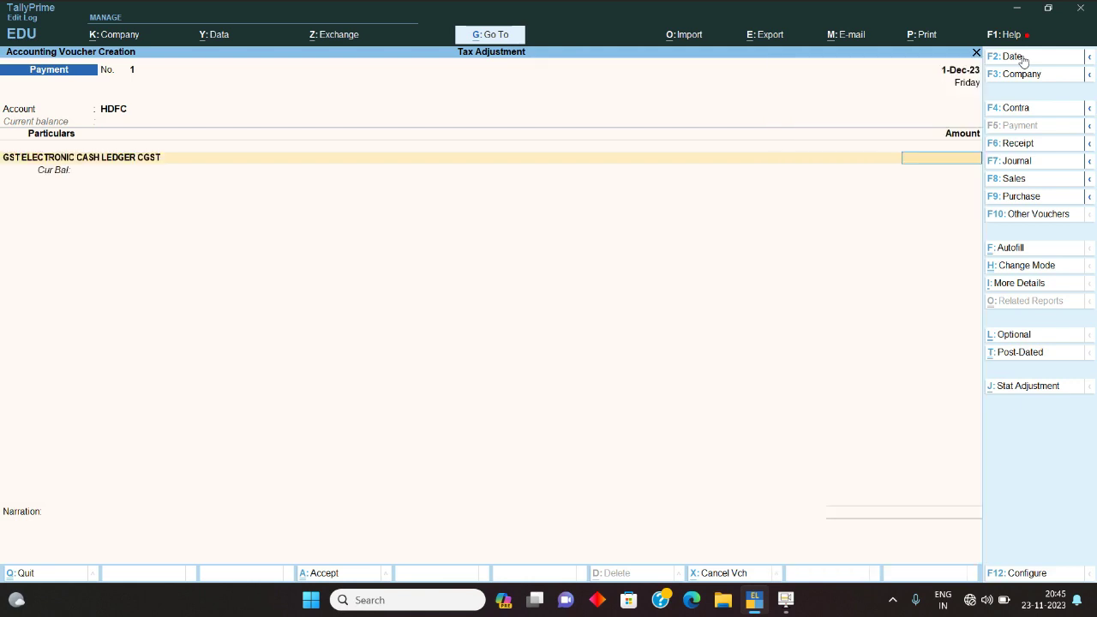
{"action": "type", "text": "23"}
{"action": "key", "text": "Return"}
{"action": "type", "text": "SG"}
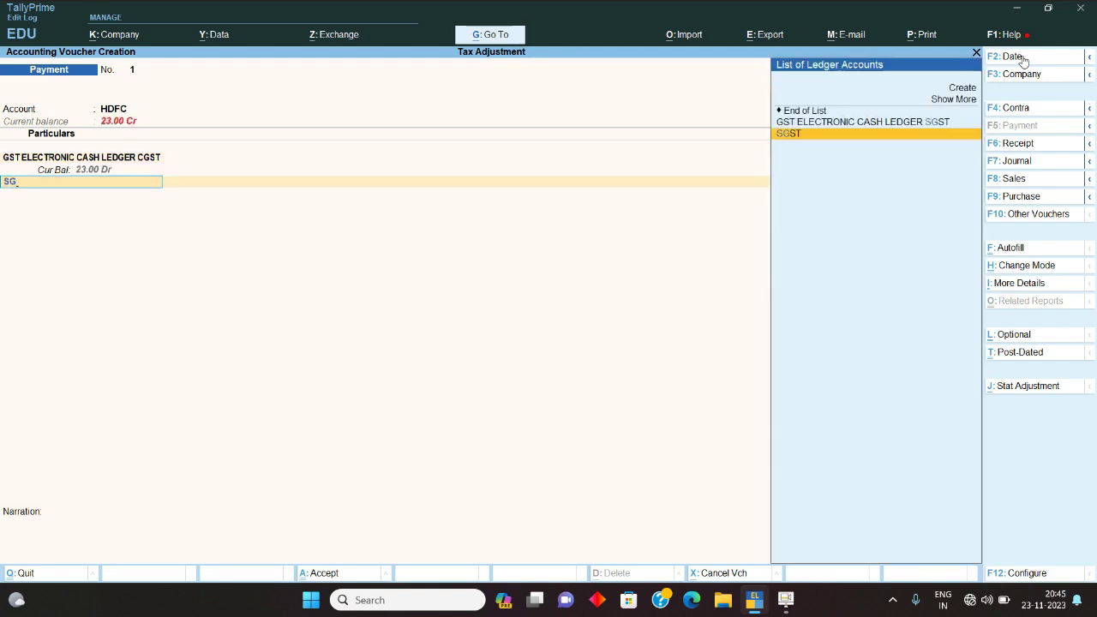
{"action": "key", "text": "Up"}
{"action": "key", "text": "Return"}
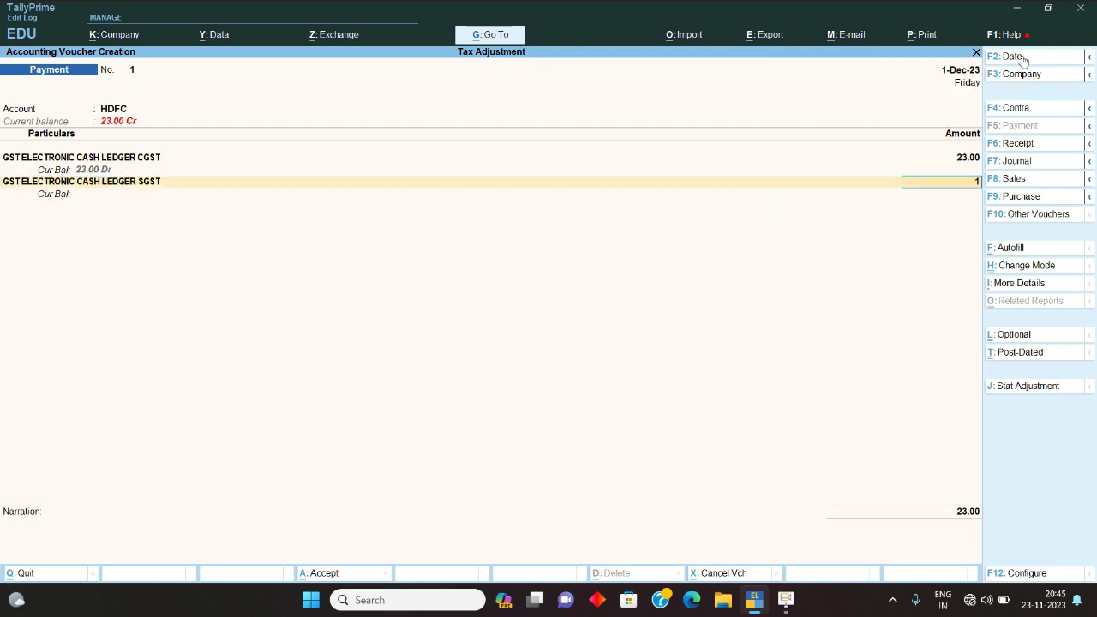
{"action": "type", "text": "23"}
{"action": "key", "text": "Return"}
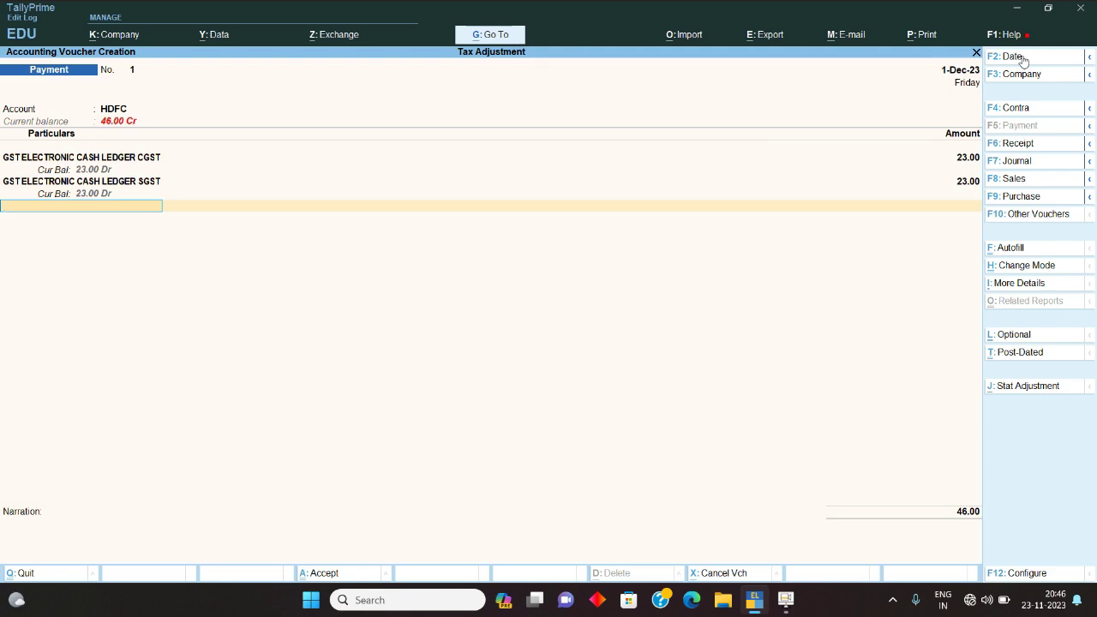
Step: Save the HDFC payment voucher without a narration and leave voucher entry
{"action": "key", "text": "Return"}
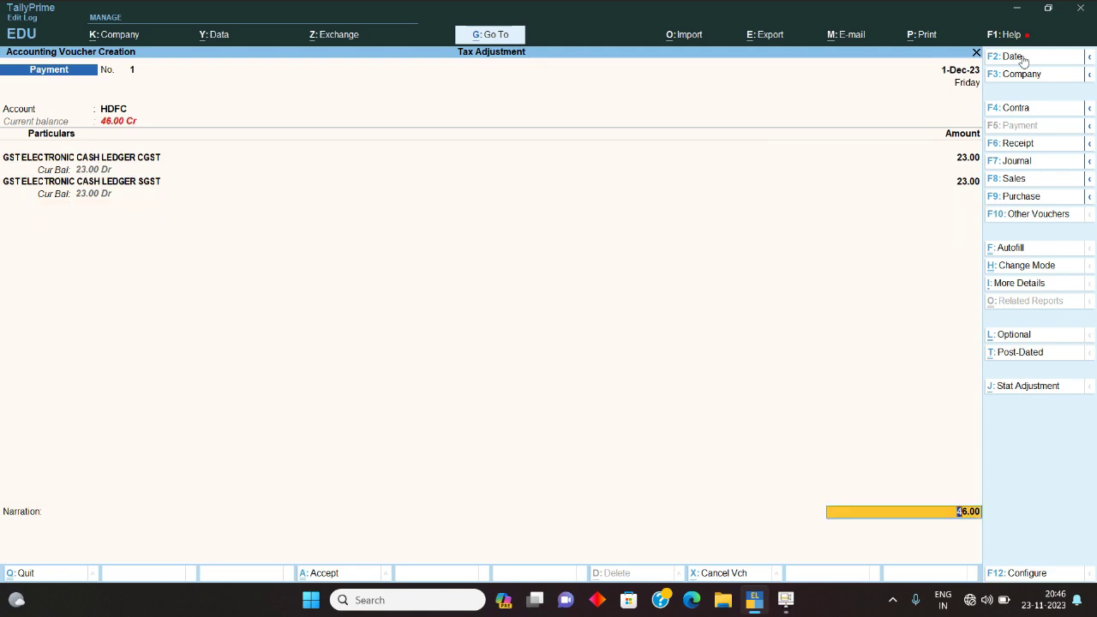
{"action": "key", "text": "Return"}
{"action": "key", "text": "Return"}
{"action": "key", "text": "Return"}
{"action": "key", "text": "Return"}
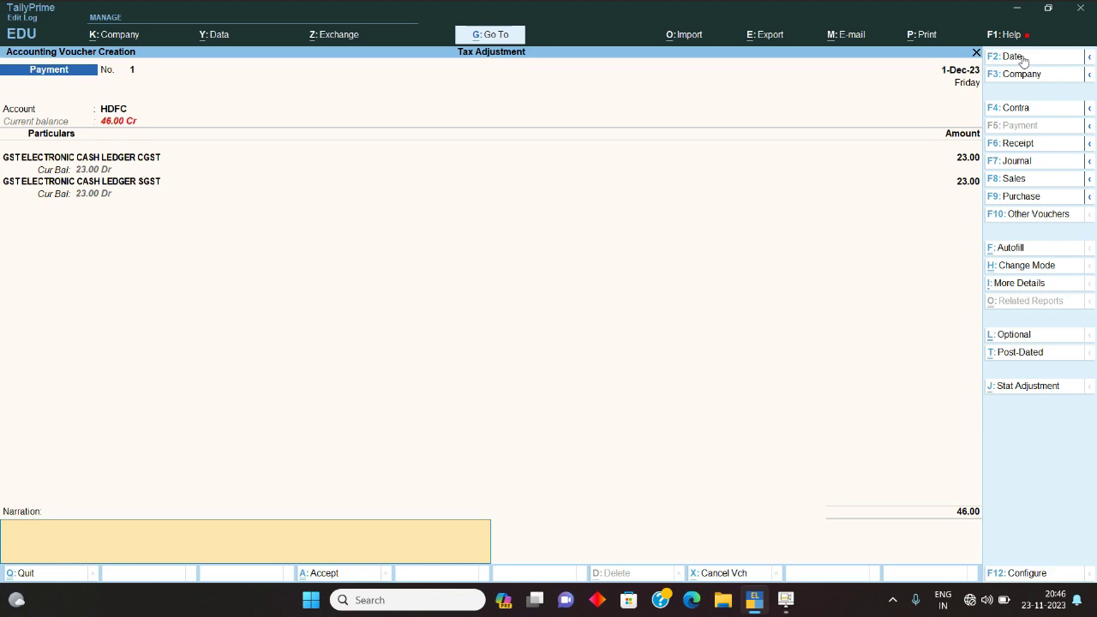
{"action": "key", "text": "ctrl+a"}
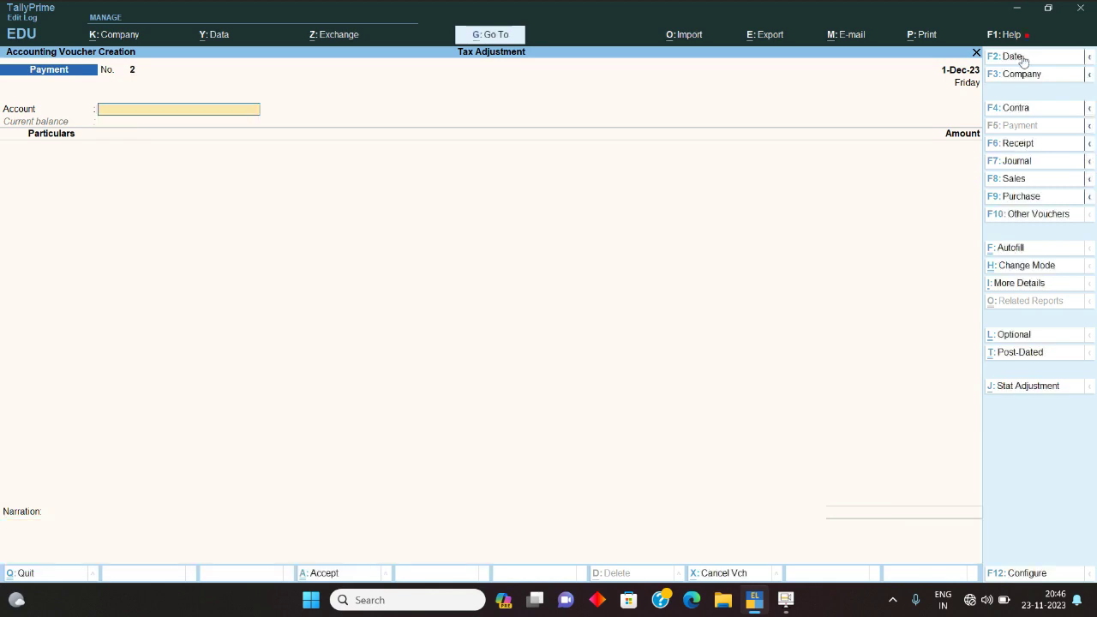
{"action": "key", "text": "Escape"}
Step: Check the CGST and SGST balances under Current Liabilities > Duties & Taxes in the Balance Sheet, then exit the report
{"action": "key", "text": "b"}
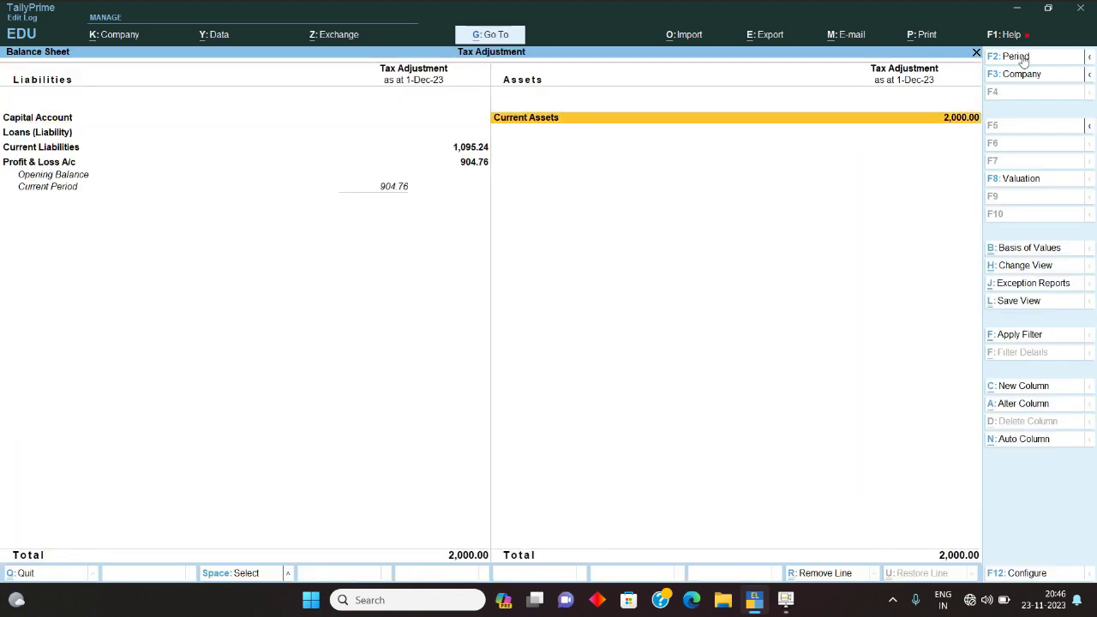
{"action": "key", "text": "Left"}
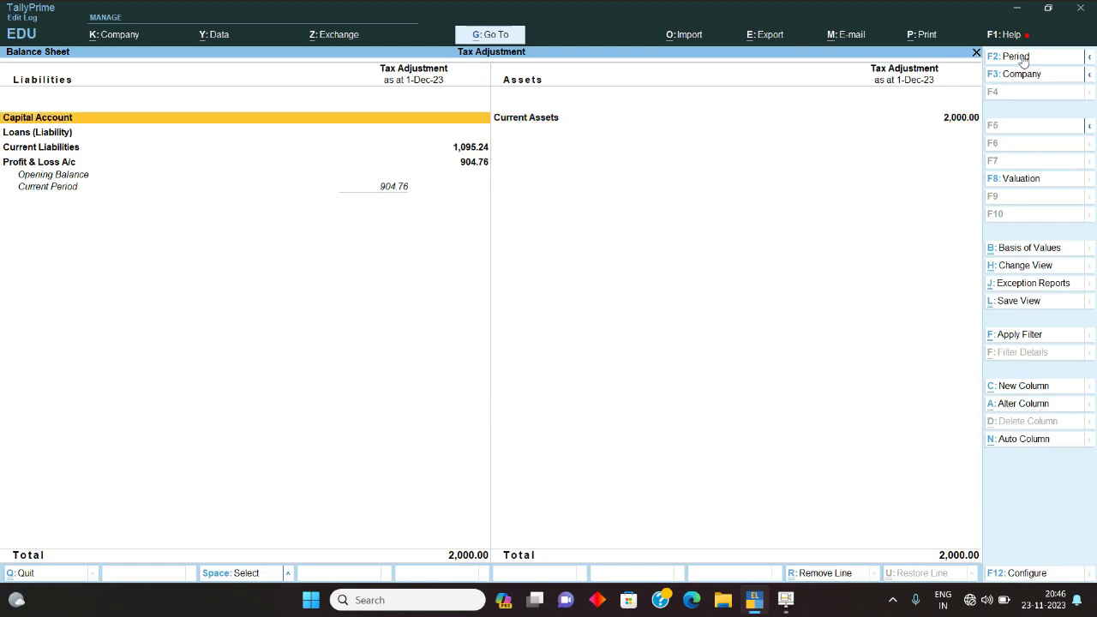
{"action": "key", "text": "Down"}
{"action": "key", "text": "Down"}
{"action": "key", "text": "Return"}
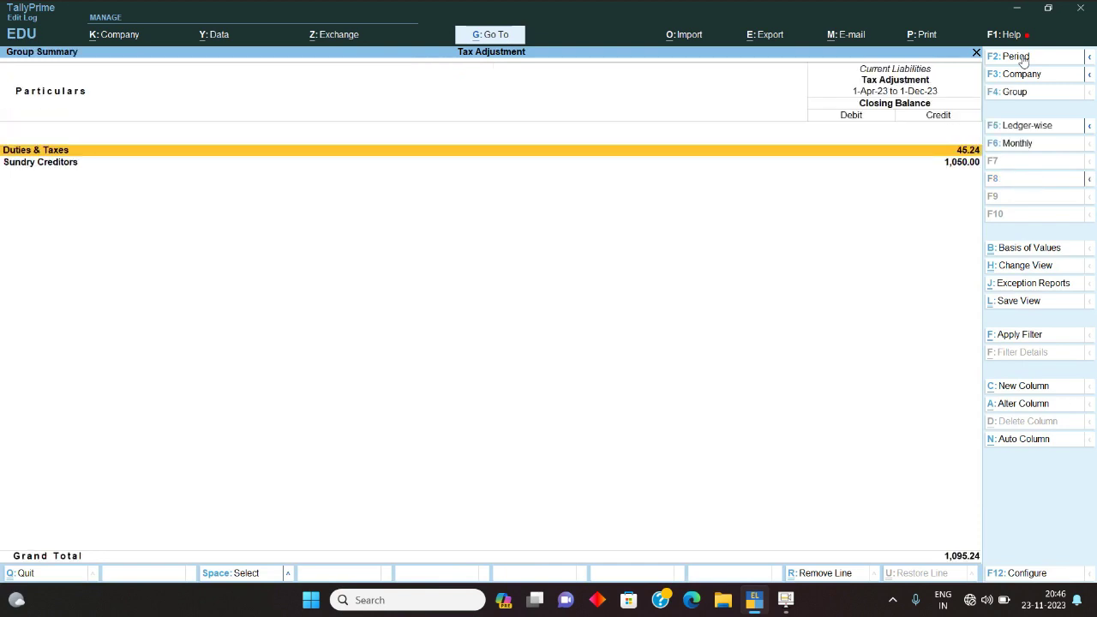
{"action": "key", "text": "Return"}
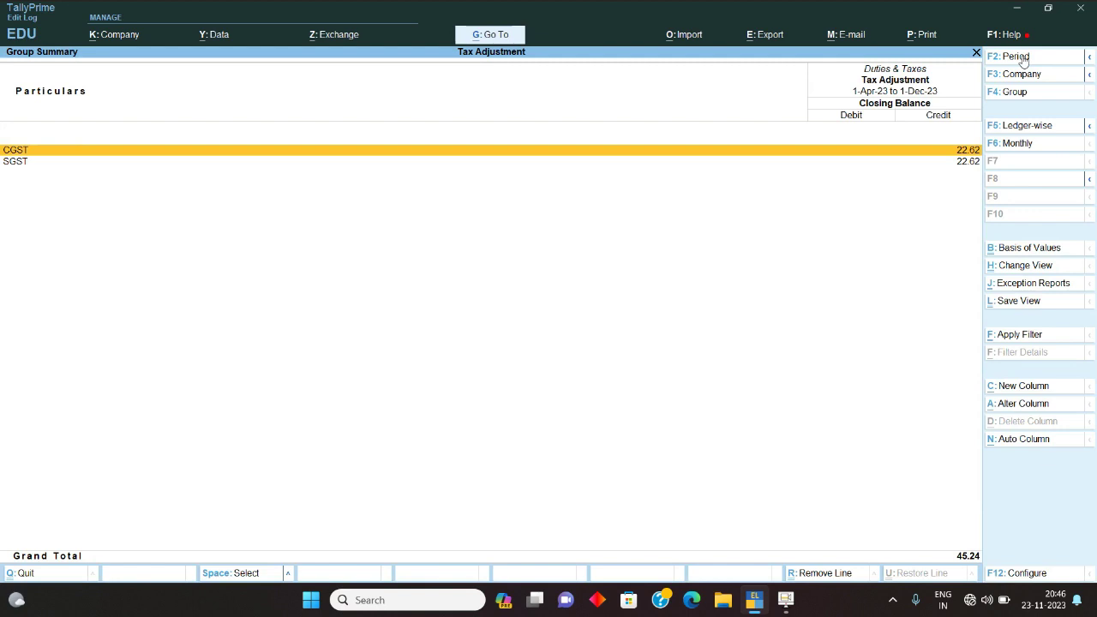
{"action": "key", "text": "Escape"}
{"action": "key", "text": "Escape"}
{"action": "key", "text": "Escape"}
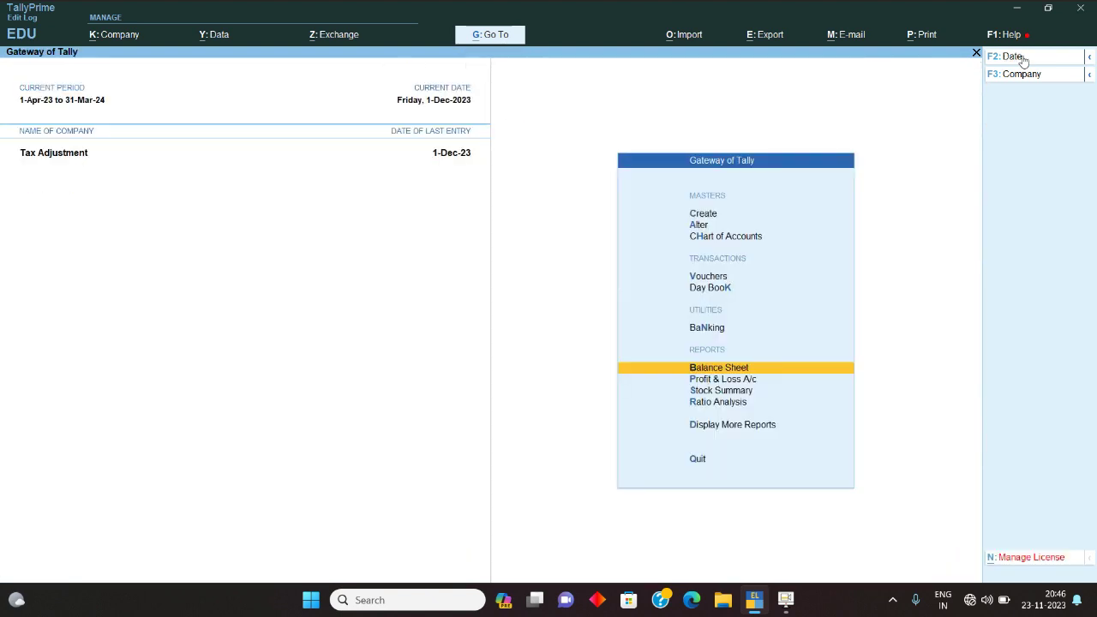
Step: Start a new Purchase voucher with supplier invoice number 2 and invoice date 1-Dec-23
{"action": "key", "text": "v"}
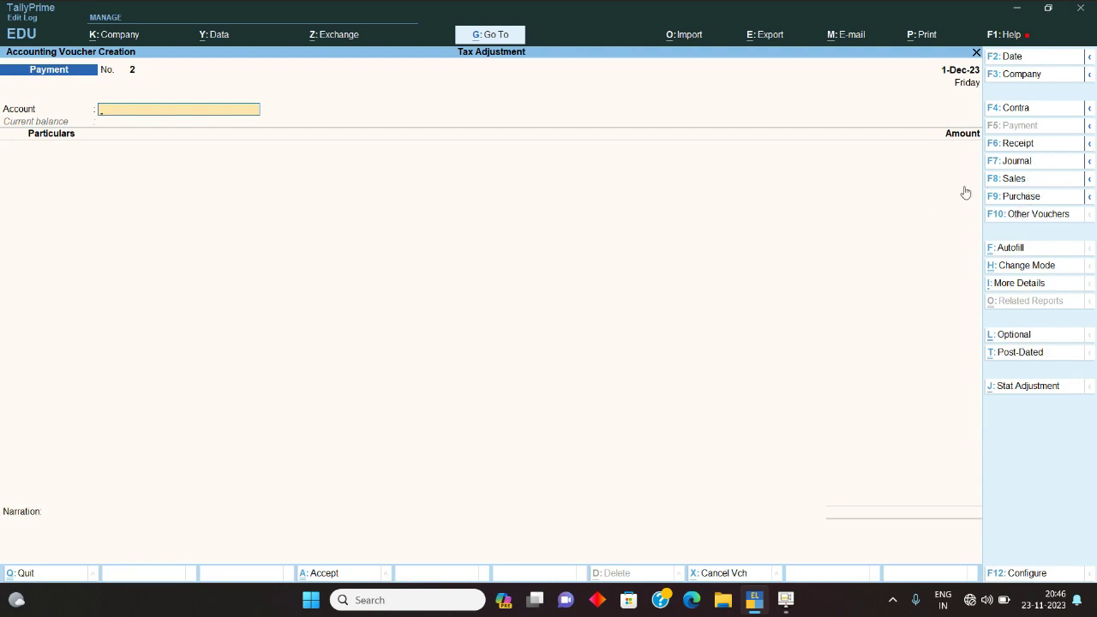
{"action": "left_click", "coordinate": [1017, 199]}
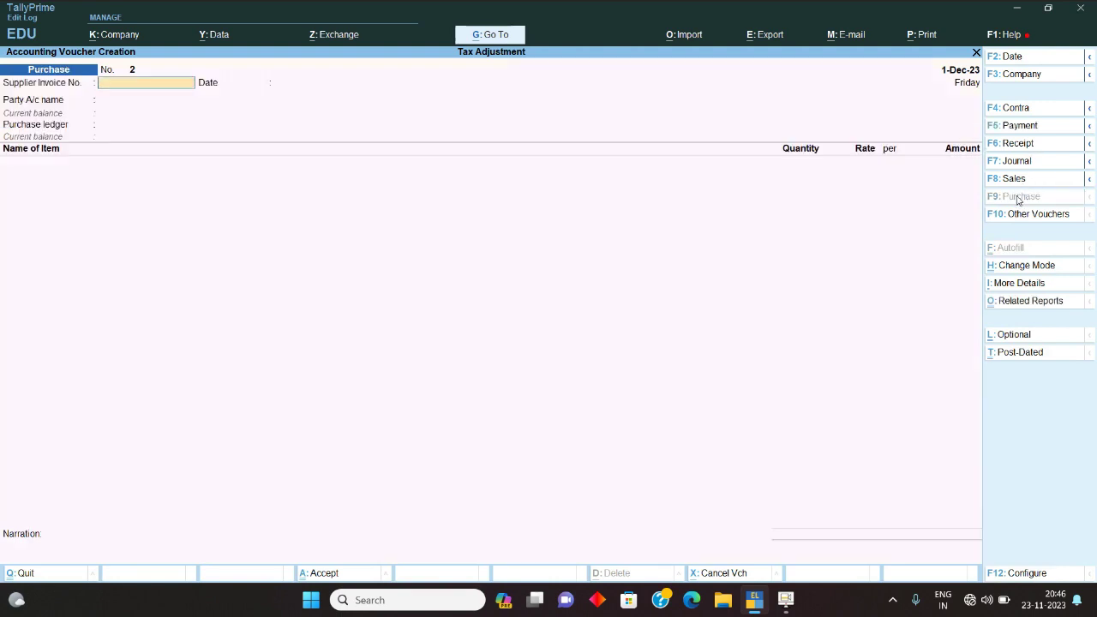
{"action": "type", "text": "2"}
{"action": "key", "text": "Return"}
{"action": "key", "text": "Return"}
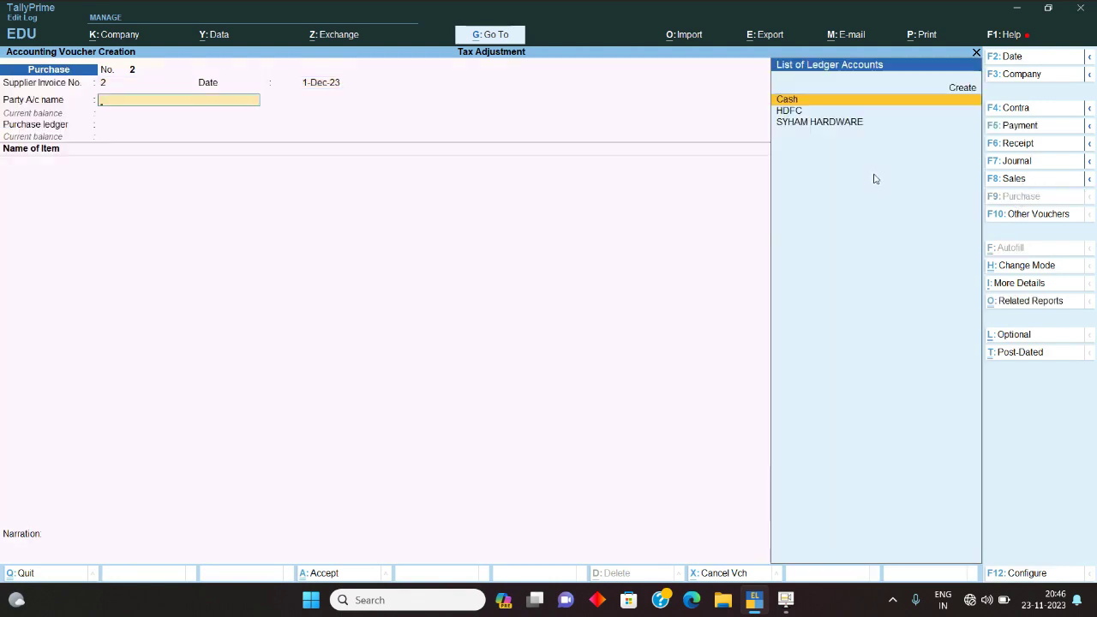
Step: Set SYHAM HARDWARE as the party, keep the default receipt and party details, and choose PURCHASE as the purchase ledger
{"action": "key", "text": "Down"}
{"action": "key", "text": "Down"}
{"action": "key", "text": "Return"}
{"action": "key", "text": "ctrl+a"}
{"action": "key", "text": "ctrl+a"}
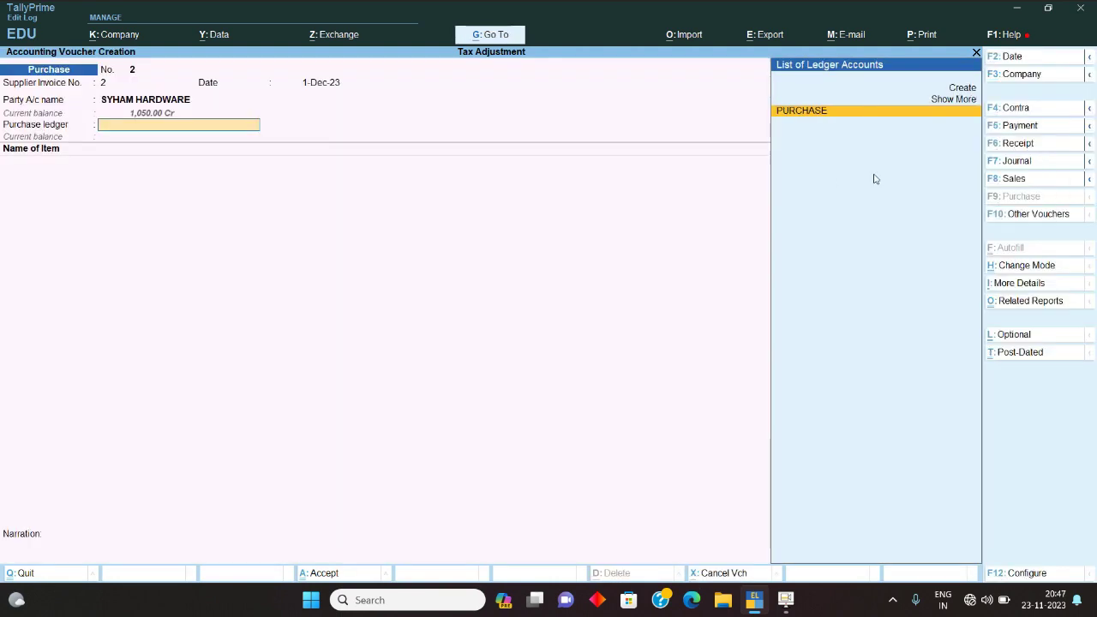
{"action": "key", "text": "Return"}
Step: Add 10 PCS of JEANS at a rate of 100 to the purchase voucher
{"action": "key", "text": "Return"}
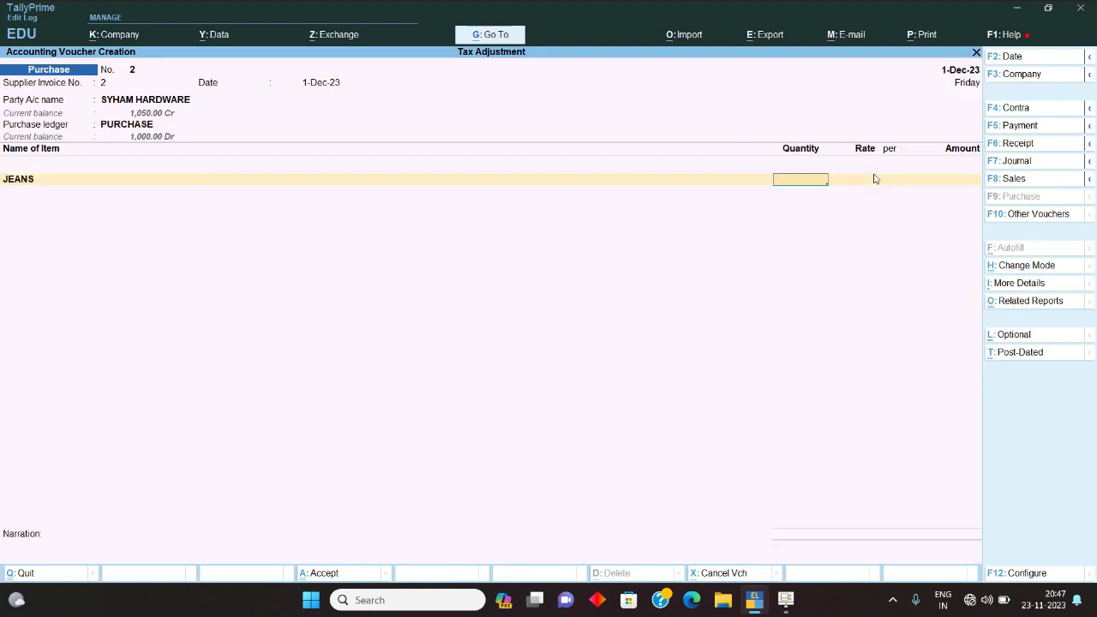
{"action": "type", "text": "10"}
{"action": "key", "text": "Return"}
{"action": "key", "text": "Return"}
{"action": "key", "text": "Return"}
{"action": "key", "text": "Return"}
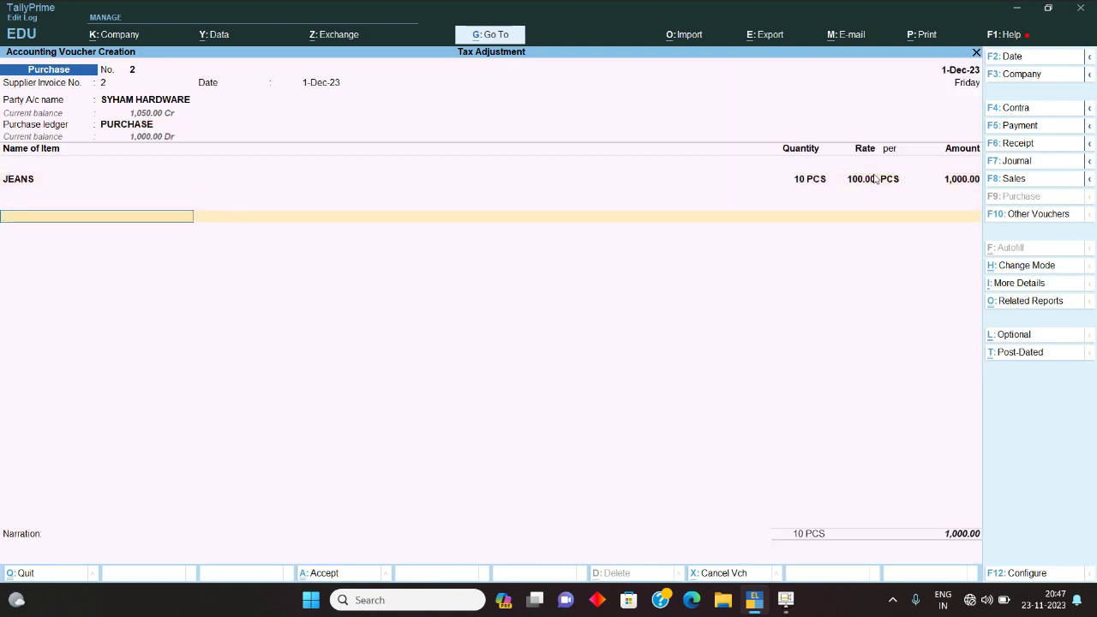
Step: Add the CGST and SGST ledgers to the purchase and save the voucher
{"action": "type", "text": "c"}
{"action": "key", "text": "Return"}
{"action": "key", "text": "Return"}
{"action": "type", "text": "sg"}
{"action": "key", "text": "Return"}
{"action": "key", "text": "Return"}
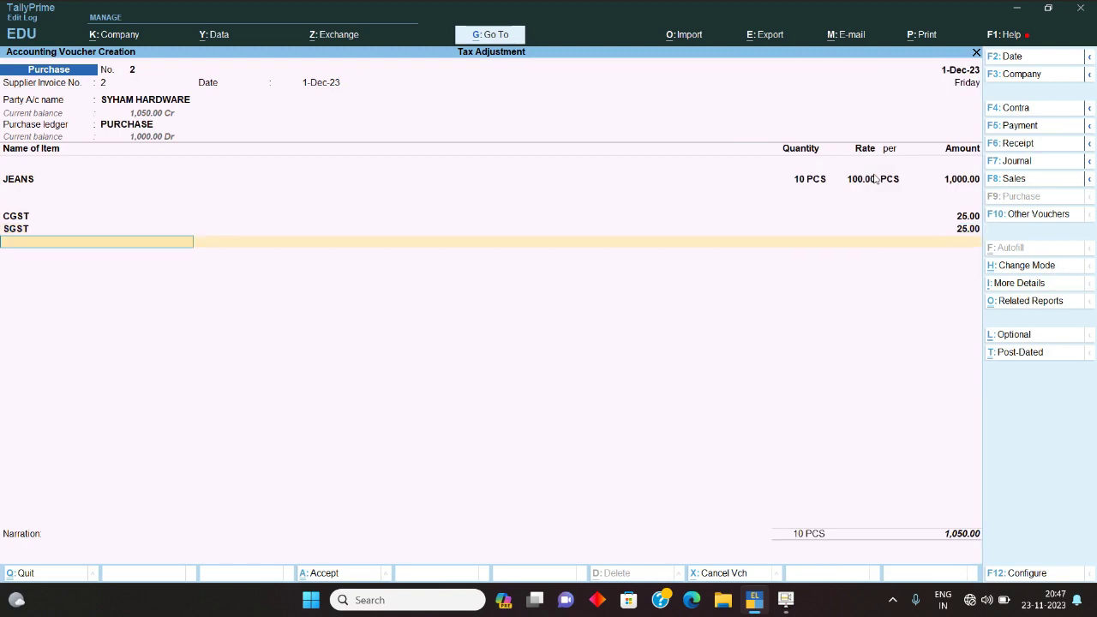
{"action": "key", "text": "ctrl+a"}
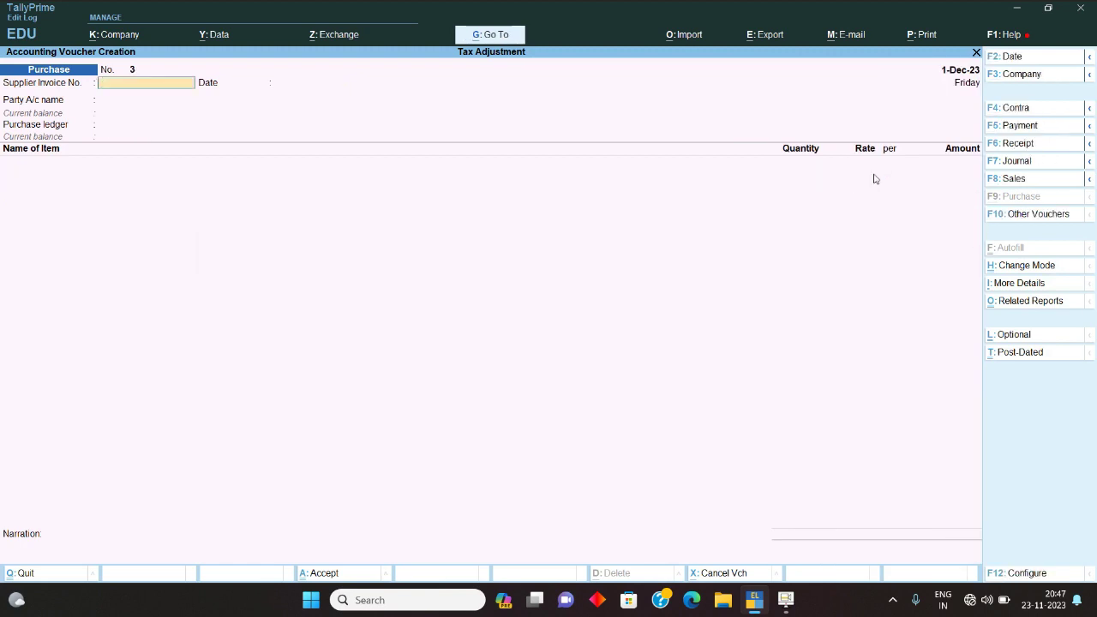
Step: Start a Sales voucher with Cash as party and SALES as sales ledger, keeping the default dispatch and party details
{"action": "left_click", "coordinate": [1016, 180]}
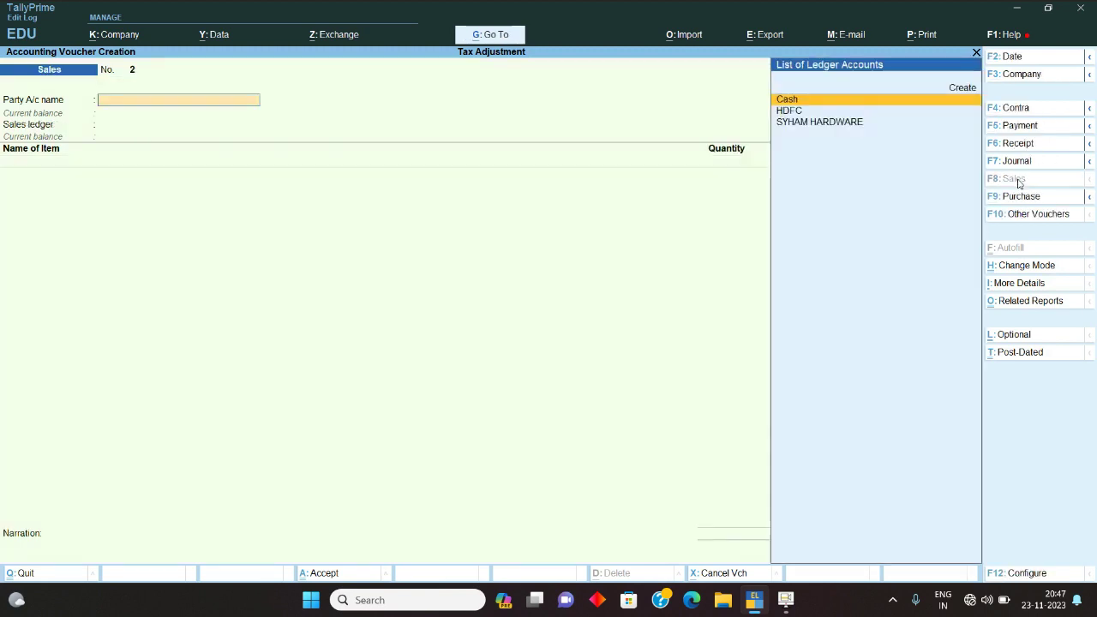
{"action": "type", "text": "cas"}
{"action": "key", "text": "Return"}
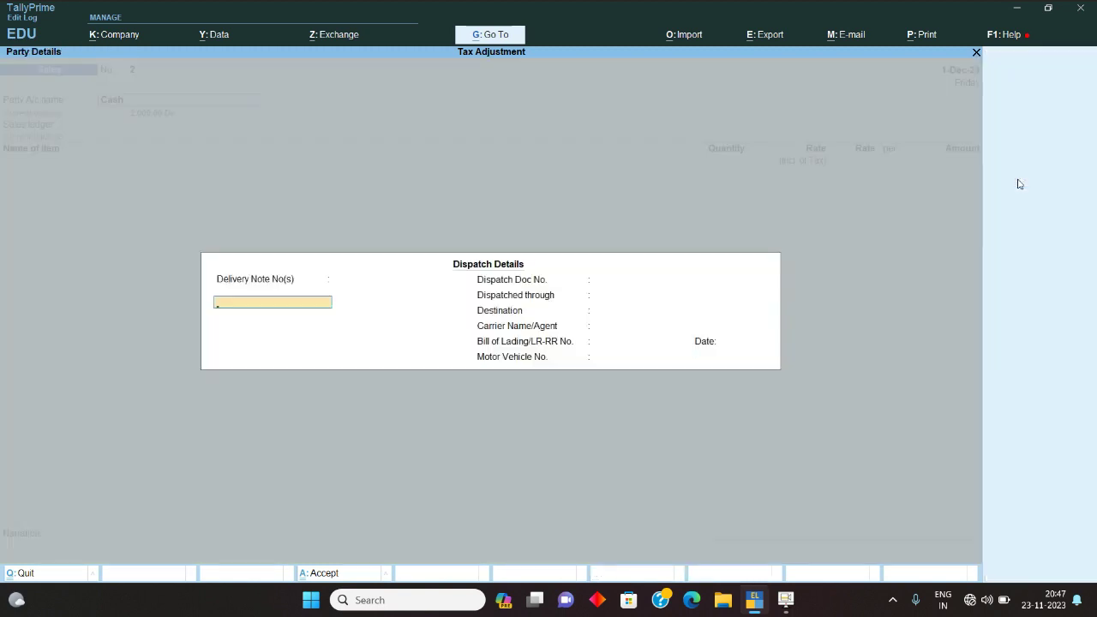
{"action": "key", "text": "ctrl+a"}
{"action": "key", "text": "Return"}
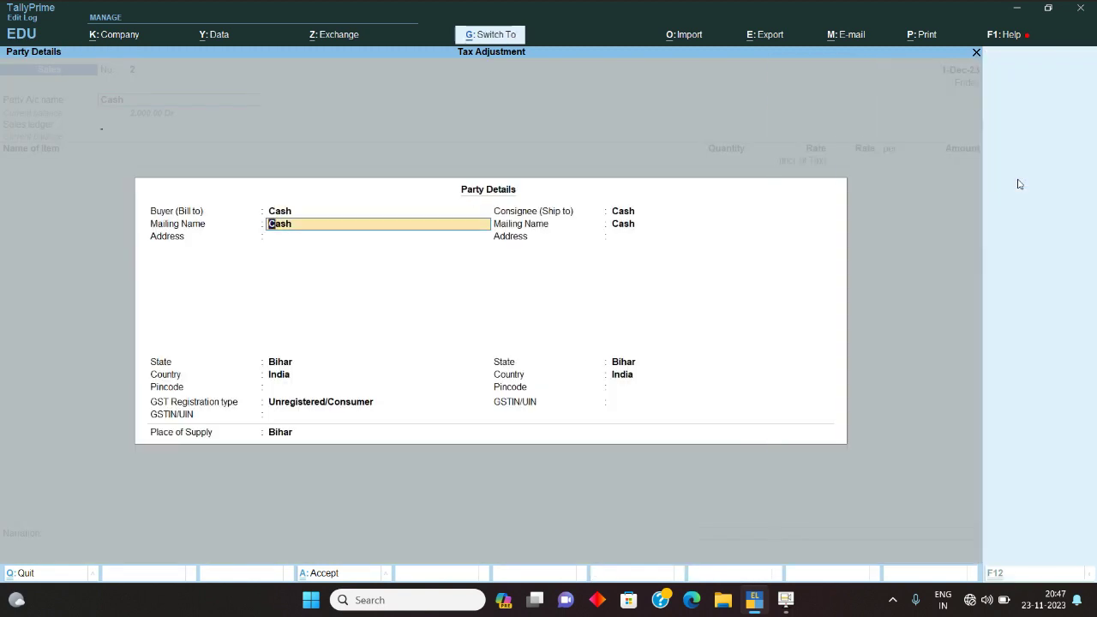
{"action": "key", "text": "ctrl+a"}
{"action": "key", "text": "Return"}
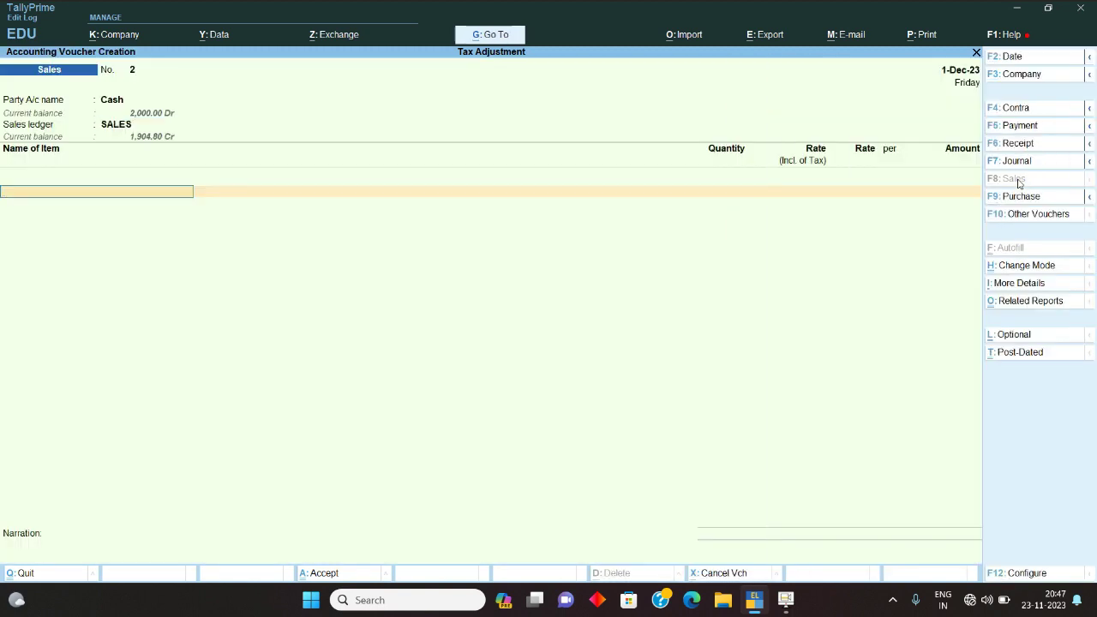
Step: Add 10 PCS of JEANS at a tax-inclusive rate of 230 to the sales voucher
{"action": "type", "text": "j"}
{"action": "key", "text": "Return"}
{"action": "type", "text": "10"}
{"action": "key", "text": "Return"}
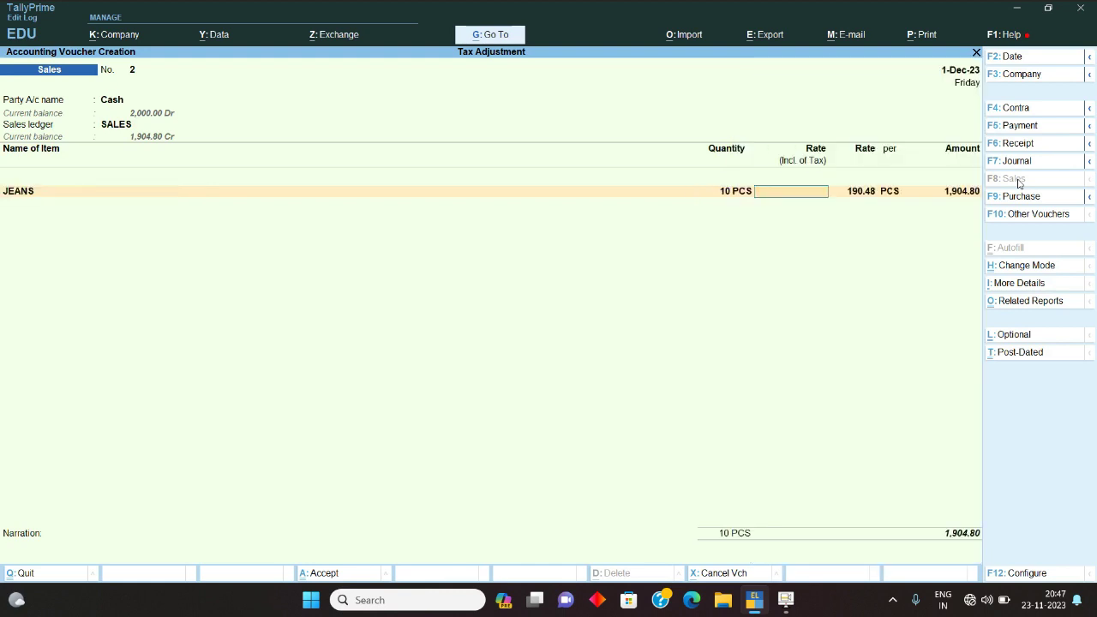
{"action": "type", "text": "230"}
{"action": "key", "text": "Return"}
{"action": "key", "text": "Return"}
{"action": "key", "text": "Return"}
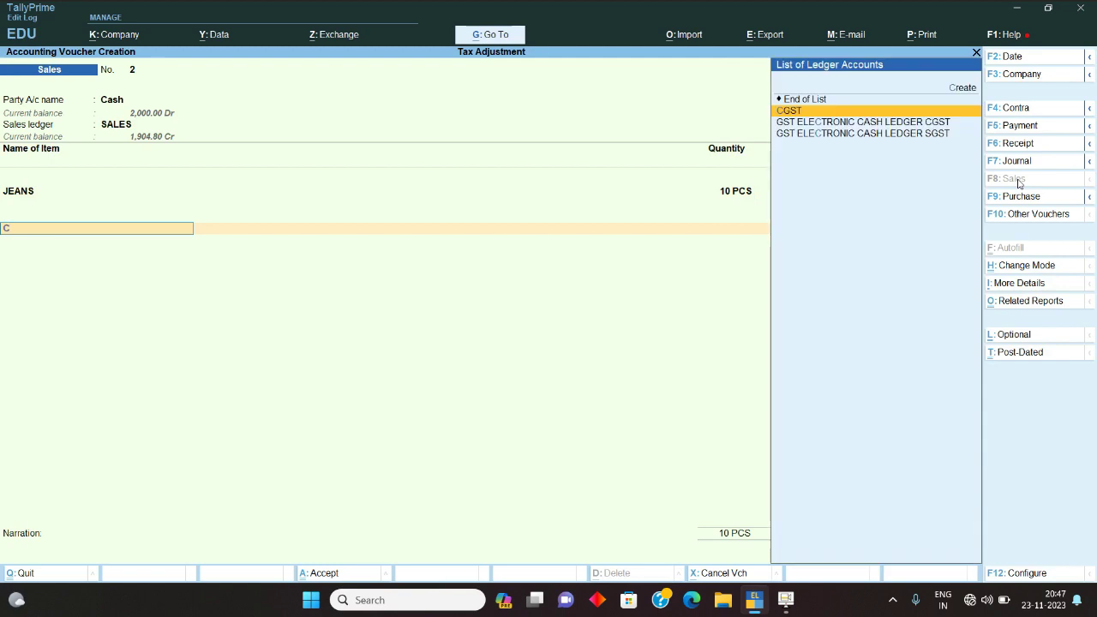
Step: Add the CGST and SGST ledgers below the JEANS item in the sales voucher
{"action": "key", "text": "Return"}
{"action": "key", "text": "BackSpace"}
{"action": "key", "text": "BackSpace"}
{"action": "key", "text": "Return"}
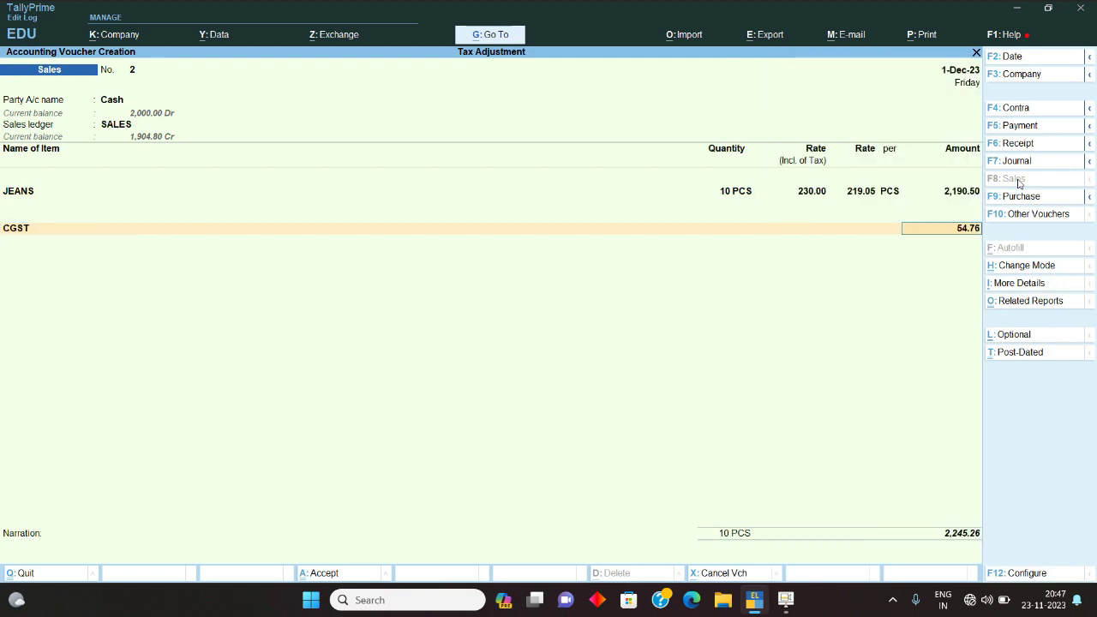
{"action": "key", "text": "Return"}
{"action": "type", "text": "S"}
{"action": "key", "text": "Return"}
{"action": "key", "text": "Return"}
{"action": "key", "text": "Return"}
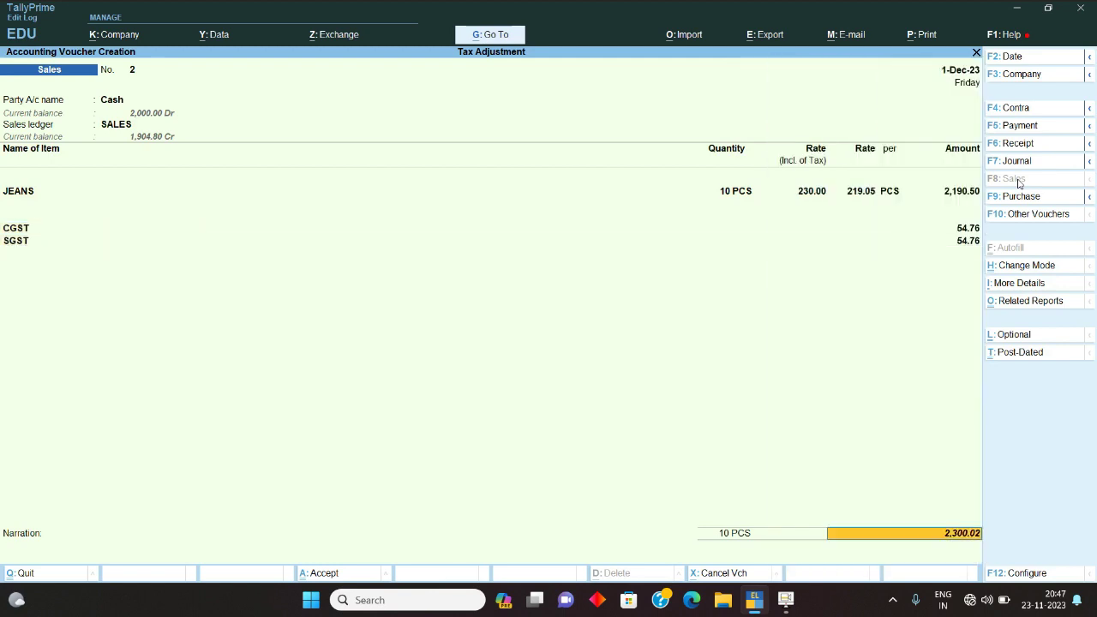
Step: Add a ROUNDING OFF entry of -0.02, save the sales voucher and leave voucher entry
{"action": "key", "text": "BackSpace"}
{"action": "key", "text": "Return"}
{"action": "type", "text": "ROU"}
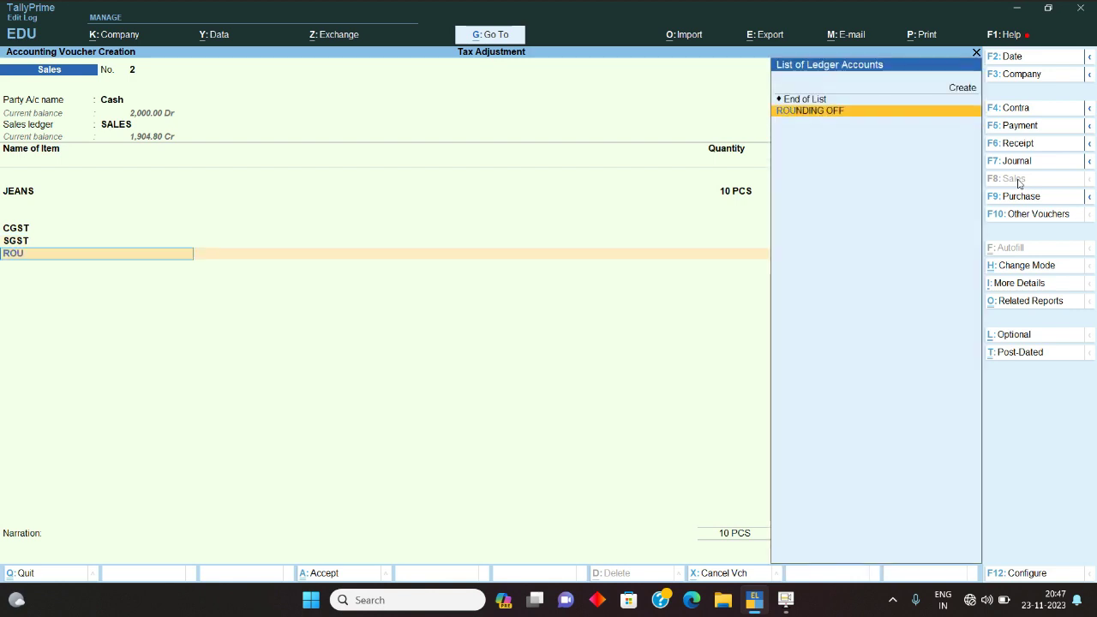
{"action": "key", "text": "Return"}
{"action": "key", "text": "Return"}
{"action": "type", "text": "-"}
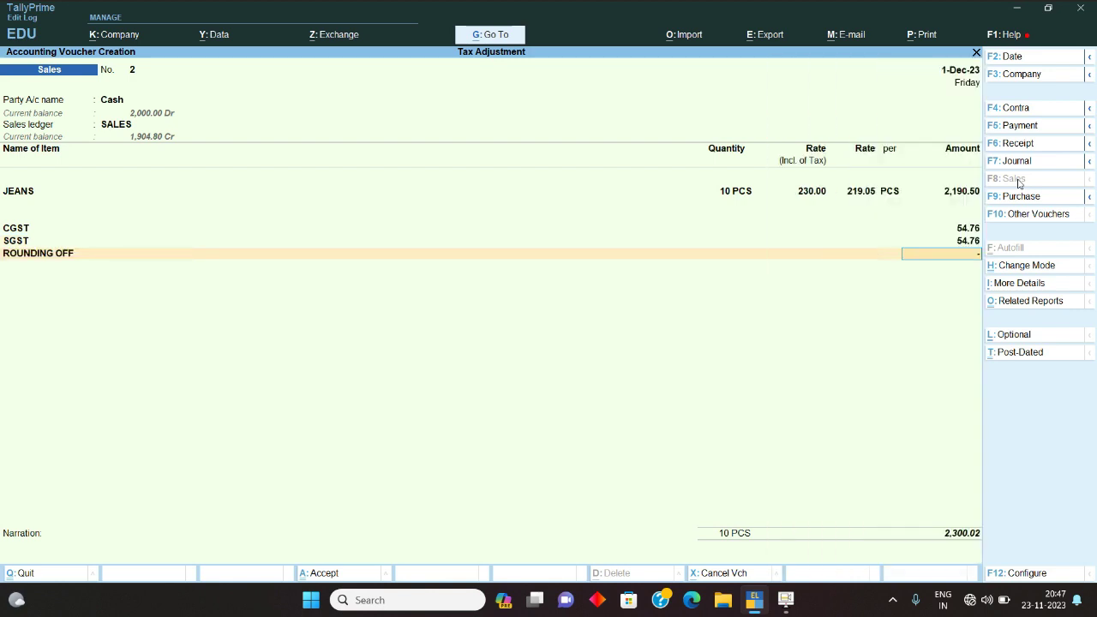
{"action": "type", "text": ")0.02"}
{"action": "key", "text": "Return"}
{"action": "key", "text": "ctrl+a"}
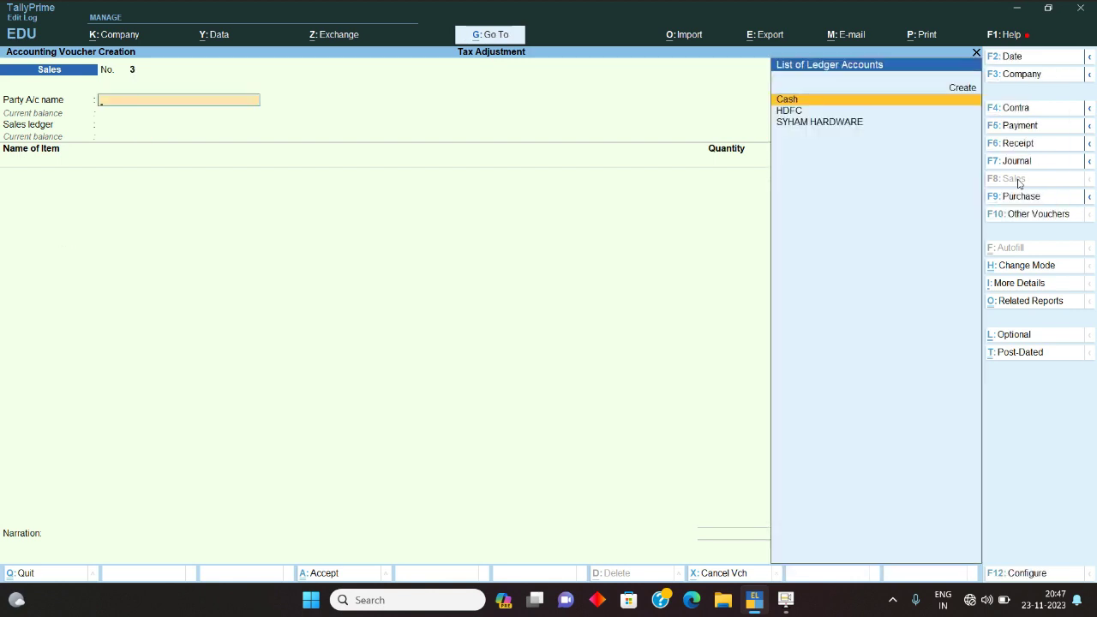
{"action": "key", "text": "Escape"}
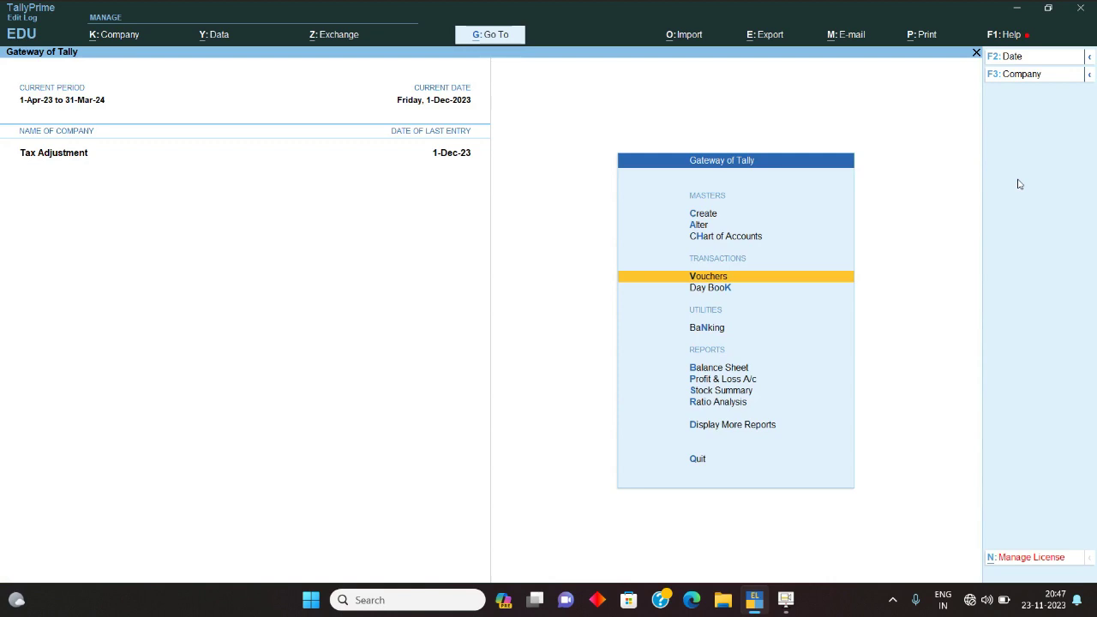
Step: Check the CGST and SGST balances in the Balance Sheet's Duties & Taxes group under Current Liabilities
{"action": "key", "text": "Down"}
{"action": "key", "text": "Down"}
{"action": "key", "text": "Down"}
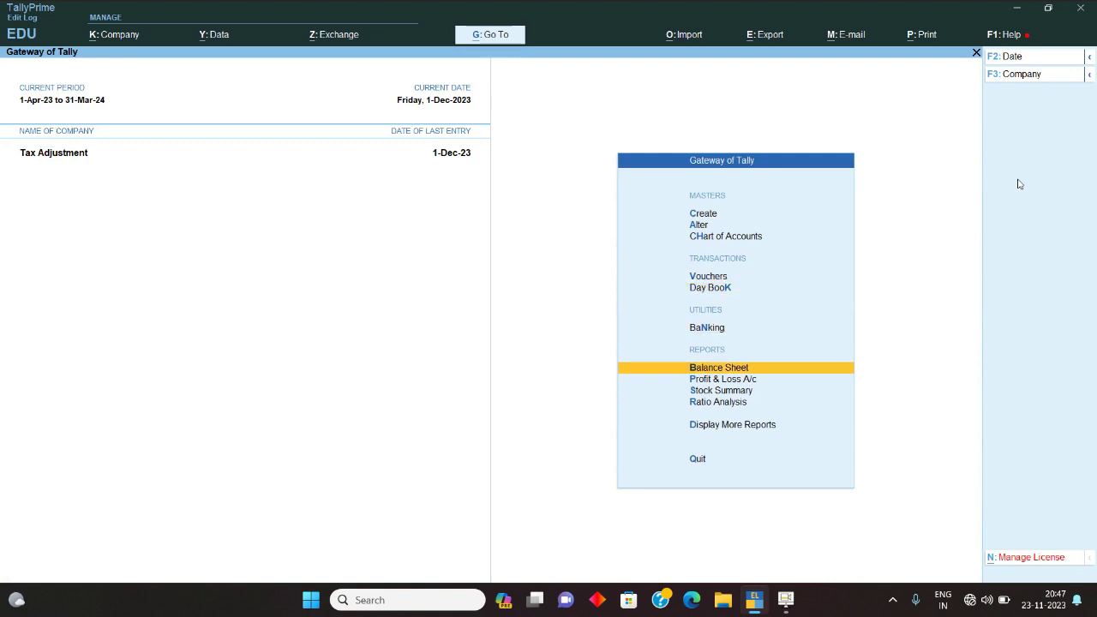
{"action": "key", "text": "Return"}
{"action": "key", "text": "Down"}
{"action": "key", "text": "Down"}
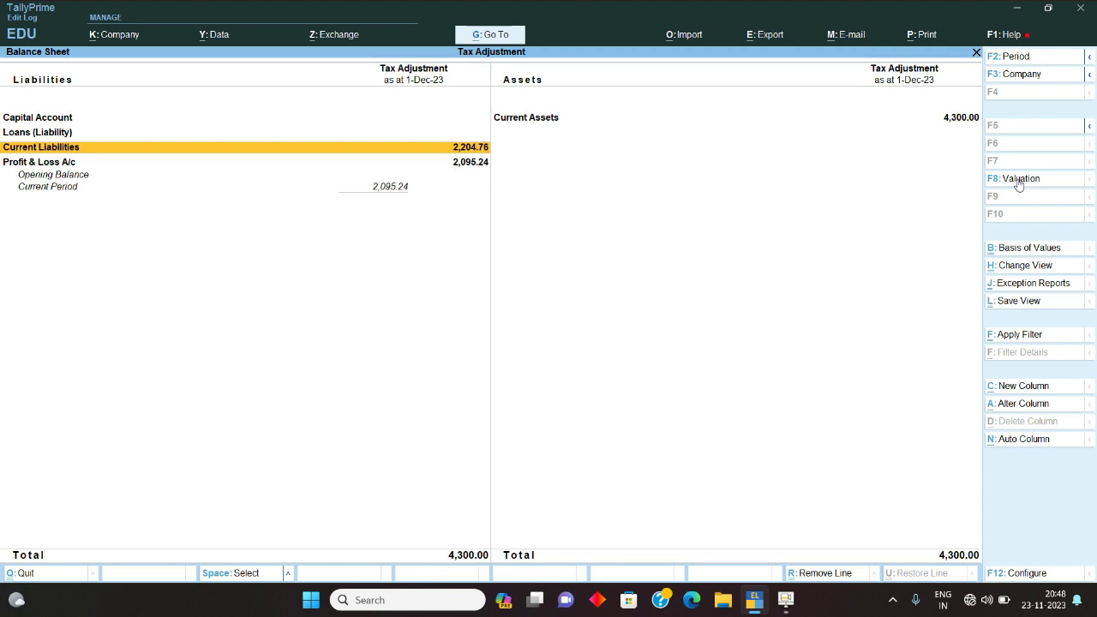
{"action": "key", "text": "Return"}
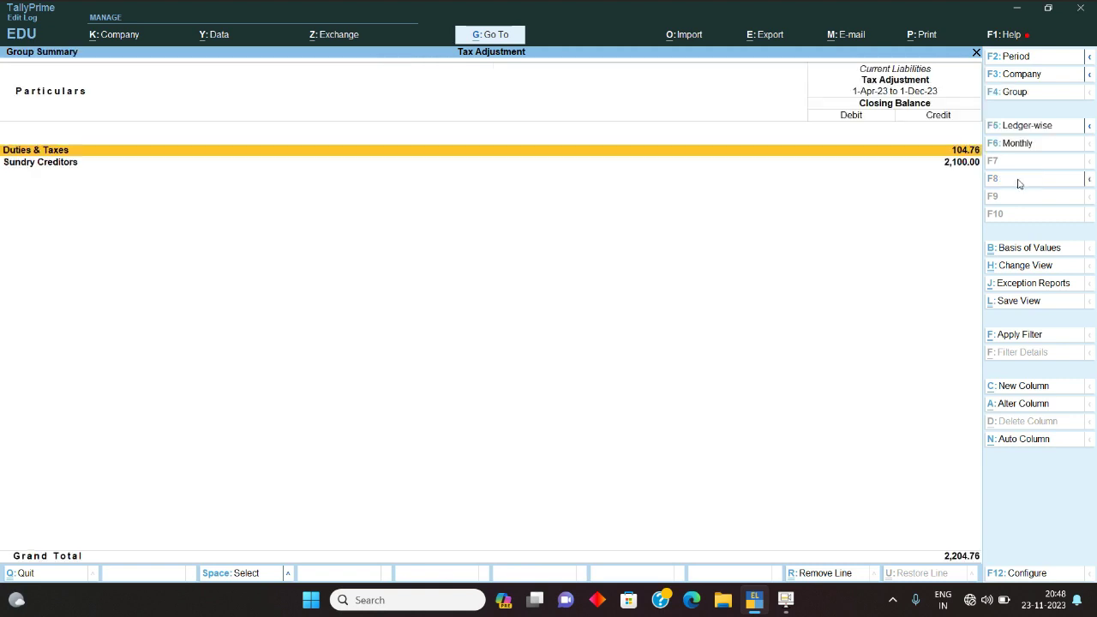
{"action": "key", "text": "Return"}
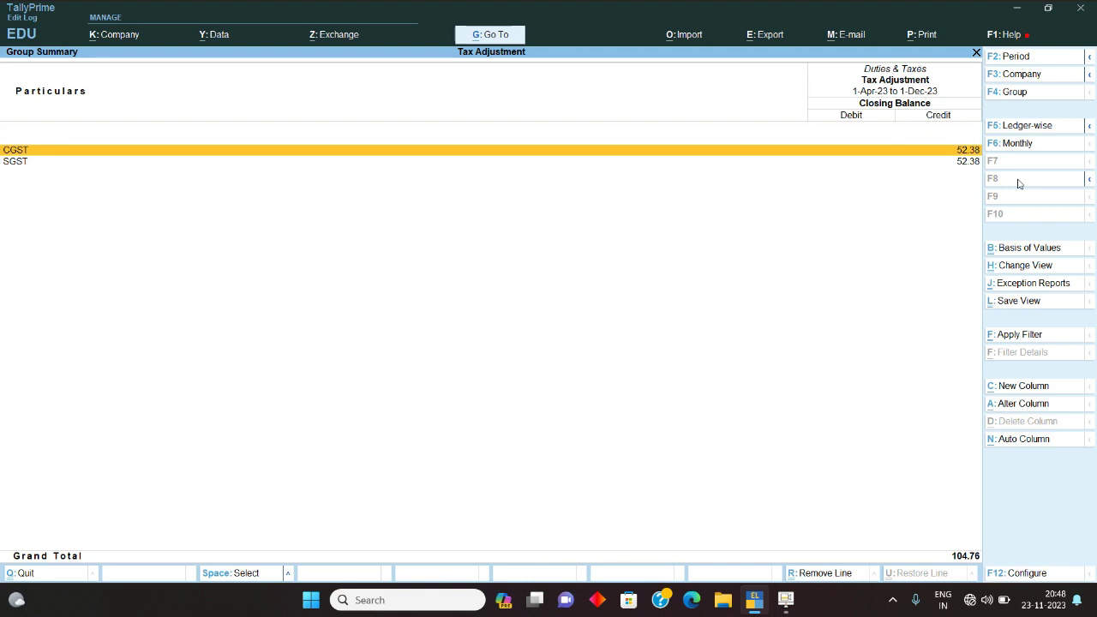
Step: Examine the December CGST ledger vouchers, including the Cash sales voucher, then exit the Balance Sheet reports
{"action": "key", "text": "Return"}
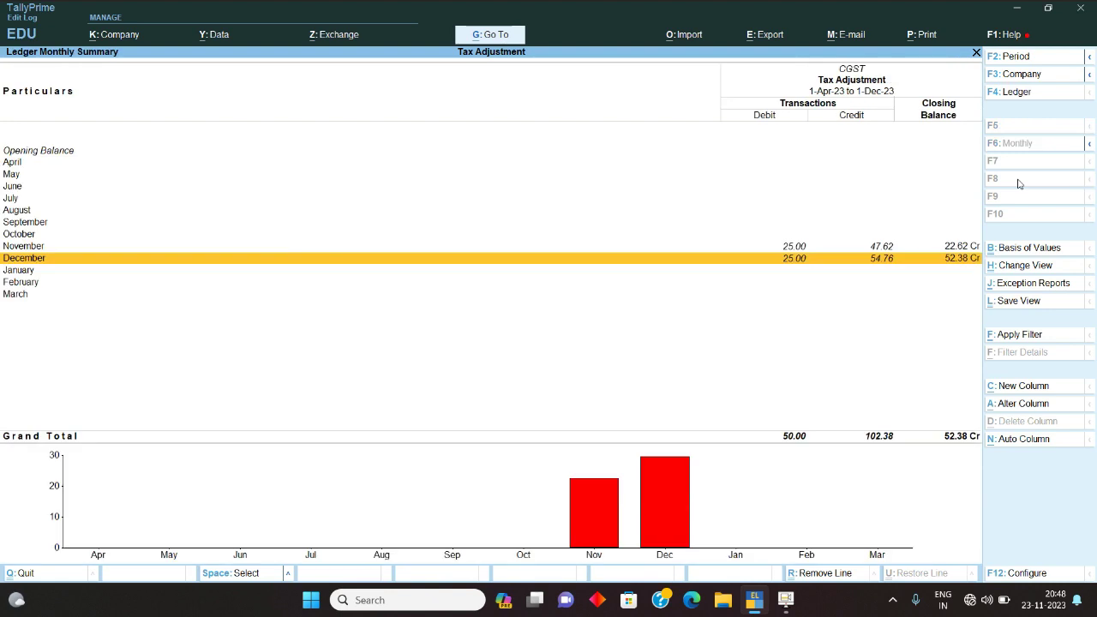
{"action": "key", "text": "Up"}
{"action": "key", "text": "Down"}
{"action": "key", "text": "Return"}
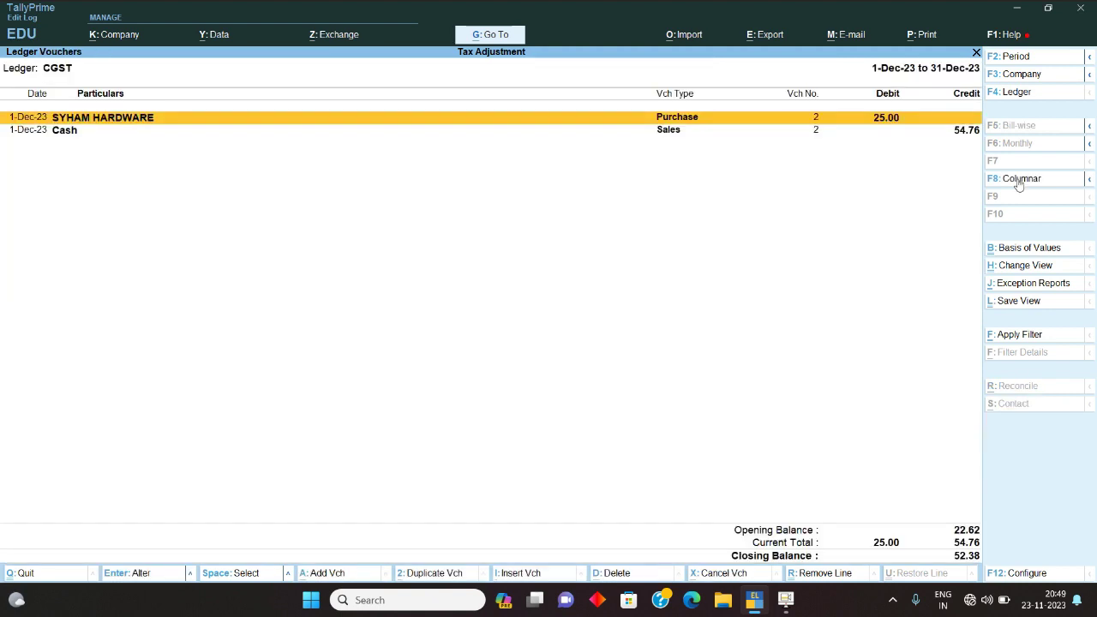
{"action": "key", "text": "Down"}
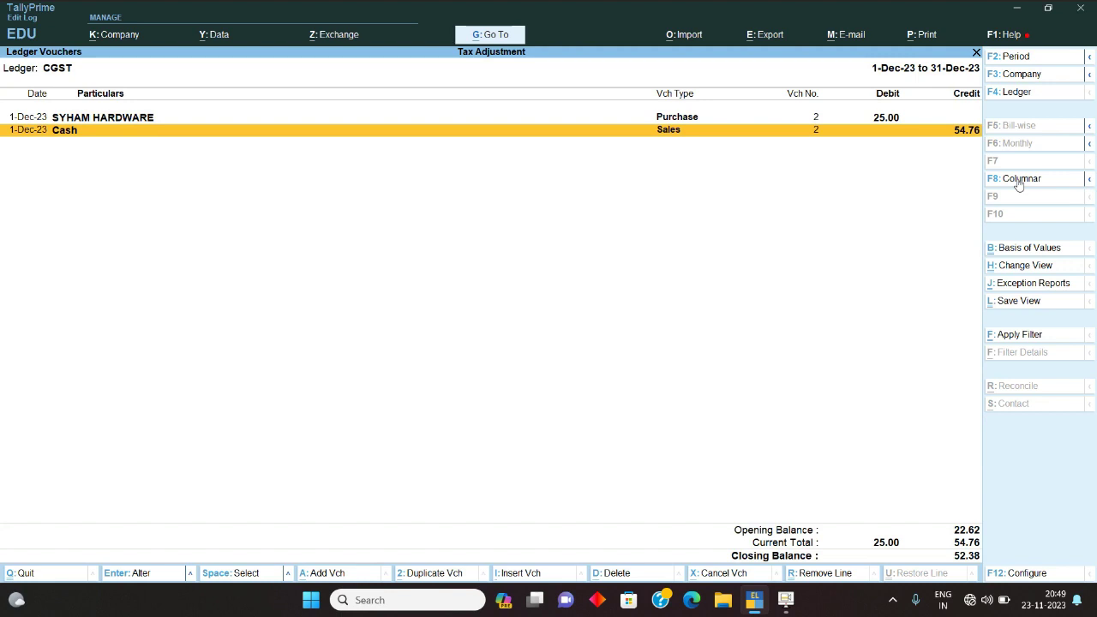
{"action": "key", "text": "Return"}
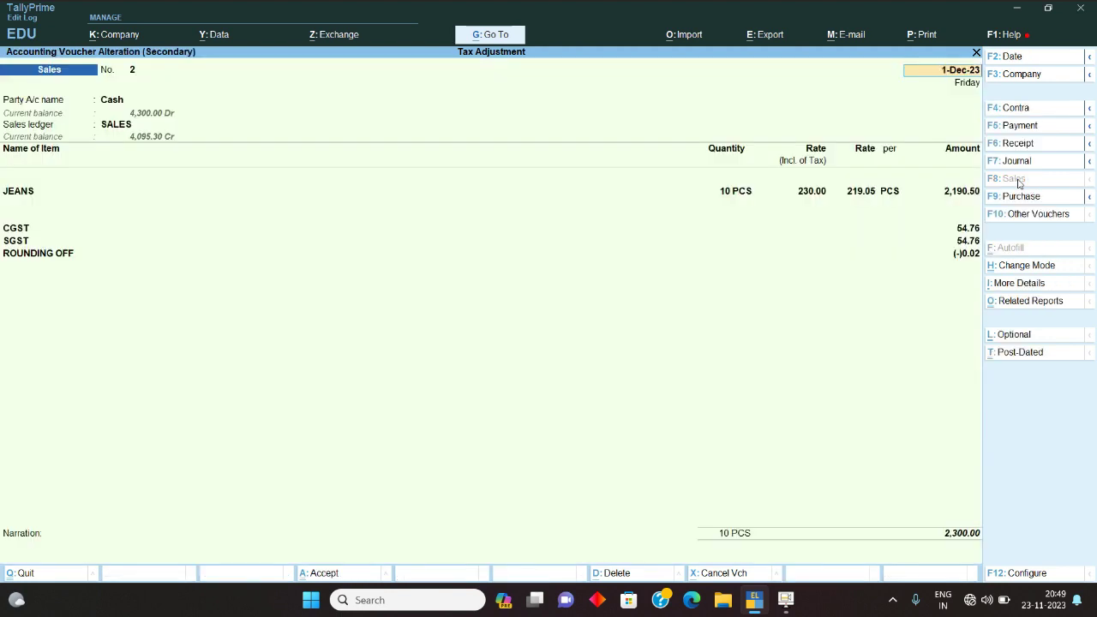
{"action": "key", "text": "Escape"}
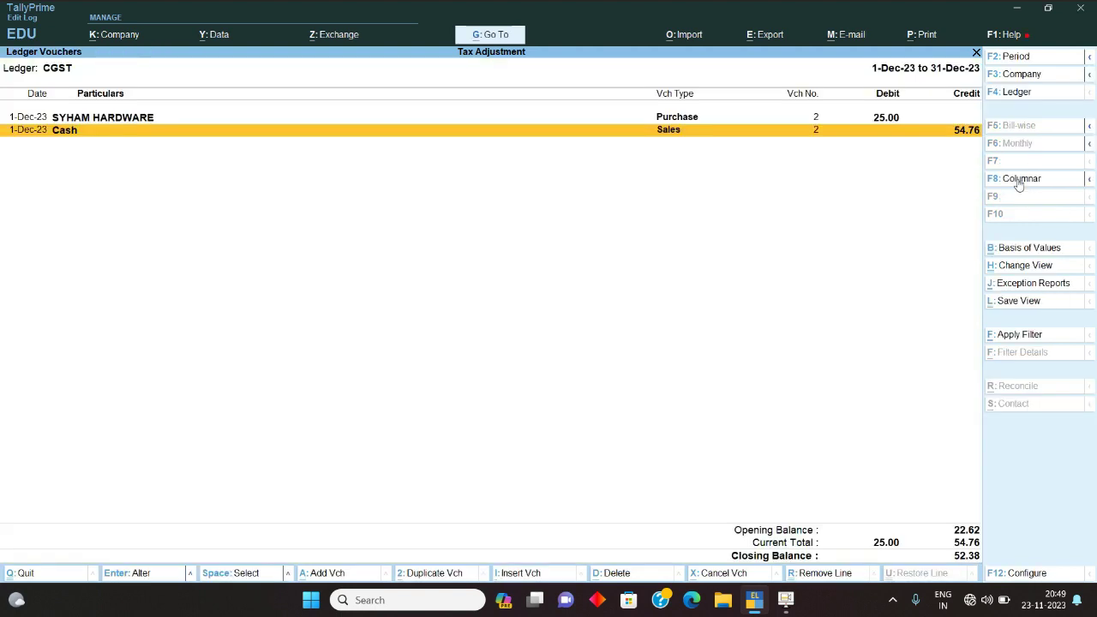
{"action": "key", "text": "Up"}
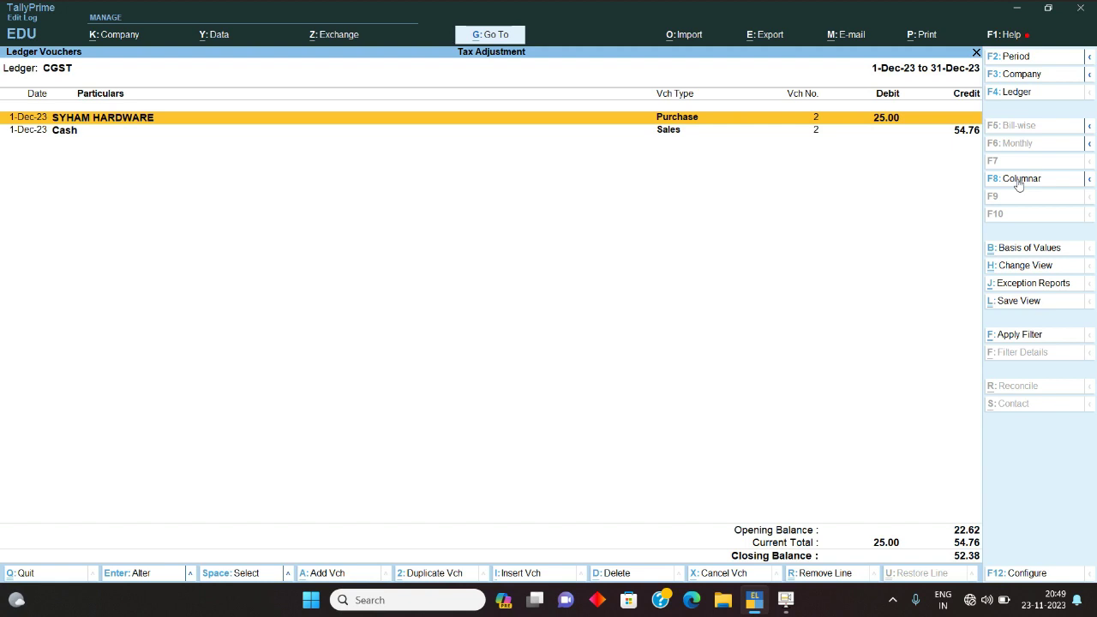
{"action": "key", "text": "Escape"}
{"action": "key", "text": "Escape"}
{"action": "key", "text": "Escape"}
{"action": "key", "text": "Escape"}
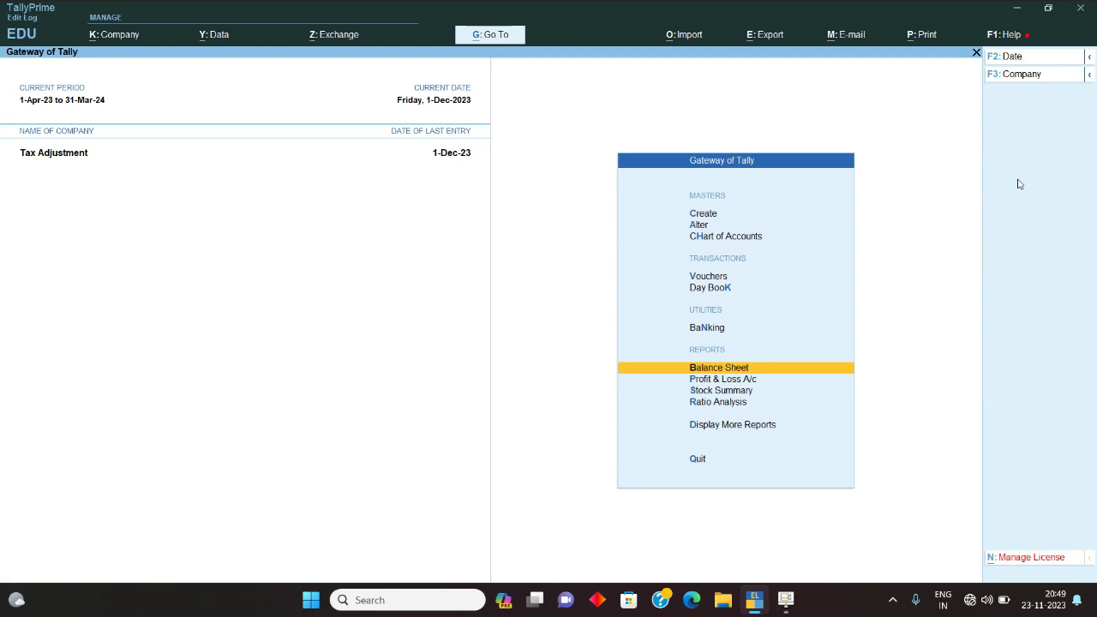
Step: Start a Payment voucher from the HDFC account and date it 1-Jan-24
{"action": "key", "text": "v"}
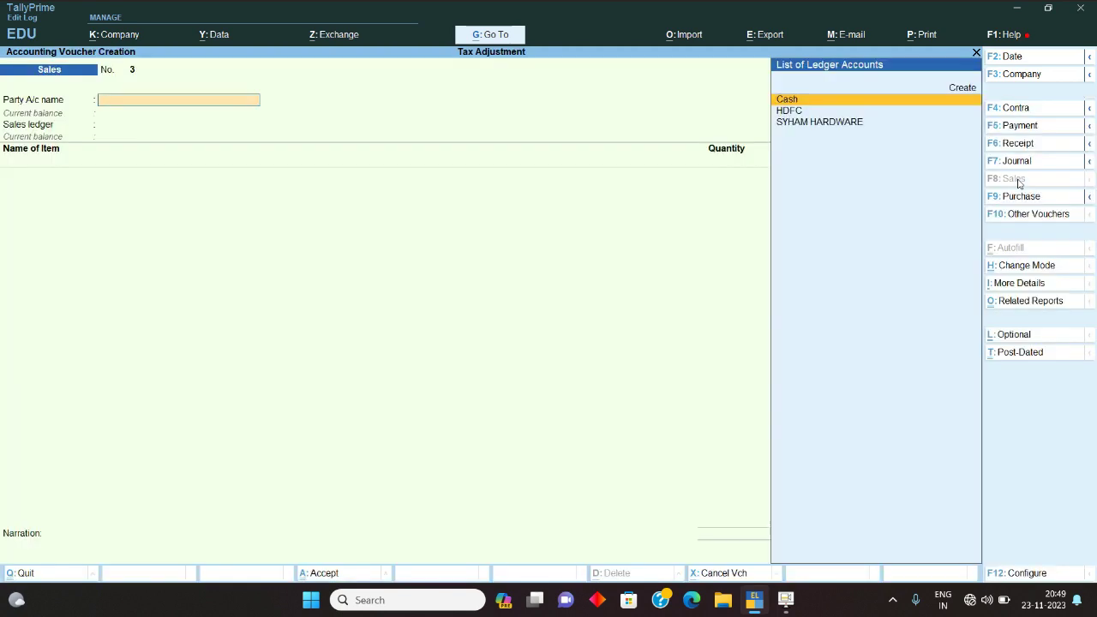
{"action": "left_click", "coordinate": [1018, 130]}
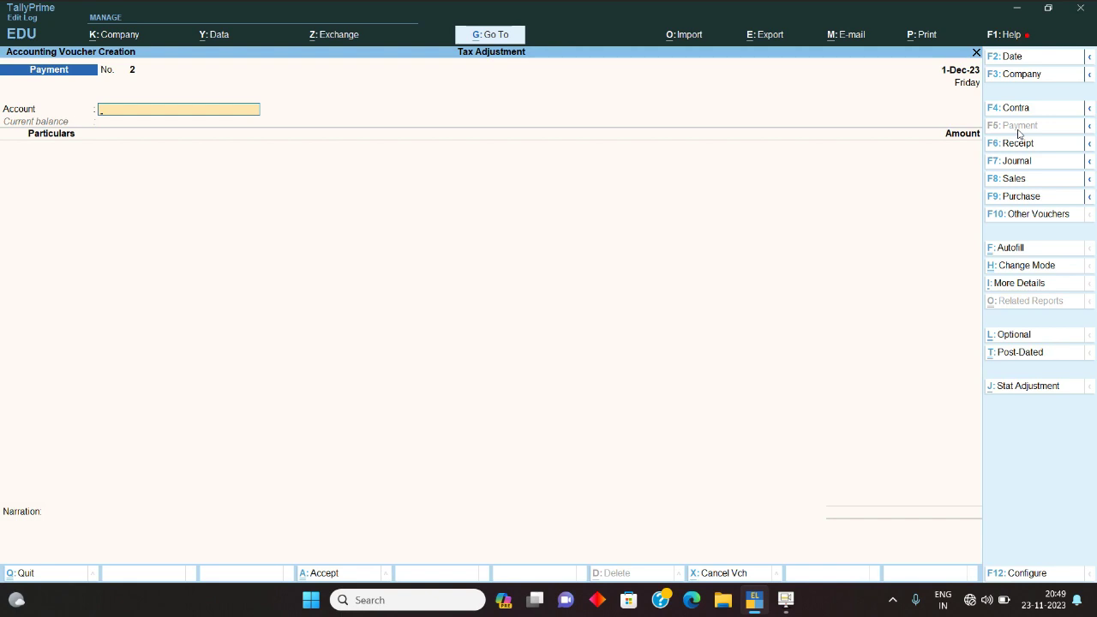
{"action": "type", "text": "C"}
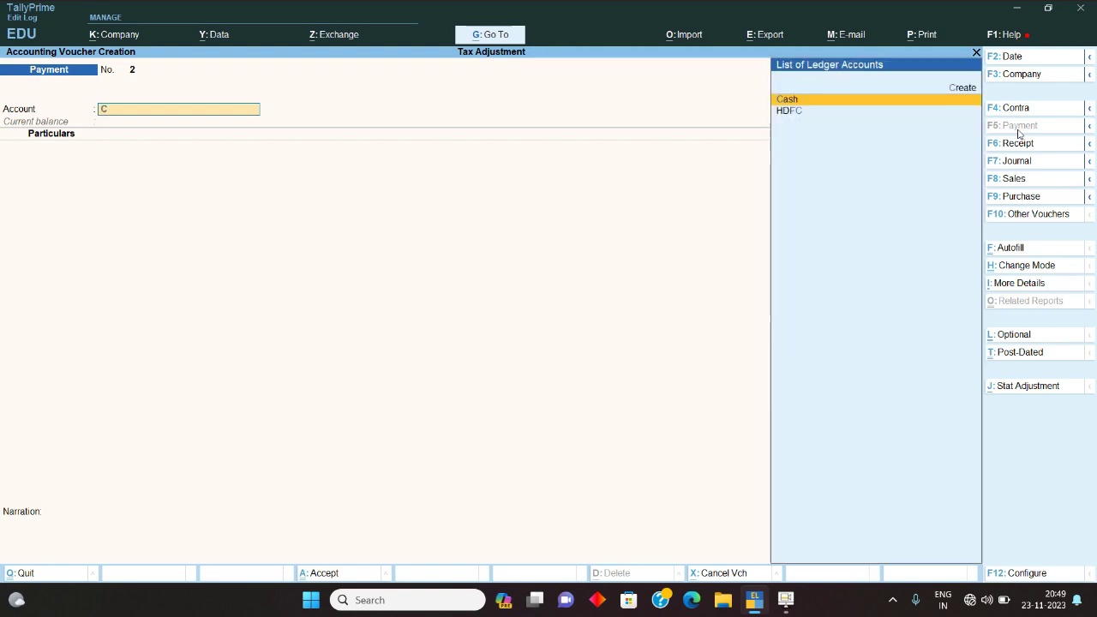
{"action": "key", "text": "BackSpace"}
{"action": "type", "text": "H"}
{"action": "key", "text": "Return"}
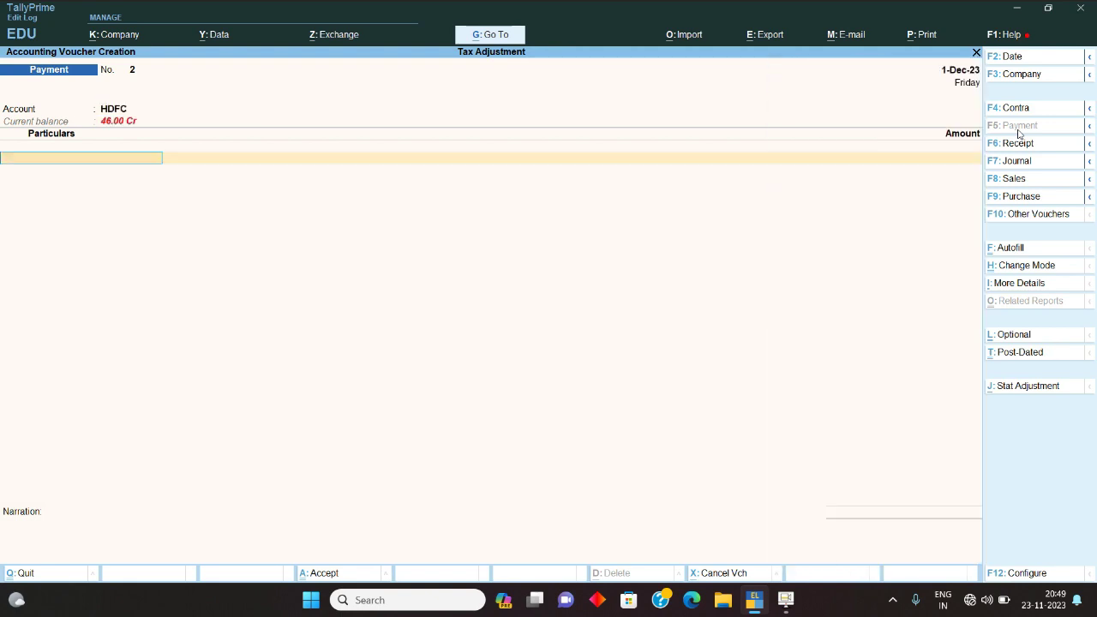
{"action": "left_click", "coordinate": [1018, 59]}
{"action": "type", "text": "1-1"}
{"action": "key", "text": "Return"}
Step: Enter 55 each for the GST ELECTRONIC CASH LEDGER CGST and SGST ledgers and save the payment voucher
{"action": "type", "text": "gst"}
{"action": "key", "text": "Return"}
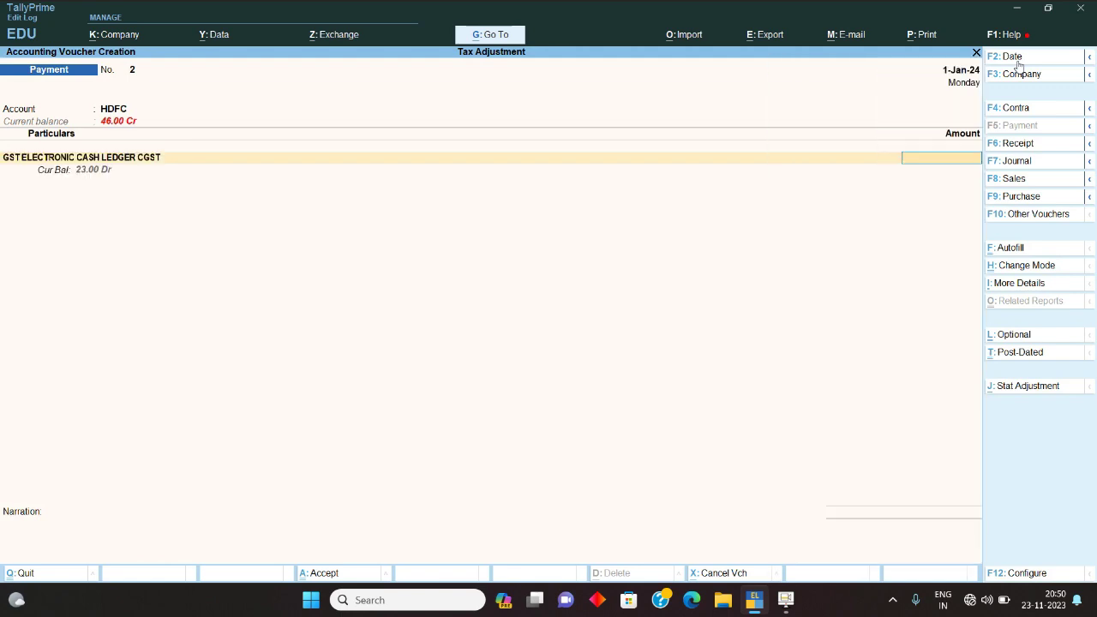
{"action": "type", "text": "55"}
{"action": "key", "text": "Return"}
{"action": "type", "text": "sg"}
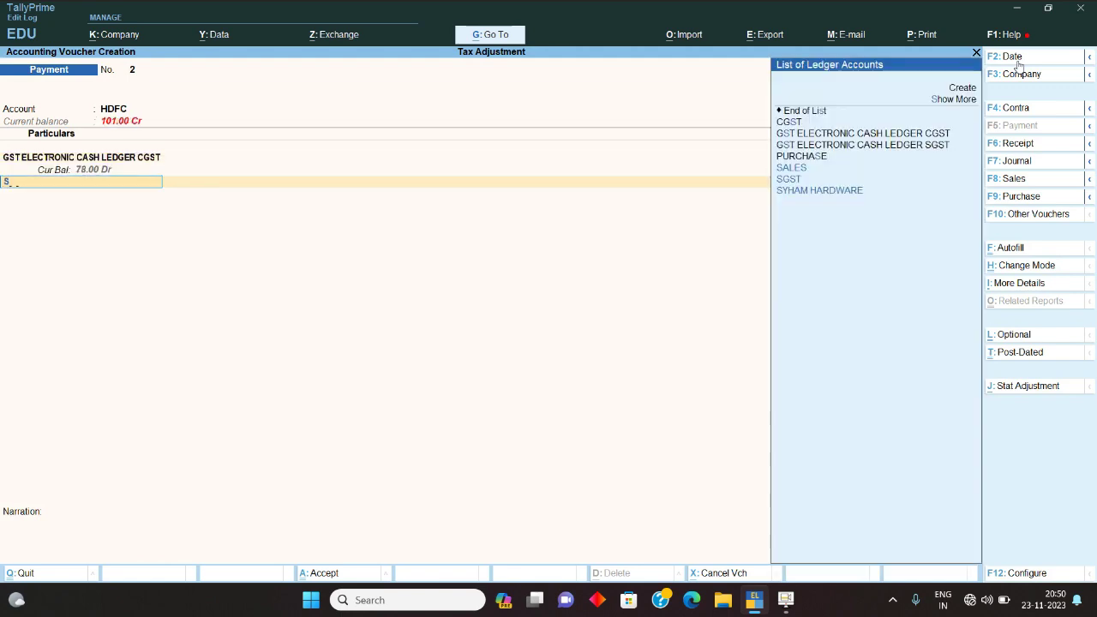
{"action": "key", "text": "Return"}
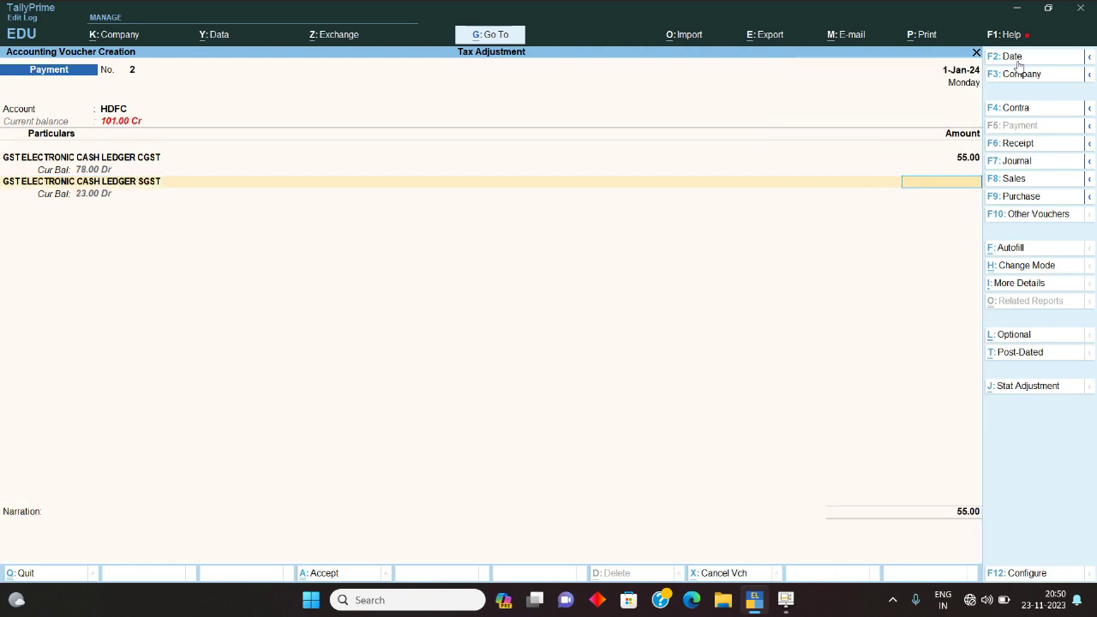
{"action": "type", "text": "55"}
{"action": "key", "text": "Return"}
{"action": "key", "text": "ctrl+a"}
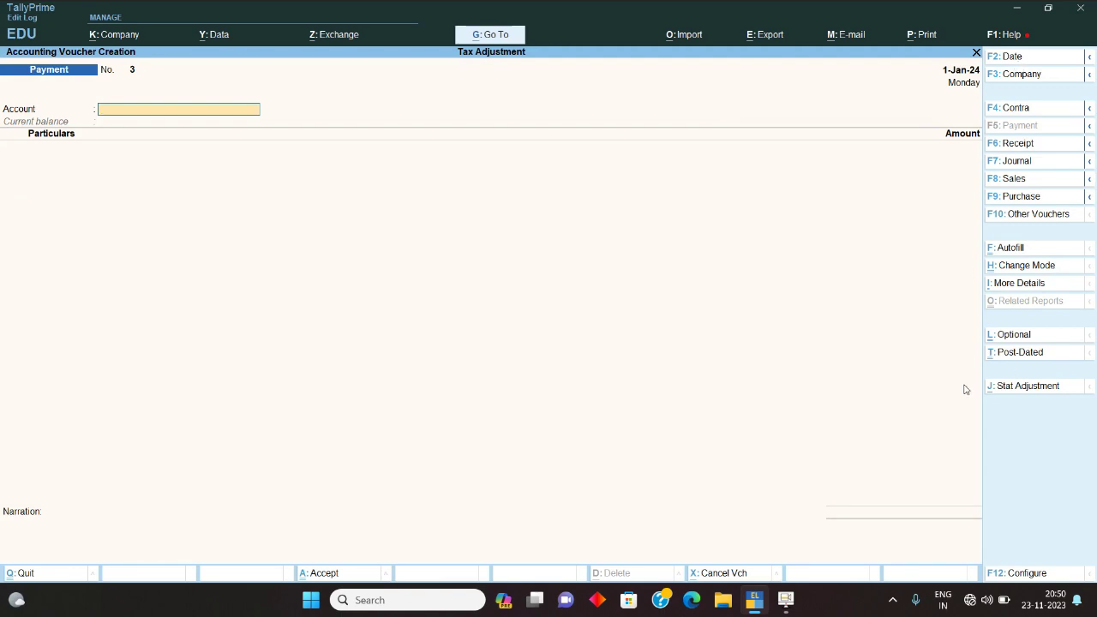
{"action": "left_click", "coordinate": [1017, 390]}
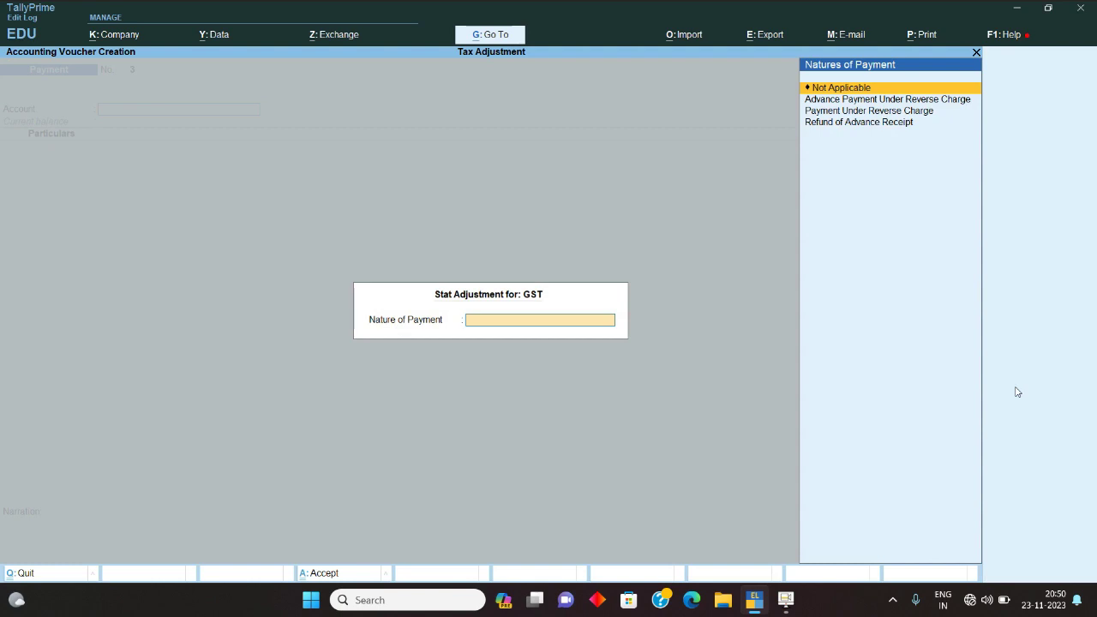
{"action": "key", "text": "Escape"}
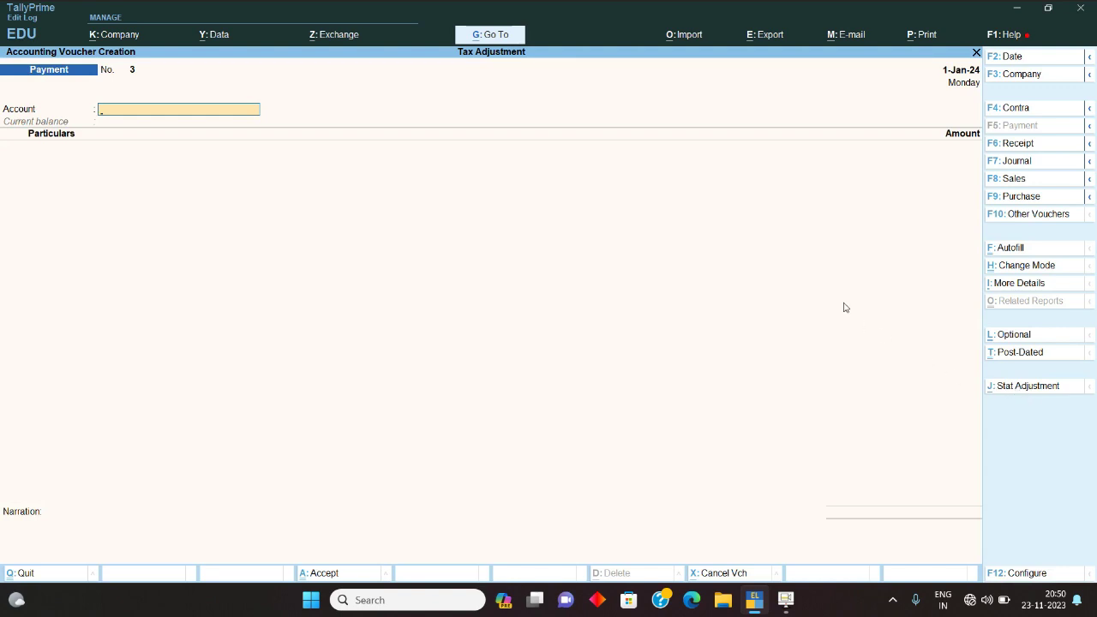
{"action": "left_click", "coordinate": [1003, 249]}
{"action": "key", "text": "Return"}
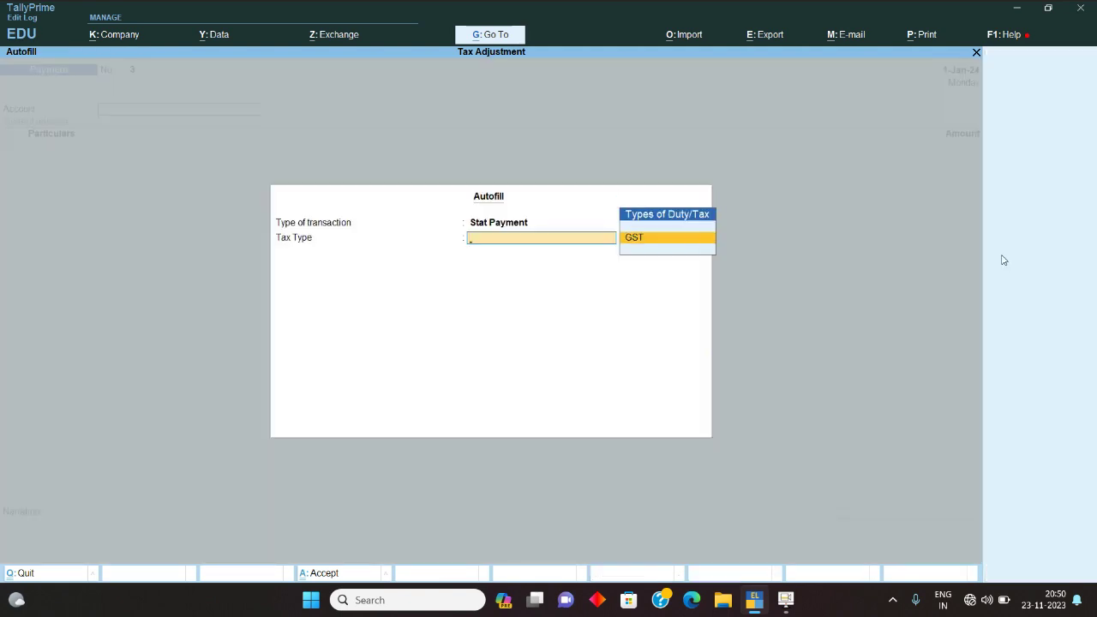
{"action": "key", "text": "Return"}
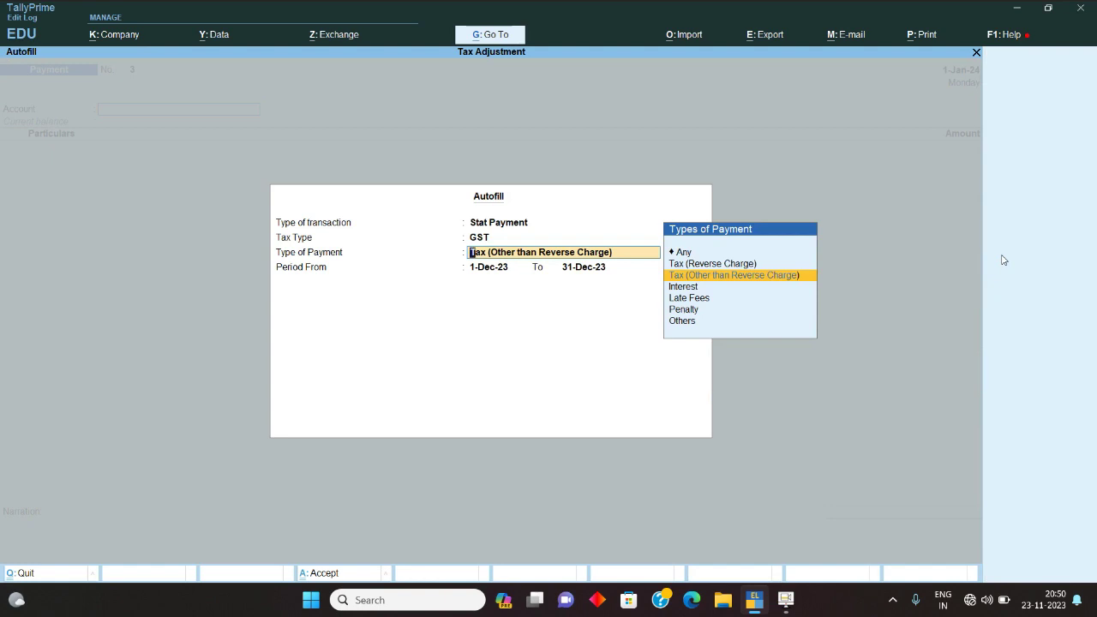
{"action": "key", "text": "BackSpace"}
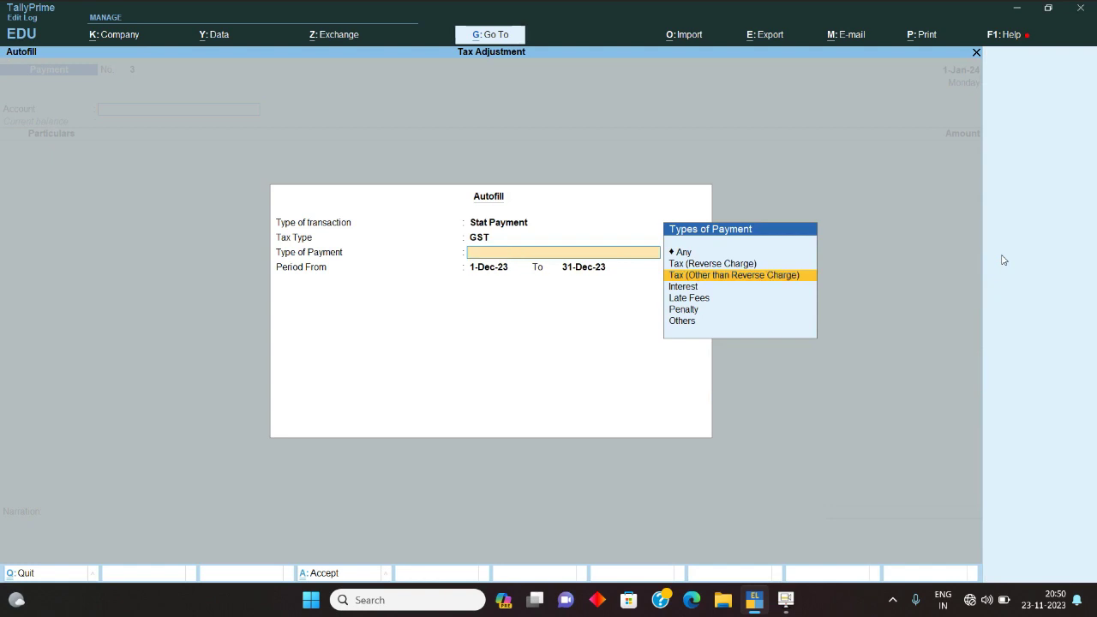
{"action": "key", "text": "ctrl+a"}
{"action": "key", "text": "Escape"}
{"action": "key", "text": "y"}
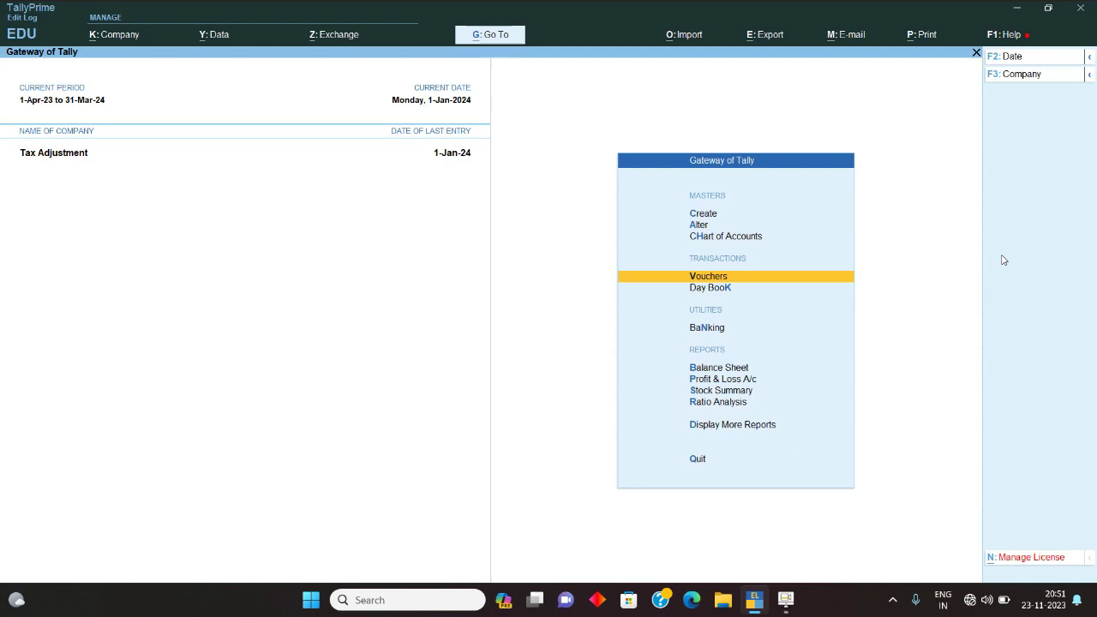
Step: Open the Day Book and review the 1-Jan-24 payment voucher to the electronic cash ledgers
{"action": "key", "text": "d"}
{"action": "key", "text": "d"}
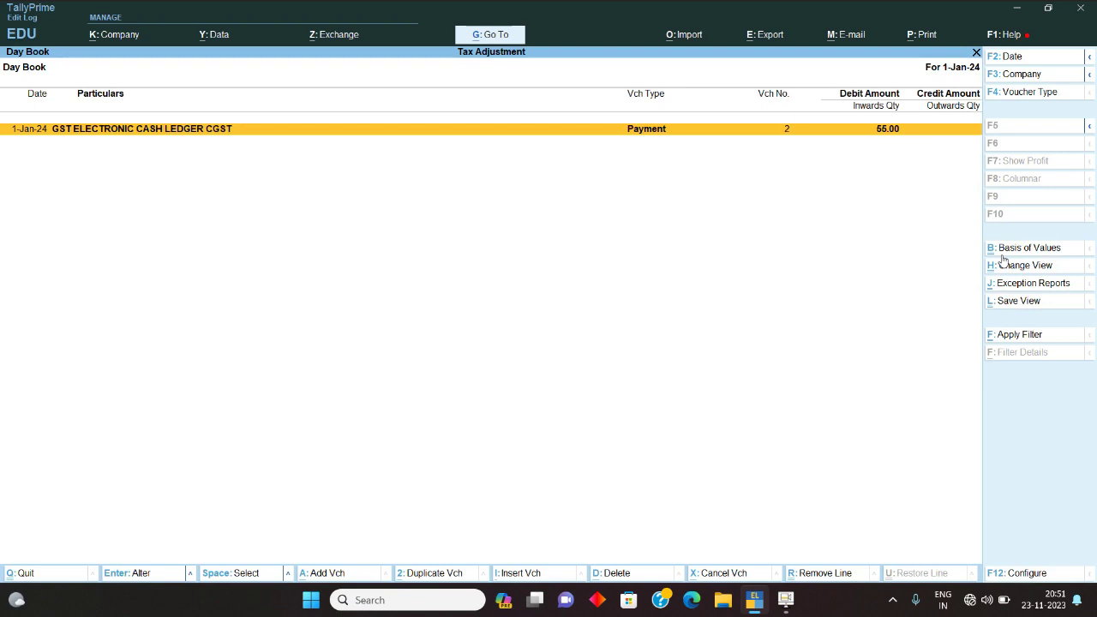
{"action": "key", "text": "Return"}
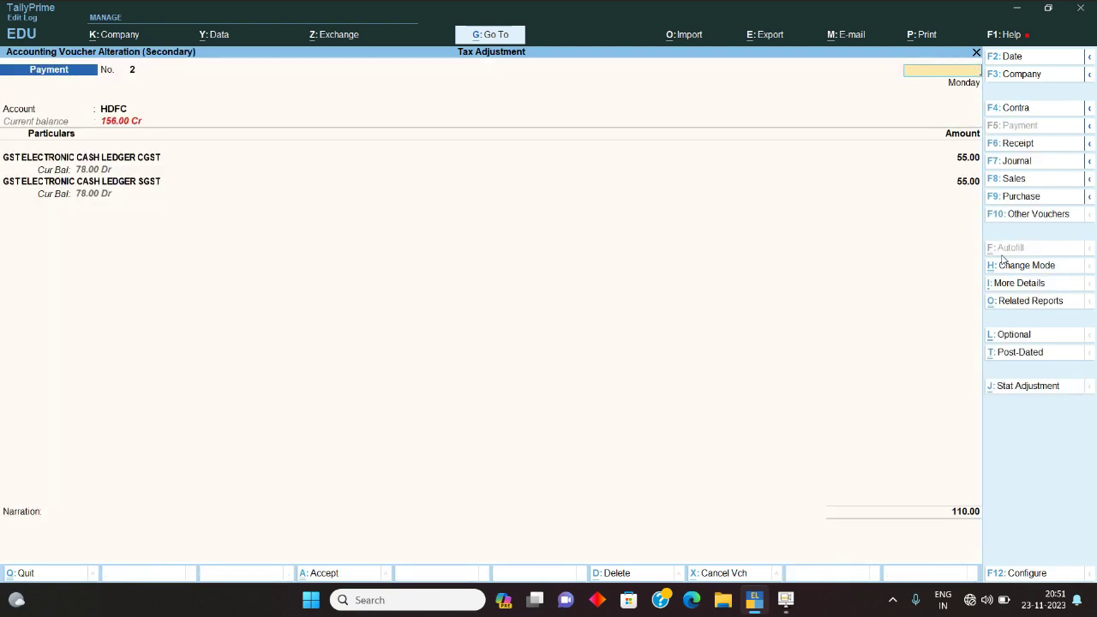
{"action": "key", "text": "Escape"}
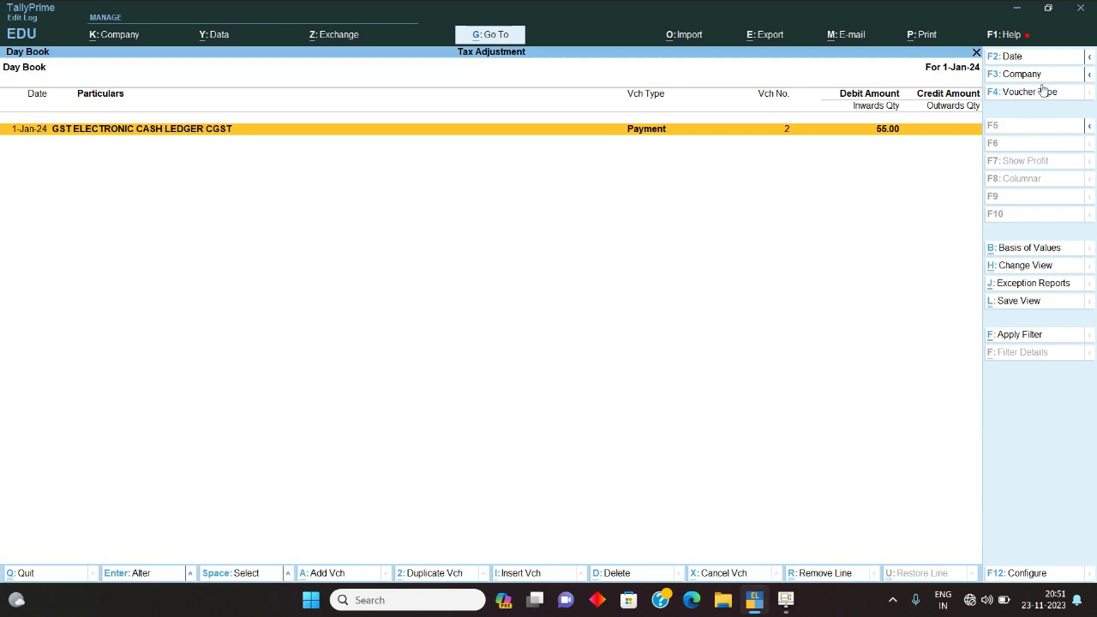
Step: Set the Day Book period to 1-Oct-23 through 1-Jan-24
{"action": "left_click", "coordinate": [1090, 58]}
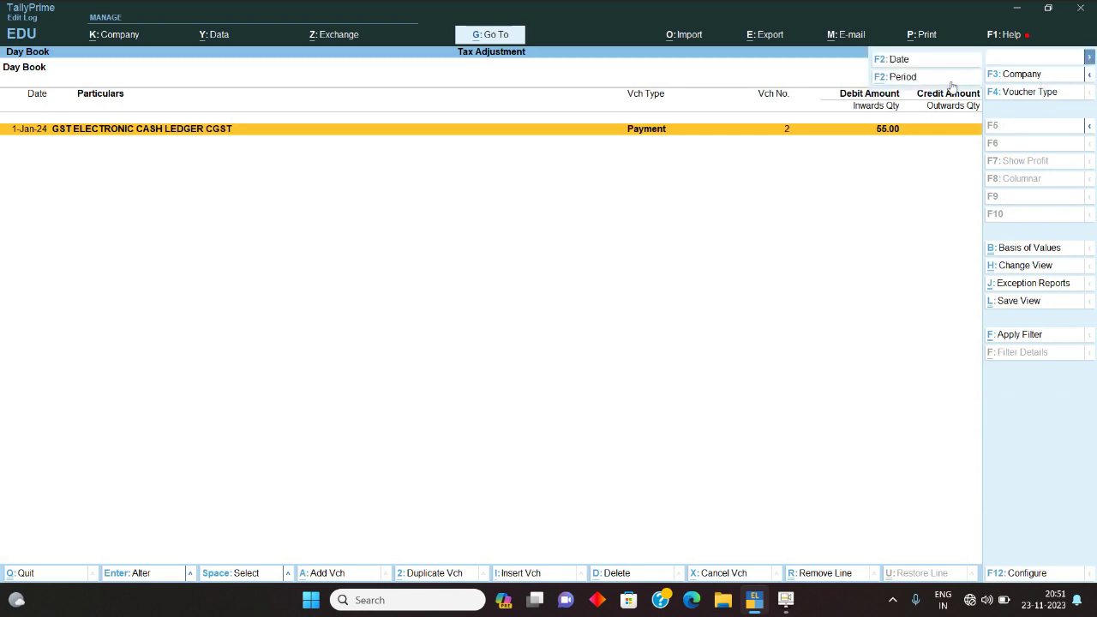
{"action": "left_click", "coordinate": [949, 79]}
{"action": "type", "text": "1-1"}
{"action": "key", "text": "Return"}
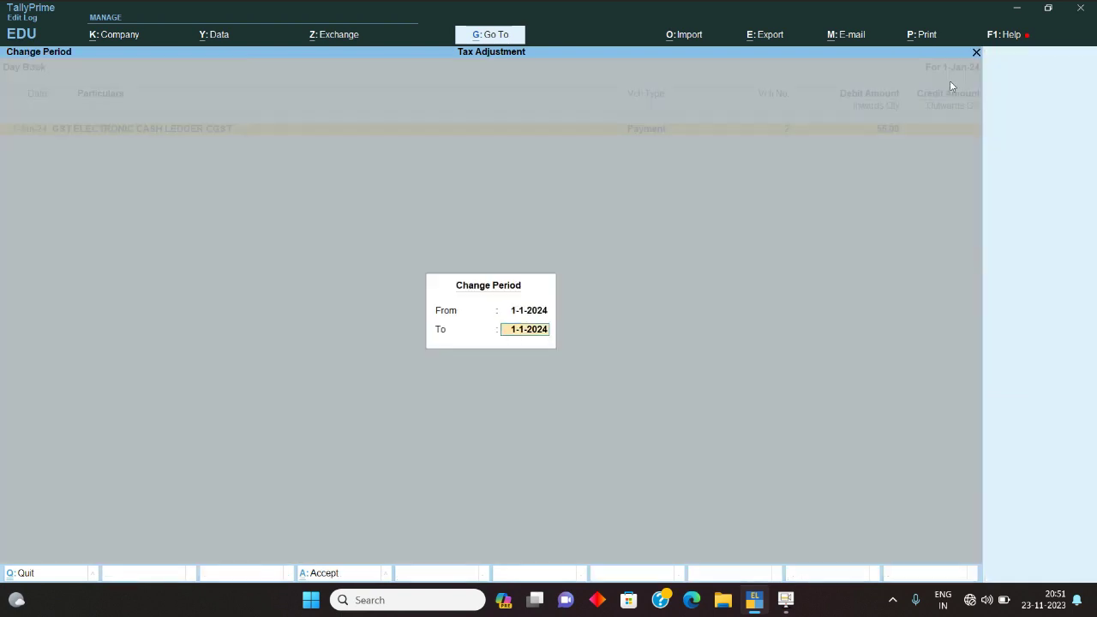
{"action": "key", "text": "BackSpace"}
{"action": "type", "text": "1-10"}
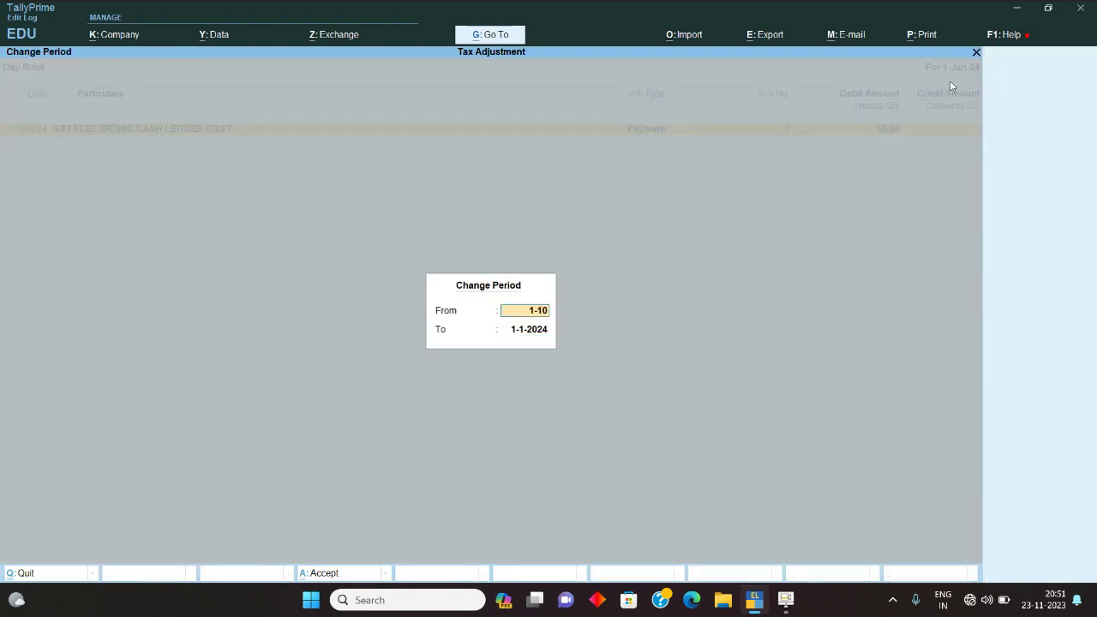
{"action": "key", "text": "Return"}
{"action": "key", "text": "Return"}
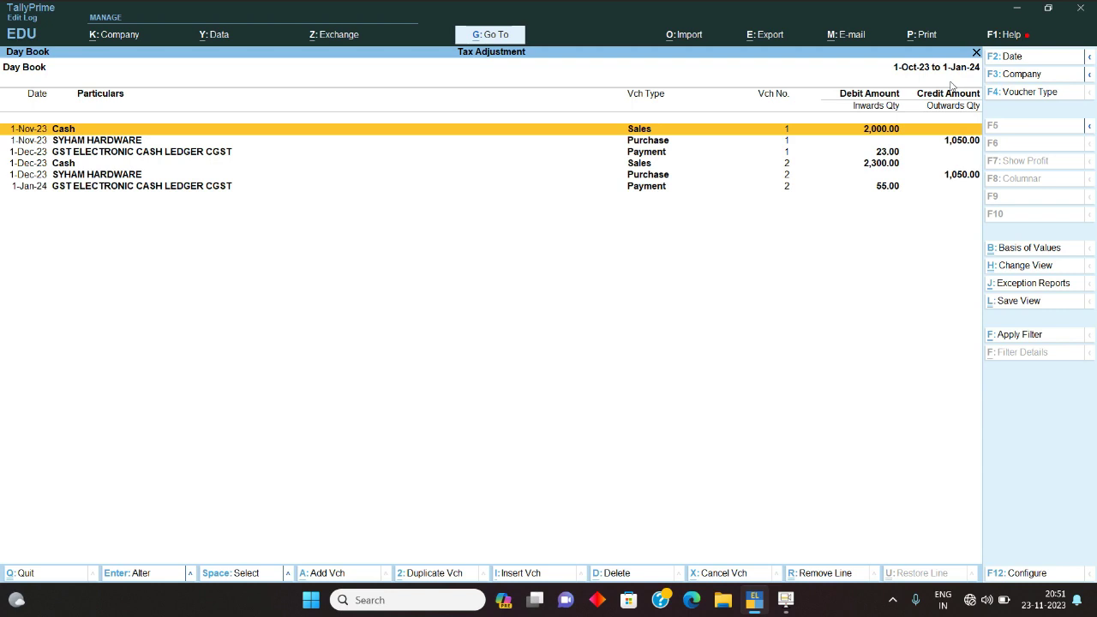
Step: Change the voucher date and supplier invoice date of SYHAM HARDWARE purchase voucher 1 to 1-Oct-23 and save it
{"action": "key", "text": "Down"}
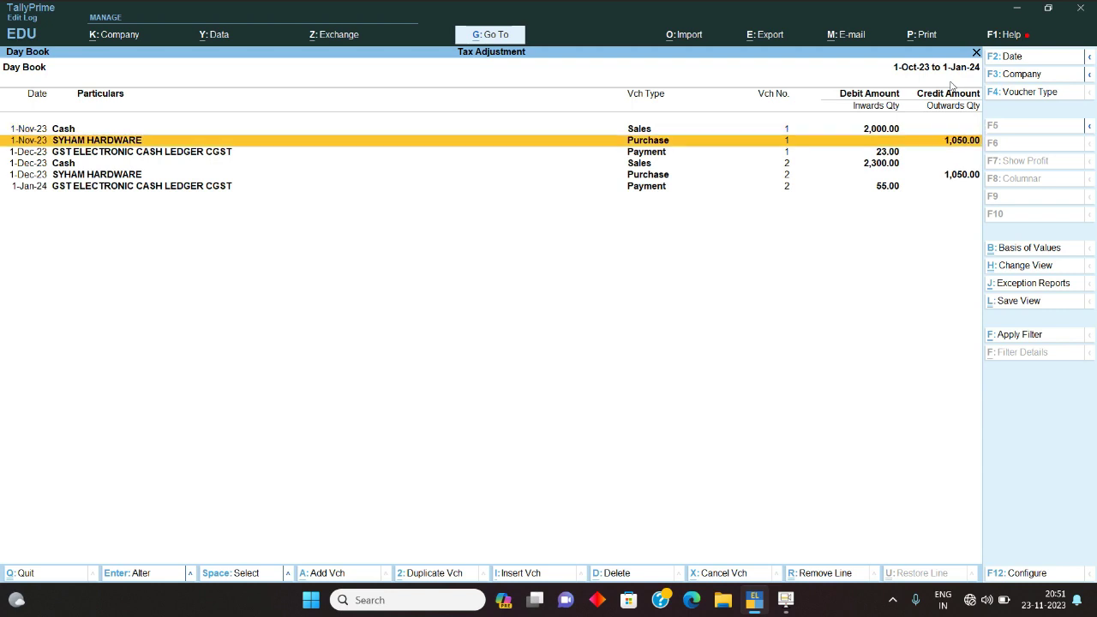
{"action": "key", "text": "Return"}
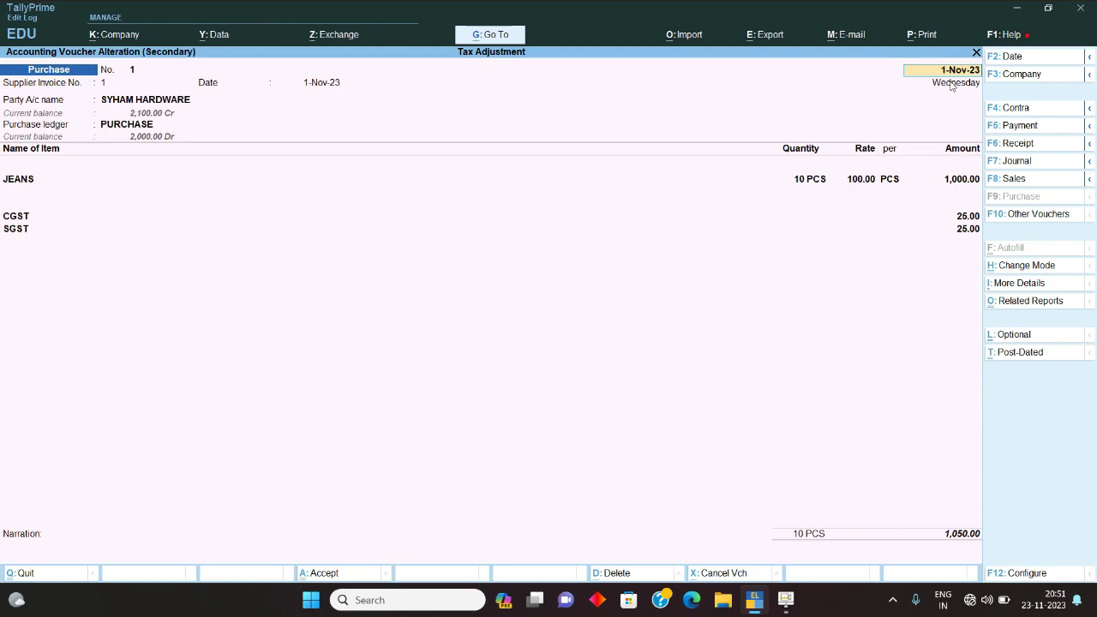
{"action": "type", "text": "1-10"}
{"action": "key", "text": "Return"}
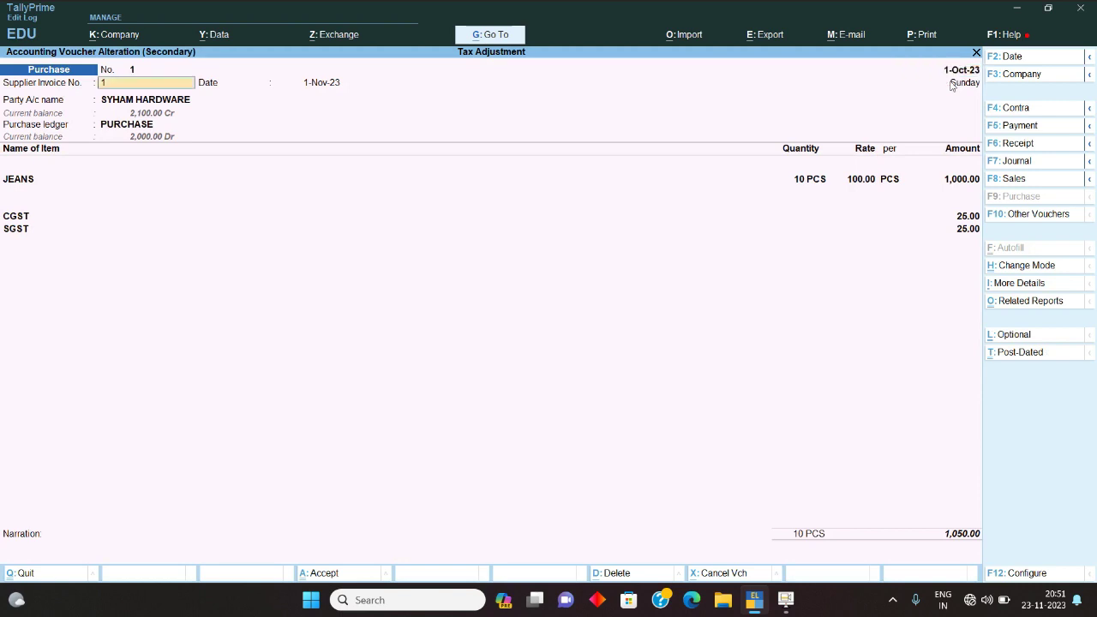
{"action": "key", "text": "Return"}
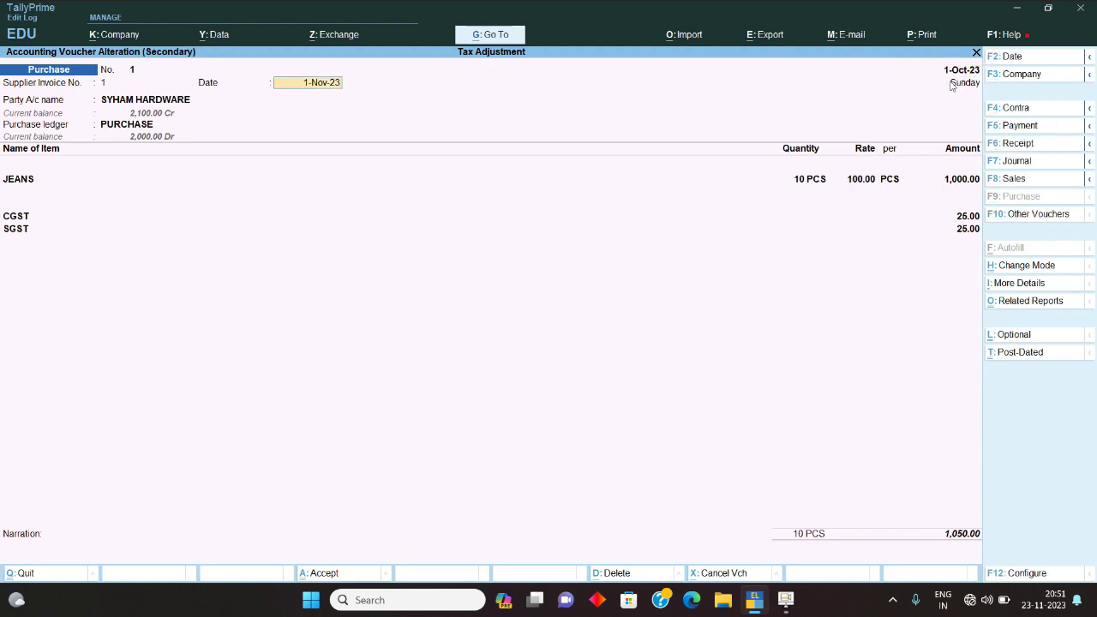
{"action": "key", "text": "BackSpace"}
{"action": "type", "text": "1-10"}
{"action": "key", "text": "Return"}
{"action": "key", "text": "ctrl+a"}
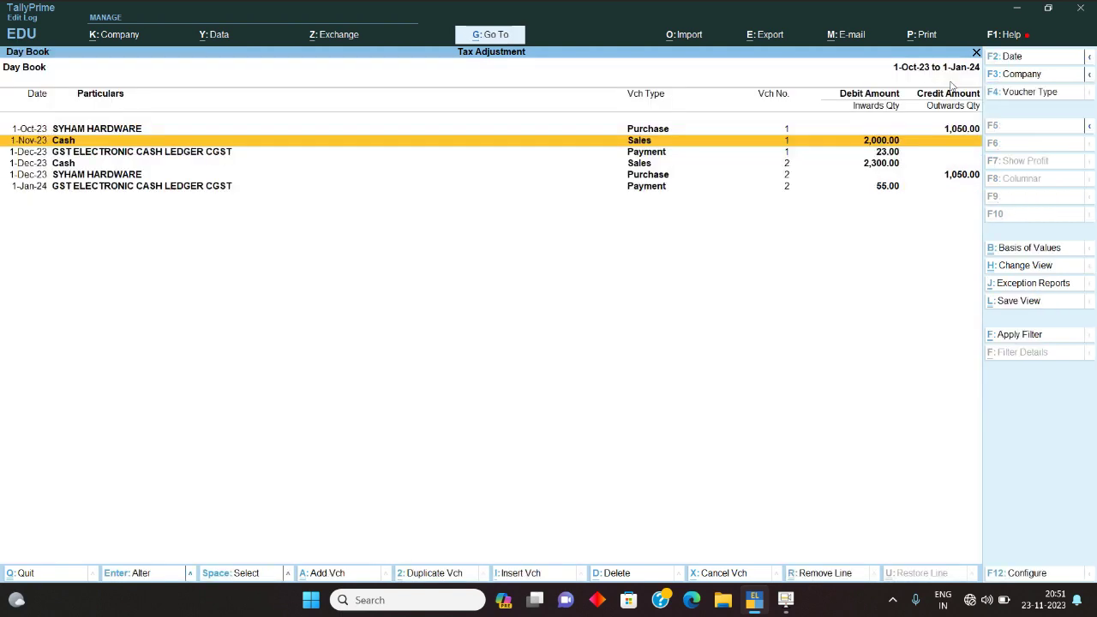
Step: Change the date of Cash sales voucher 1 to 1-Oct-23 and save it
{"action": "key", "text": "Return"}
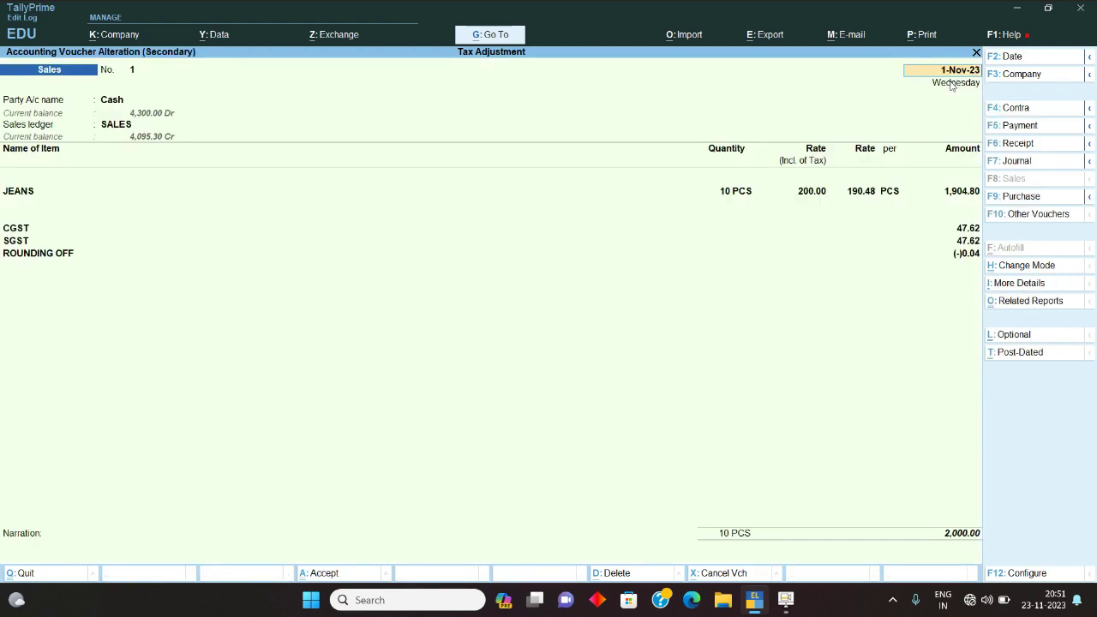
{"action": "key", "text": "BackSpace"}
{"action": "type", "text": "1-10"}
{"action": "key", "text": "Return"}
{"action": "key", "text": "ctrl+a"}
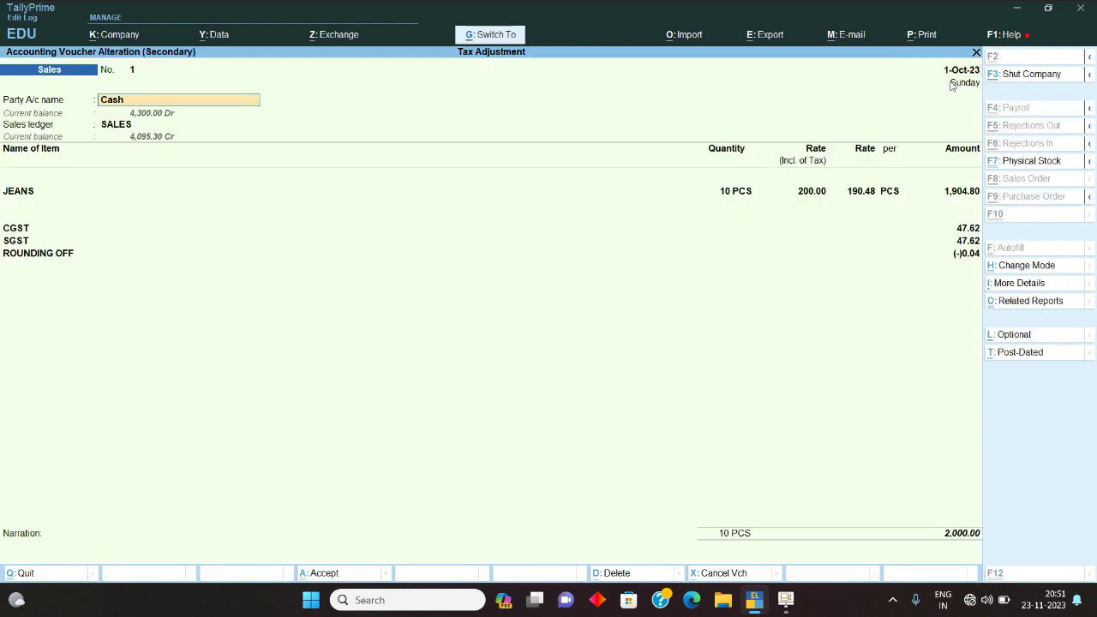
{"action": "key", "text": "Up"}
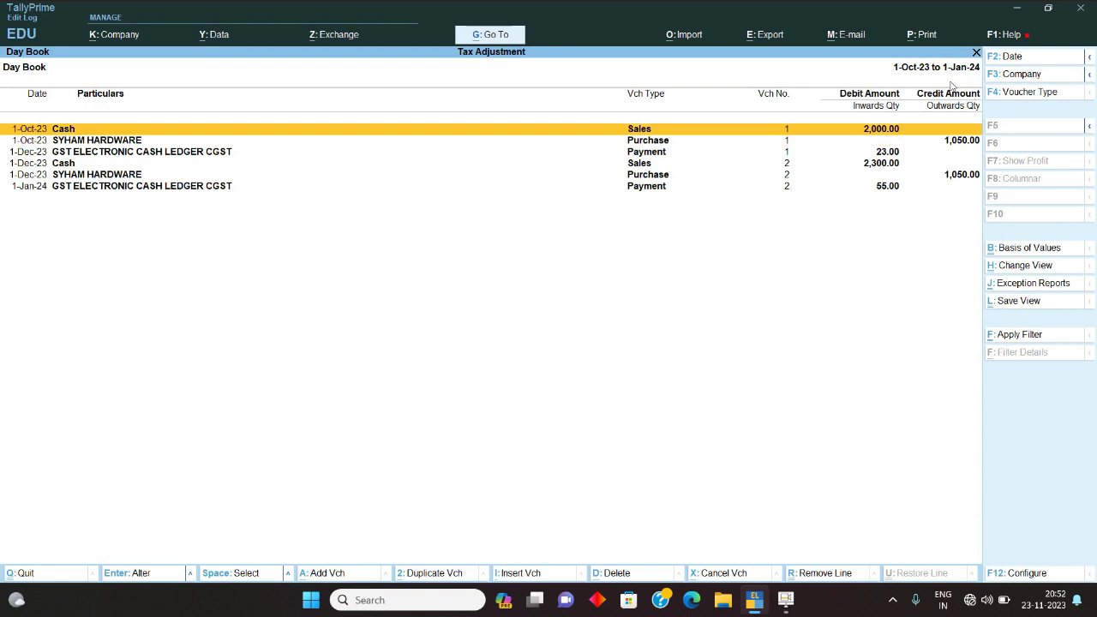
{"action": "key", "text": "Return"}
{"action": "key", "text": "Escape"}
{"action": "key", "text": "Escape"}
Step: Change the date of payment voucher 1 to the electronic cash ledgers to 1-Nov-23 and save it
{"action": "key", "text": "Down"}
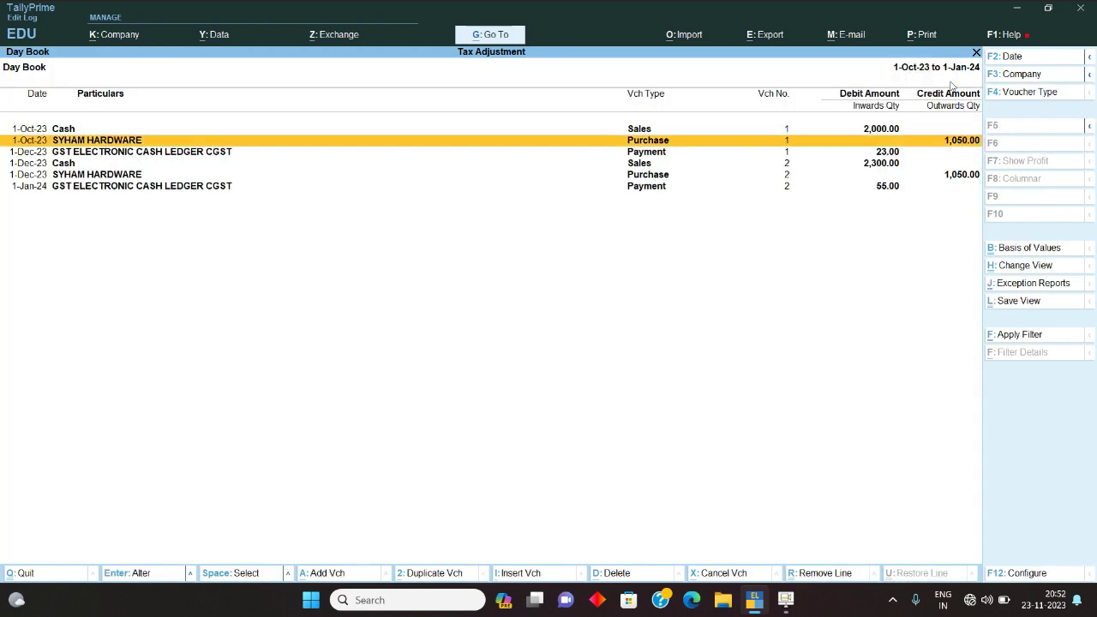
{"action": "key", "text": "Down"}
{"action": "key", "text": "Return"}
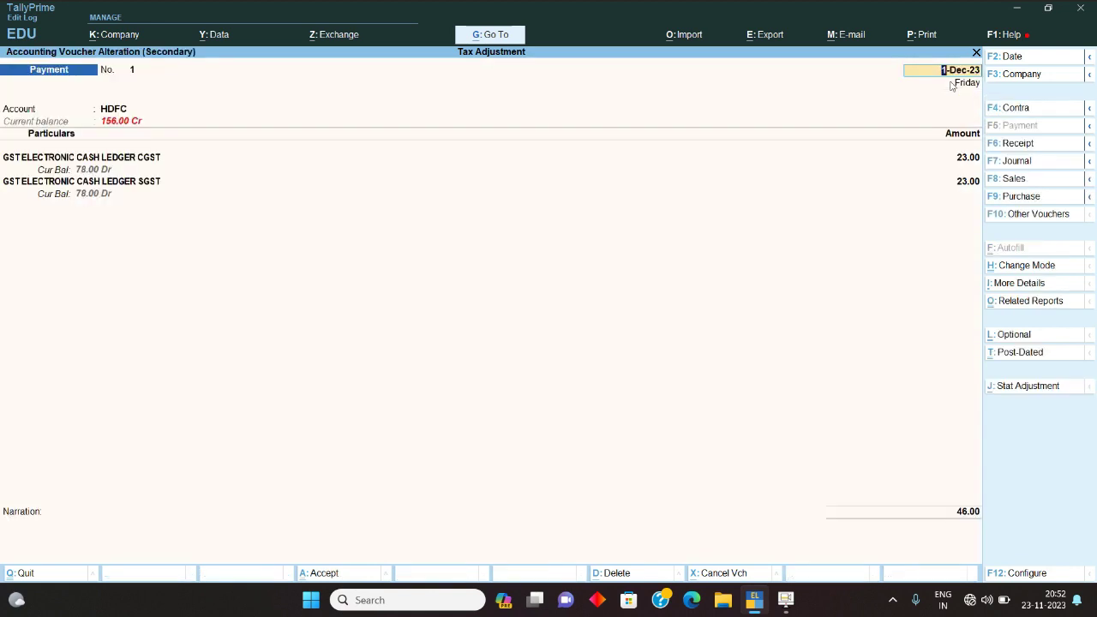
{"action": "type", "text": "1-11"}
{"action": "key", "text": "Return"}
{"action": "key", "text": "ctrl+a"}
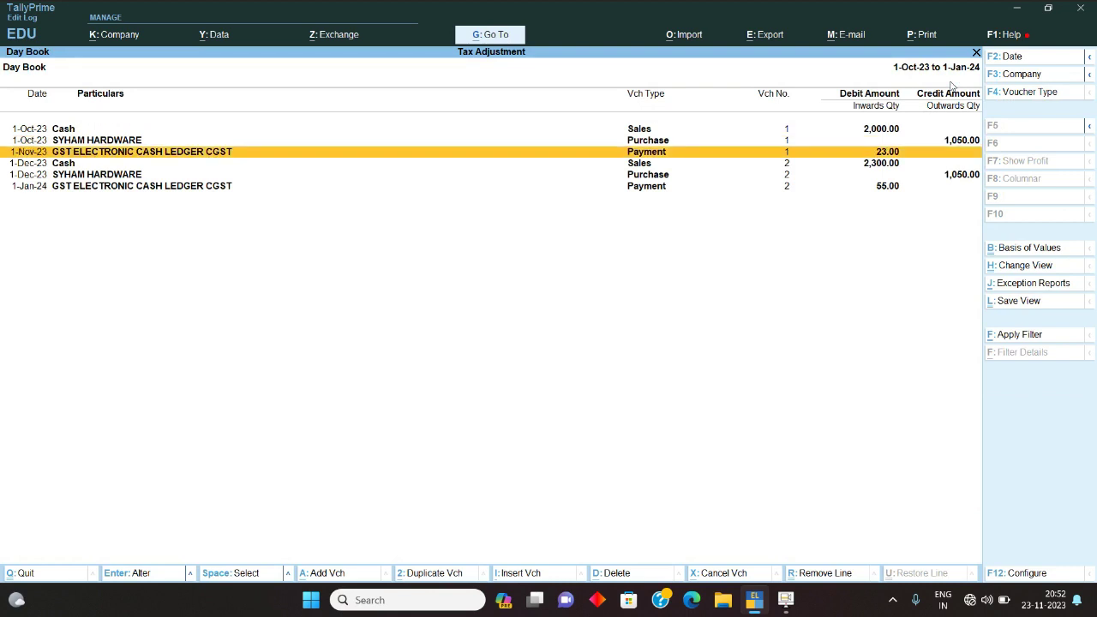
Step: Change the date of Cash sales voucher 2 to 1-Nov-23 and save it
{"action": "key", "text": "Down"}
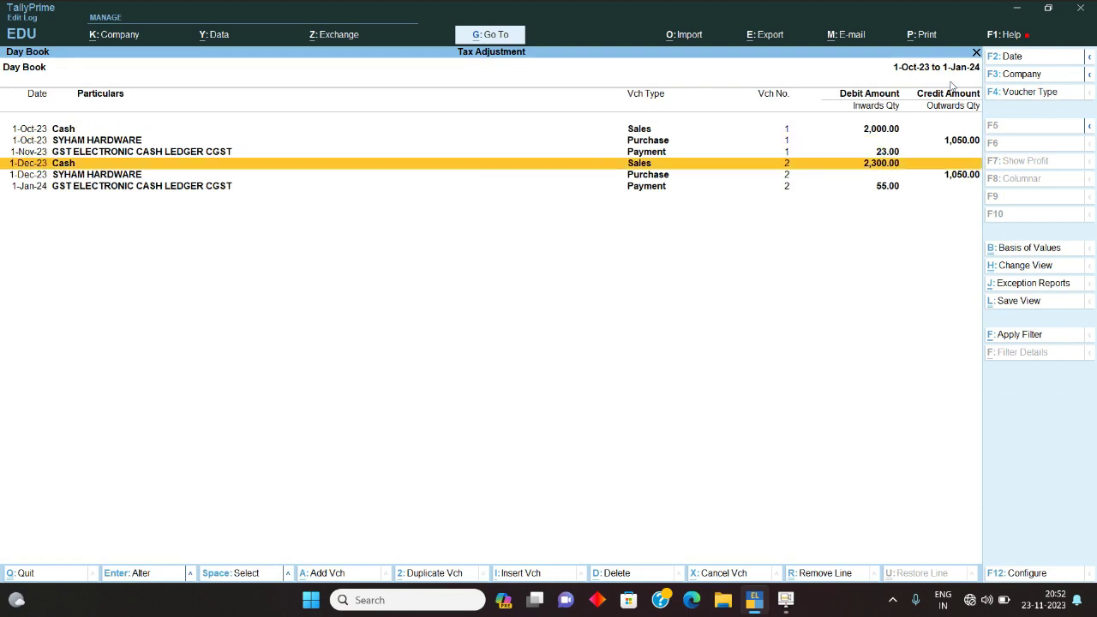
{"action": "key", "text": "Return"}
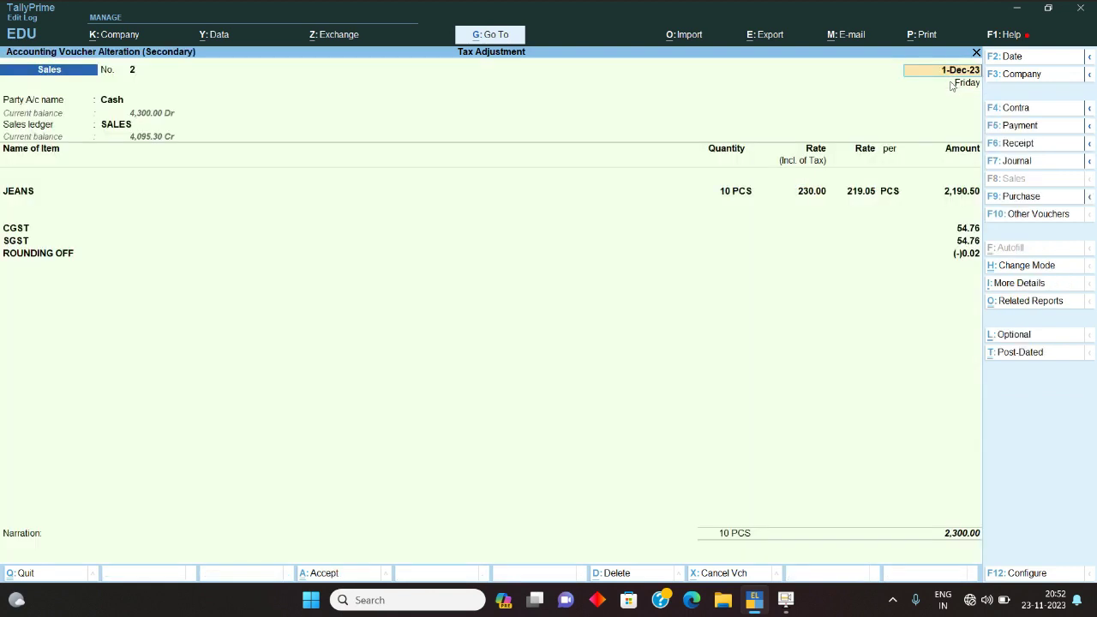
{"action": "left_click", "coordinate": [1031, 62]}
{"action": "type", "text": "1-11"}
{"action": "key", "text": "Return"}
{"action": "key", "text": "ctrl+a"}
Step: Change the voucher and supplier invoice dates of SYHAM HARDWARE purchase voucher 2 to 1-Nov-23, save it and leave the Day Book
{"action": "key", "text": "Down"}
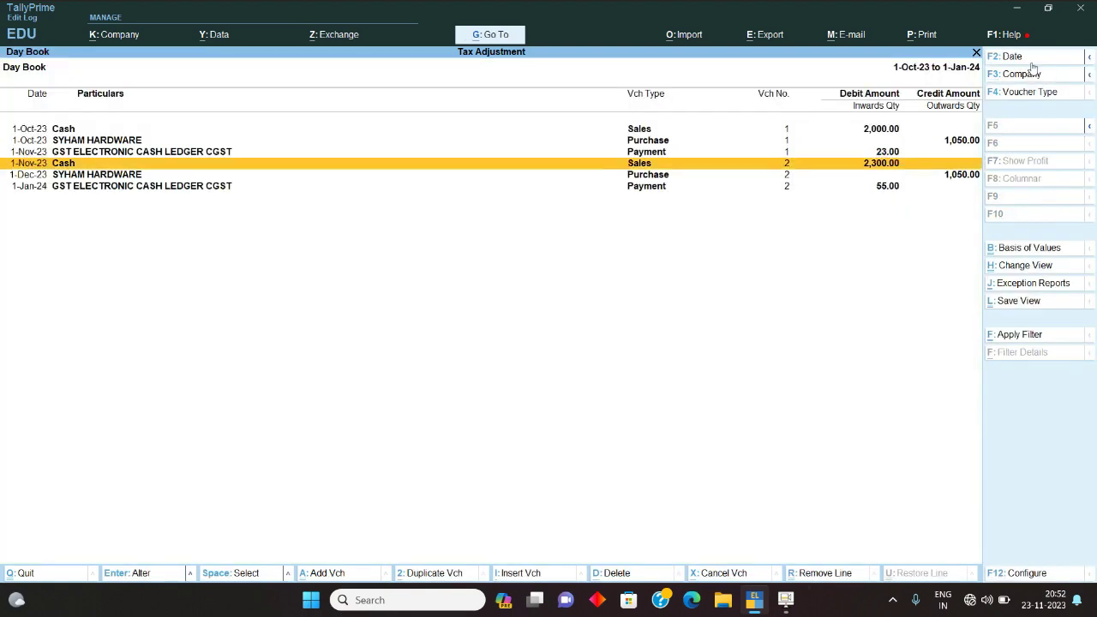
{"action": "key", "text": "Down"}
{"action": "key", "text": "Return"}
{"action": "left_click", "coordinate": [1031, 63]}
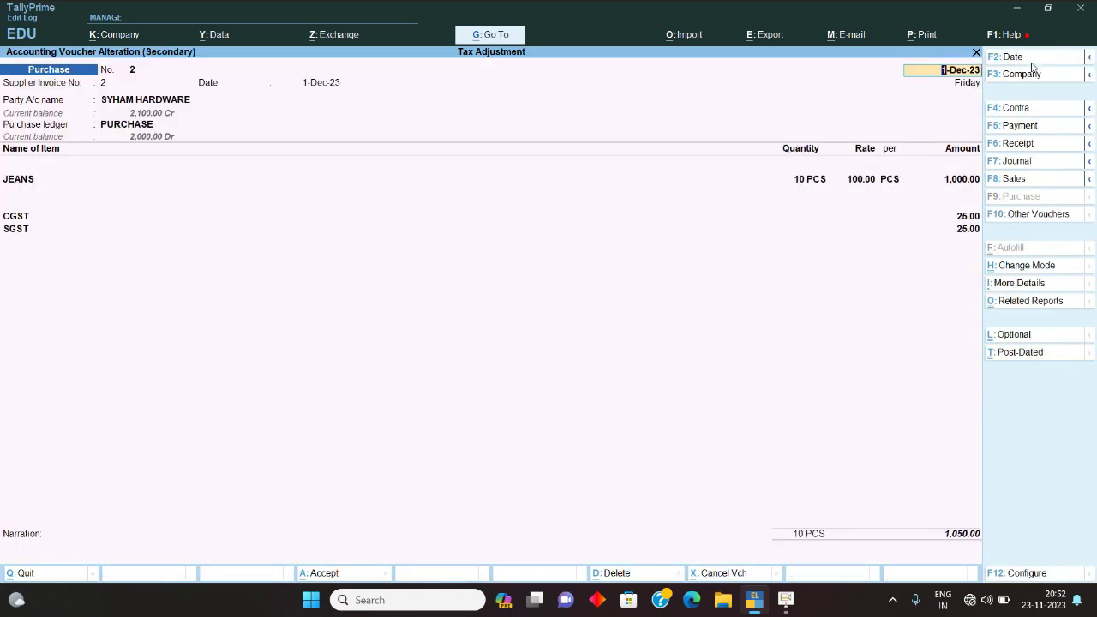
{"action": "type", "text": "1-11"}
{"action": "key", "text": "Return"}
{"action": "key", "text": "Return"}
{"action": "type", "text": "1-11"}
{"action": "key", "text": "Return"}
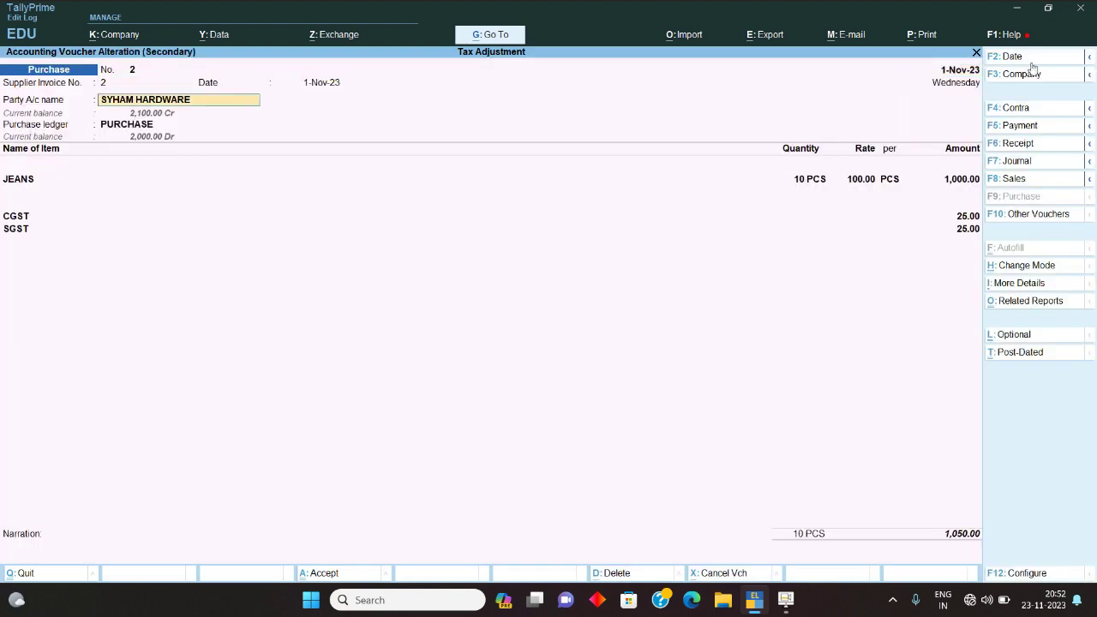
{"action": "key", "text": "ctrl+a"}
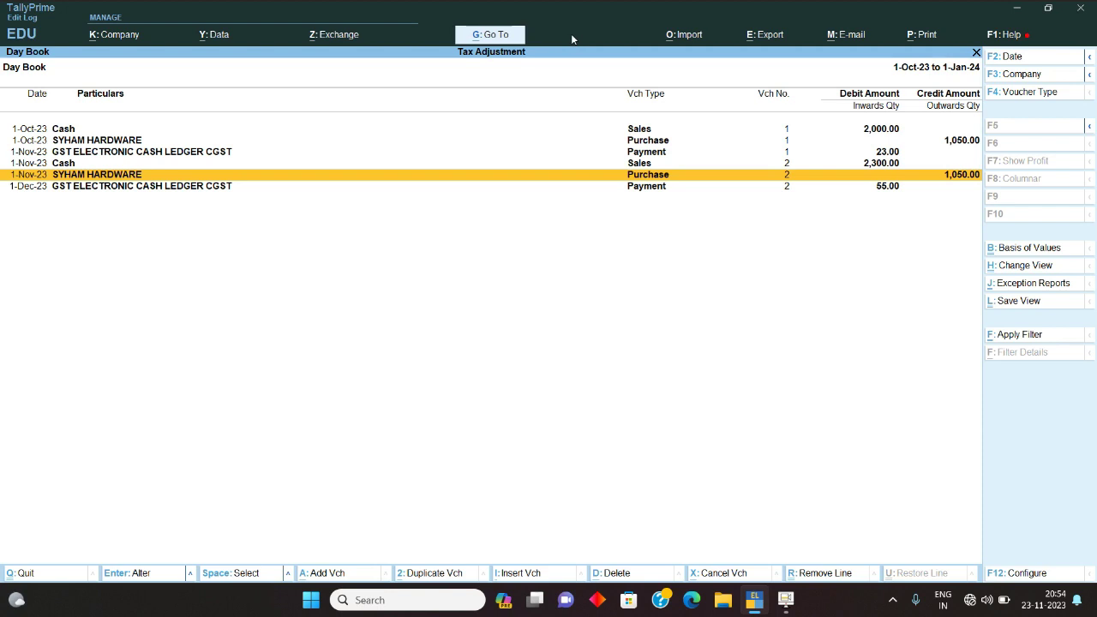
{"action": "key", "text": "Escape"}
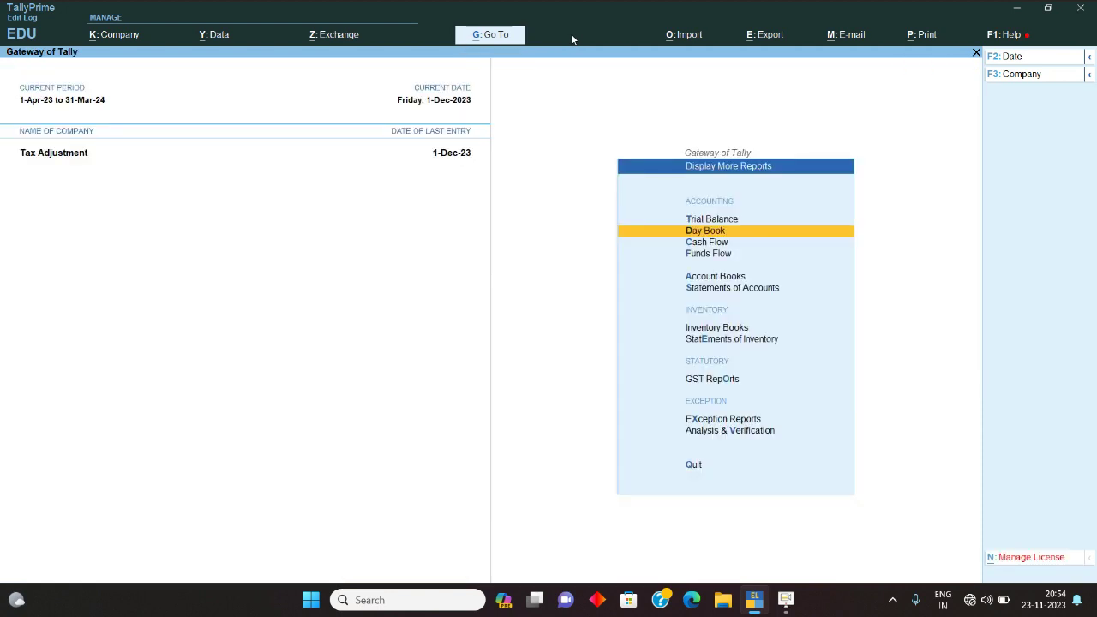
Step: Start a purchase voucher with supplier invoice number 4 dated 1-Dec-23, party SYHAM HARDWARE and the PURCHASE ledger
{"action": "key", "text": "Escape"}
{"action": "key", "text": "v"}
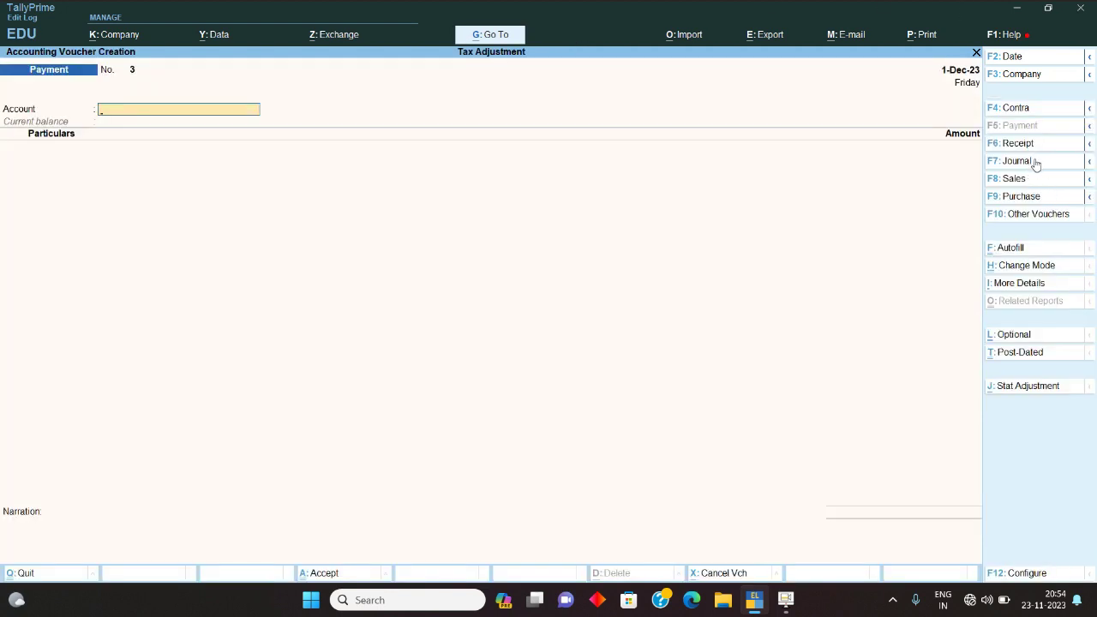
{"action": "left_click", "coordinate": [1028, 199]}
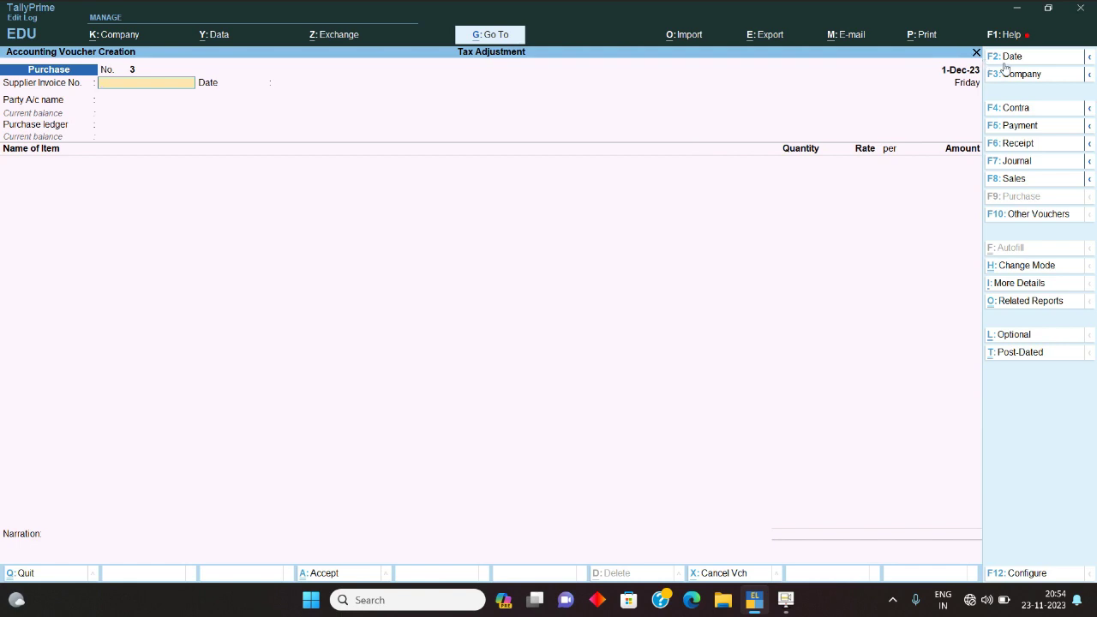
{"action": "key", "text": "Return"}
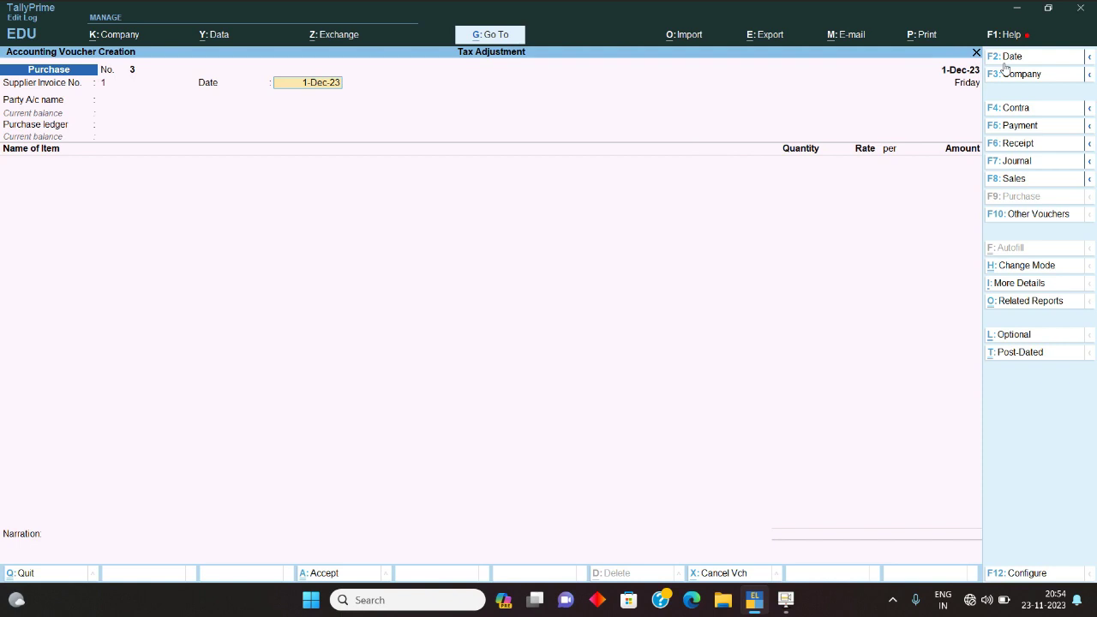
{"action": "key", "text": "BackSpace"}
{"action": "type", "text": "4"}
{"action": "key", "text": "Return"}
{"action": "key", "text": "Return"}
{"action": "key", "text": "Down"}
{"action": "key", "text": "Down"}
{"action": "key", "text": "Return"}
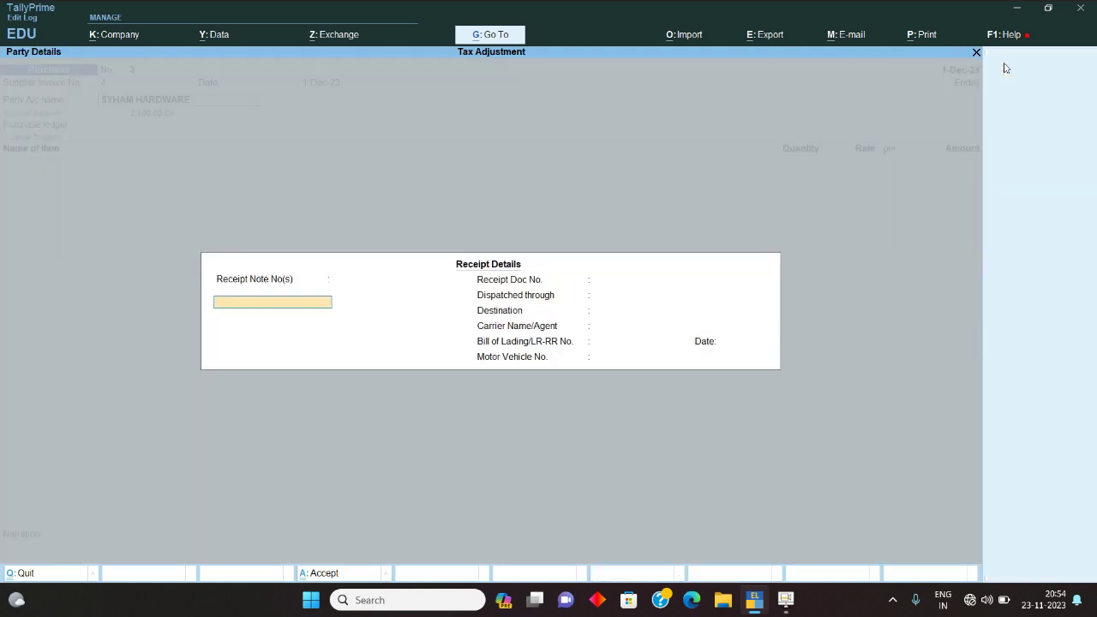
{"action": "key", "text": "Return"}
{"action": "key", "text": "Return"}
{"action": "key", "text": "Return"}
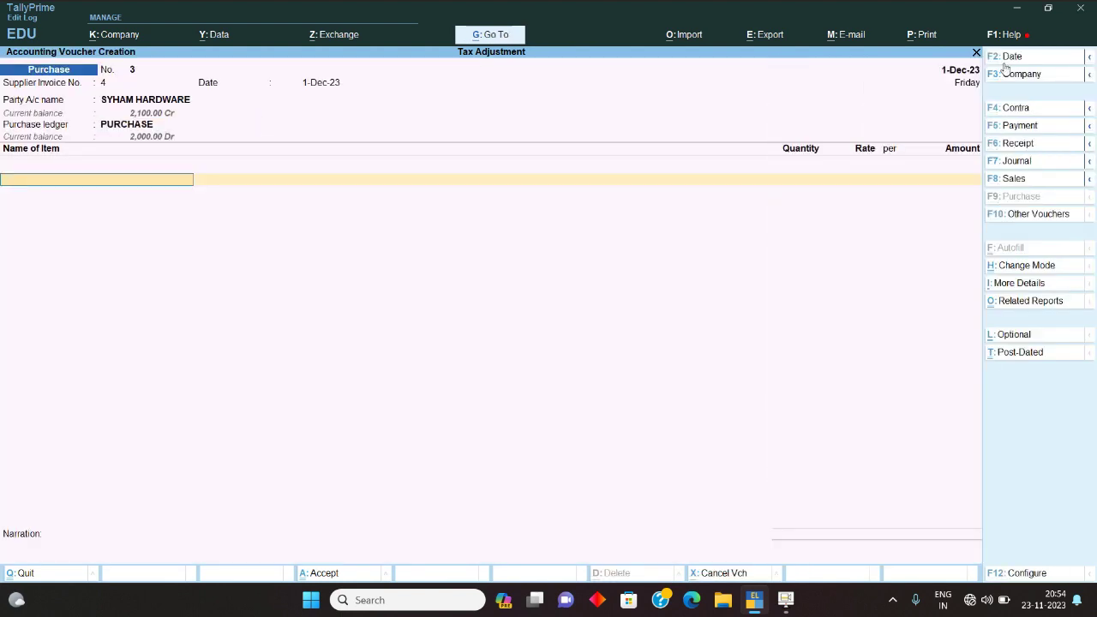
Step: Enter 20 PCS of JEANS at rate 100, add the CGST and SGST ledgers, and save the purchase voucher
{"action": "key", "text": "Return"}
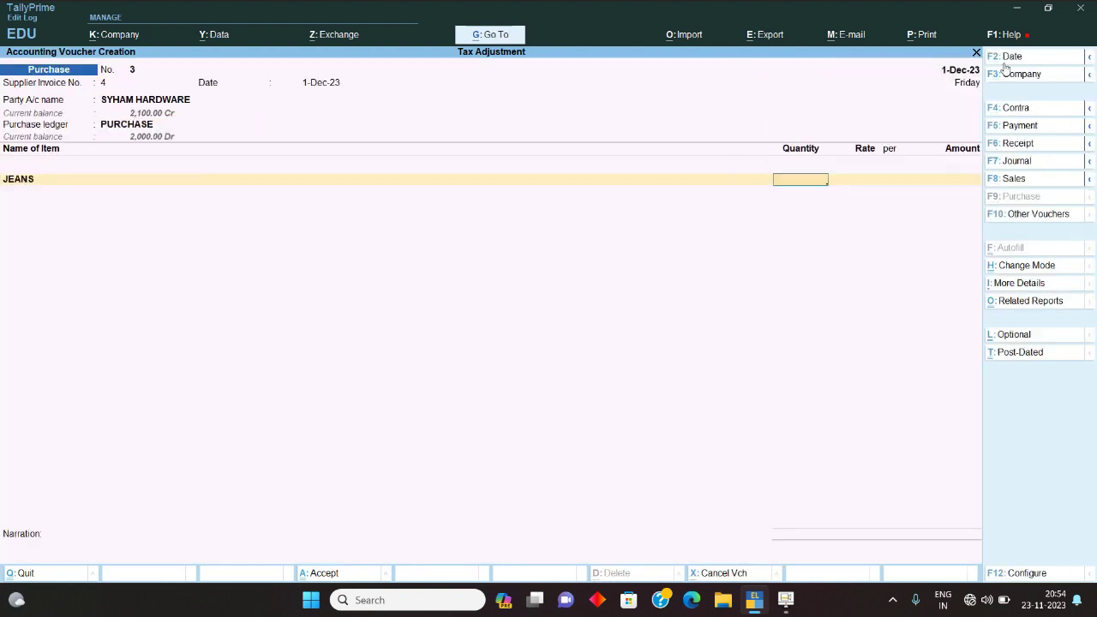
{"action": "type", "text": "20"}
{"action": "key", "text": "Return"}
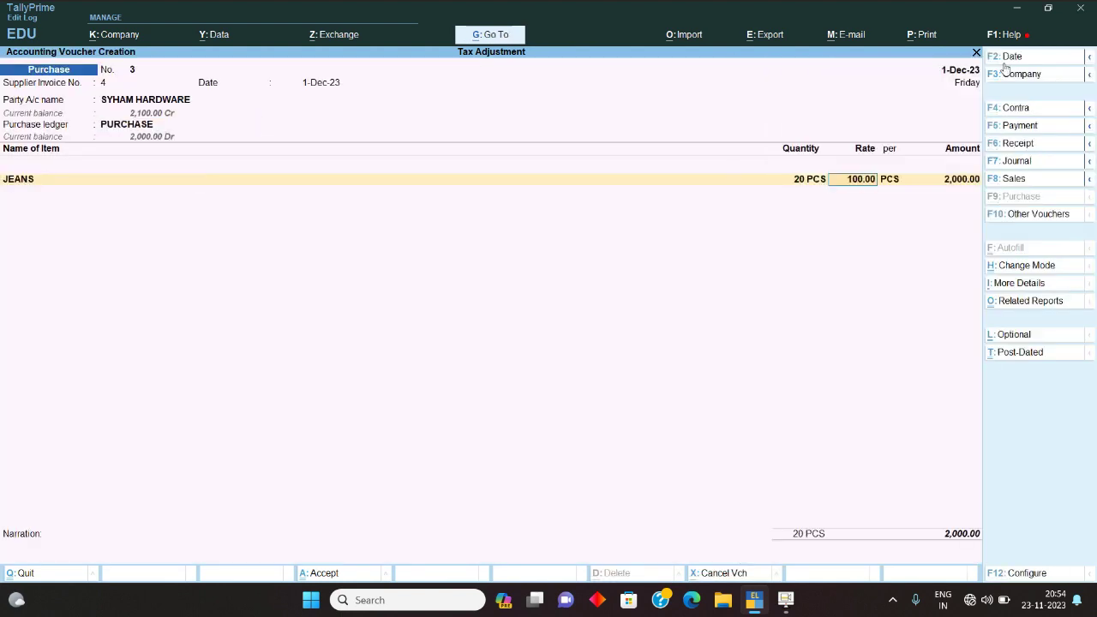
{"action": "key", "text": "Return"}
{"action": "key", "text": "Return"}
{"action": "key", "text": "Return"}
{"action": "key", "text": "Return"}
{"action": "key", "text": "Return"}
{"action": "key", "text": "Return"}
{"action": "key", "text": "Return"}
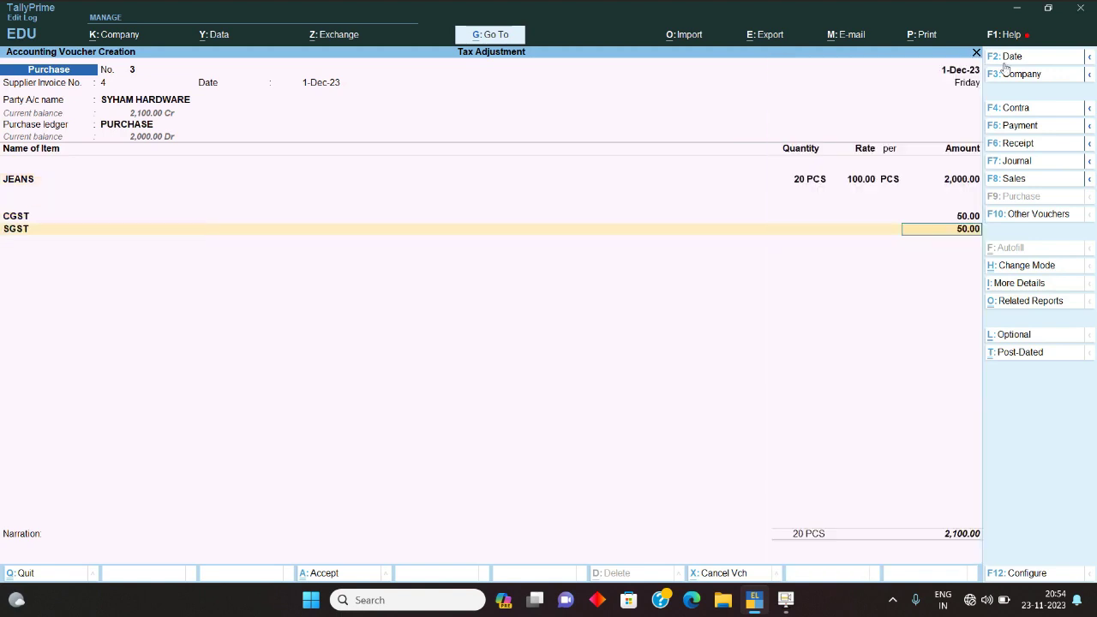
{"action": "key", "text": "Return"}
{"action": "key", "text": "Return"}
{"action": "key", "text": "Return"}
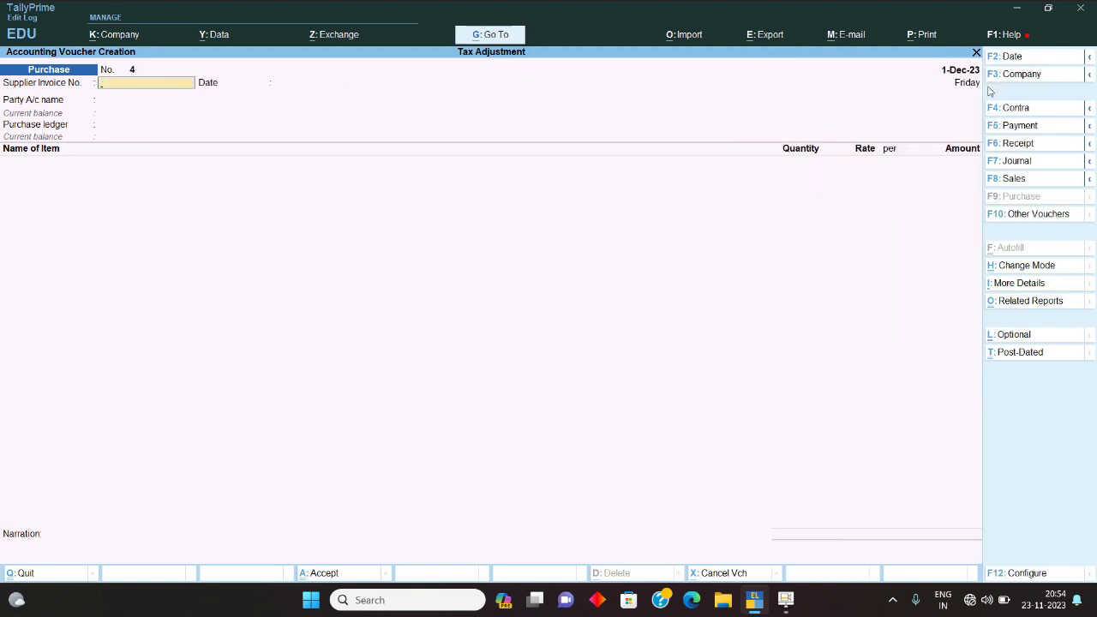
Step: Start a sales voucher dated 1-Dec-23 with Cash as the party and the SALES ledger
{"action": "left_click", "coordinate": [1015, 181]}
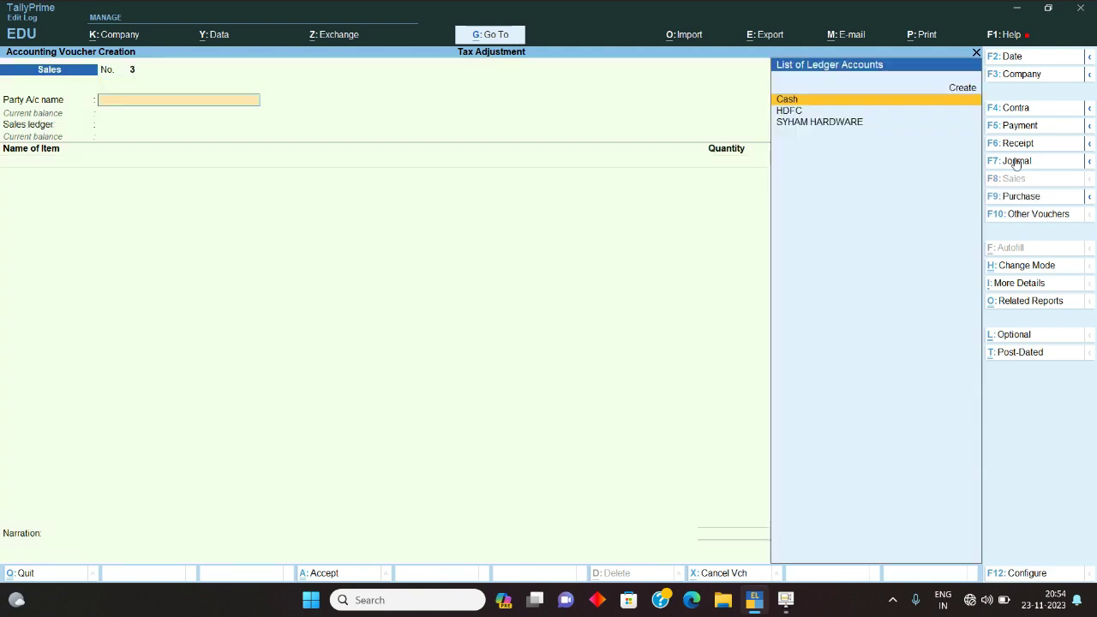
{"action": "type", "text": "C"}
{"action": "key", "text": "Return"}
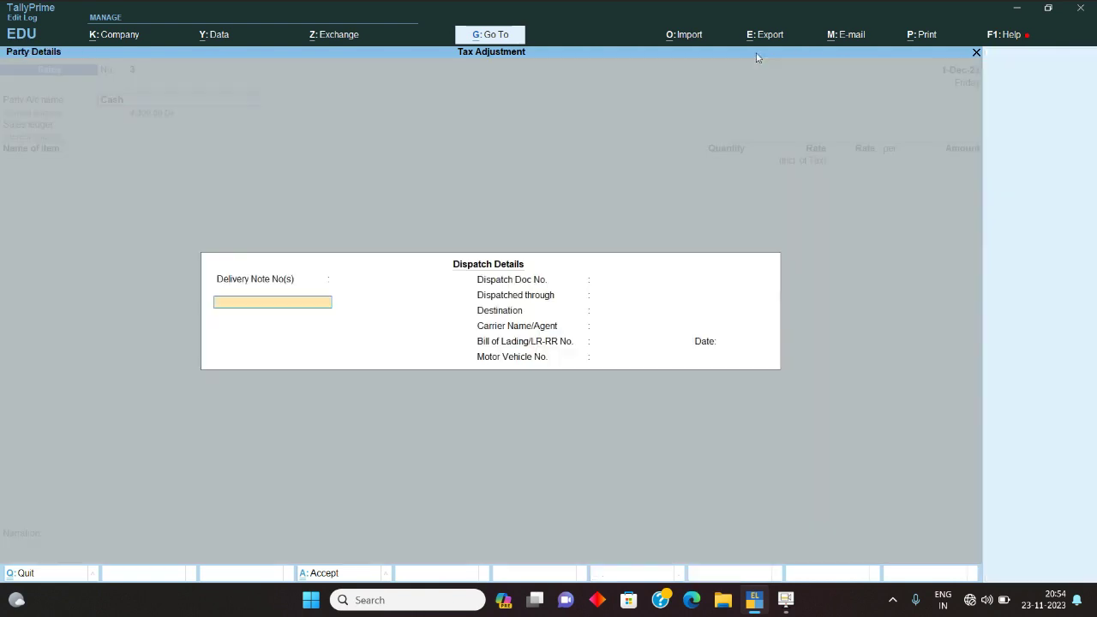
{"action": "key", "text": "Return"}
{"action": "key", "text": "Return"}
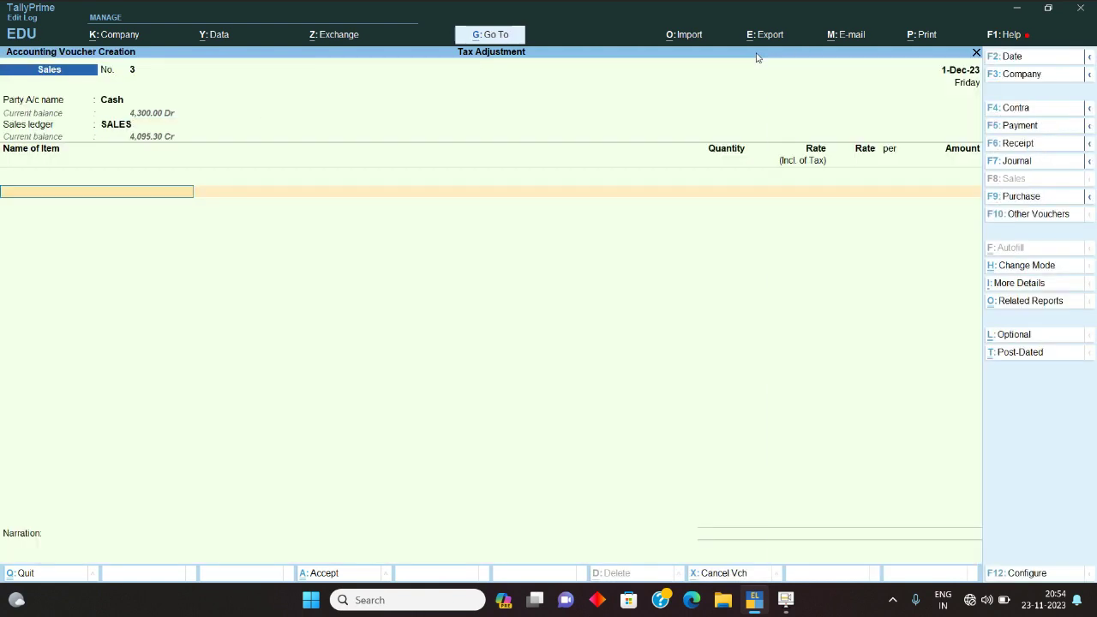
Step: Enter 5 PCS of JEANS at a tax-inclusive rate of 200 in the sales voucher
{"action": "key", "text": "Return"}
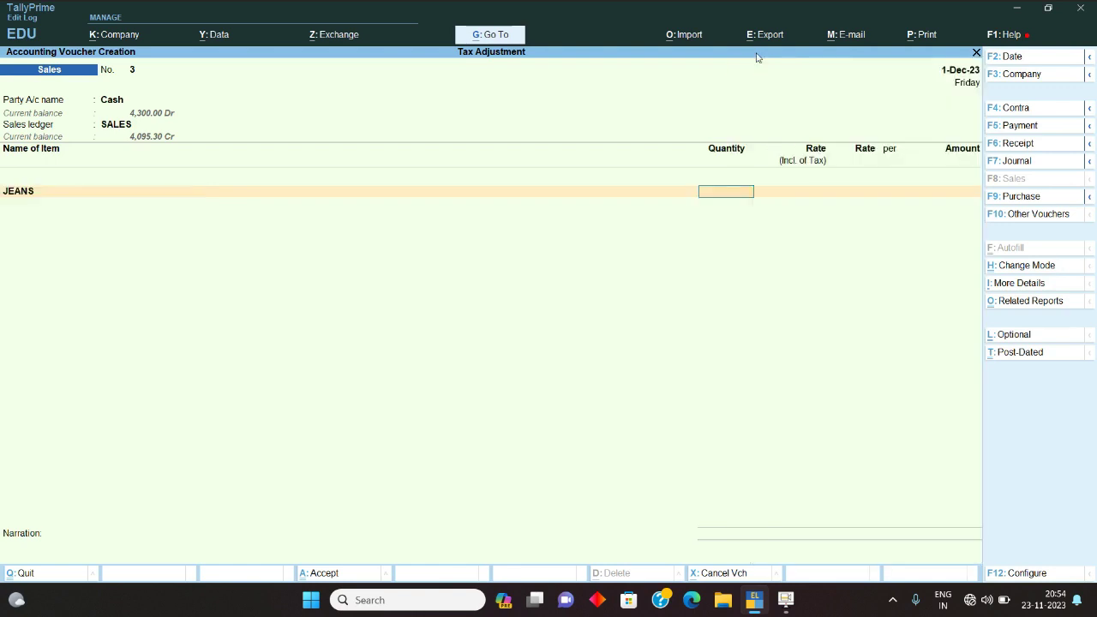
{"action": "type", "text": "5"}
{"action": "key", "text": "Return"}
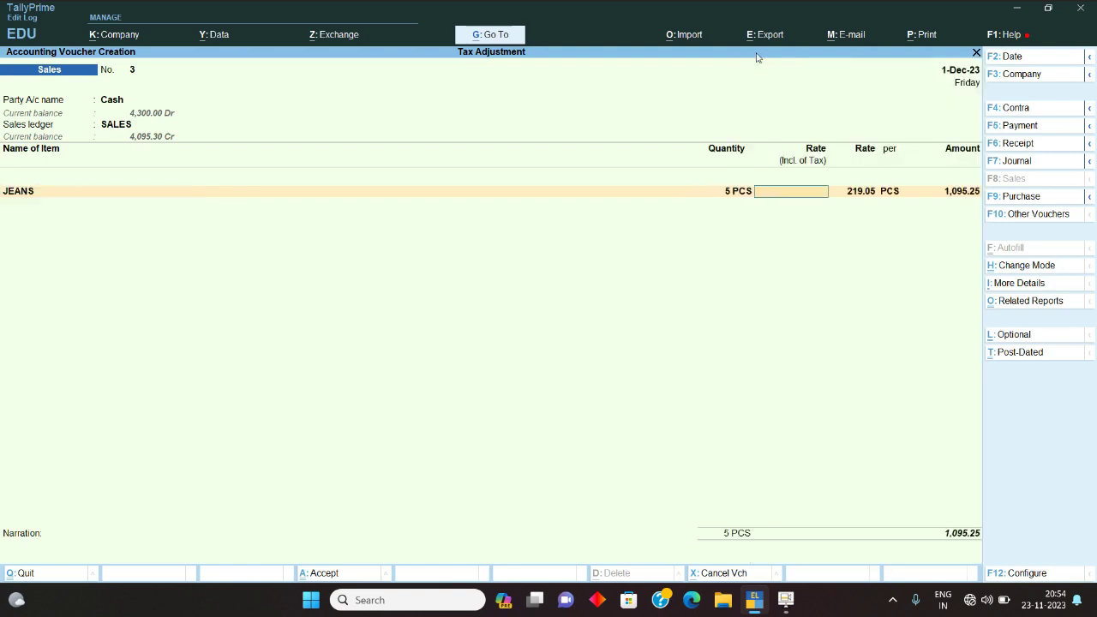
{"action": "type", "text": "200"}
{"action": "key", "text": "Return"}
{"action": "key", "text": "Return"}
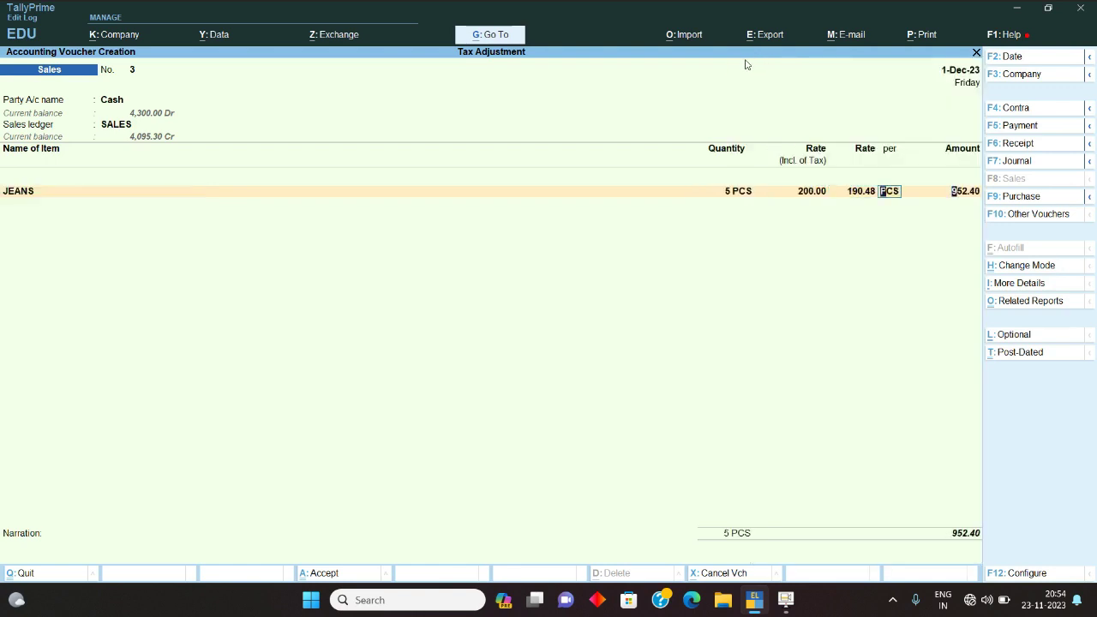
{"action": "key", "text": "Return"}
{"action": "key", "text": "Return"}
Step: Add the CGST and SGST ledgers to the sales voucher and save it
{"action": "type", "text": "c"}
{"action": "key", "text": "Return"}
{"action": "key", "text": "Return"}
{"action": "type", "text": "sg"}
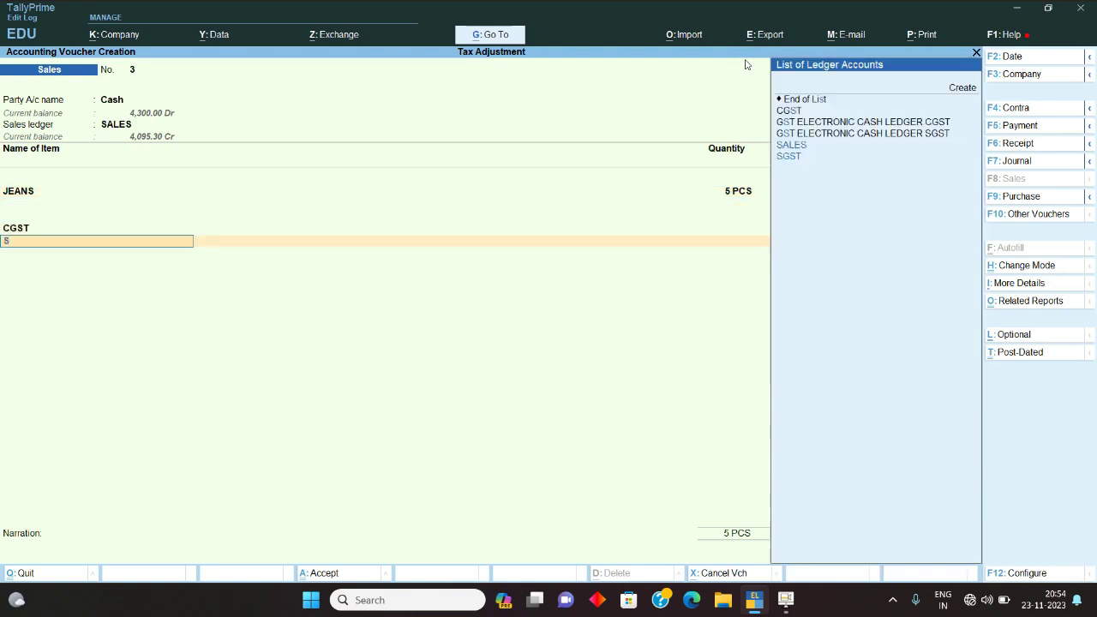
{"action": "key", "text": "Return"}
{"action": "key", "text": "Return"}
{"action": "key", "text": "ctrl+a"}
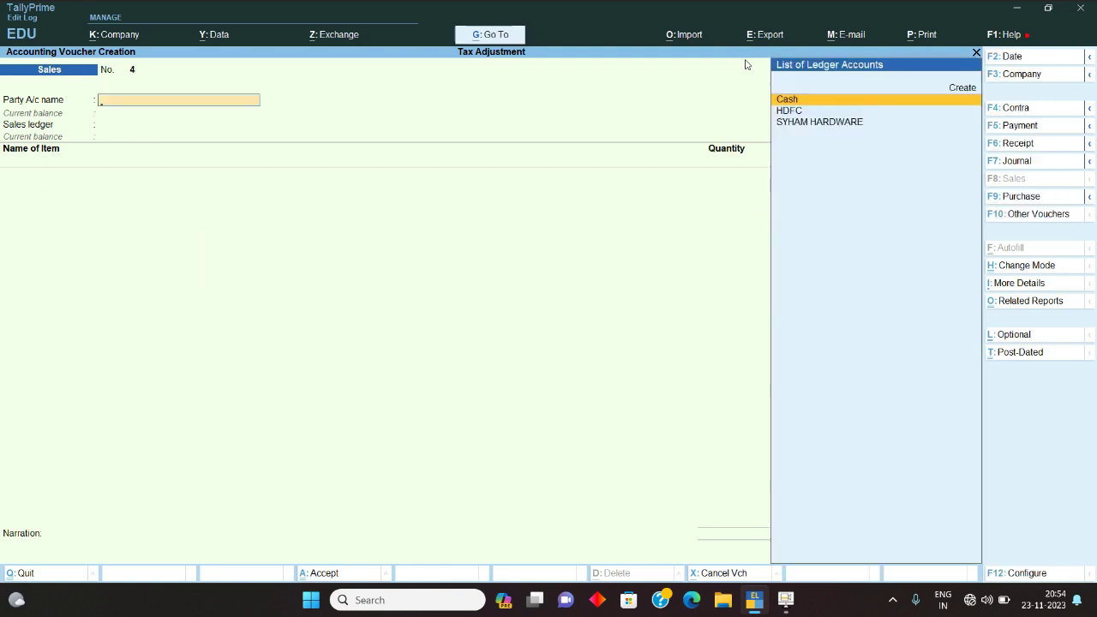
Step: Open the CGST monthly summary from Duties & Taxes under Current Liabilities in the Balance Sheet
{"action": "key", "text": "Escape"}
{"action": "key", "text": "b"}
{"action": "key", "text": "Down"}
{"action": "key", "text": "Down"}
{"action": "key", "text": "Return"}
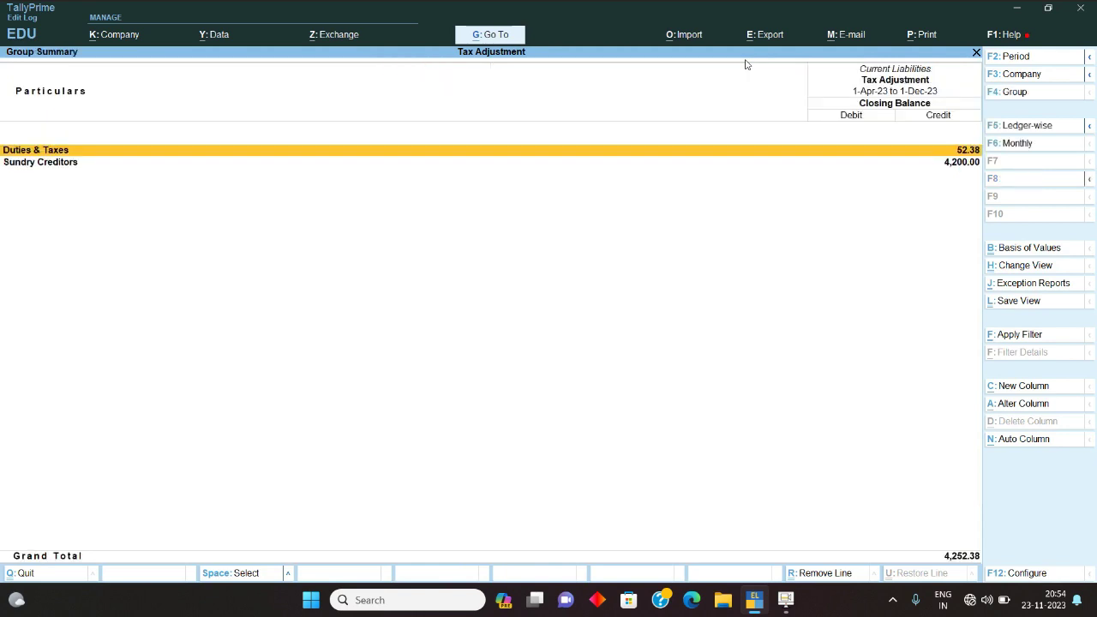
{"action": "key", "text": "Return"}
{"action": "key", "text": "Return"}
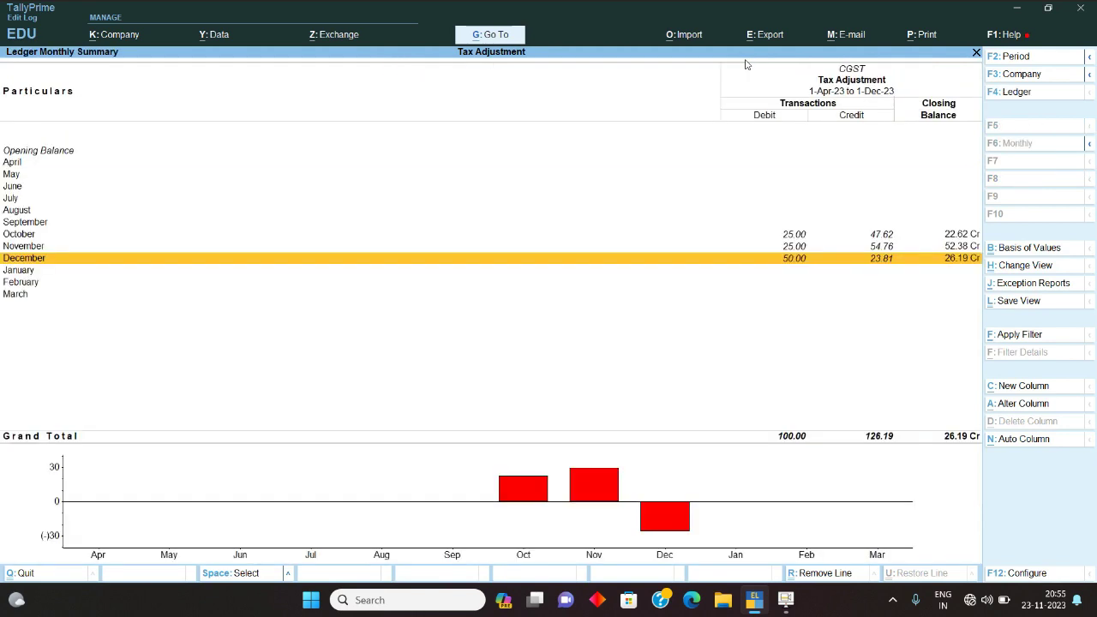
Step: Review the CGST figures for October to December, examining the November and December ledger vouchers
{"action": "key", "text": "Up"}
{"action": "key", "text": "Up"}
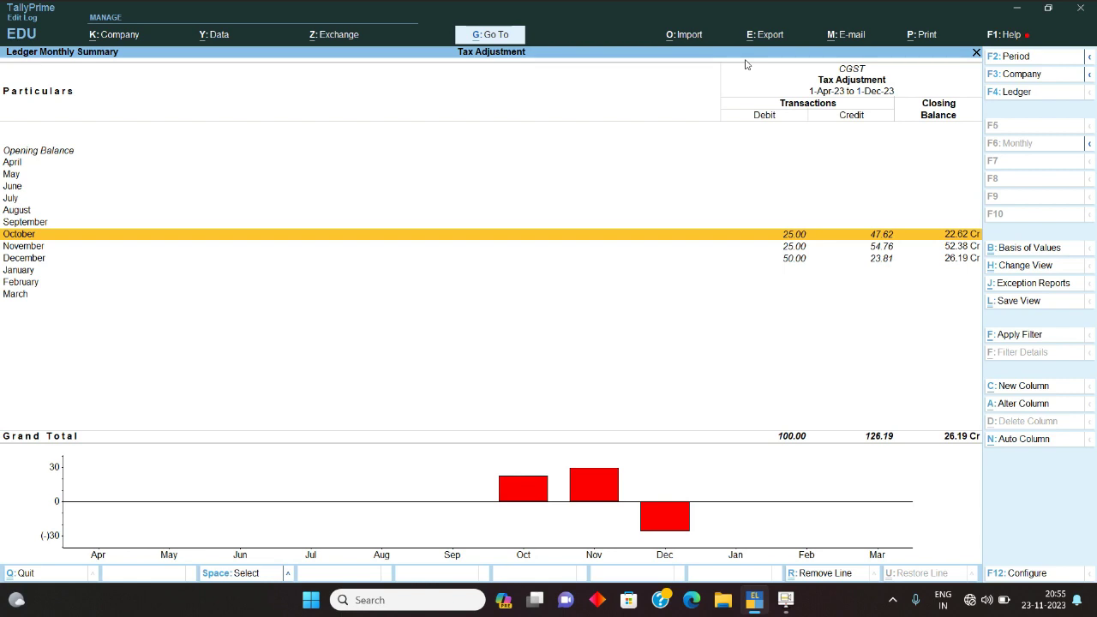
{"action": "key", "text": "Down"}
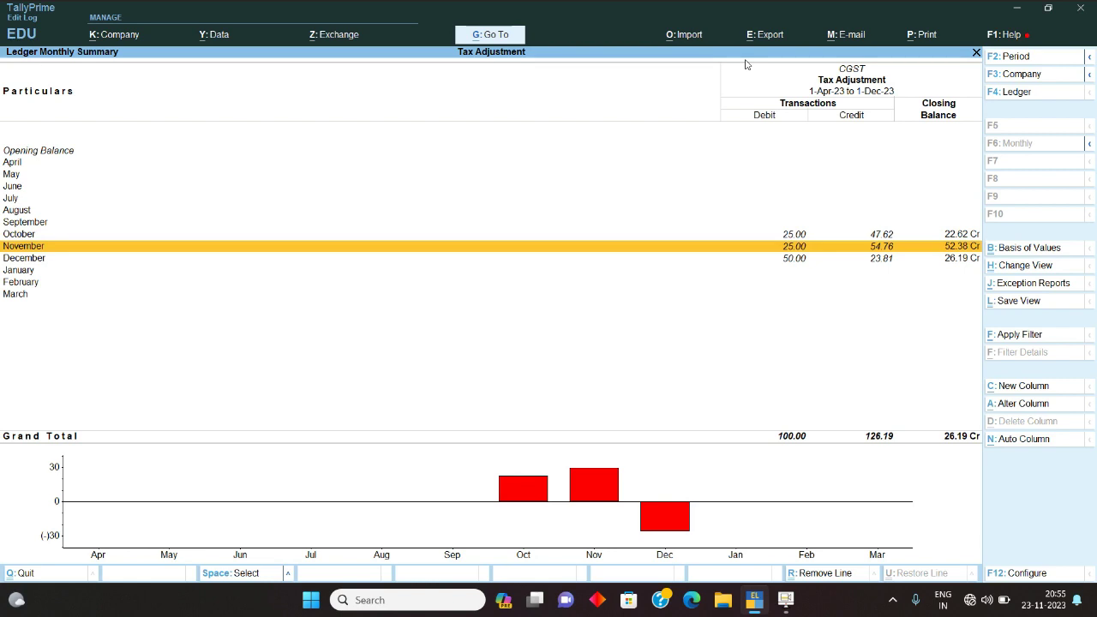
{"action": "key", "text": "Return"}
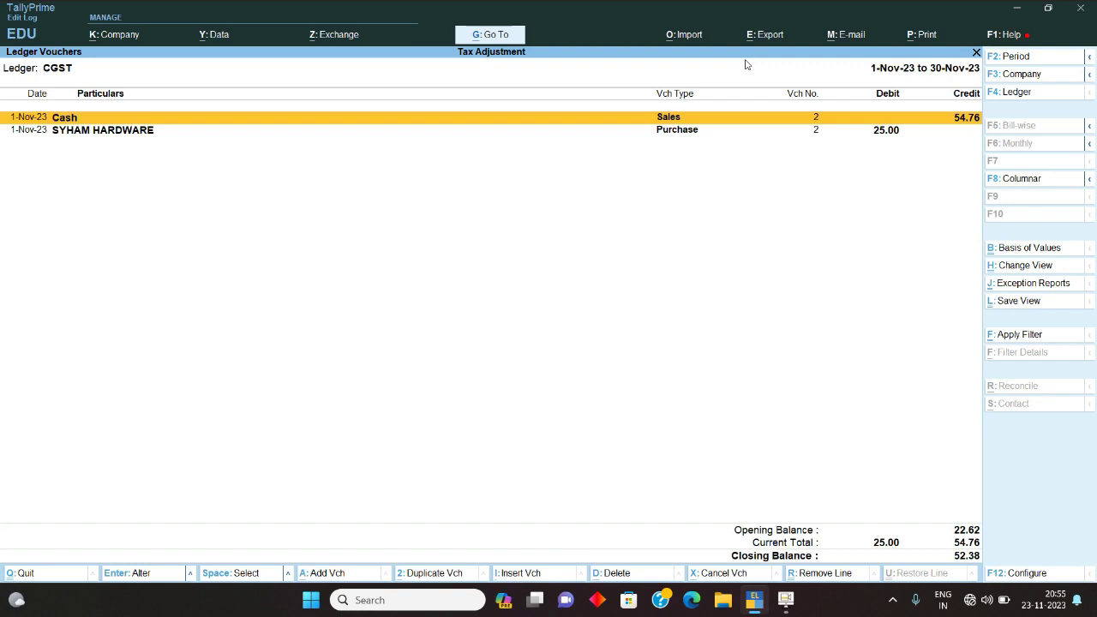
{"action": "key", "text": "Escape"}
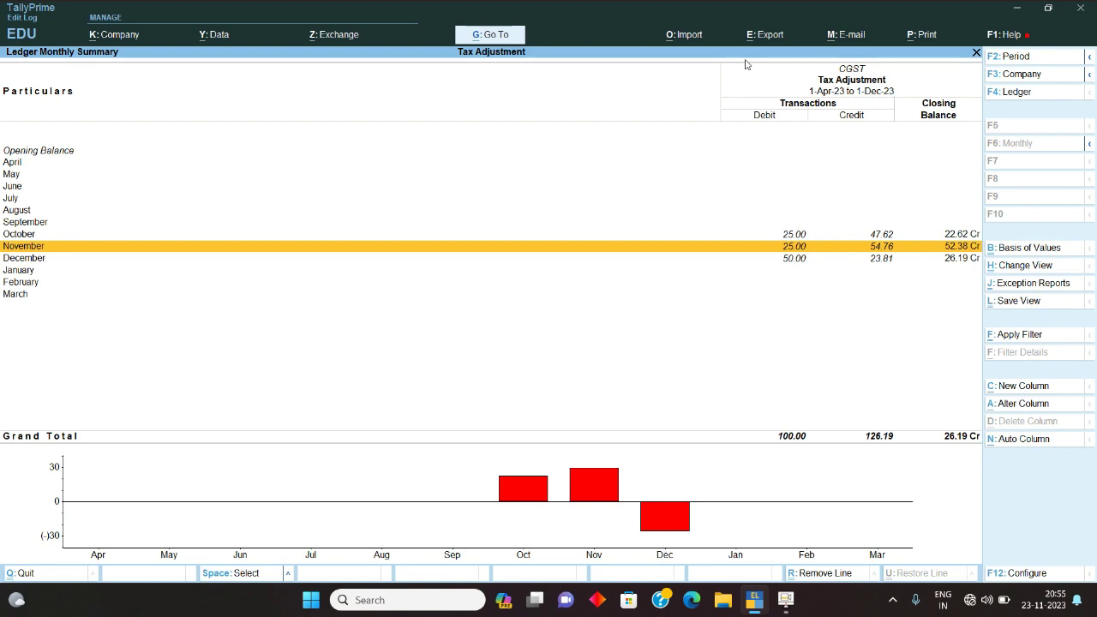
{"action": "key", "text": "Down"}
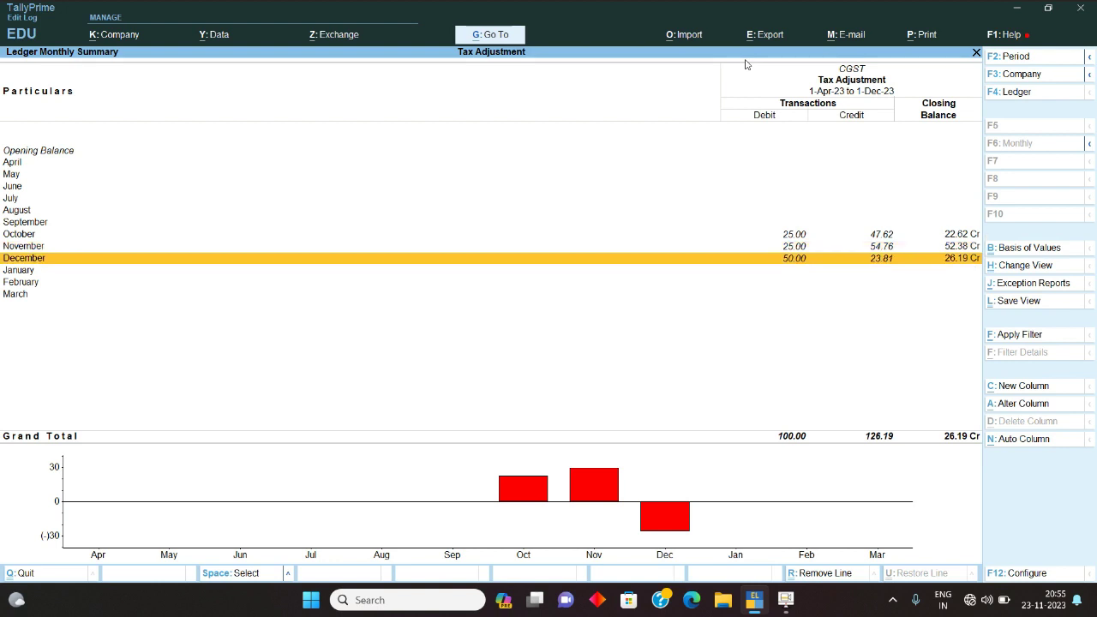
{"action": "key", "text": "Return"}
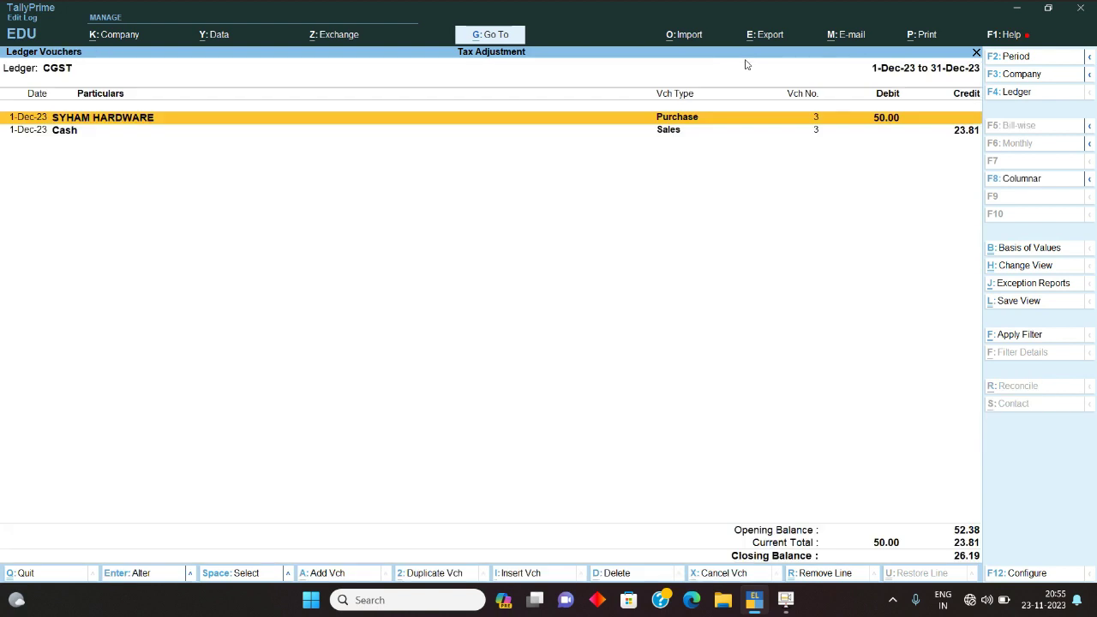
{"action": "key", "text": "Return"}
{"action": "key", "text": "BackSpace"}
{"action": "key", "text": "BackSpace"}
{"action": "key", "text": "BackSpace"}
{"action": "key", "text": "BackSpace"}
{"action": "key", "text": "BackSpace"}
{"action": "key", "text": "BackSpace"}
{"action": "key", "text": "BackSpace"}
{"action": "key", "text": "BackSpace"}
{"action": "key", "text": "Escape"}
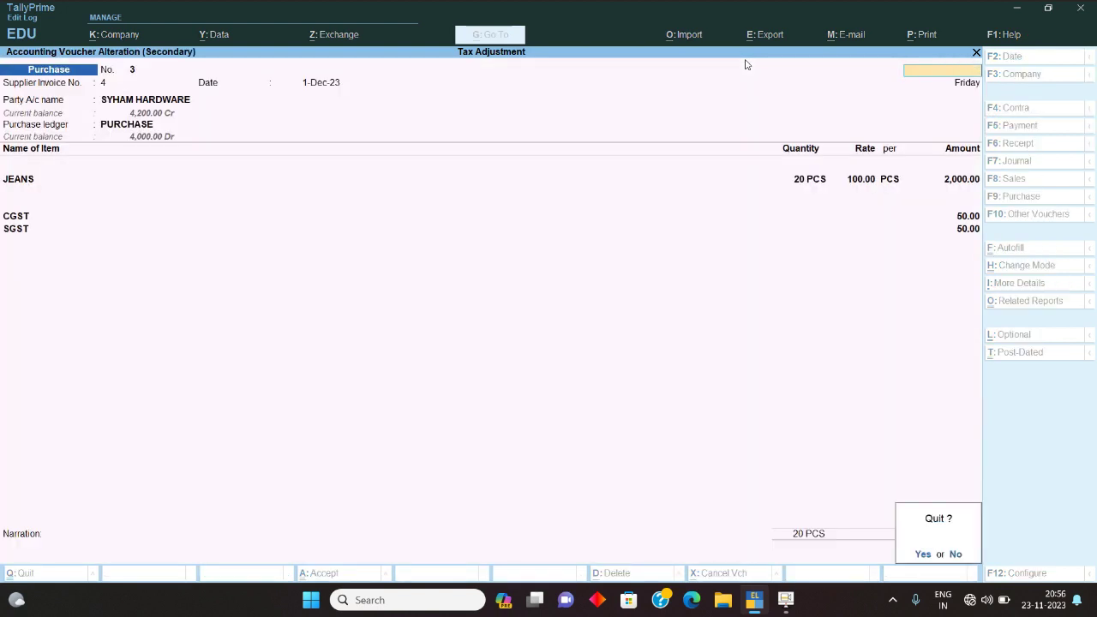
{"action": "key", "text": "y"}
{"action": "key", "text": "Escape"}
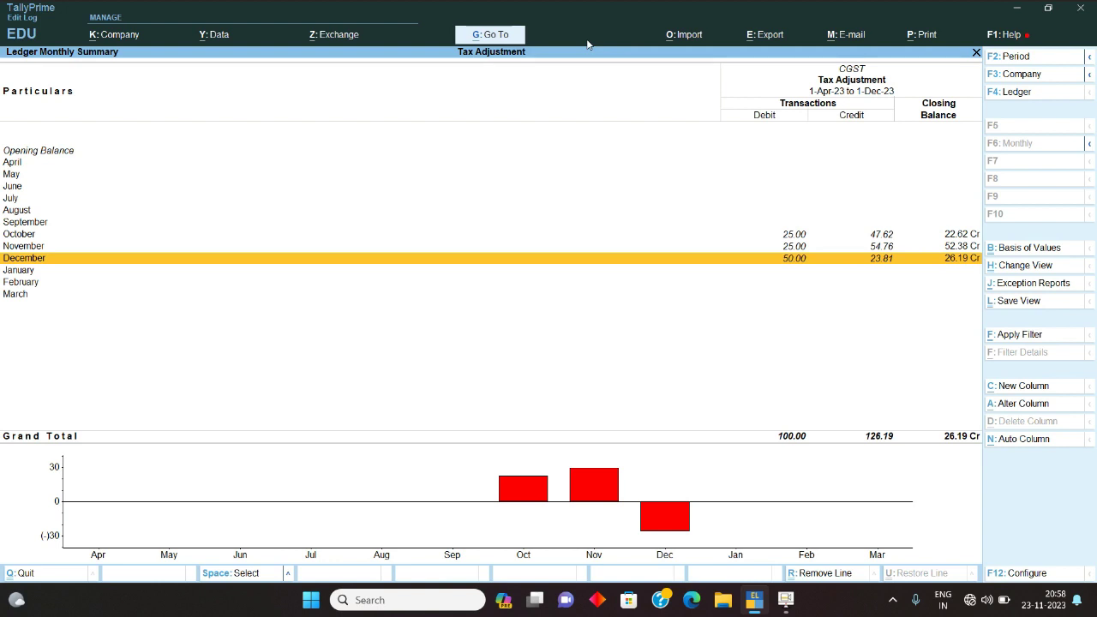
Step: Return to the Balance Sheet and check the CGST and SGST electronic cash ledger balances under Current Assets
{"action": "key", "text": "Escape"}
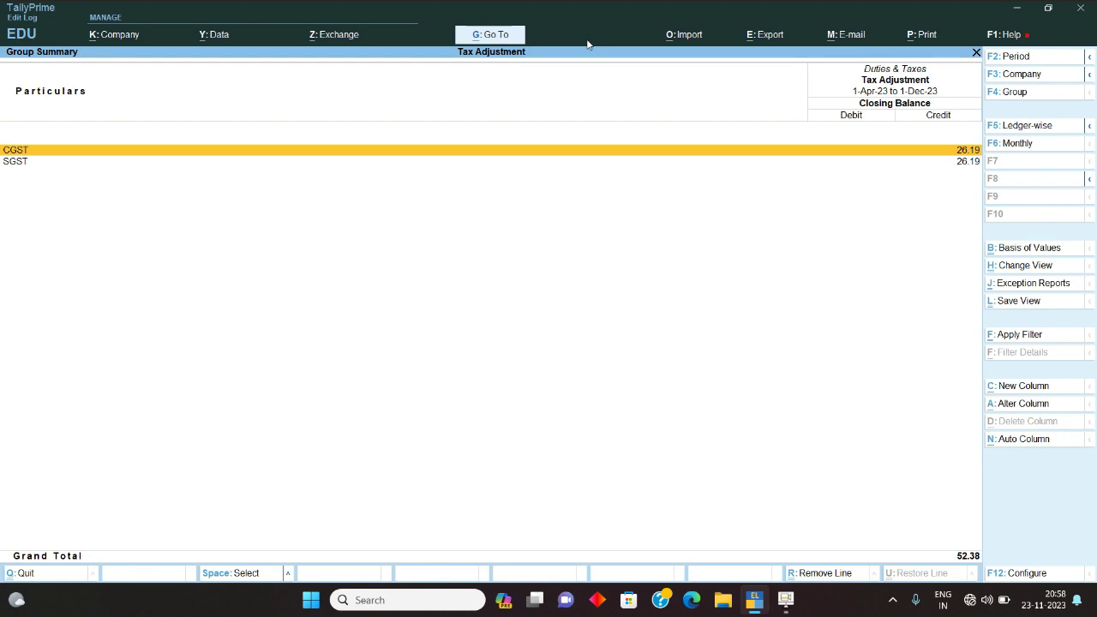
{"action": "key", "text": "Escape"}
{"action": "key", "text": "Escape"}
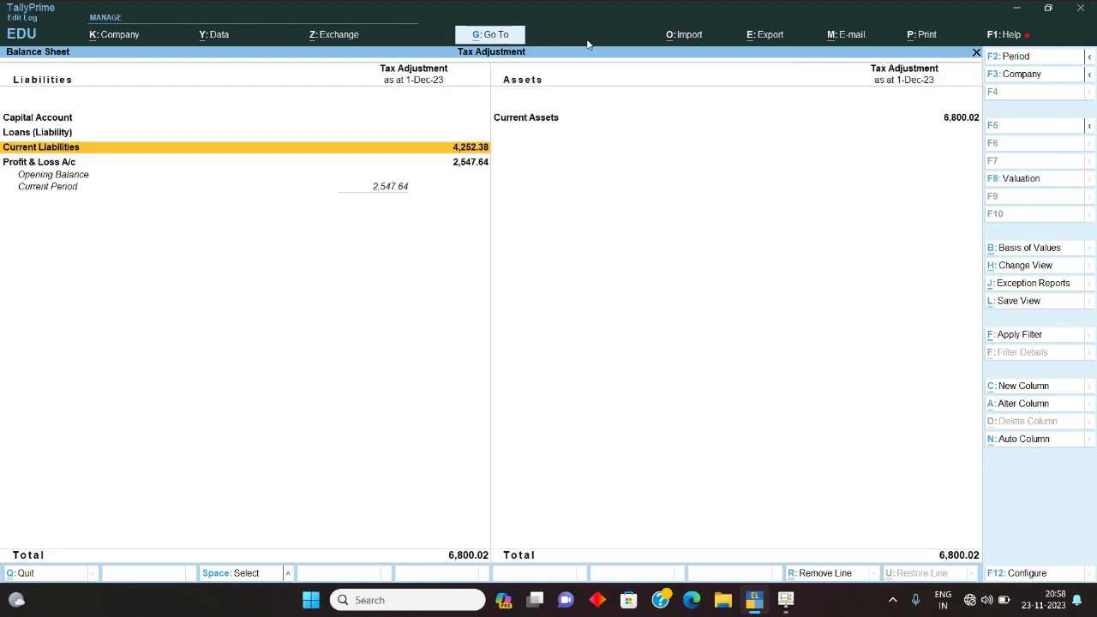
{"action": "key", "text": "Right"}
{"action": "key", "text": "Return"}
{"action": "key", "text": "Down"}
{"action": "key", "text": "Down"}
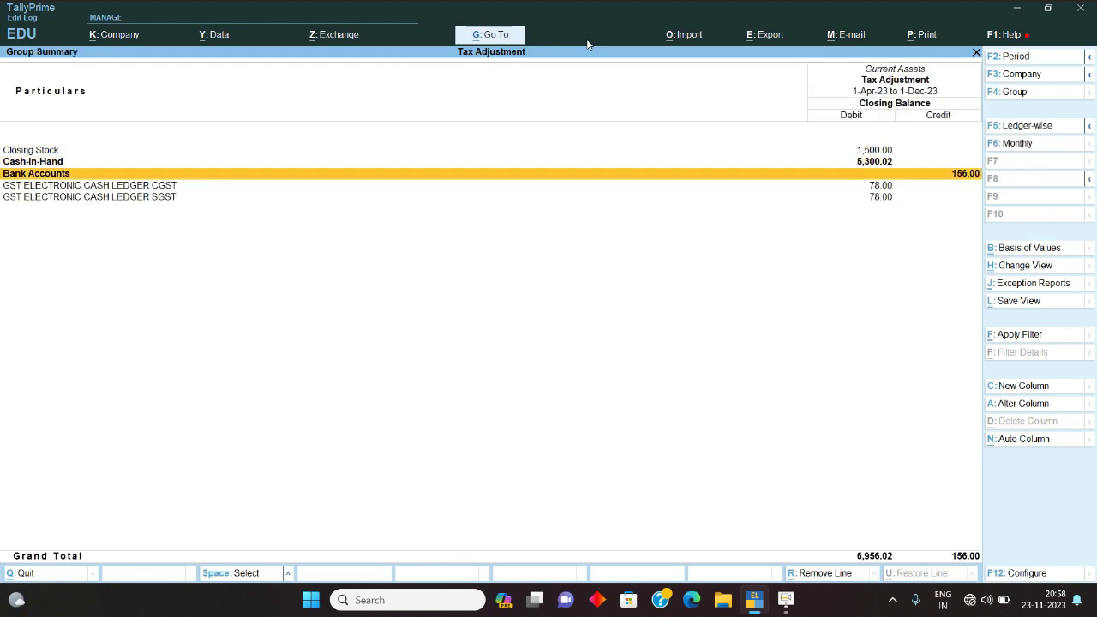
{"action": "key", "text": "Down"}
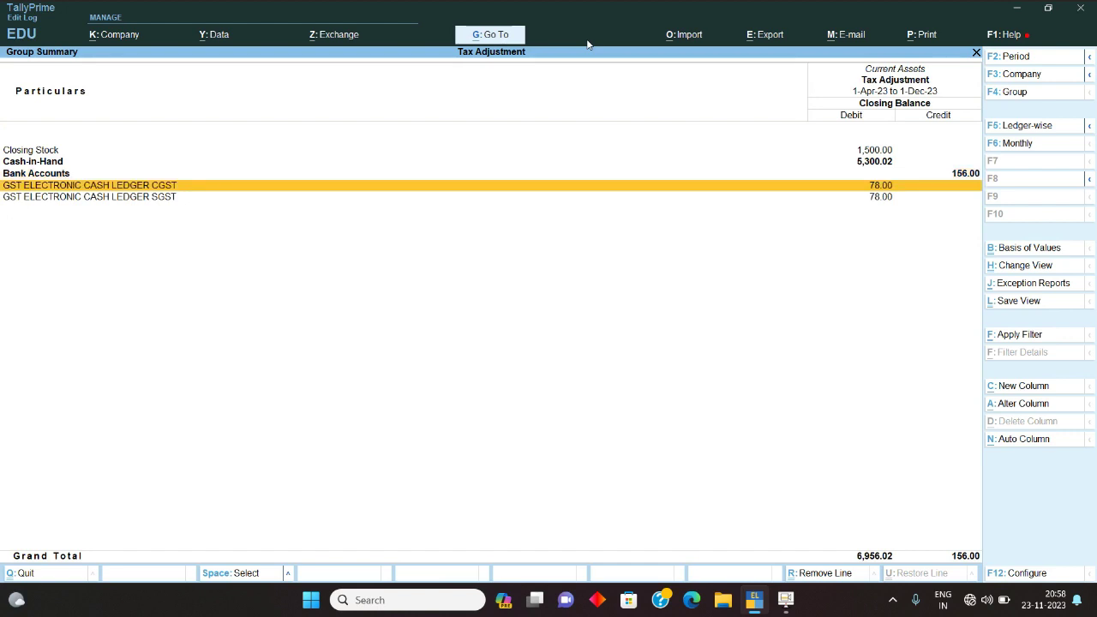
{"action": "key", "text": "Down"}
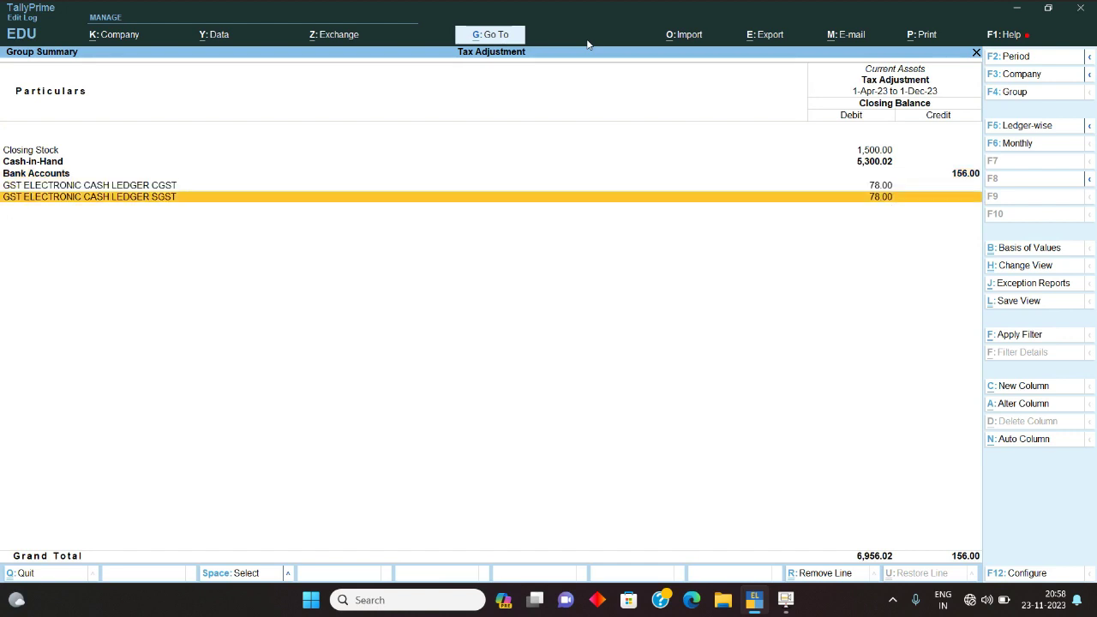
Step: Go back to Current Liabilities in the Balance Sheet and view the CGST and SGST balances under Duties & Taxes
{"action": "key", "text": "Escape"}
{"action": "key", "text": "Left"}
{"action": "key", "text": "Down"}
{"action": "key", "text": "Down"}
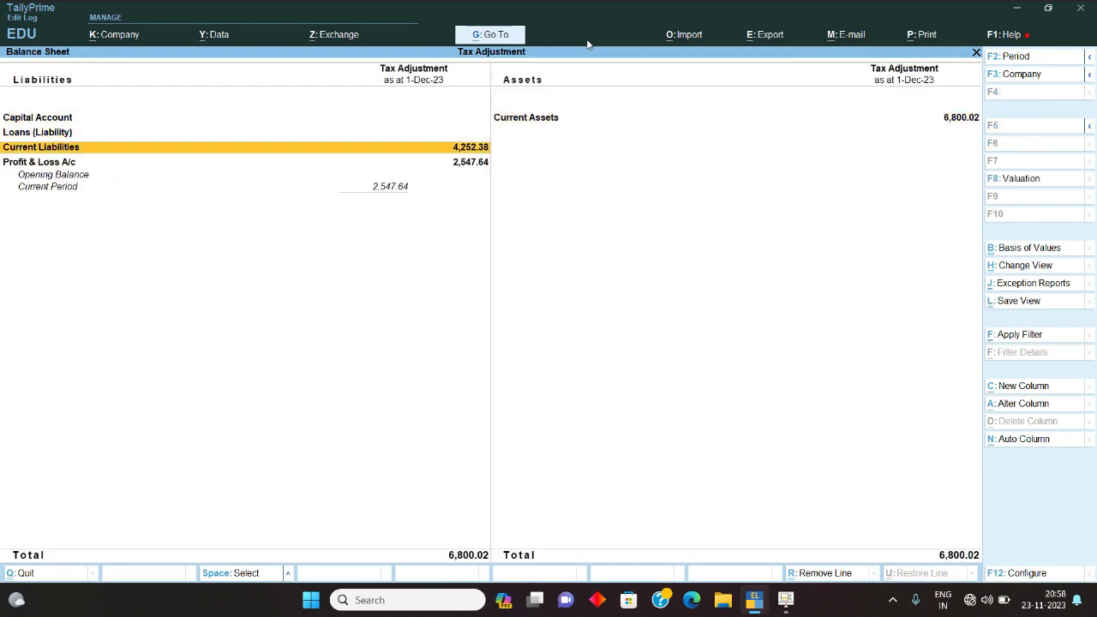
{"action": "key", "text": "Return"}
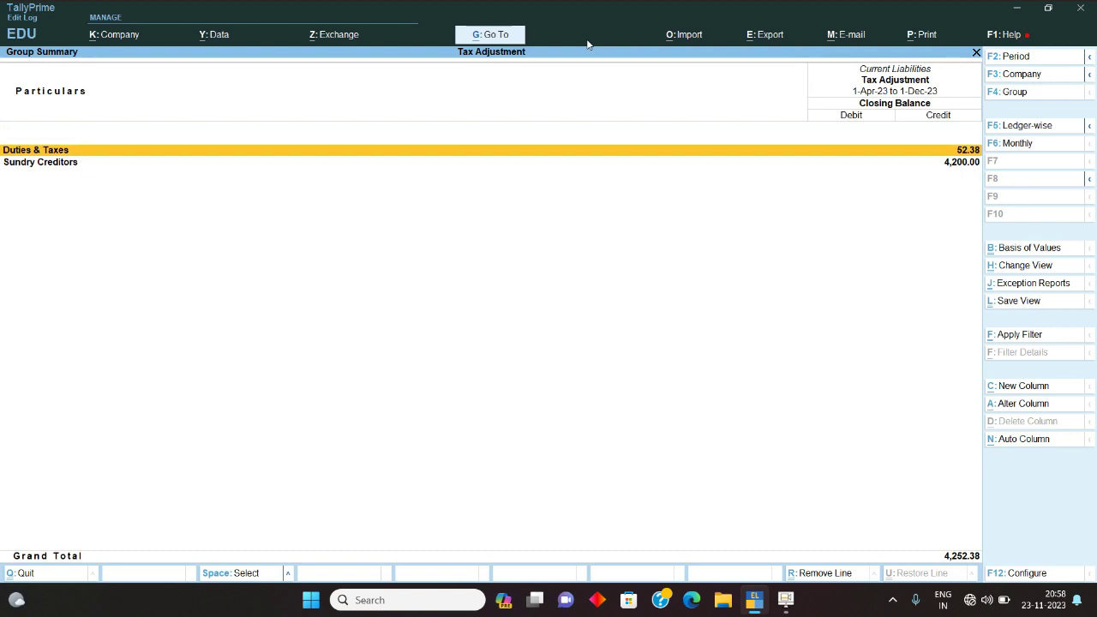
{"action": "key", "text": "Return"}
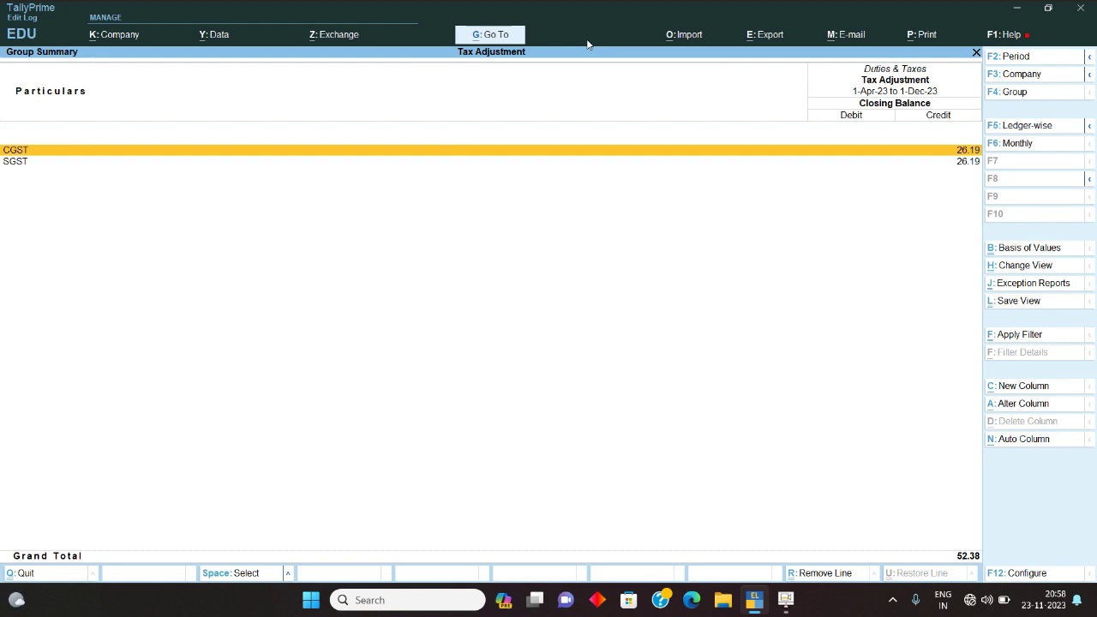
Step: Leave the Balance Sheet and start a journal voucher dated 2-Jan-24
{"action": "key", "text": "Escape"}
{"action": "key", "text": "Escape"}
{"action": "key", "text": "Escape"}
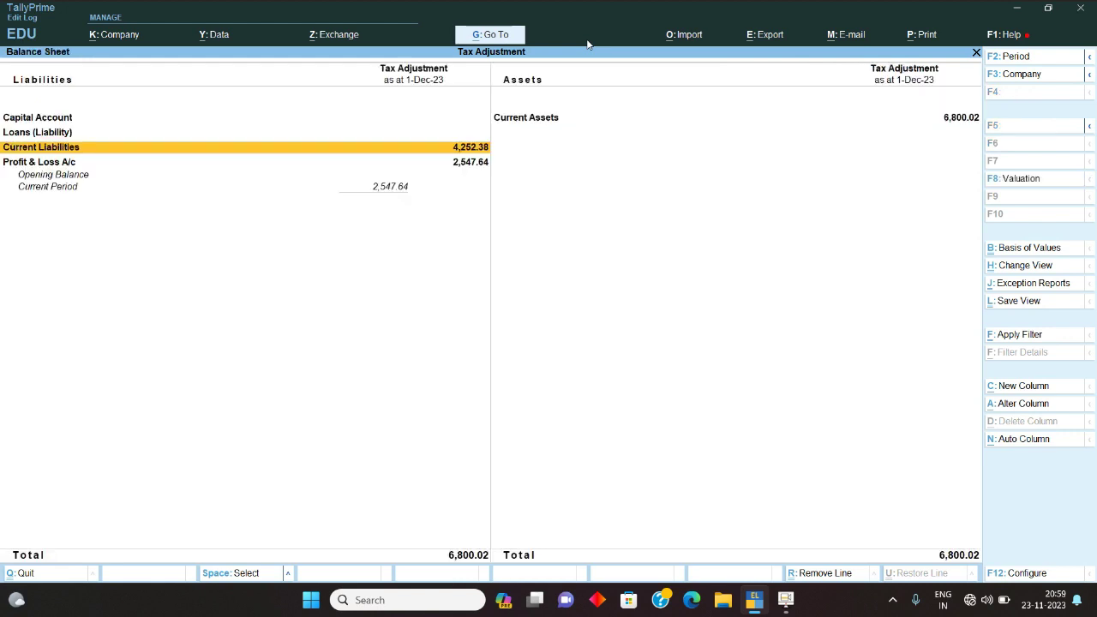
{"action": "key", "text": "v"}
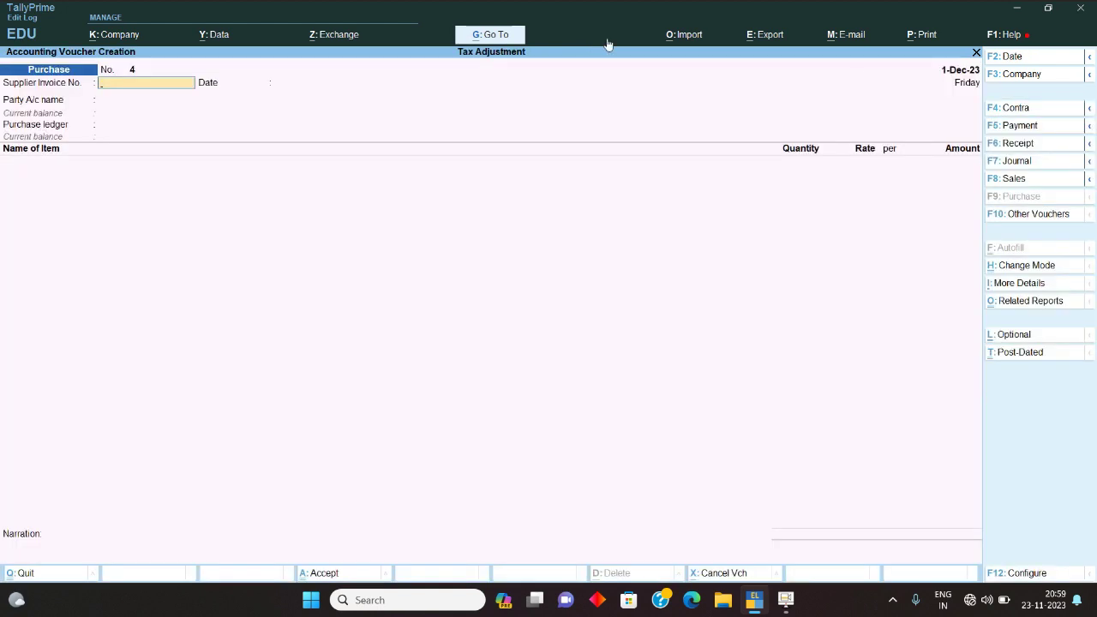
{"action": "left_click", "coordinate": [1015, 167]}
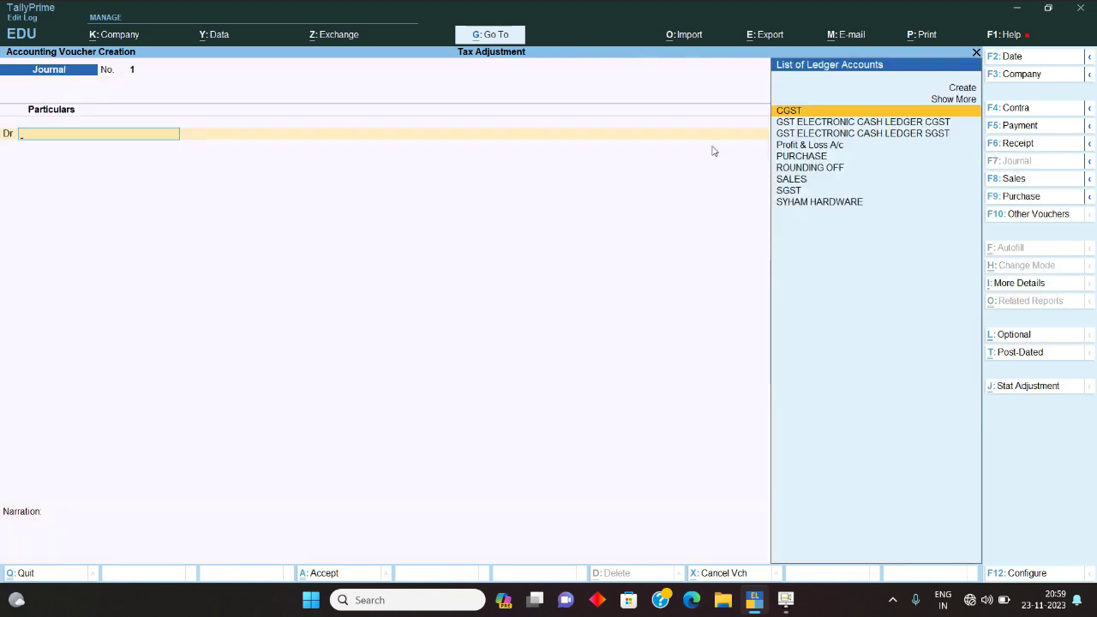
{"action": "left_click", "coordinate": [1022, 58]}
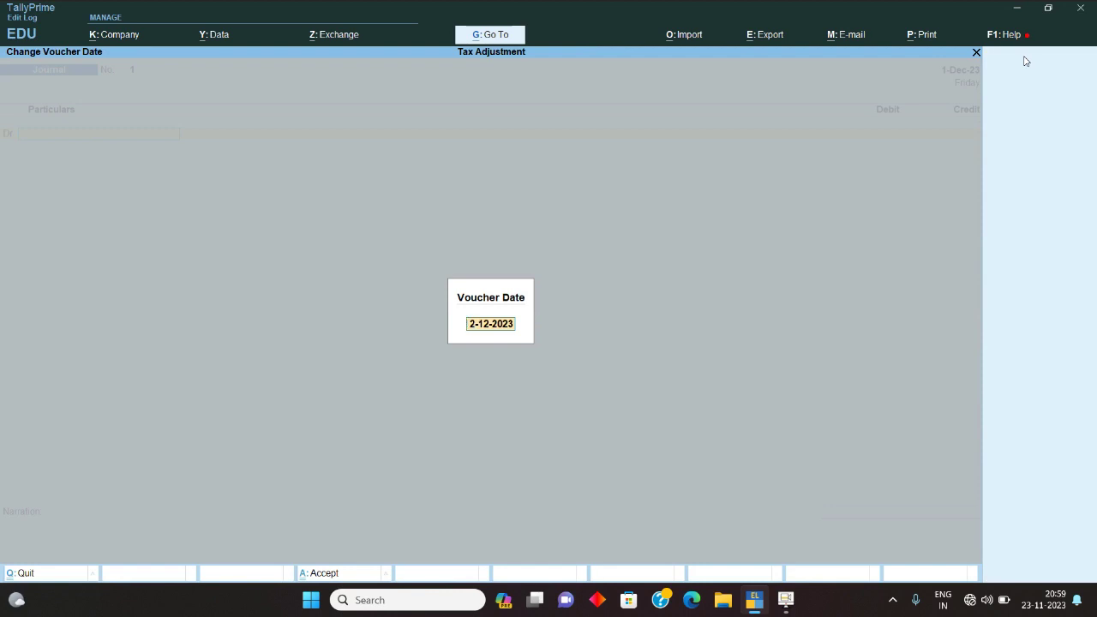
{"action": "type", "text": "2-1"}
{"action": "key", "text": "Return"}
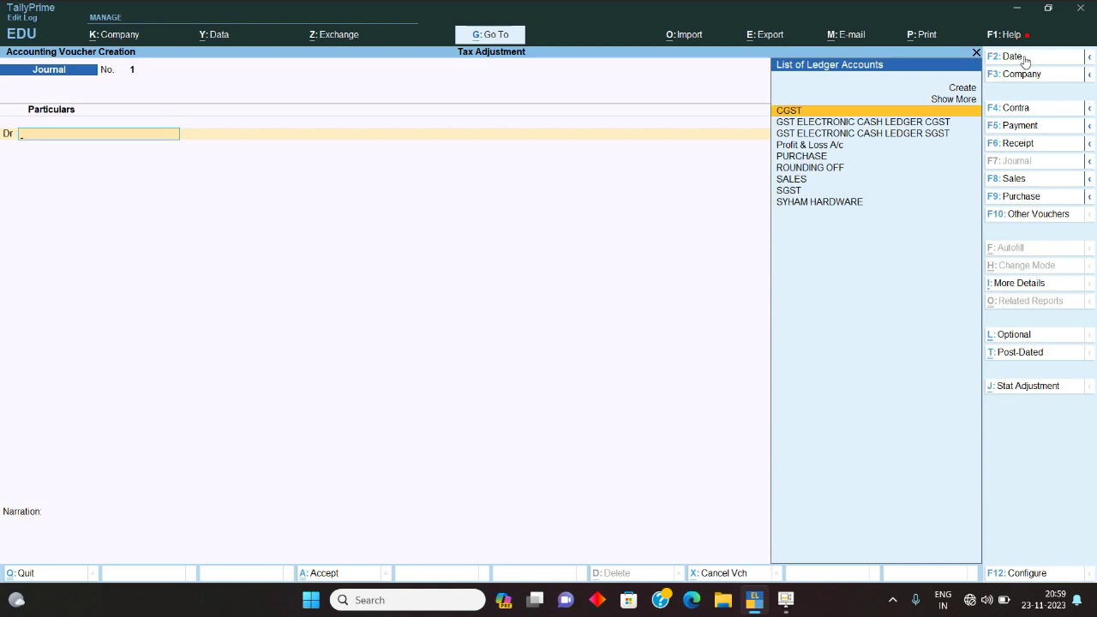
Step: Debit the CGST and SGST ledgers 26.00 each in the journal voucher
{"action": "type", "text": "C"}
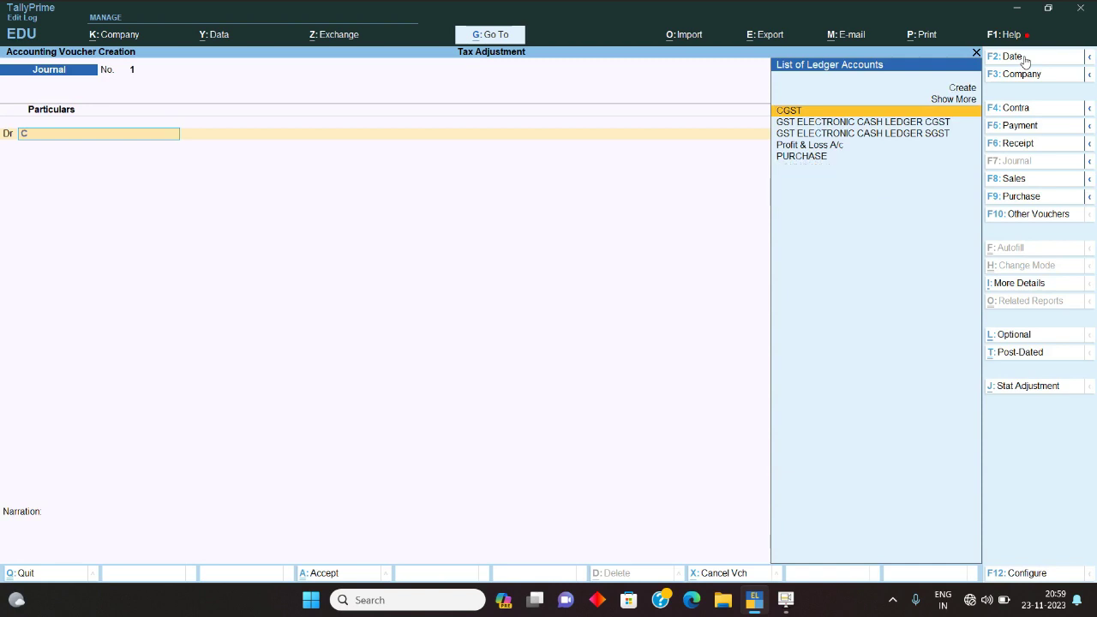
{"action": "key", "text": "Return"}
{"action": "type", "text": "26"}
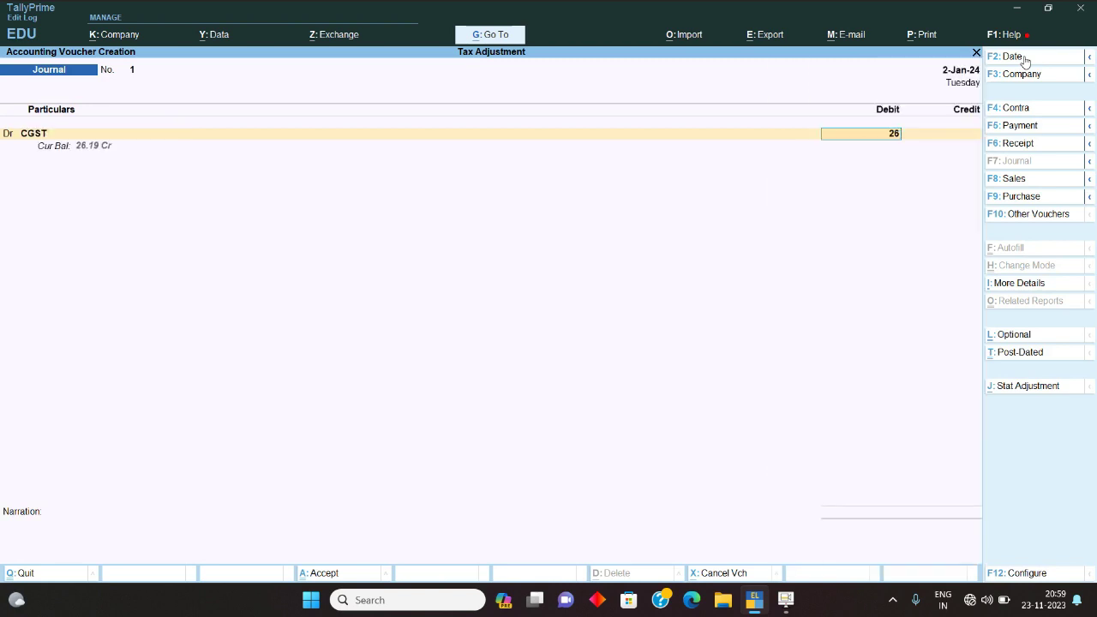
{"action": "key", "text": "Return"}
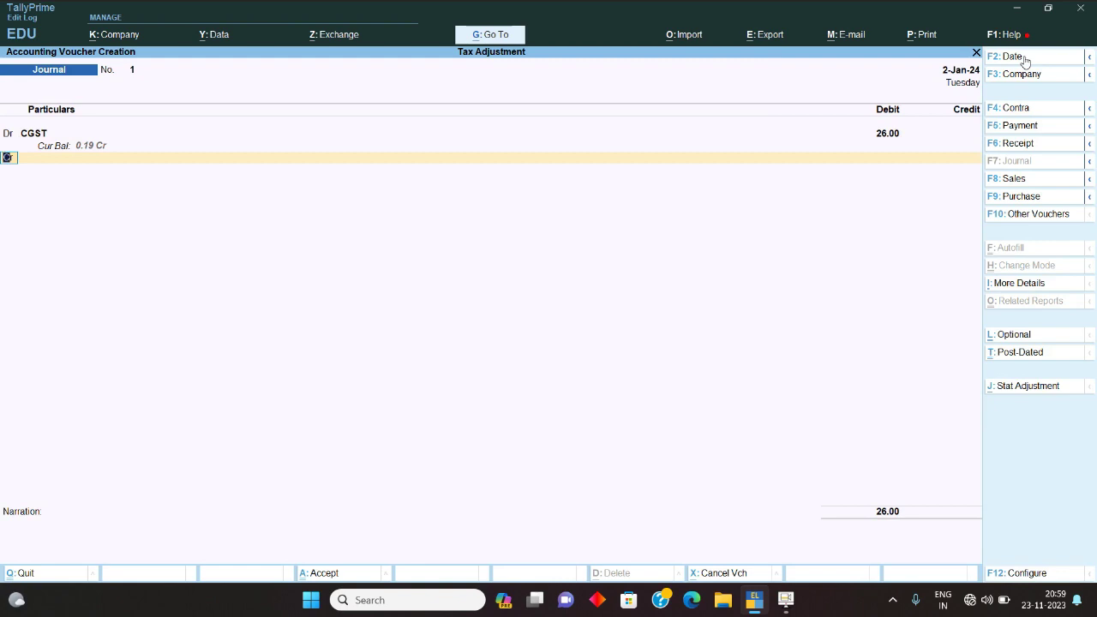
{"action": "type", "text": "D"}
{"action": "key", "text": "Return"}
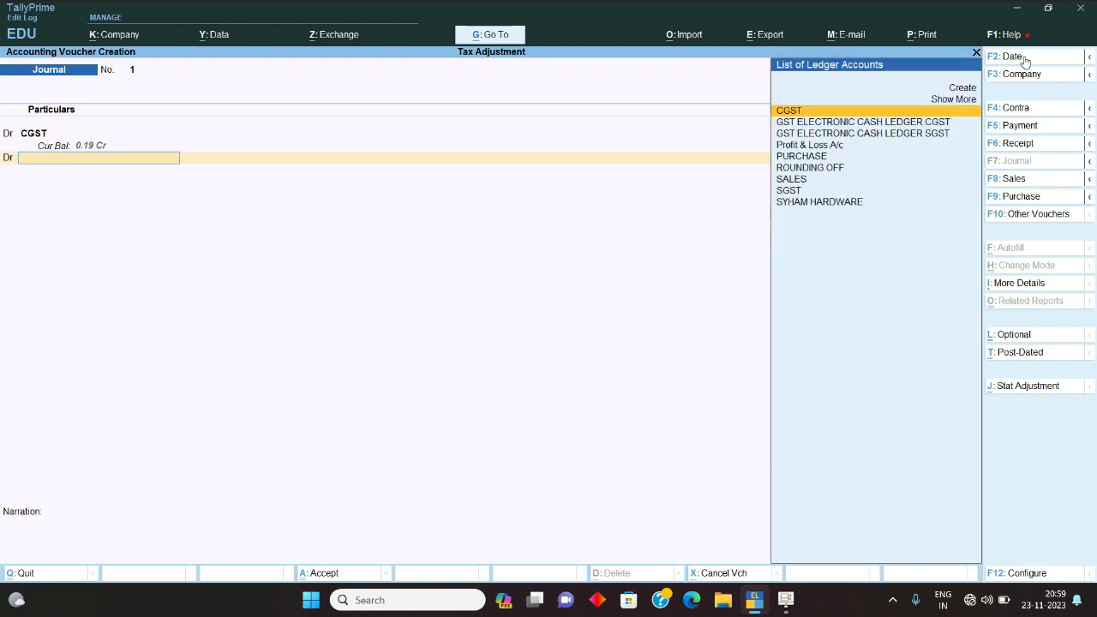
{"action": "type", "text": "sg"}
{"action": "key", "text": "Return"}
{"action": "type", "text": "26"}
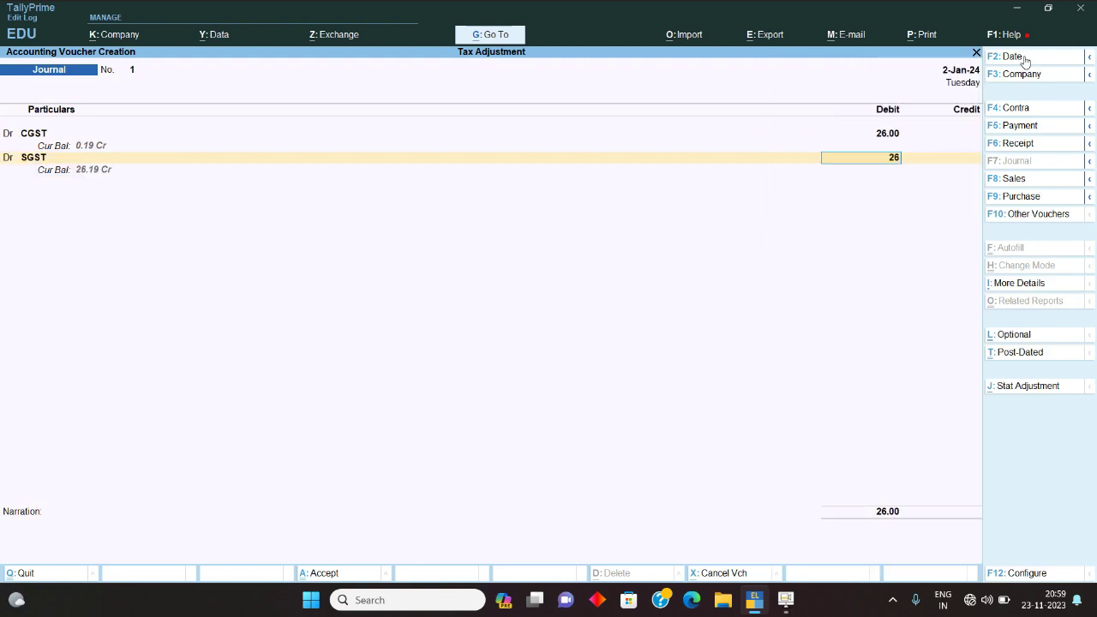
{"action": "key", "text": "Return"}
Step: Credit GST ELECTRONIC CASH LEDGER CGST with 26.00 in the journal voucher
{"action": "key", "text": "Return"}
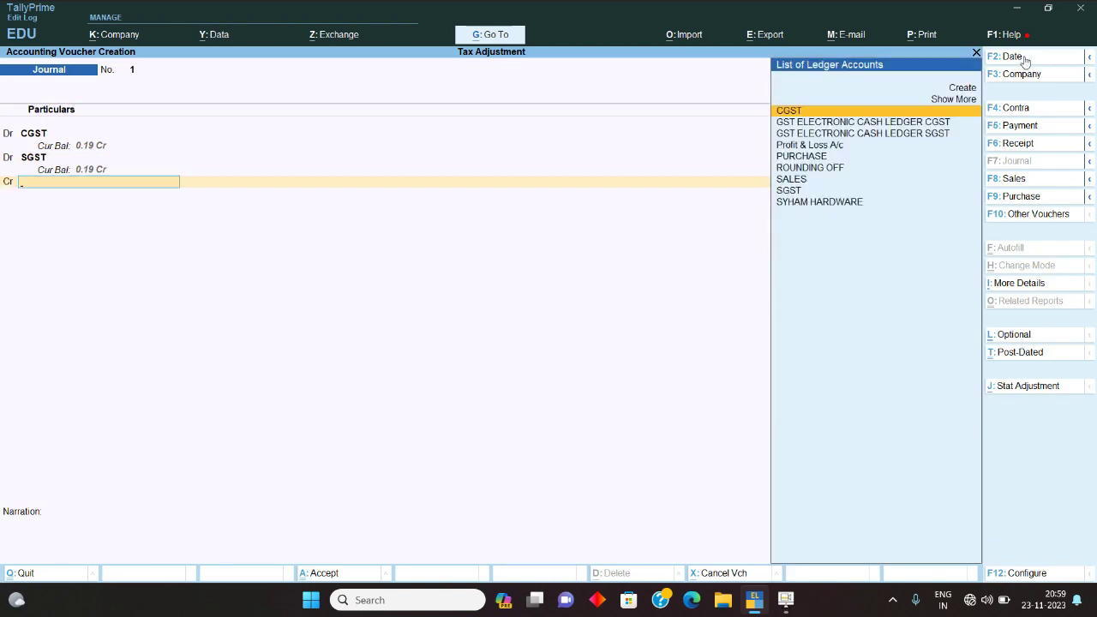
{"action": "type", "text": "GS"}
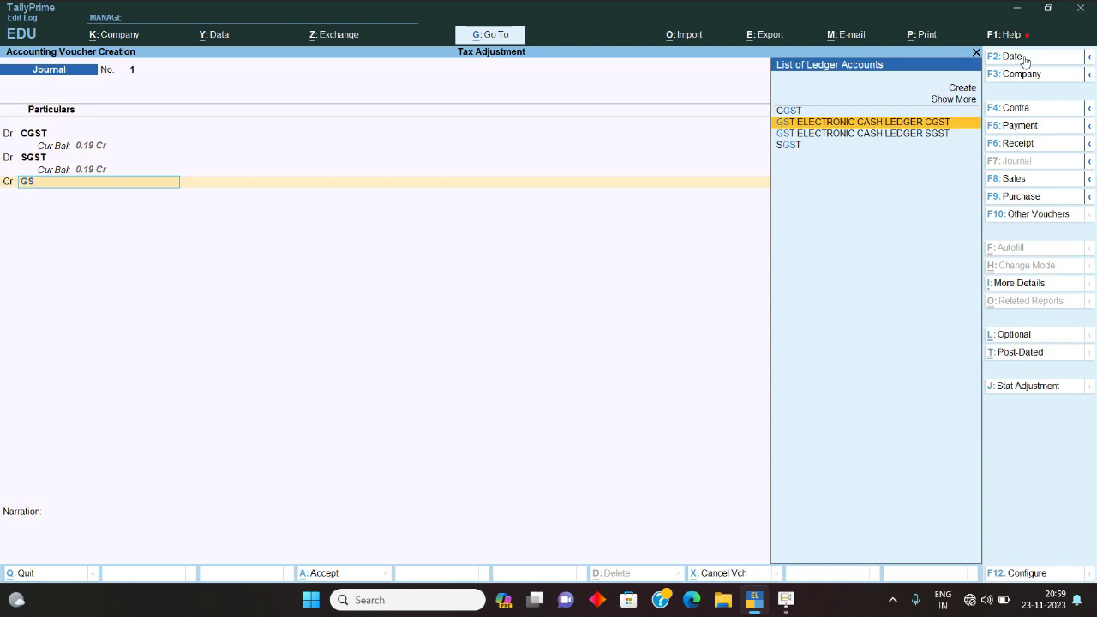
{"action": "key", "text": "Return"}
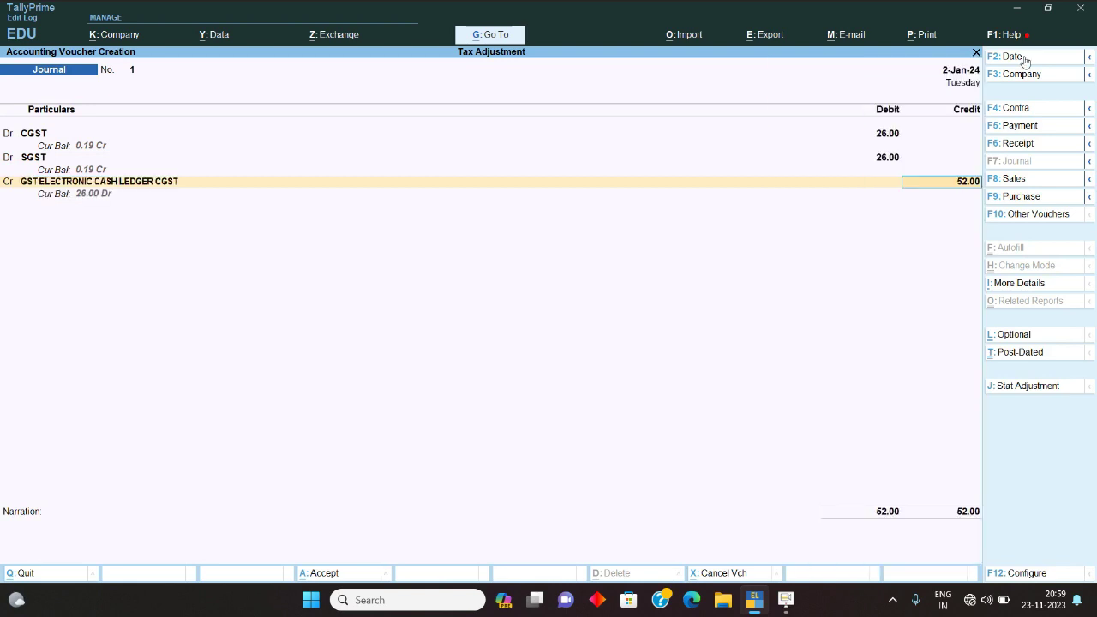
{"action": "key", "text": "BackSpace"}
{"action": "type", "text": "26"}
{"action": "key", "text": "Return"}
Step: Credit GST ELECTRONIC CASH LEDGER SGST with 26.00, leave the narration blank and save the journal voucher
{"action": "key", "text": "Return"}
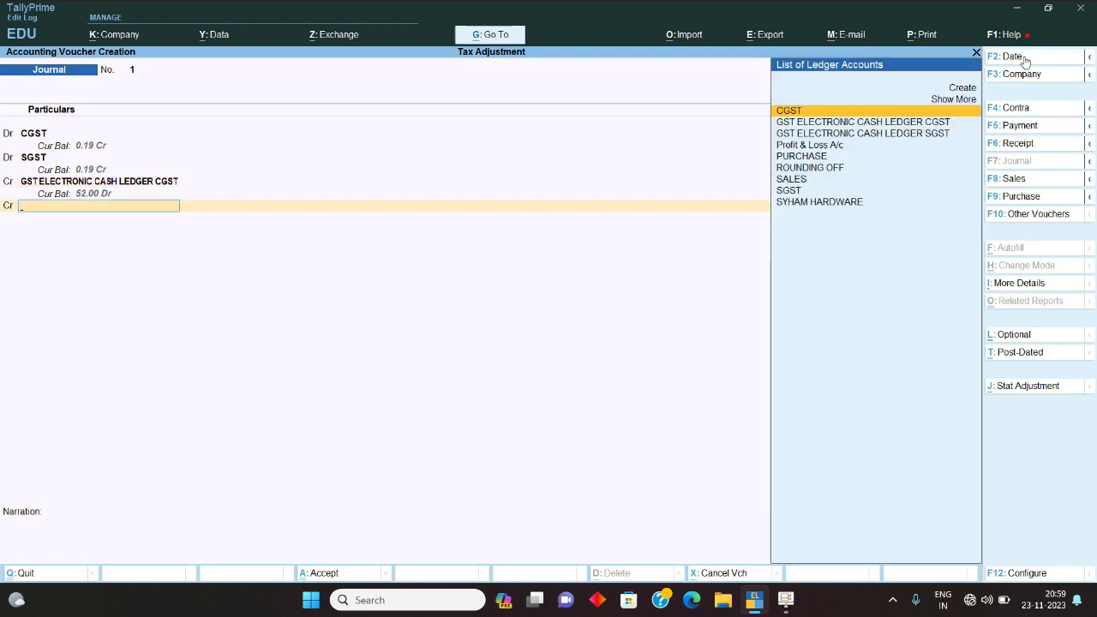
{"action": "key", "text": "Down"}
{"action": "key", "text": "Down"}
{"action": "key", "text": "Return"}
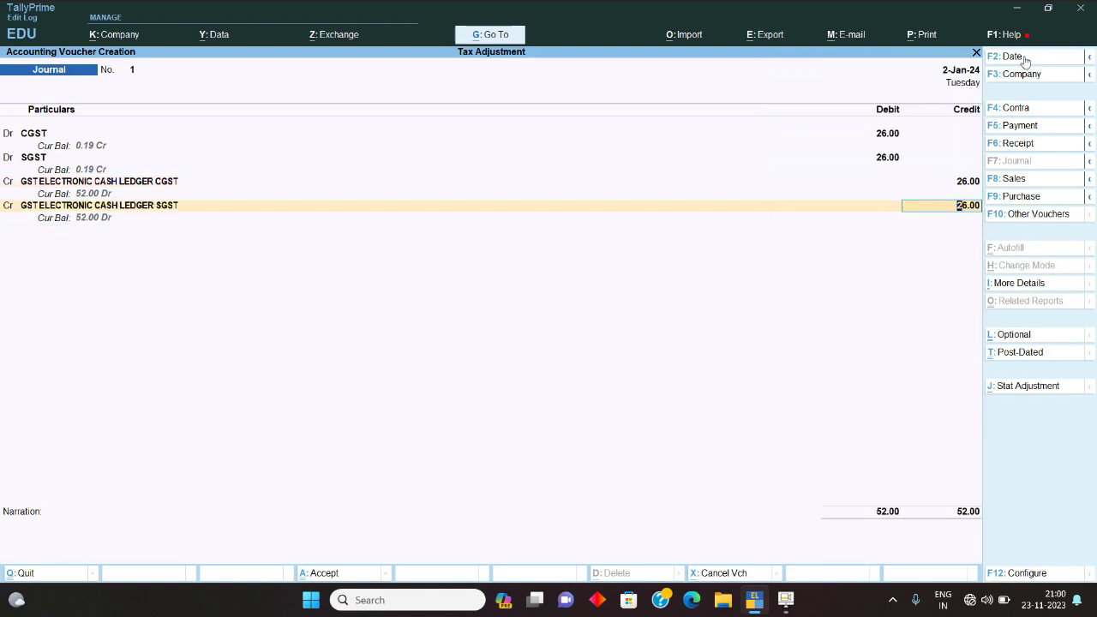
{"action": "key", "text": "Return"}
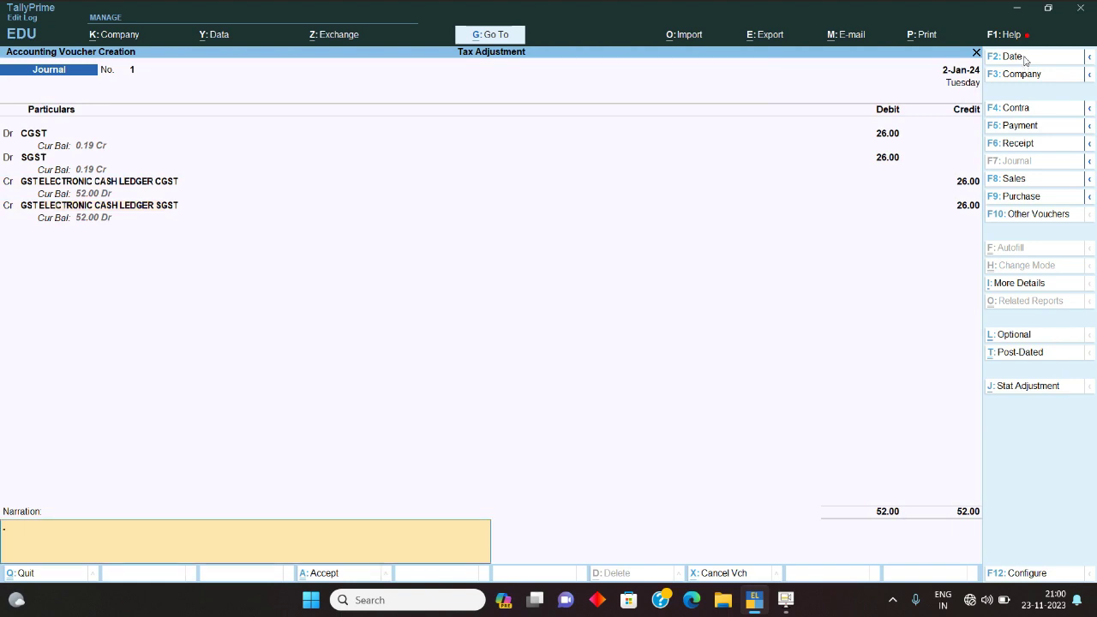
{"action": "key", "text": "Return"}
{"action": "key", "text": "Escape"}
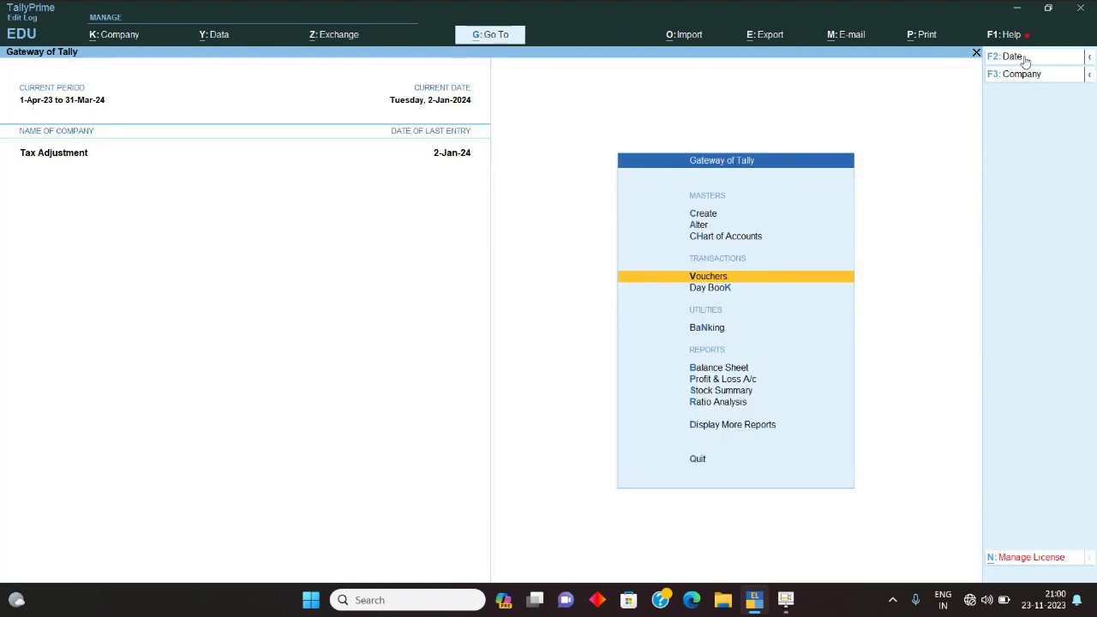
Step: Check the bank account and both electronic cash ledger balances under Current Assets in the Balance Sheet
{"action": "key", "text": "b"}
{"action": "key", "text": "Return"}
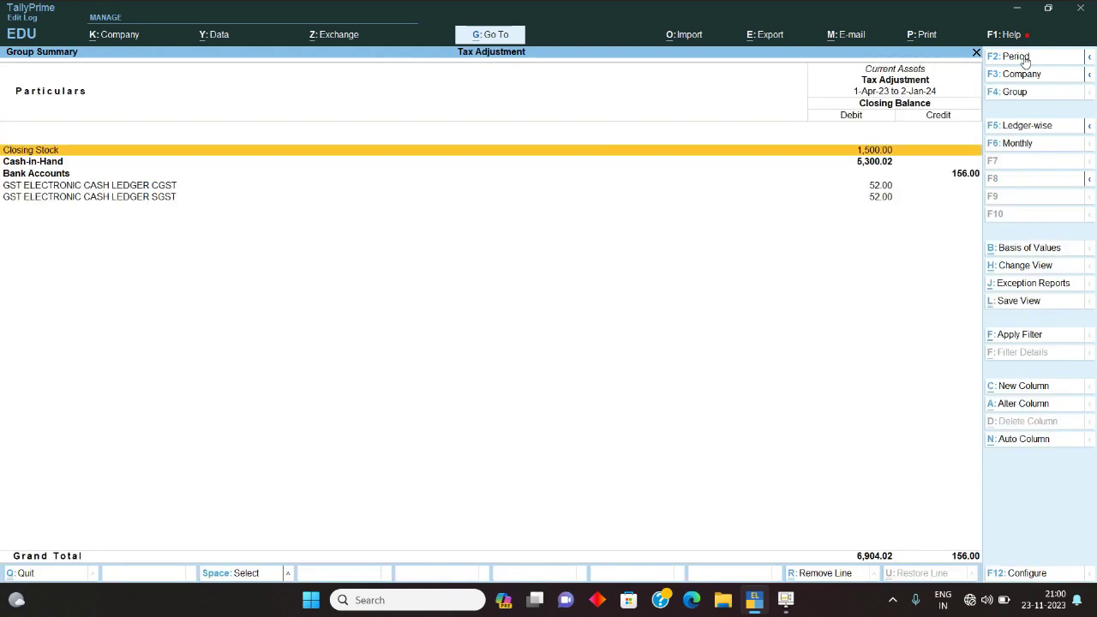
{"action": "key", "text": "Down"}
{"action": "key", "text": "Down"}
{"action": "key", "text": "Return"}
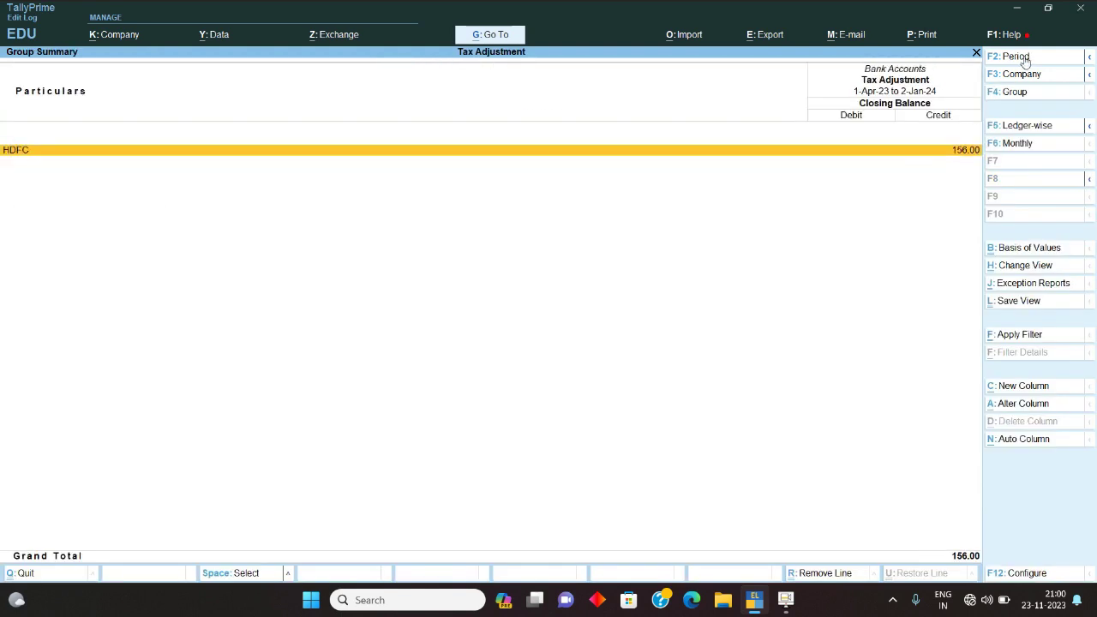
{"action": "key", "text": "Escape"}
{"action": "key", "text": "Down"}
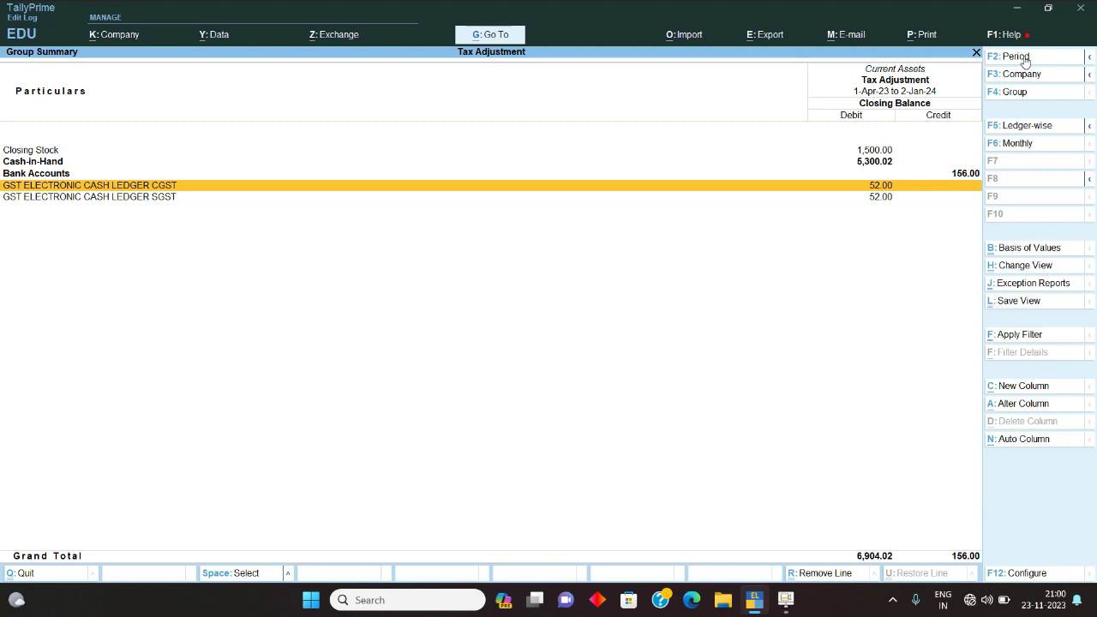
{"action": "key", "text": "Escape"}
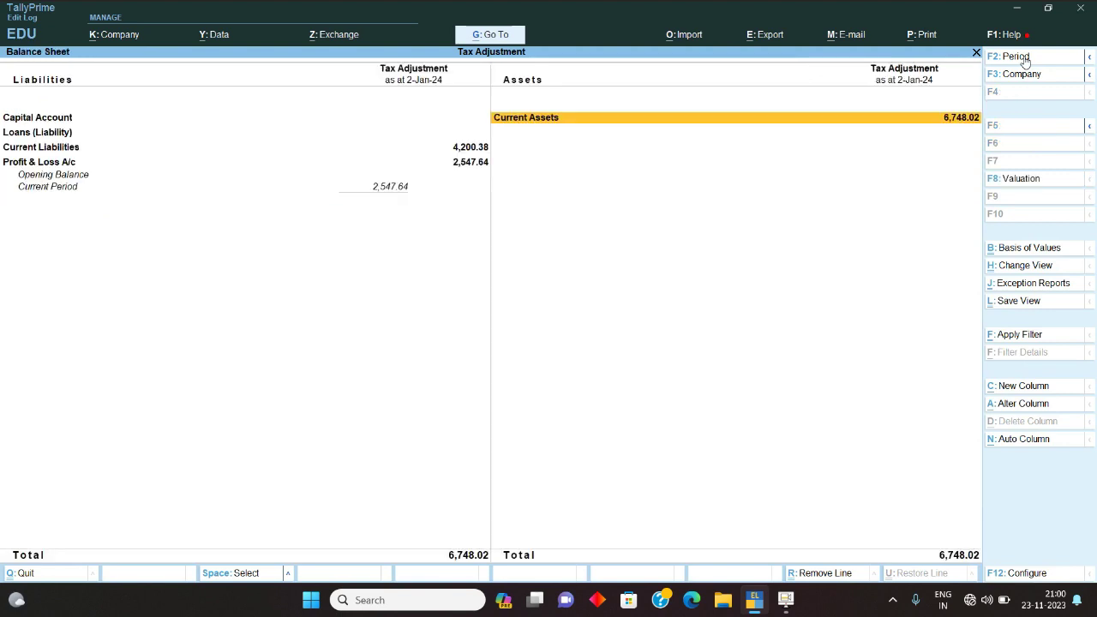
Step: Check the remaining CGST and SGST balances in Duties & Taxes under Current Liabilities, and leave the Balance Sheet
{"action": "key", "text": "Left"}
{"action": "key", "text": "Down"}
{"action": "key", "text": "Down"}
{"action": "key", "text": "Return"}
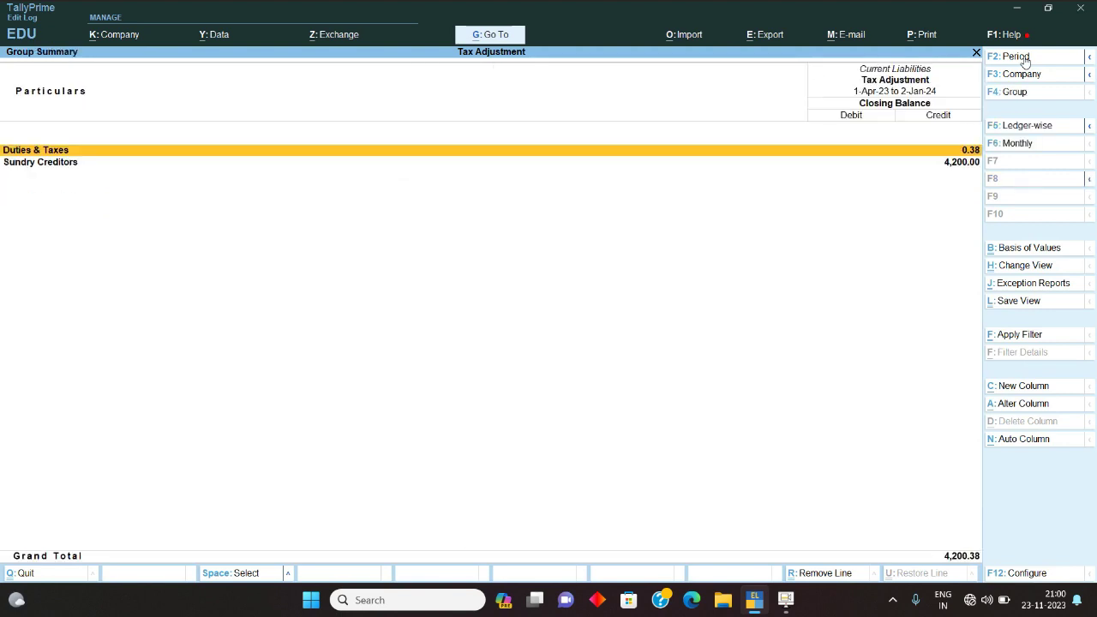
{"action": "key", "text": "Return"}
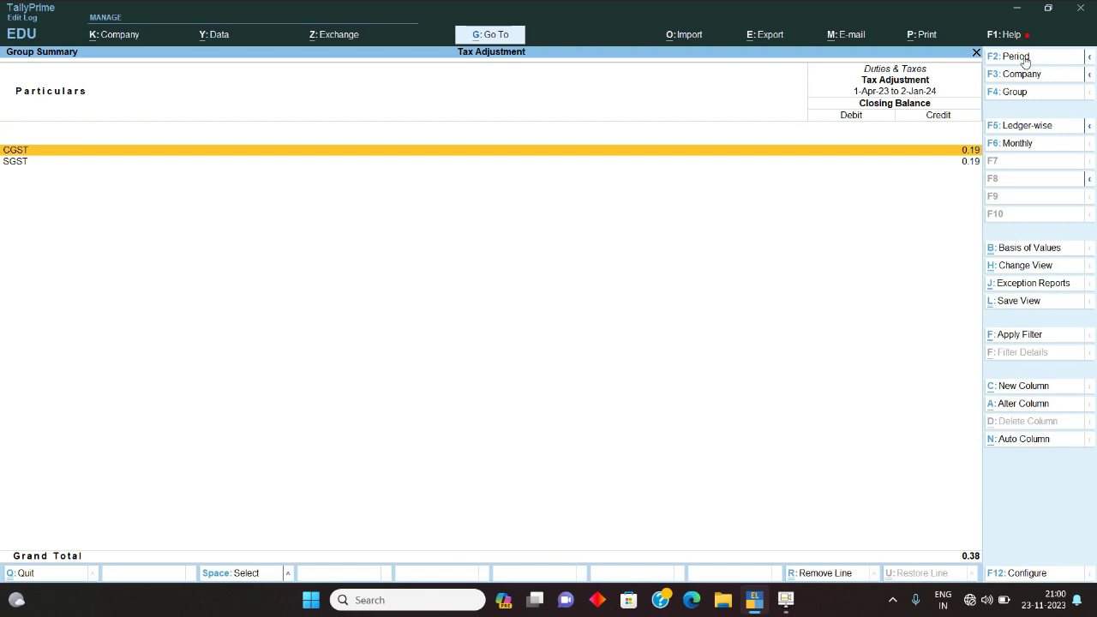
{"action": "key", "text": "Escape"}
{"action": "key", "text": "Escape"}
{"action": "key", "text": "Escape"}
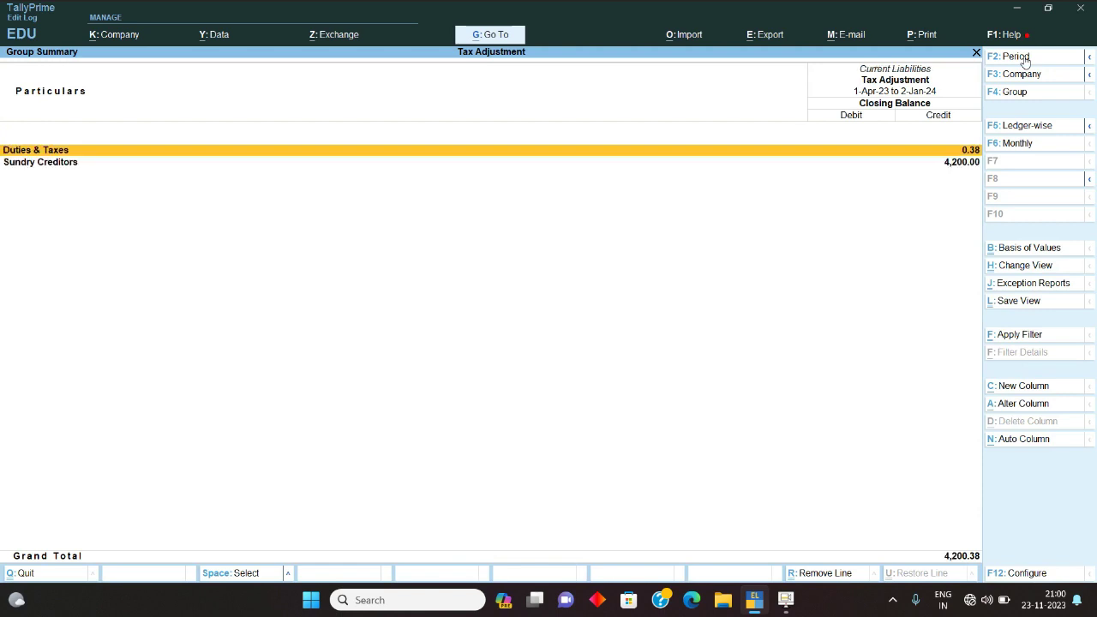
Step: Start another journal voucher dated 2-Jan-24 and debit the CGST and SGST ledgers 0.19 each
{"action": "key", "text": "v"}
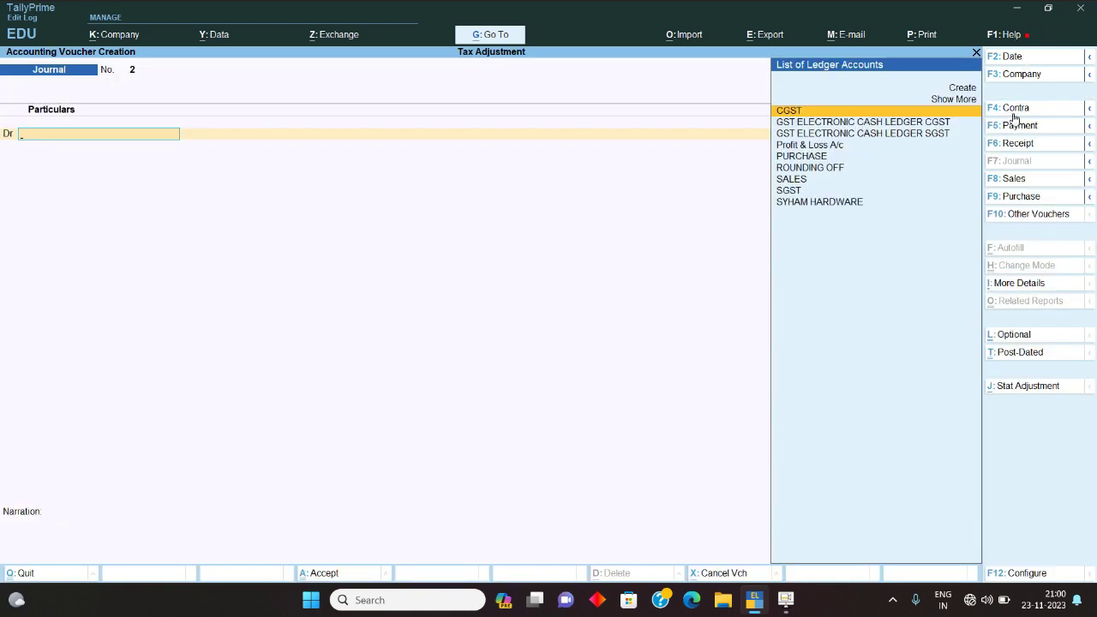
{"action": "left_click", "coordinate": [1028, 60]}
{"action": "key", "text": "Escape"}
{"action": "key", "text": "Return"}
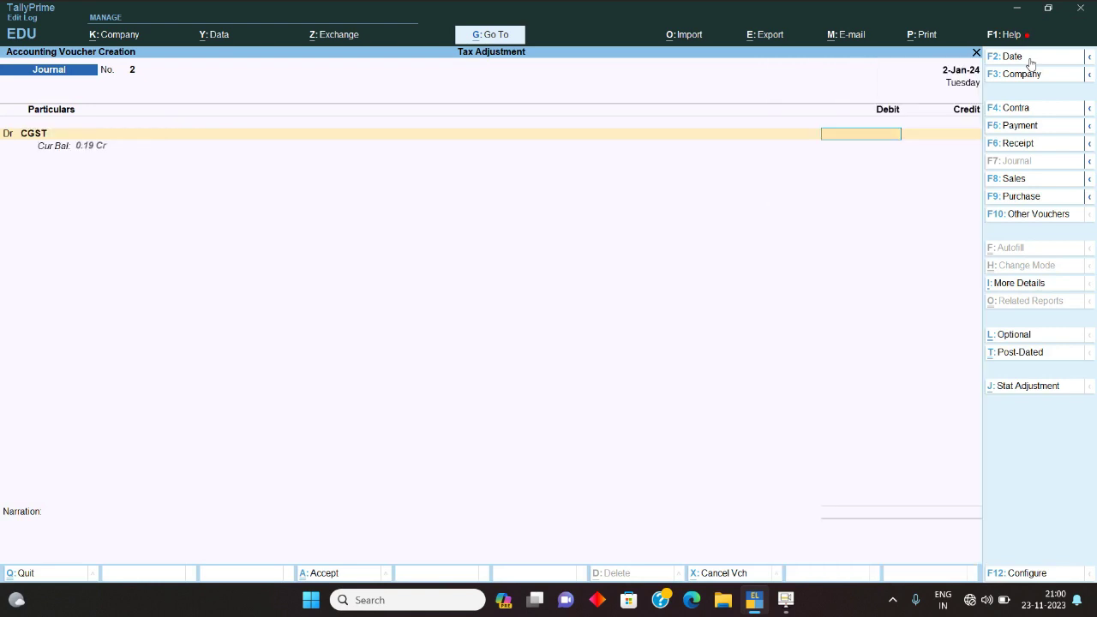
{"action": "type", "text": ".19"}
{"action": "key", "text": "Return"}
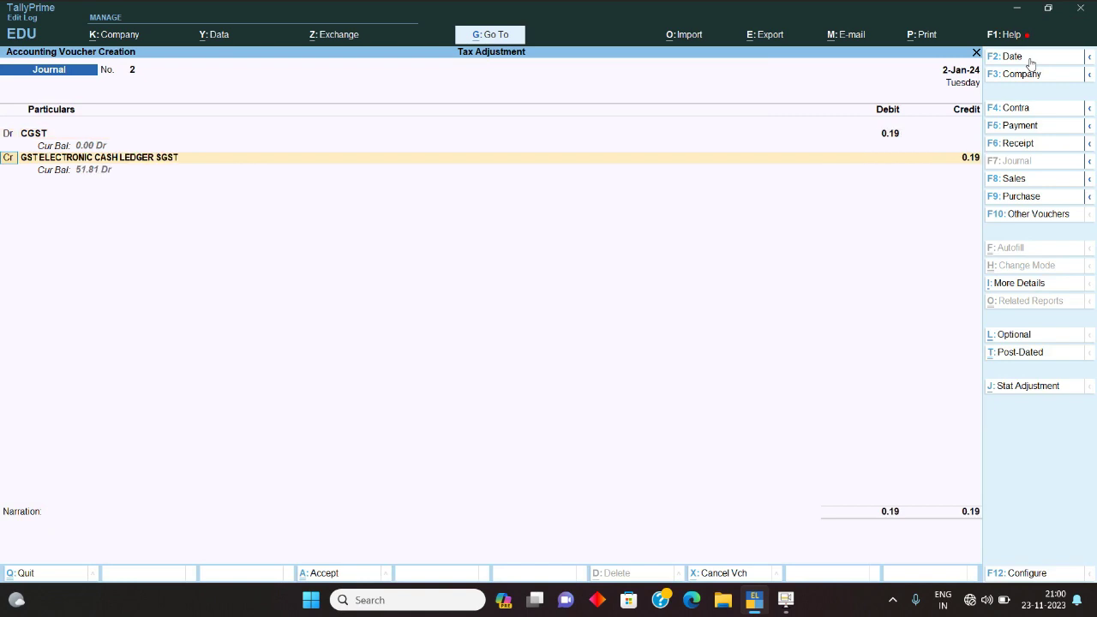
{"action": "key", "text": "Return"}
{"action": "type", "text": "SGST"}
{"action": "key", "text": "Return"}
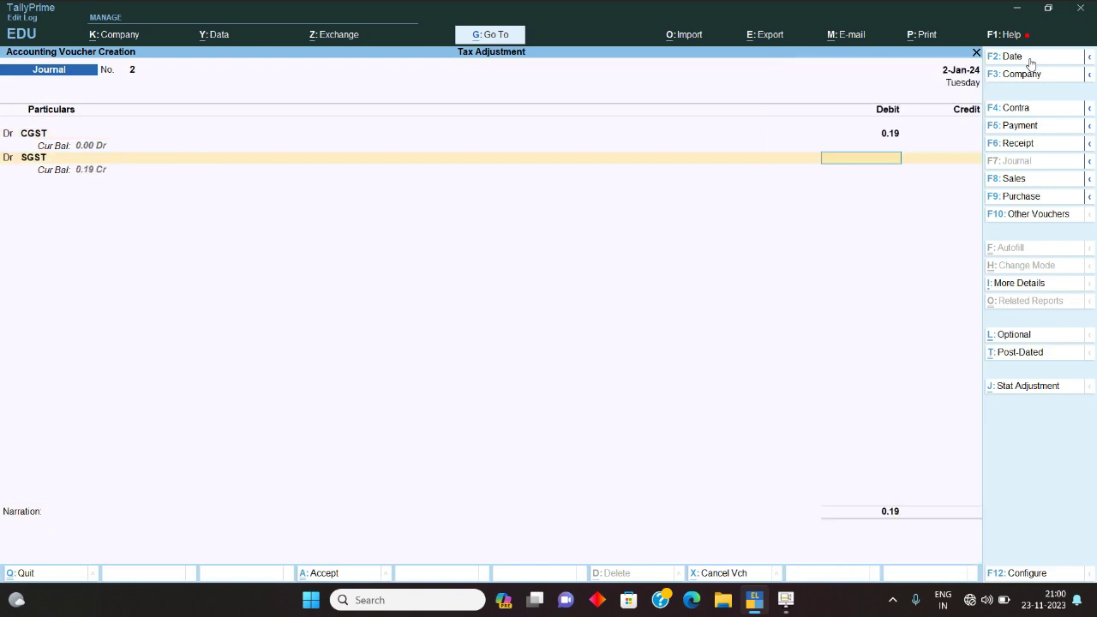
{"action": "type", "text": ".19"}
{"action": "key", "text": "Return"}
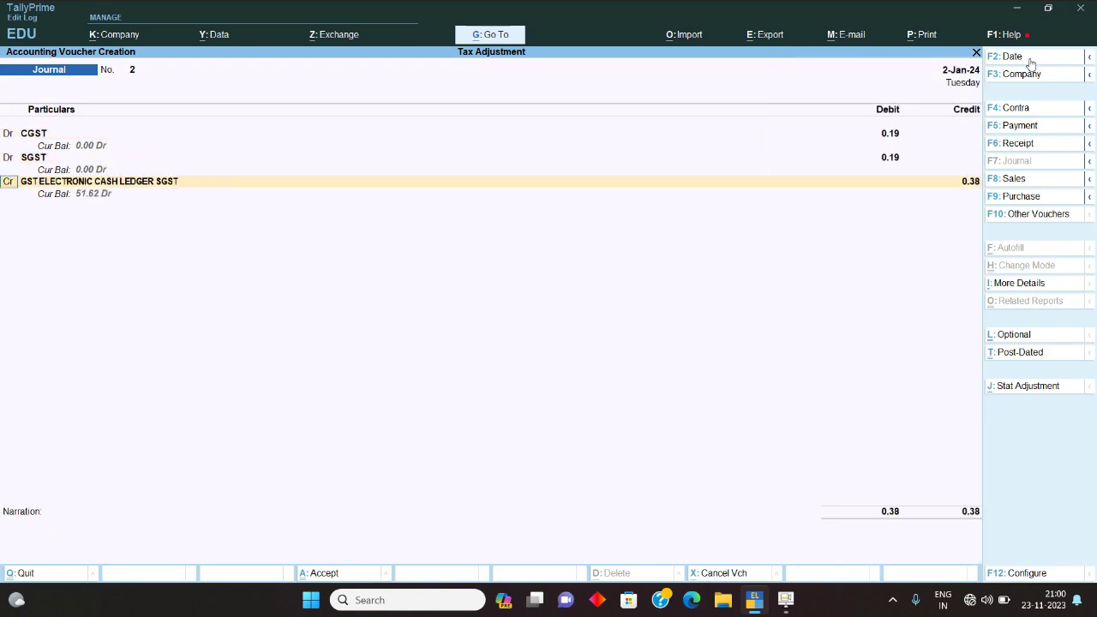
Step: Credit the ROUNDING OFF ledger with 0.38 and accept the journal voucher
{"action": "key", "text": "Return"}
{"action": "type", "text": "RO"}
{"action": "key", "text": "Return"}
{"action": "key", "text": "Return"}
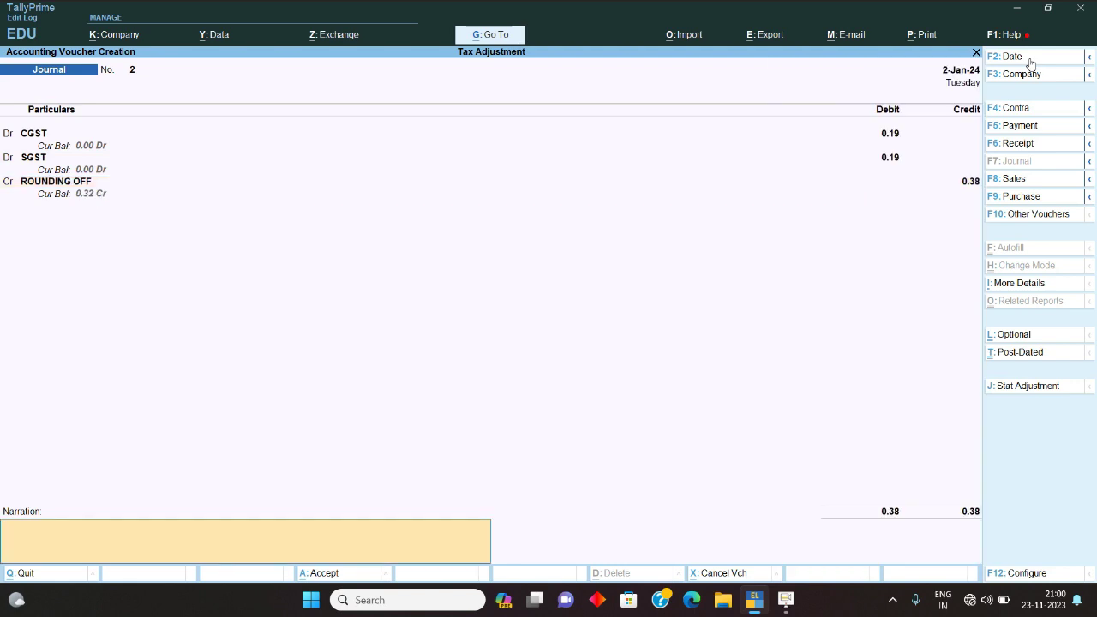
{"action": "key", "text": "Return"}
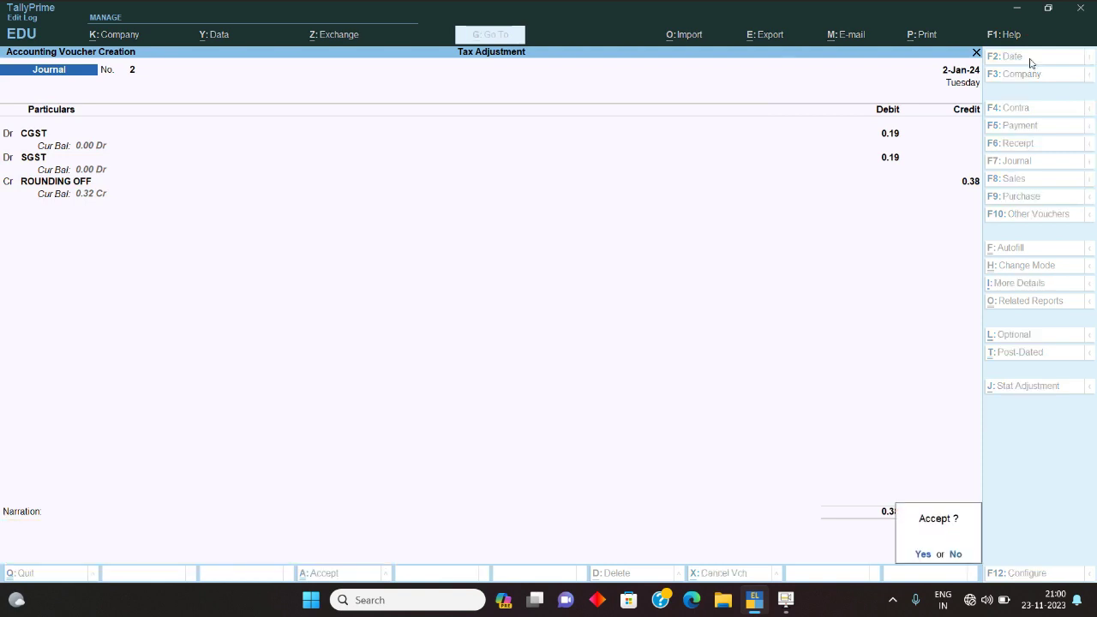
{"action": "key", "text": "y"}
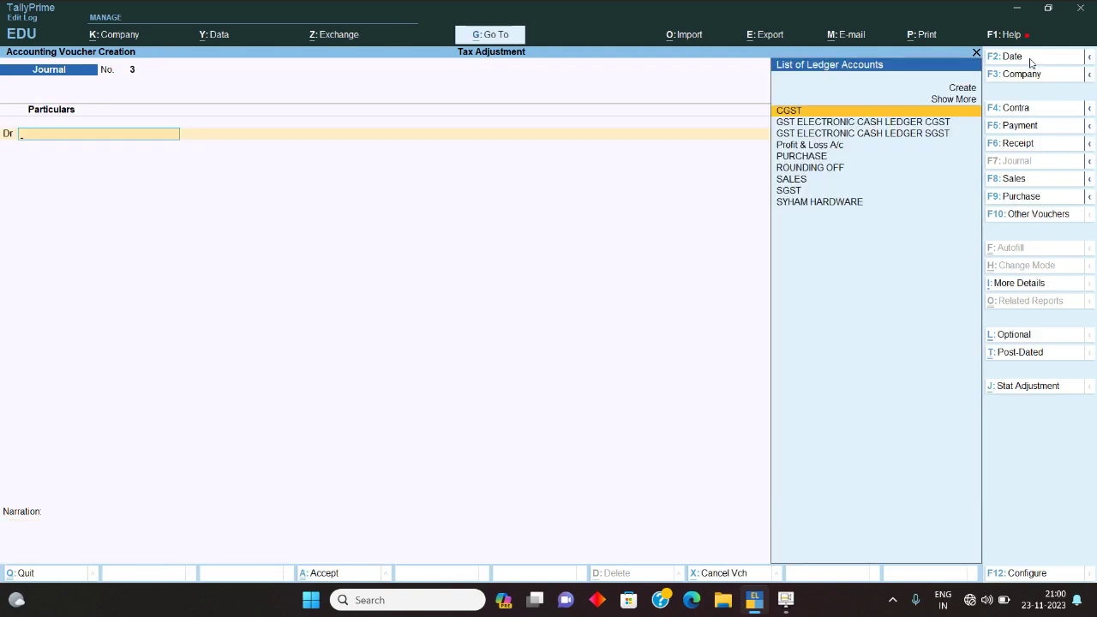
Step: Open Duties & Taxes under Current Liabilities in the Balance Sheet to check for outstanding GST
{"action": "key", "text": "Escape"}
{"action": "key", "text": "b"}
{"action": "key", "text": "Down"}
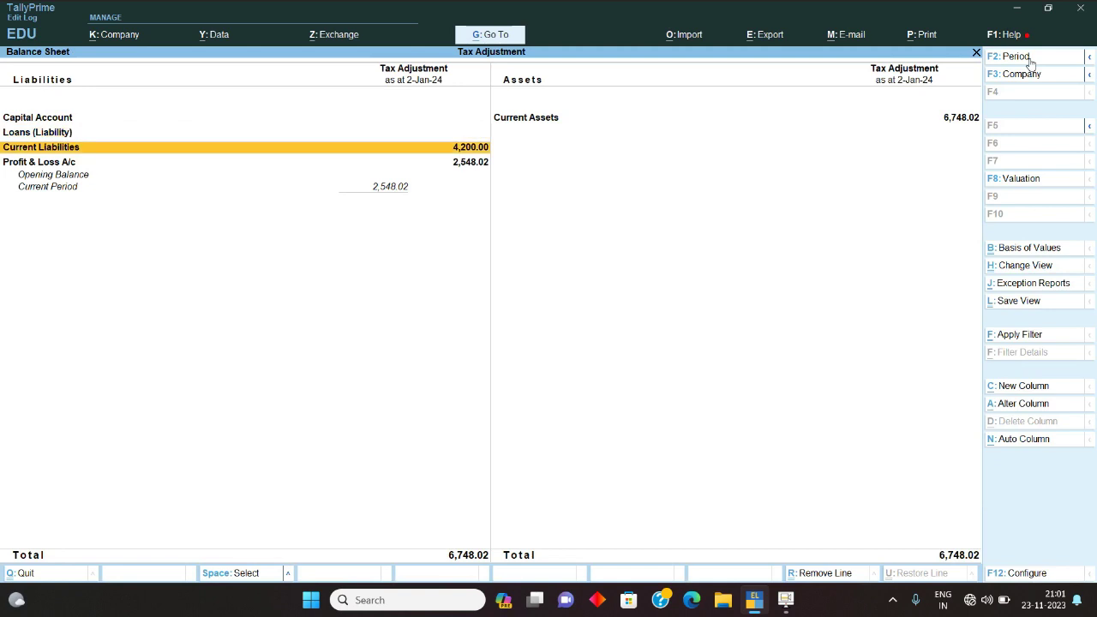
{"action": "key", "text": "Return"}
{"action": "key", "text": "Return"}
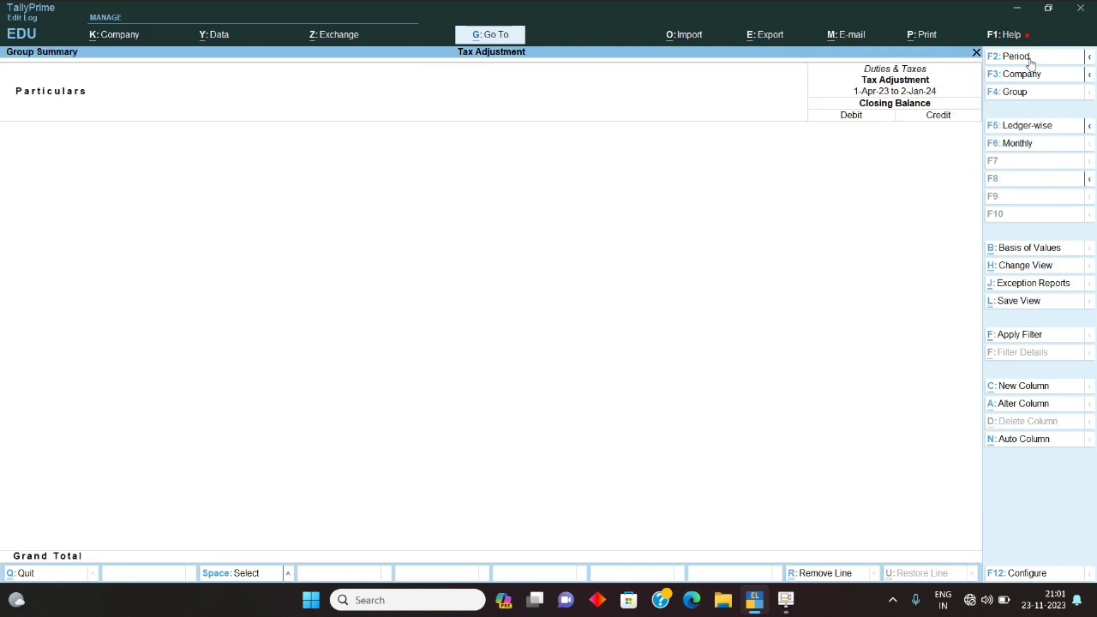
Step: Return to the Balance Sheet and review the balances under Current Assets
{"action": "key", "text": "Escape"}
{"action": "key", "text": "Escape"}
{"action": "key", "text": "Right"}
{"action": "key", "text": "Return"}
{"action": "key", "text": "Down"}
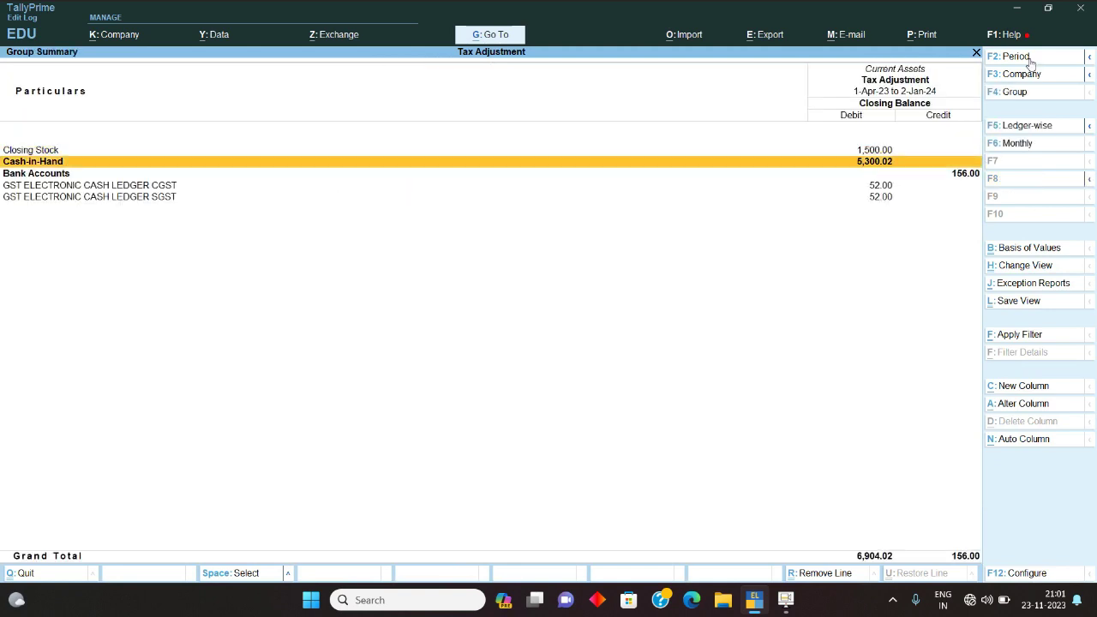
Step: Delete the first journal voucher dated 2-Jan-24, with the 26.00 CGST and SGST debits, from the Day Book
{"action": "key", "text": "Down"}
{"action": "key", "text": "Down"}
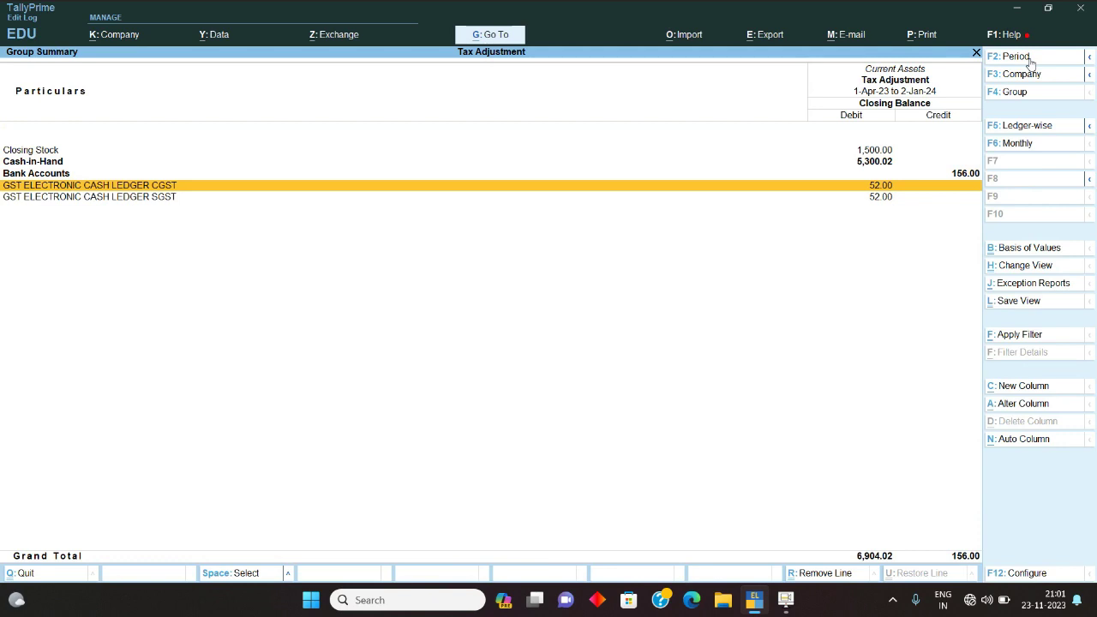
{"action": "key", "text": "Escape"}
{"action": "key", "text": "Escape"}
{"action": "key", "text": "d"}
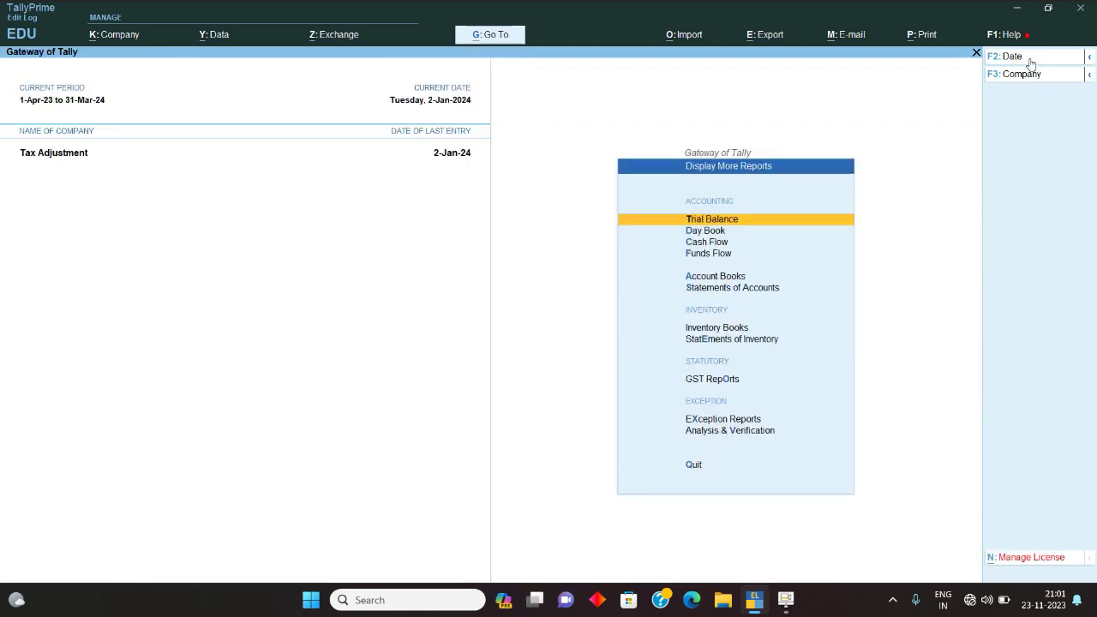
{"action": "key", "text": "Down"}
{"action": "key", "text": "Return"}
{"action": "key", "text": "Return"}
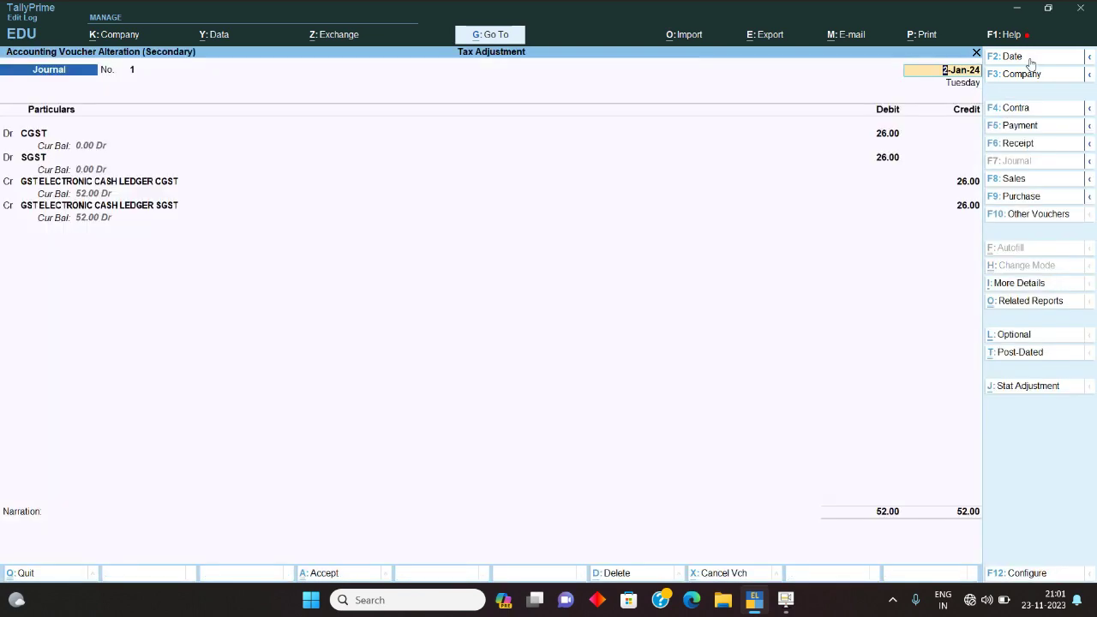
{"action": "key", "text": "alt+d"}
{"action": "key", "text": "y"}
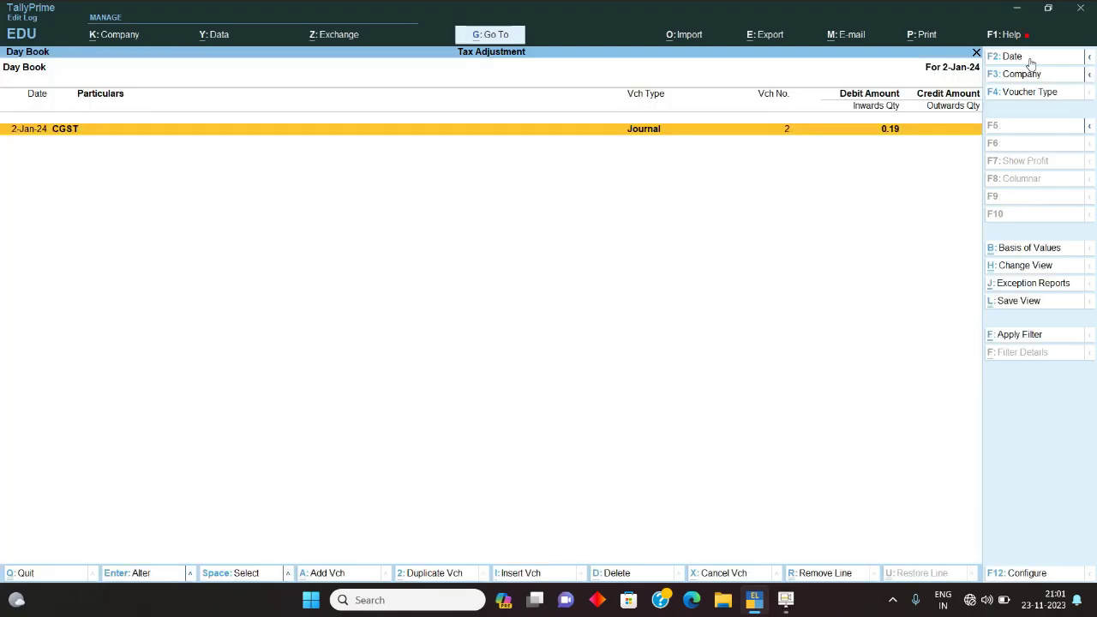
Step: Delete the remaining 2-Jan-24 journal voucher with the ROUNDING OFF credit and return to the Gateway of Tally
{"action": "key", "text": "Return"}
{"action": "key", "text": "super+d"}
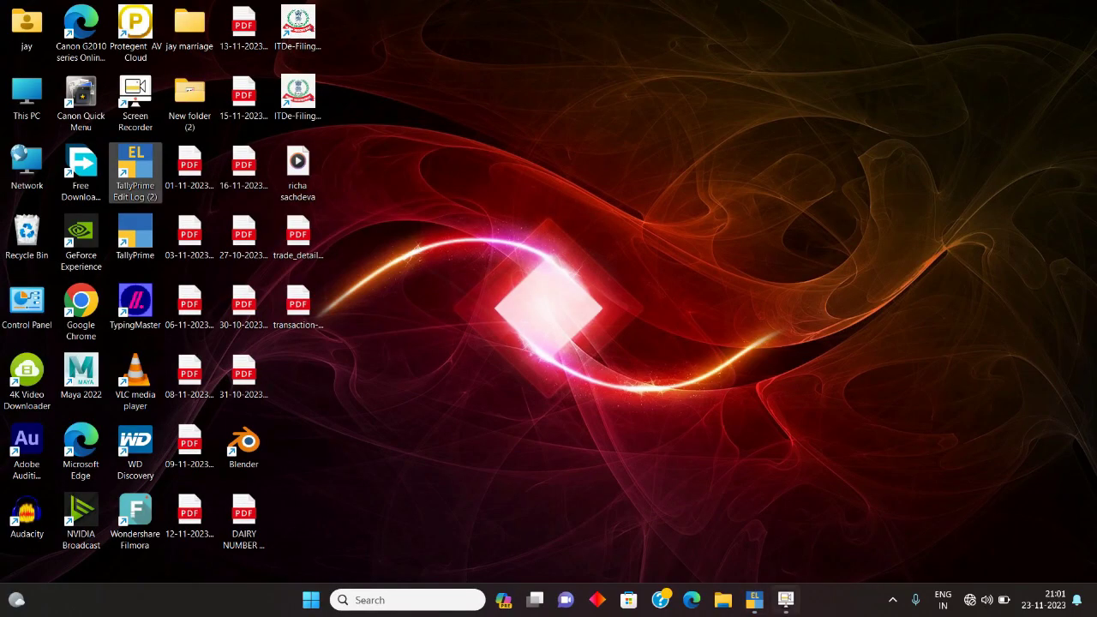
{"action": "left_click", "coordinate": [754, 599]}
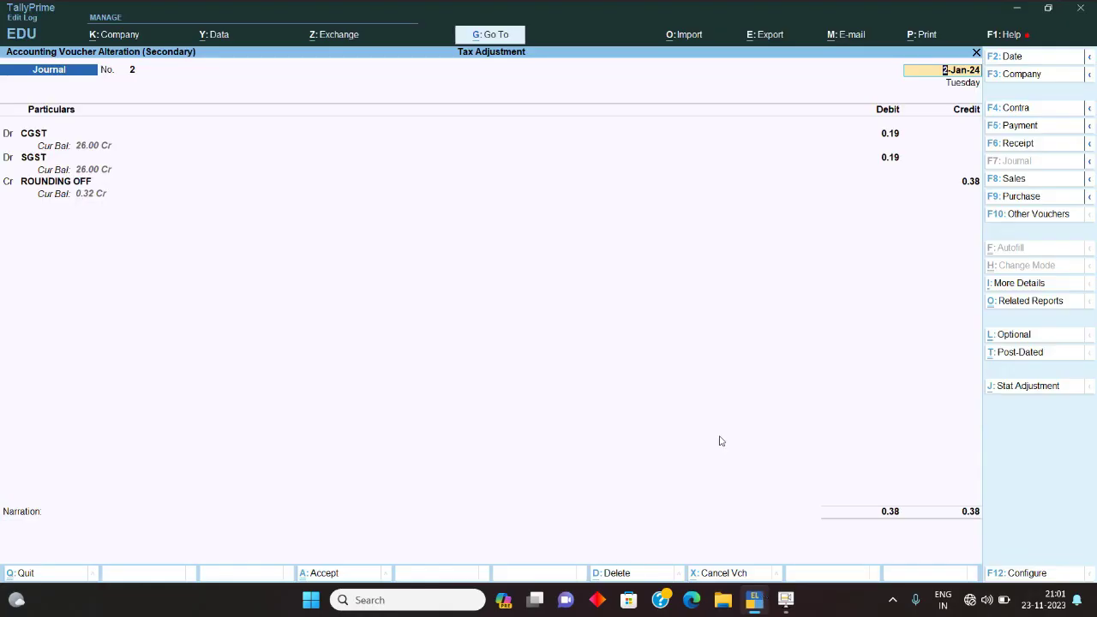
{"action": "key", "text": "Escape"}
{"action": "key", "text": "Escape"}
{"action": "key", "text": "Escape"}
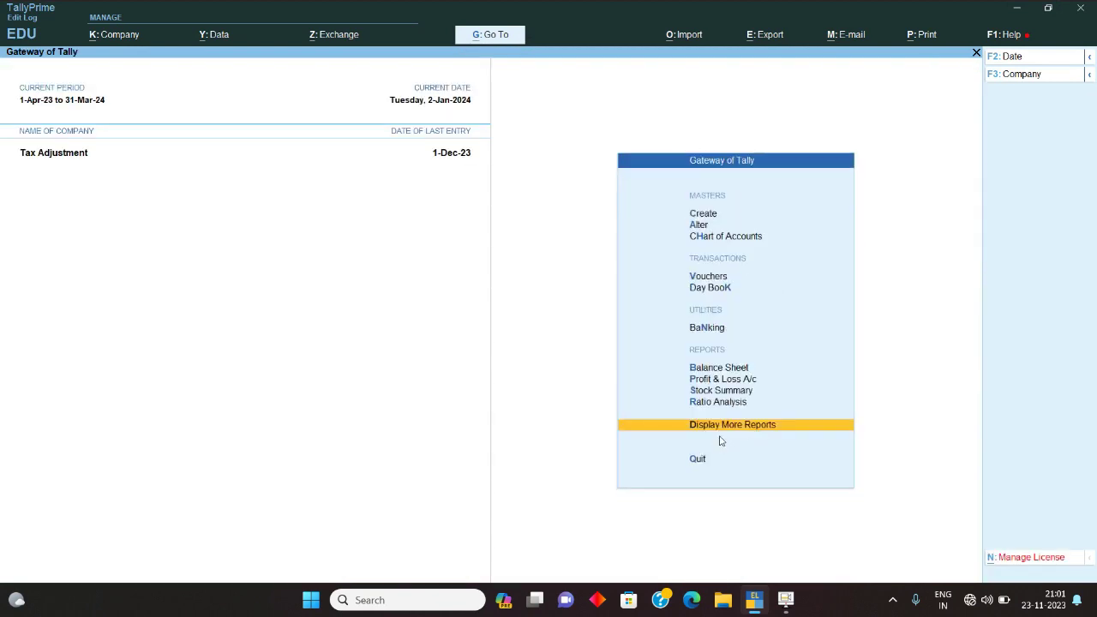
Step: Open the CGST ledger's monthly summary from Duties & Taxes under Current Liabilities in the Balance Sheet
{"action": "key", "text": "b"}
{"action": "key", "text": "Down"}
{"action": "key", "text": "Down"}
{"action": "key", "text": "Return"}
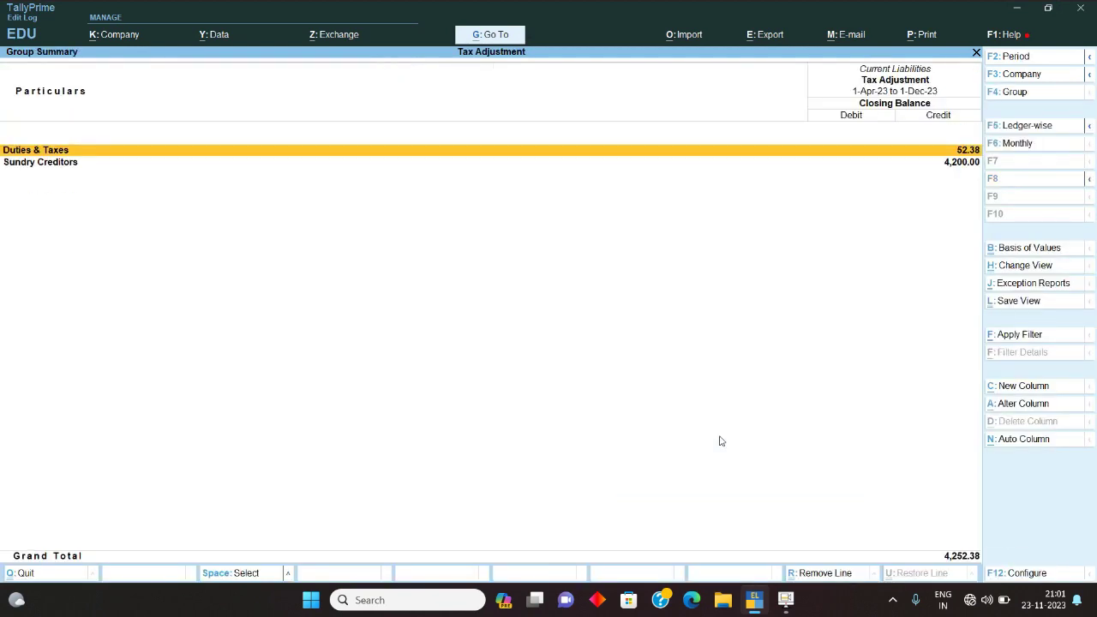
{"action": "key", "text": "Return"}
{"action": "key", "text": "Return"}
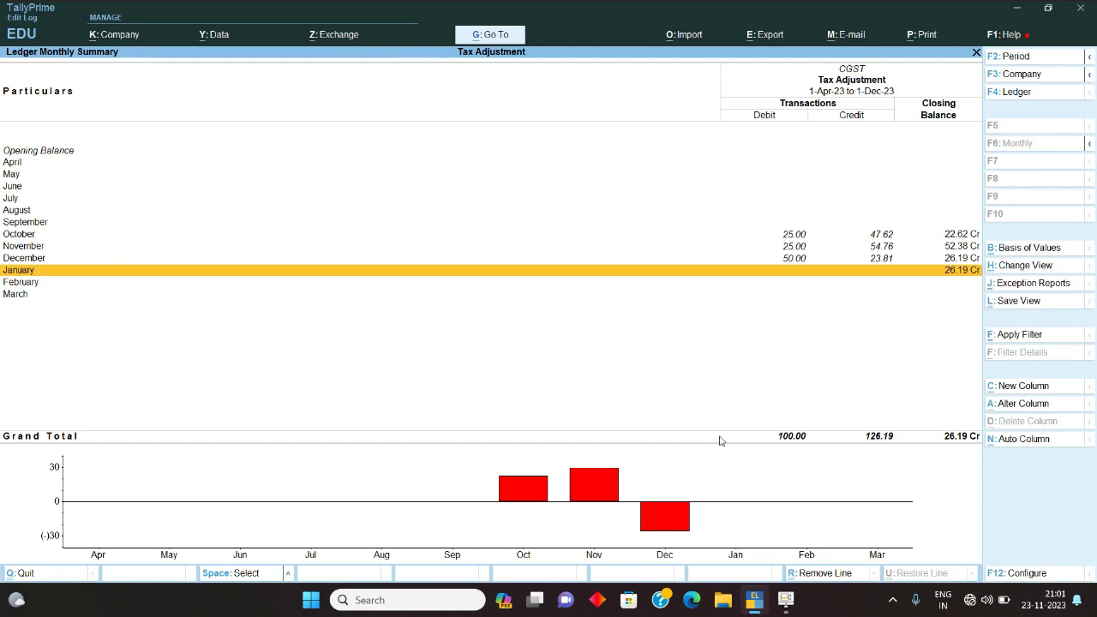
Step: Compare the October, November and December debits, credits and closing balances of the CGST ledger
{"action": "key", "text": "Up"}
{"action": "key", "text": "Up"}
{"action": "key", "text": "Up"}
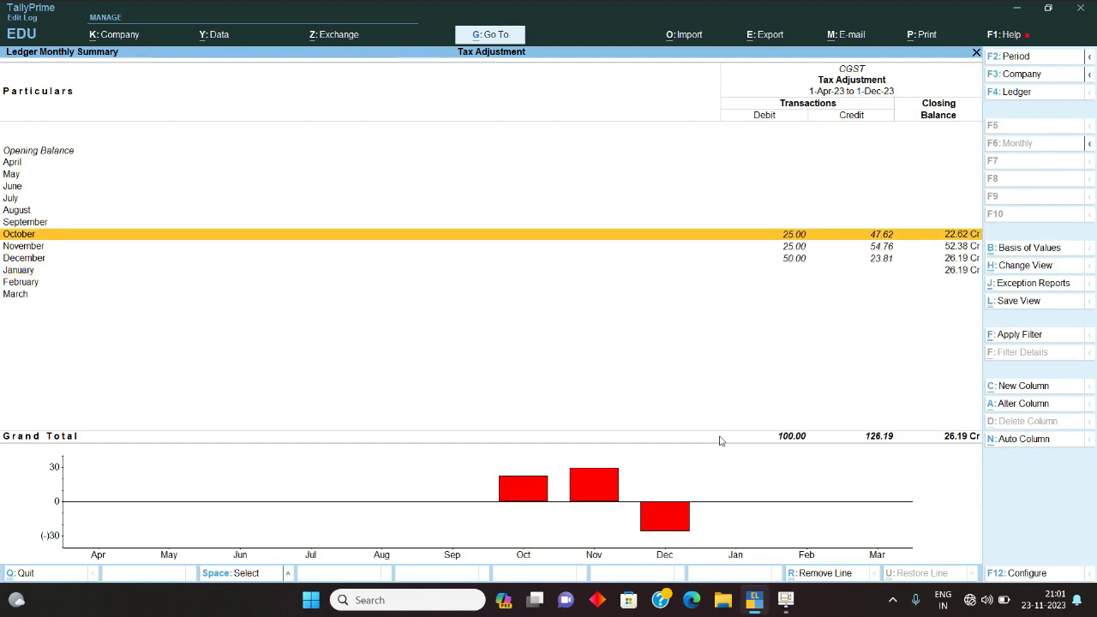
{"action": "key", "text": "Down"}
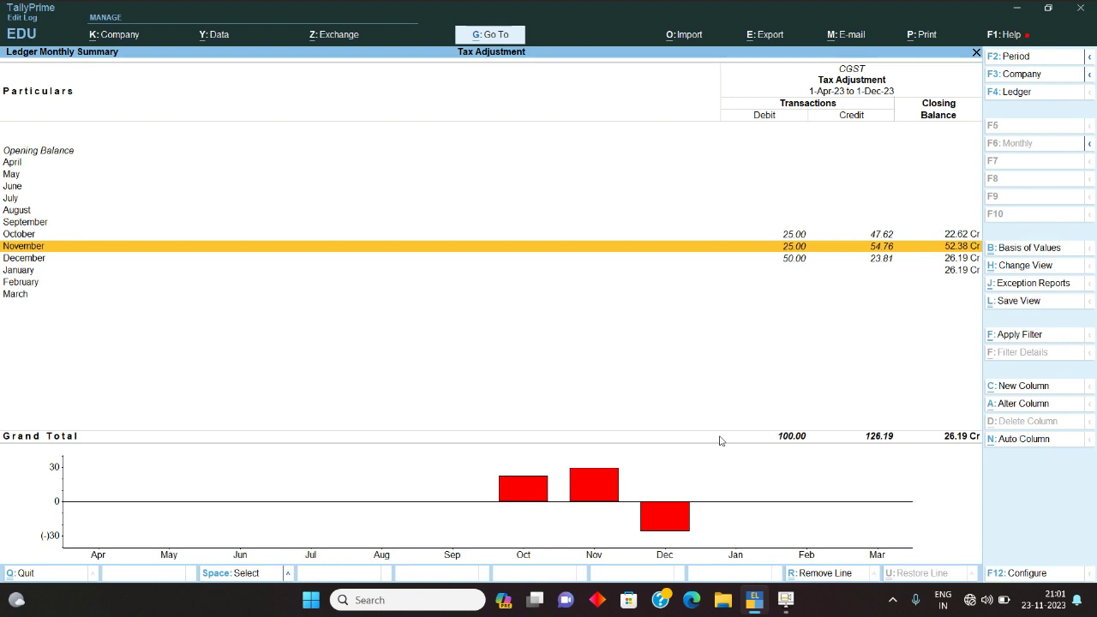
{"action": "key", "text": "Down"}
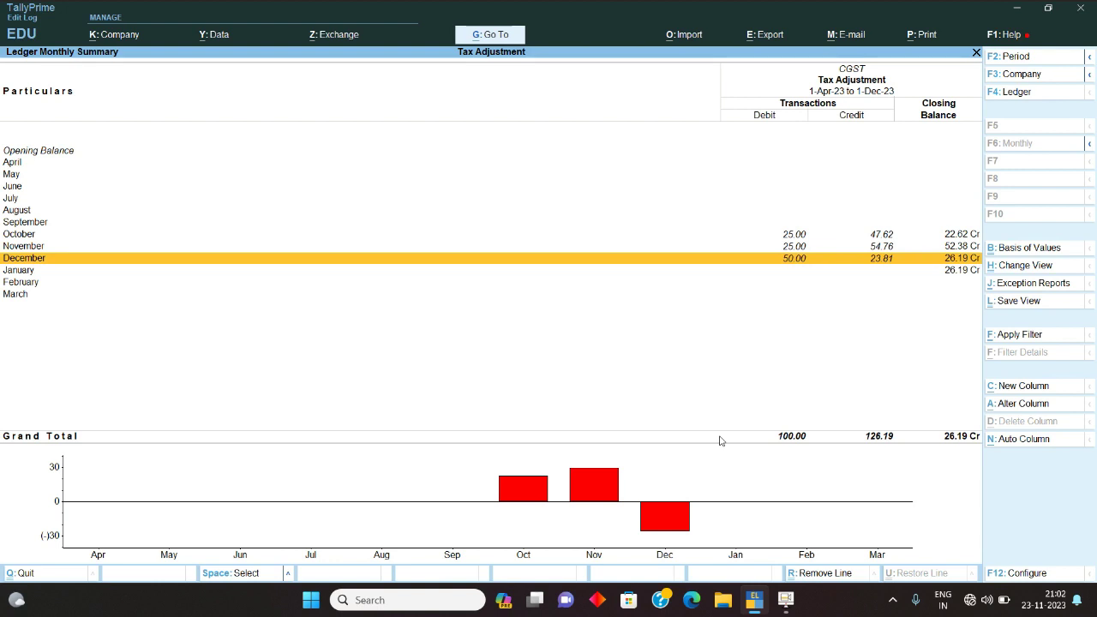
{"action": "key", "text": "Up"}
{"action": "key", "text": "Down"}
{"action": "key", "text": "Up"}
{"action": "key", "text": "Up"}
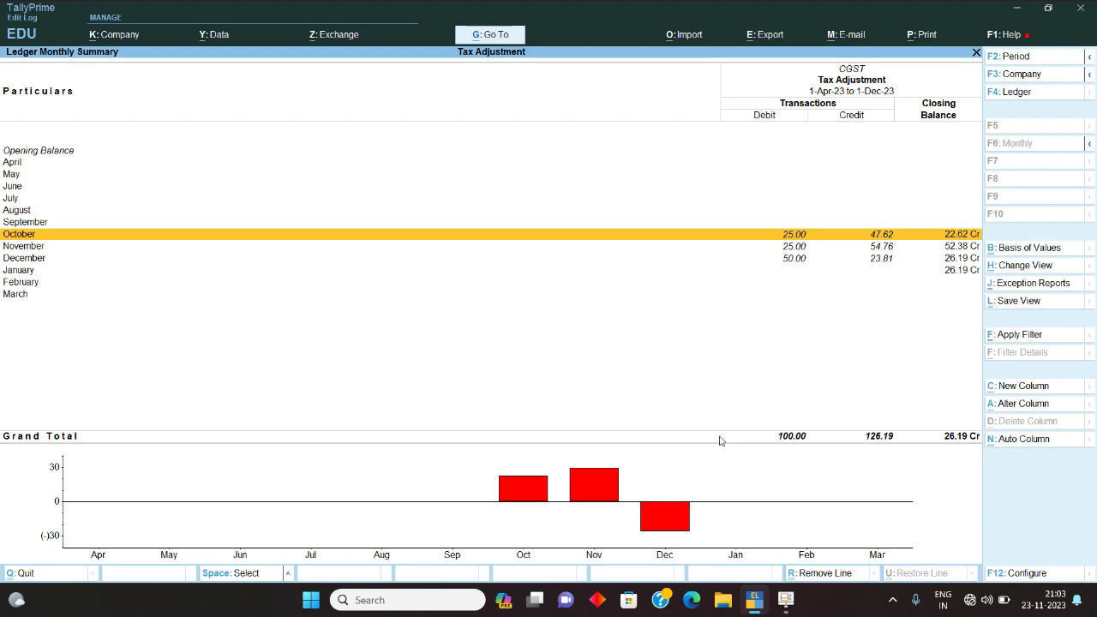
{"action": "key", "text": "Down"}
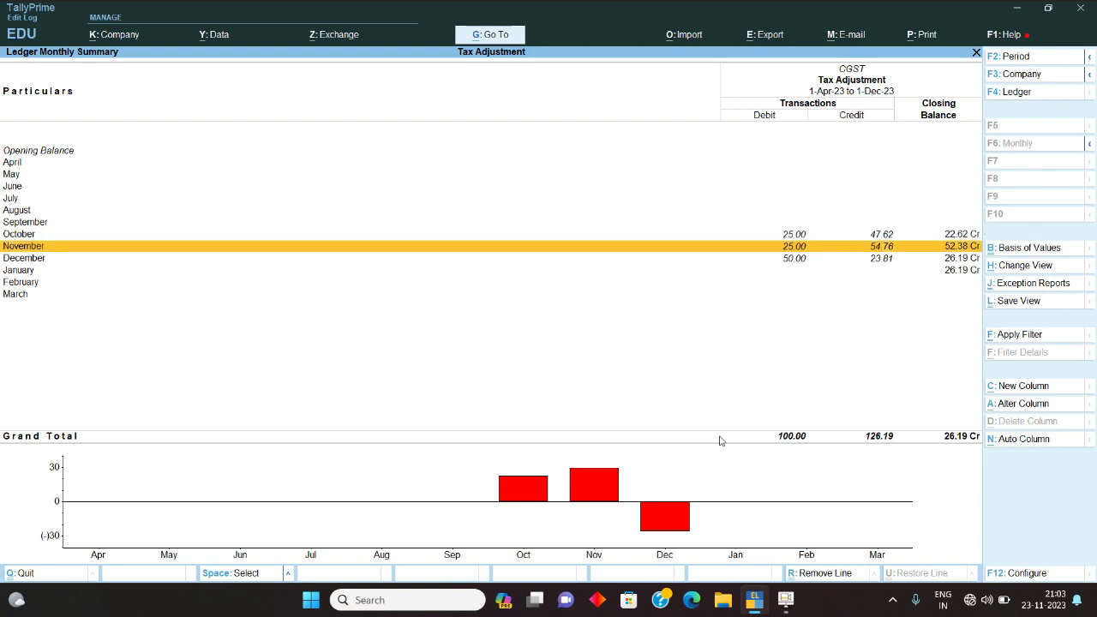
Step: Calculate 22.62+54.76+23.81 and 101.19-23 with the built-in calculator
{"action": "key", "text": "ctrl+n"}
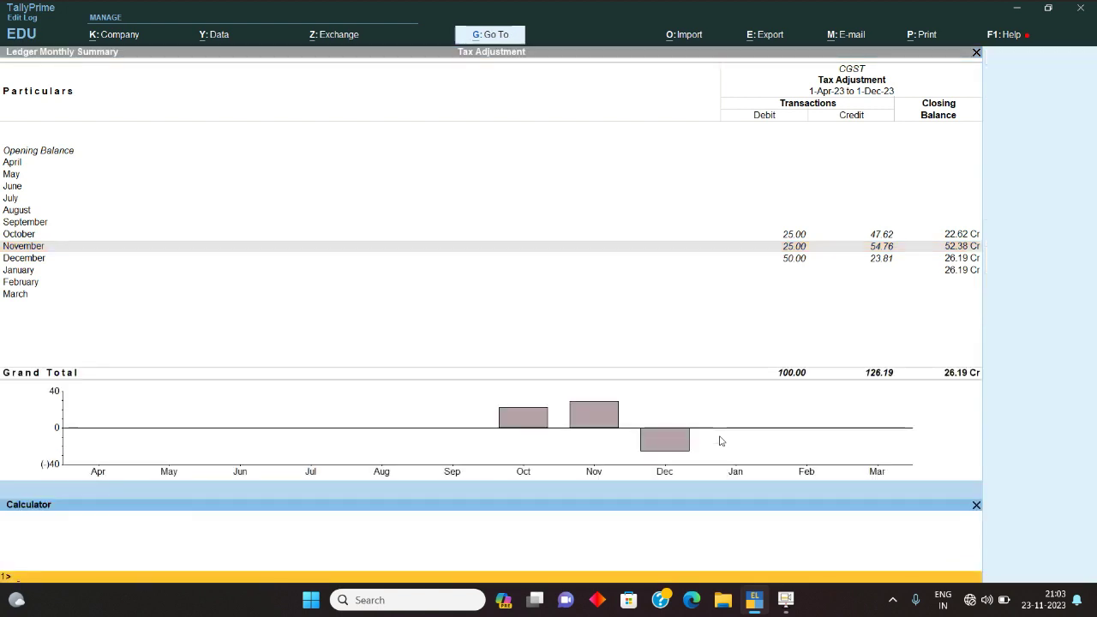
{"action": "type", "text": "22.62+"}
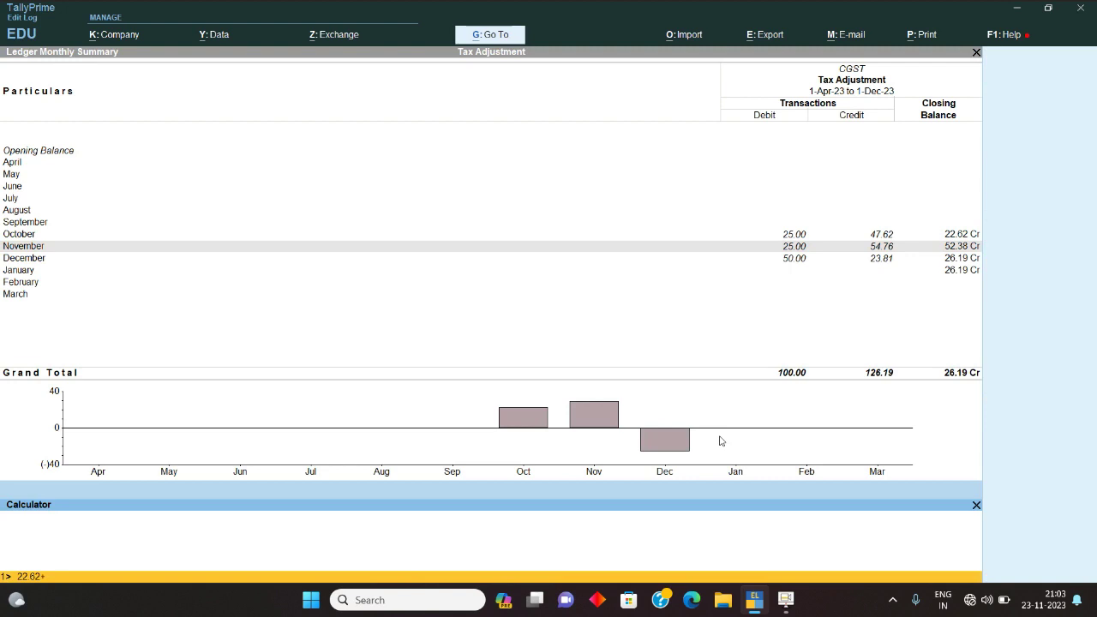
{"action": "type", "text": "54.76+23.81"}
{"action": "key", "text": "Return"}
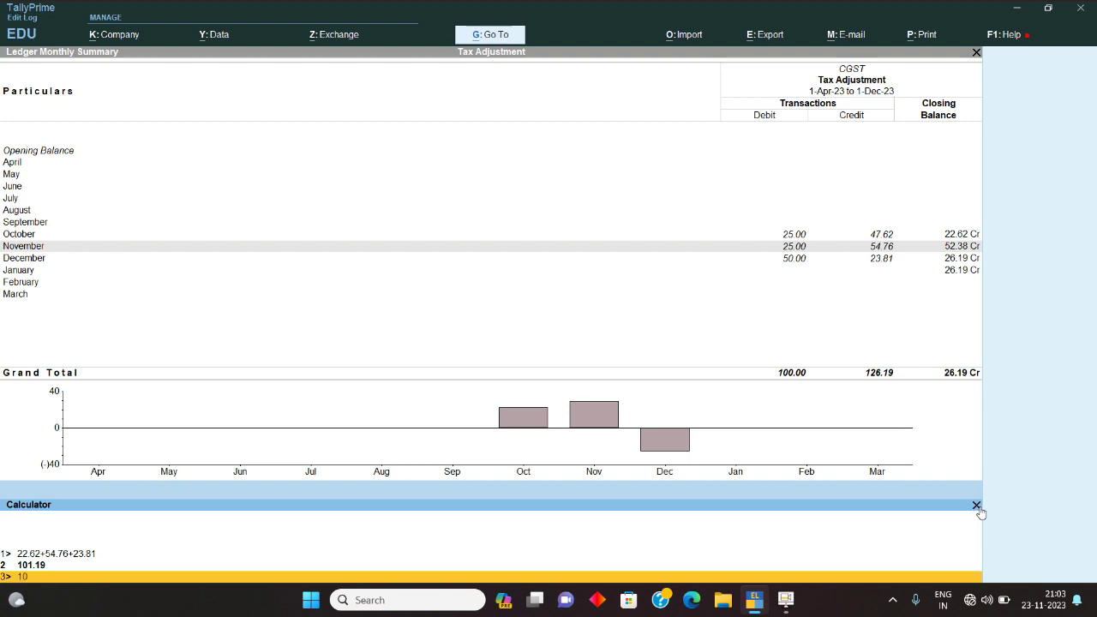
{"action": "type", "text": "9-23"}
{"action": "key", "text": "Return"}
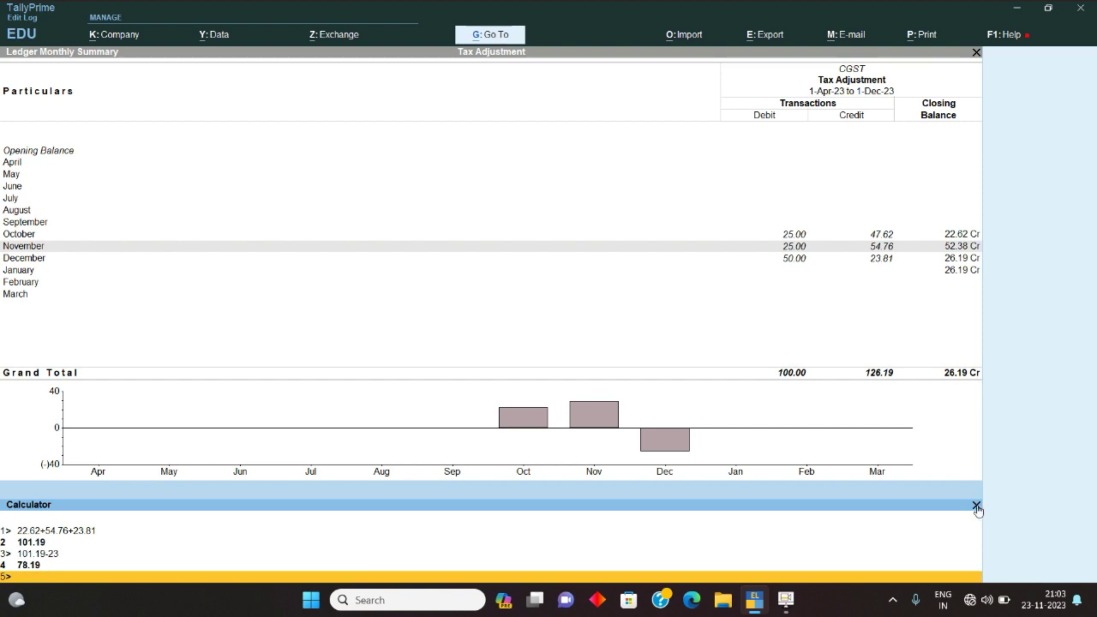
{"action": "left_click", "coordinate": [975, 506]}
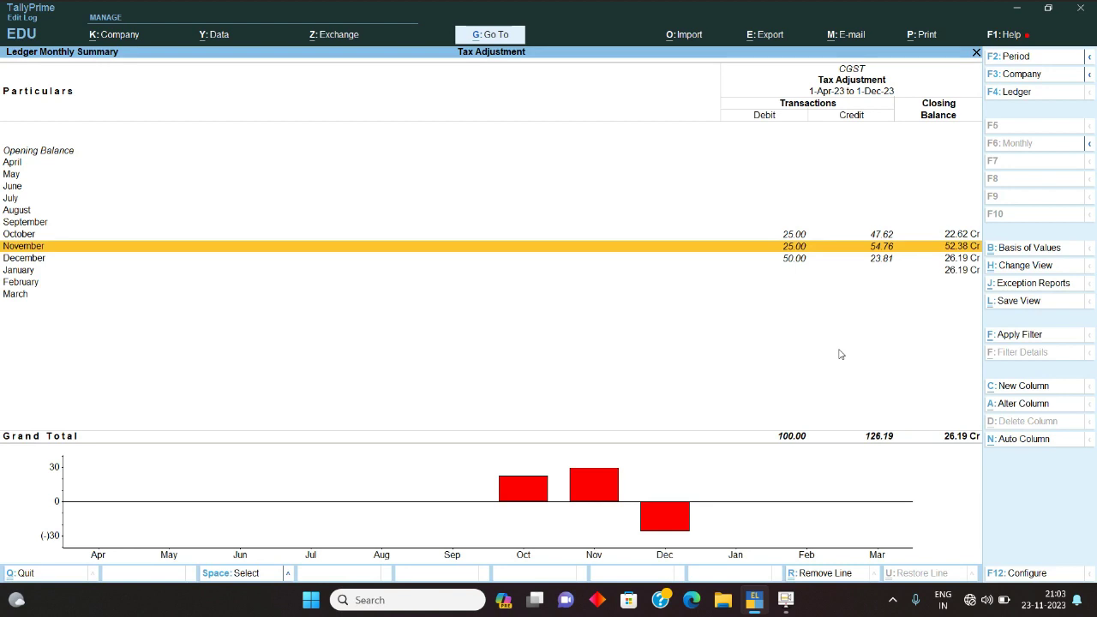
{"action": "key", "text": "ctrl+n"}
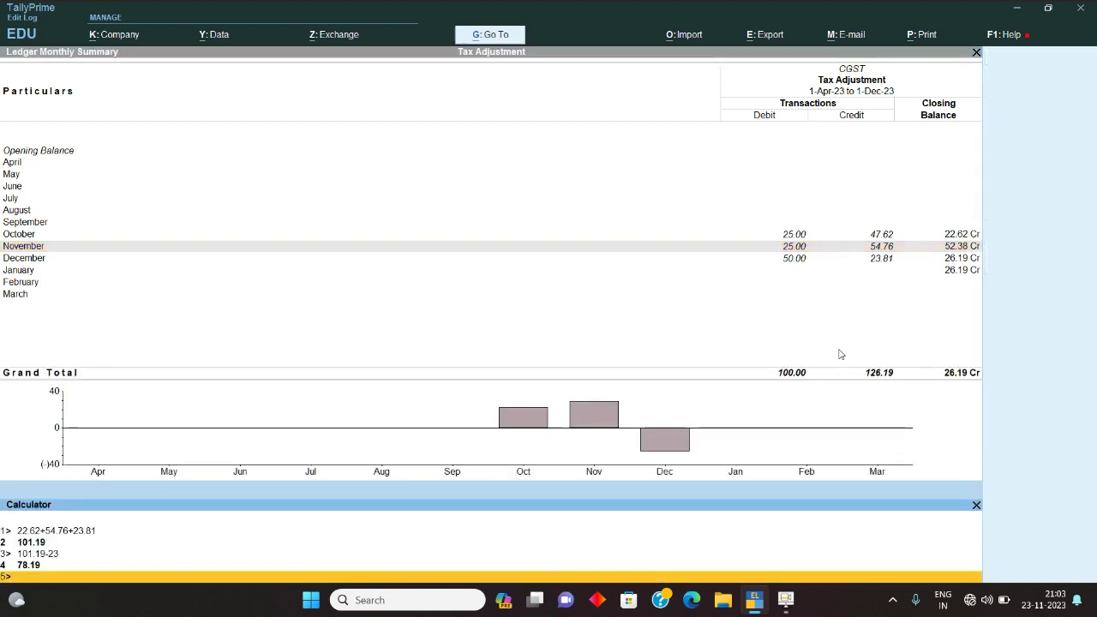
{"action": "left_click", "coordinate": [976, 507]}
Step: Return to the Balance Sheet and check the GST electronic cash ledger balances under Current Assets
{"action": "key", "text": "Escape"}
{"action": "key", "text": "Escape"}
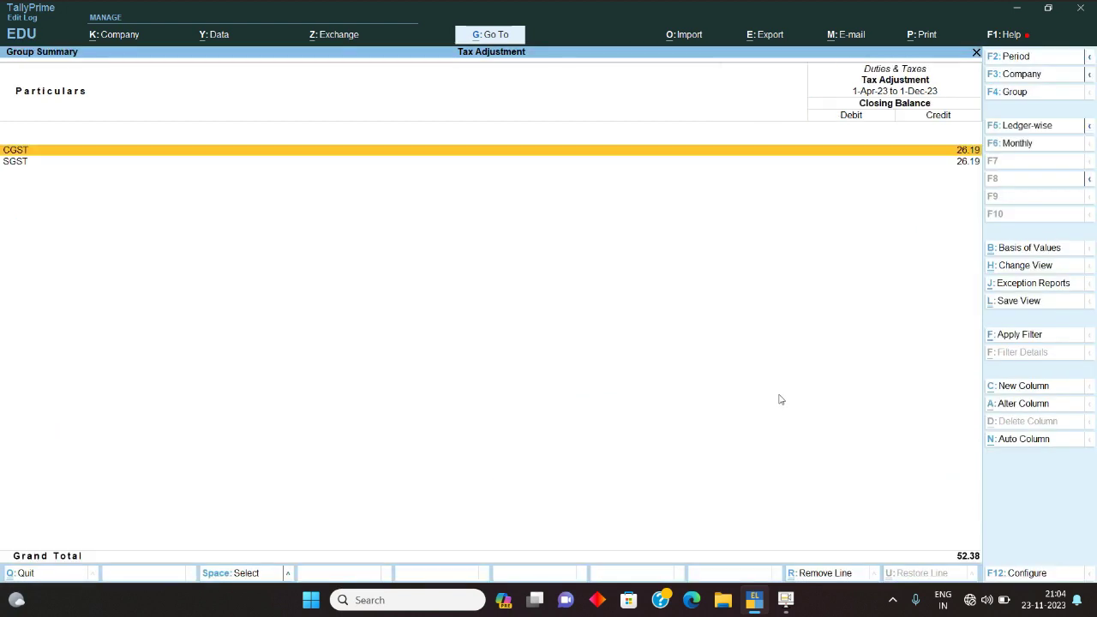
{"action": "key", "text": "Escape"}
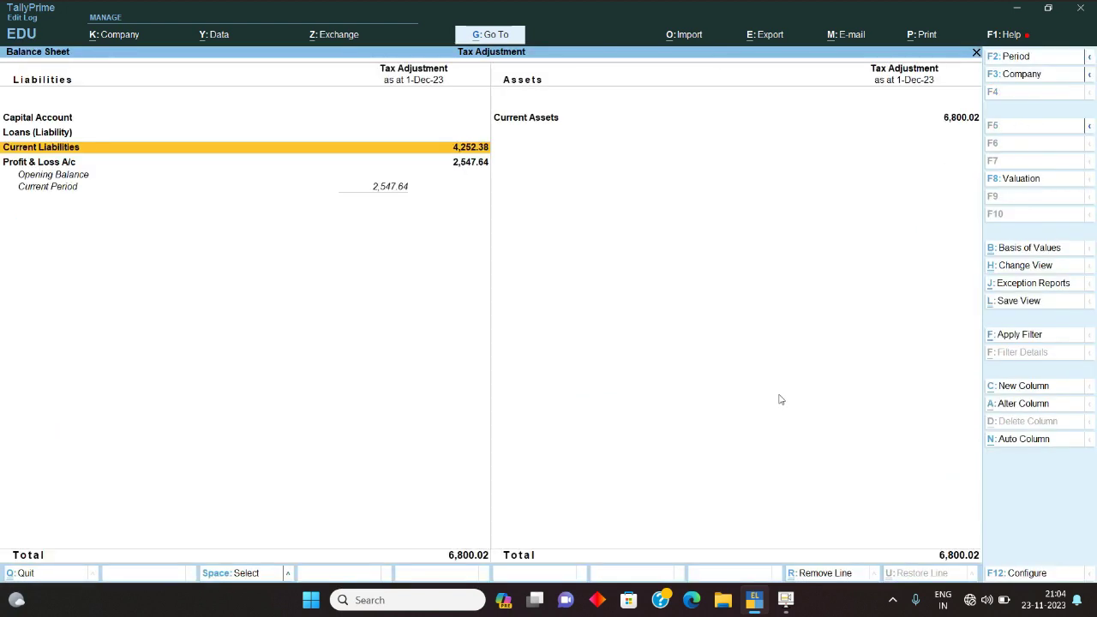
{"action": "key", "text": "Right"}
{"action": "key", "text": "Return"}
{"action": "key", "text": "Down"}
{"action": "key", "text": "Down"}
{"action": "key", "text": "Down"}
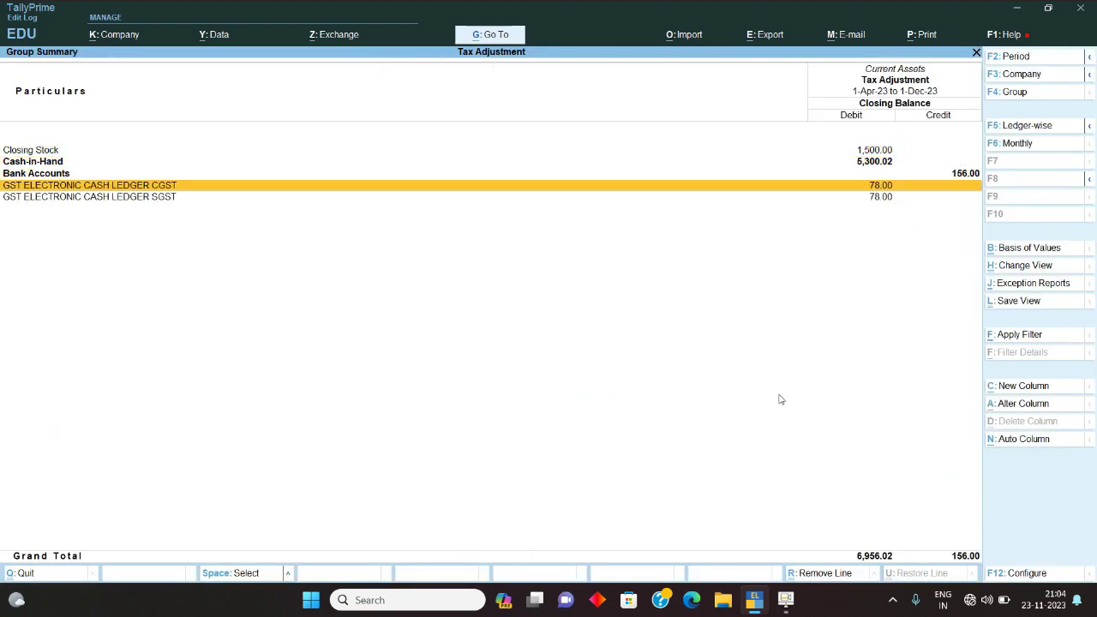
Step: Calculate 101.19-78 with the built-in calculator and close it
{"action": "key", "text": "ctrl+n"}
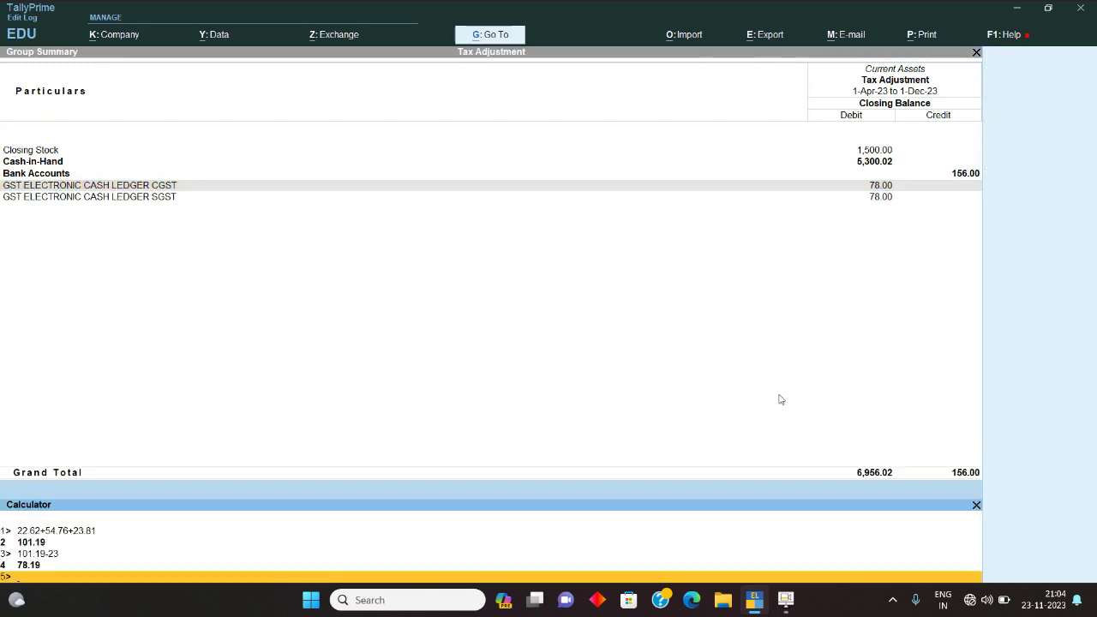
{"action": "type", "text": "101.19-78"}
{"action": "key", "text": "Return"}
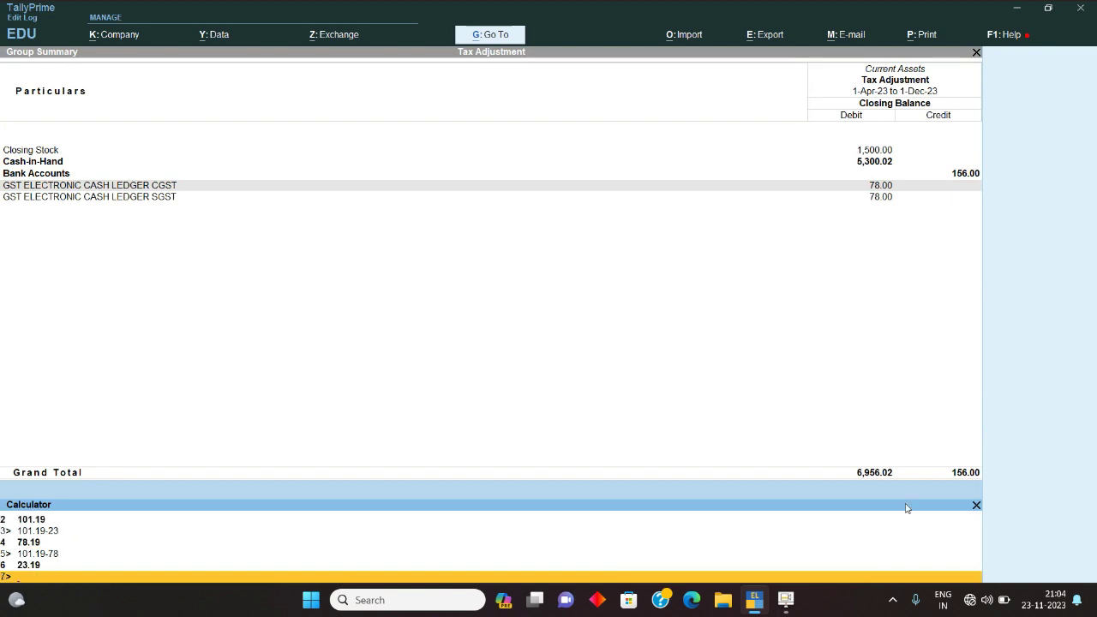
{"action": "left_click", "coordinate": [975, 505]}
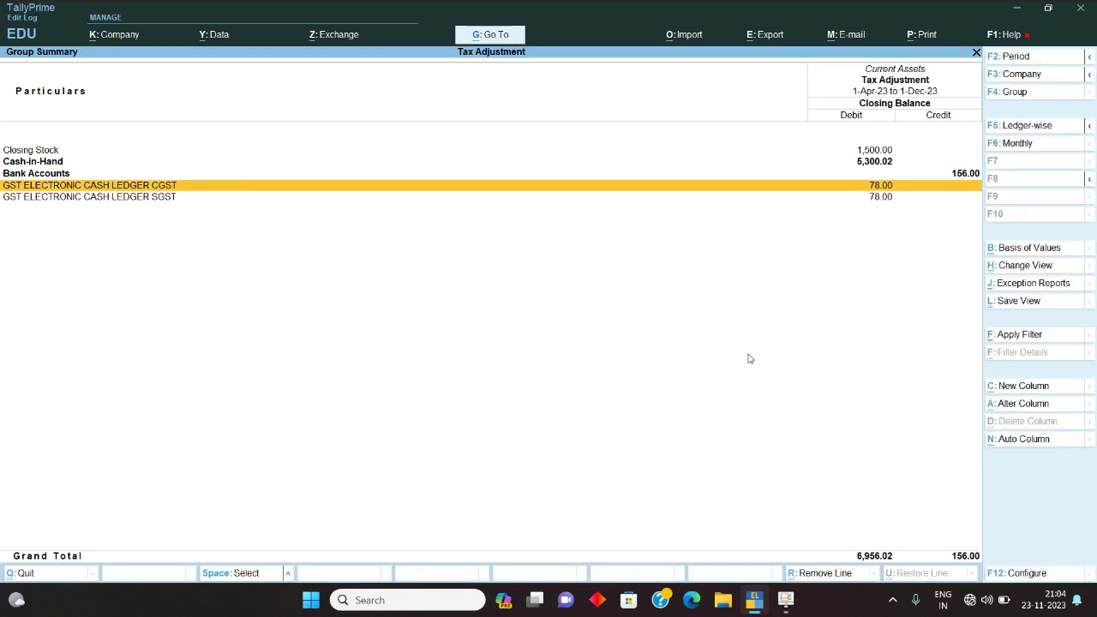
Step: Create a payment voucher from the HDFC account and enter 23 for GST ELECTRONIC CASH LEDGER CGST
{"action": "key", "text": "Escape"}
{"action": "key", "text": "Escape"}
{"action": "key", "text": "v"}
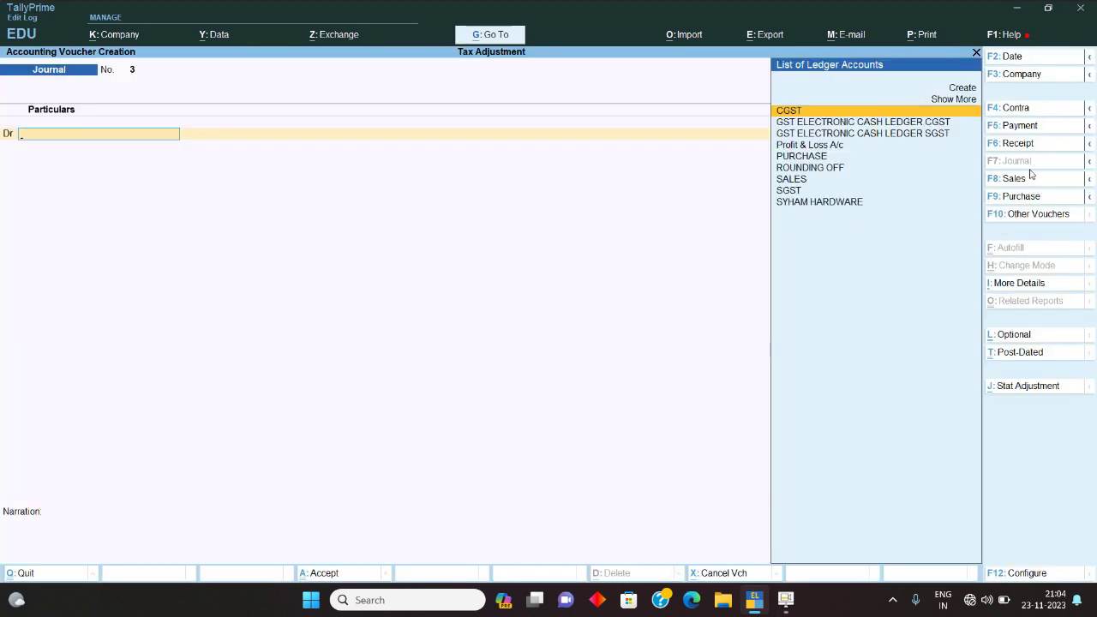
{"action": "left_click", "coordinate": [1020, 125]}
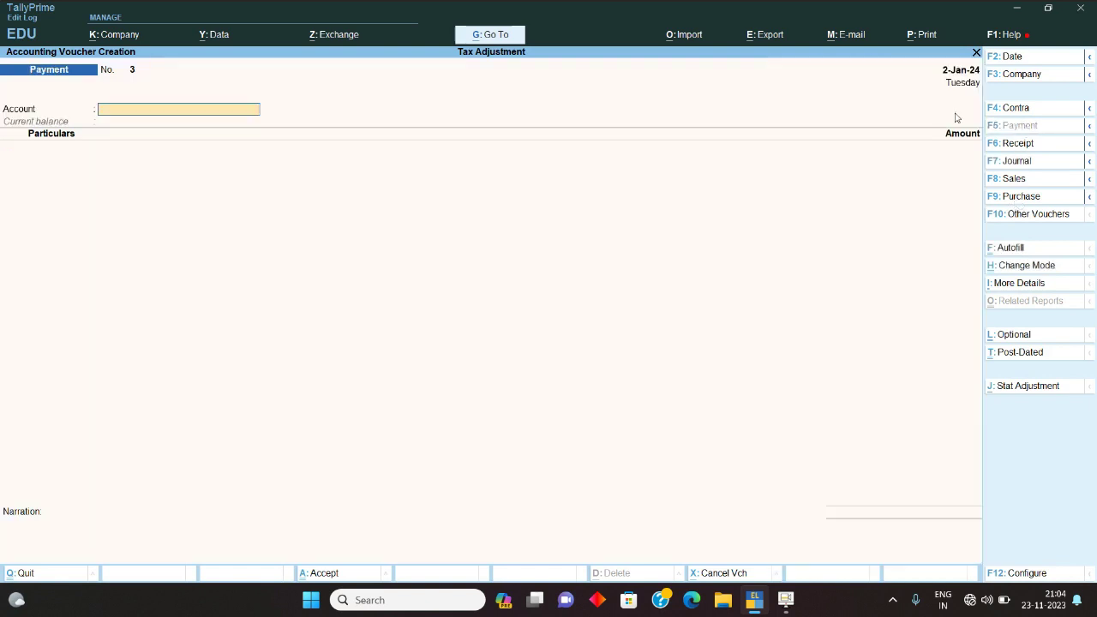
{"action": "type", "text": "h"}
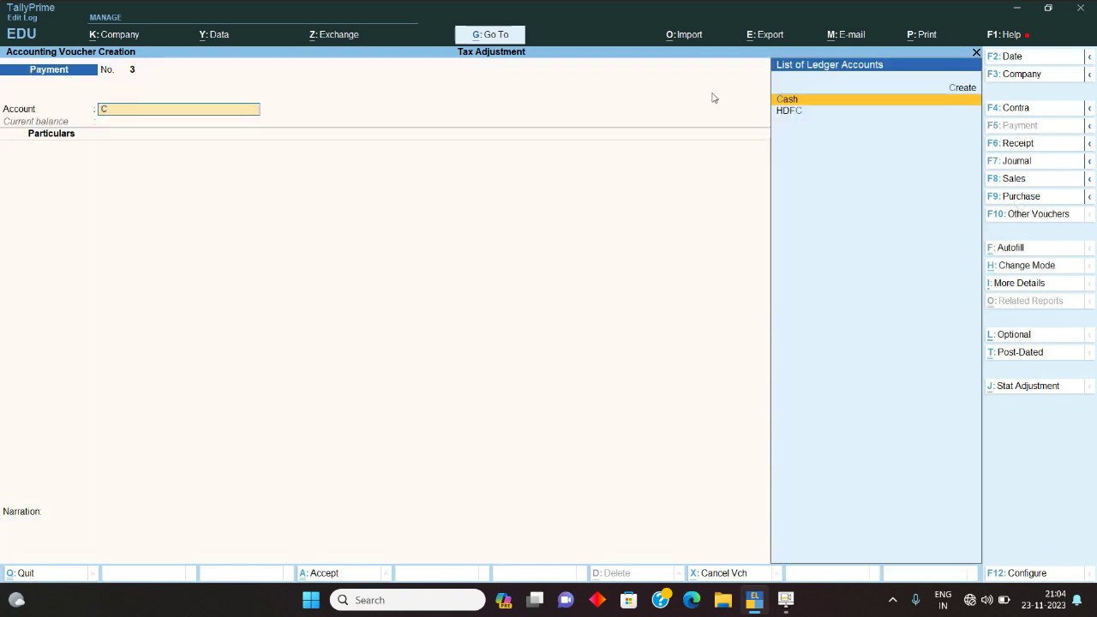
{"action": "key", "text": "BackSpace"}
{"action": "key", "text": "Down"}
{"action": "key", "text": "Return"}
{"action": "type", "text": "gst"}
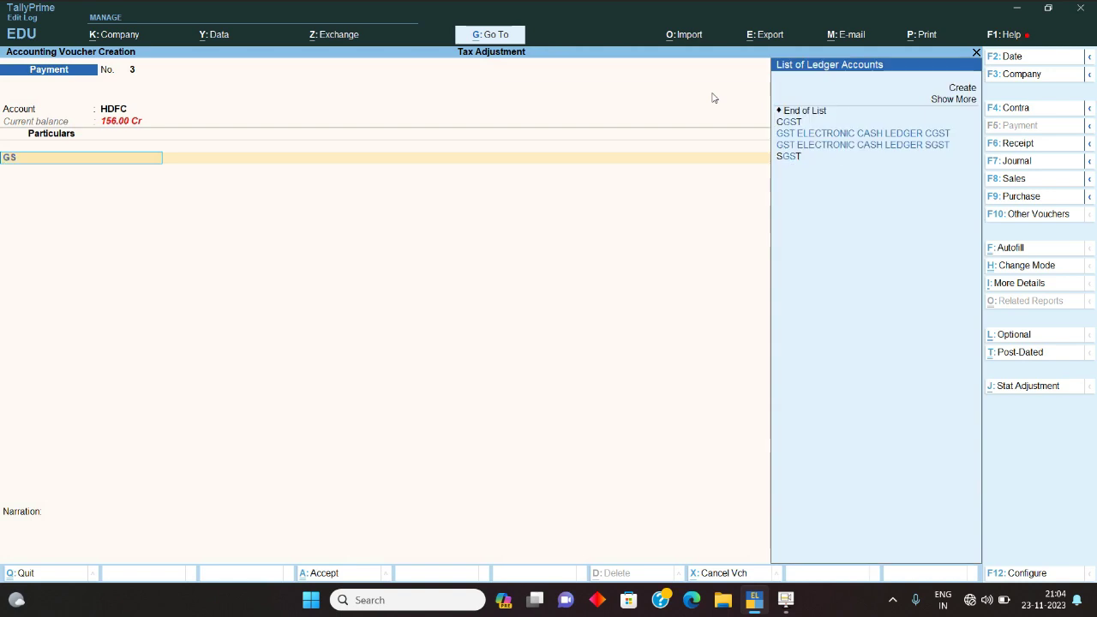
{"action": "key", "text": "Return"}
{"action": "type", "text": "23"}
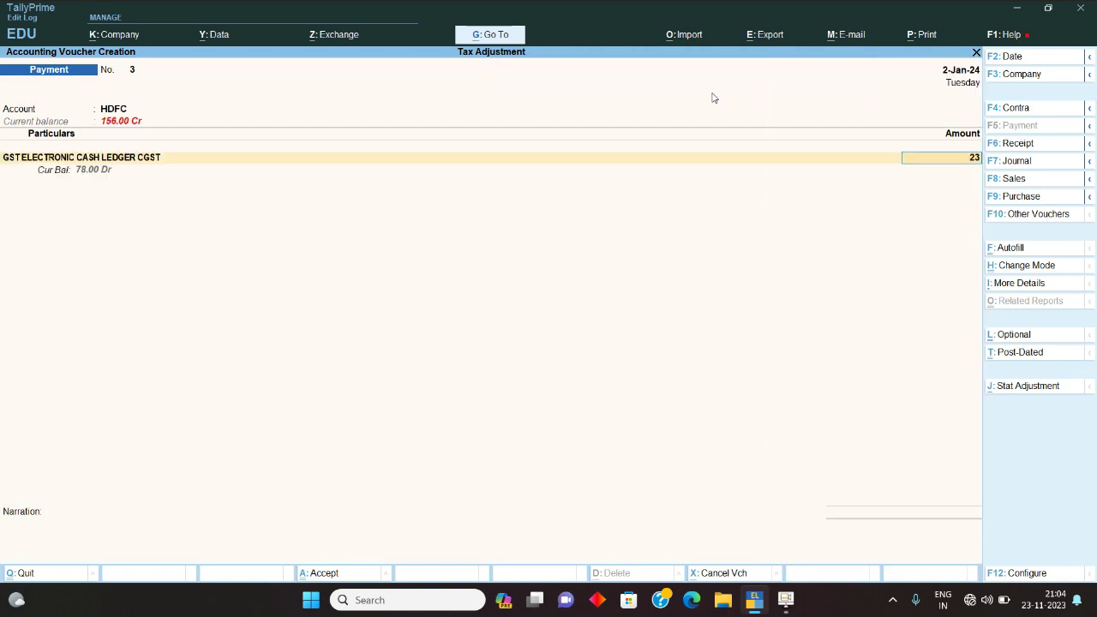
Step: Add 23 for GST ELECTRONIC CASH LEDGER SGST and accept the payment voucher
{"action": "key", "text": "Return"}
{"action": "type", "text": "sg"}
{"action": "key", "text": "Up"}
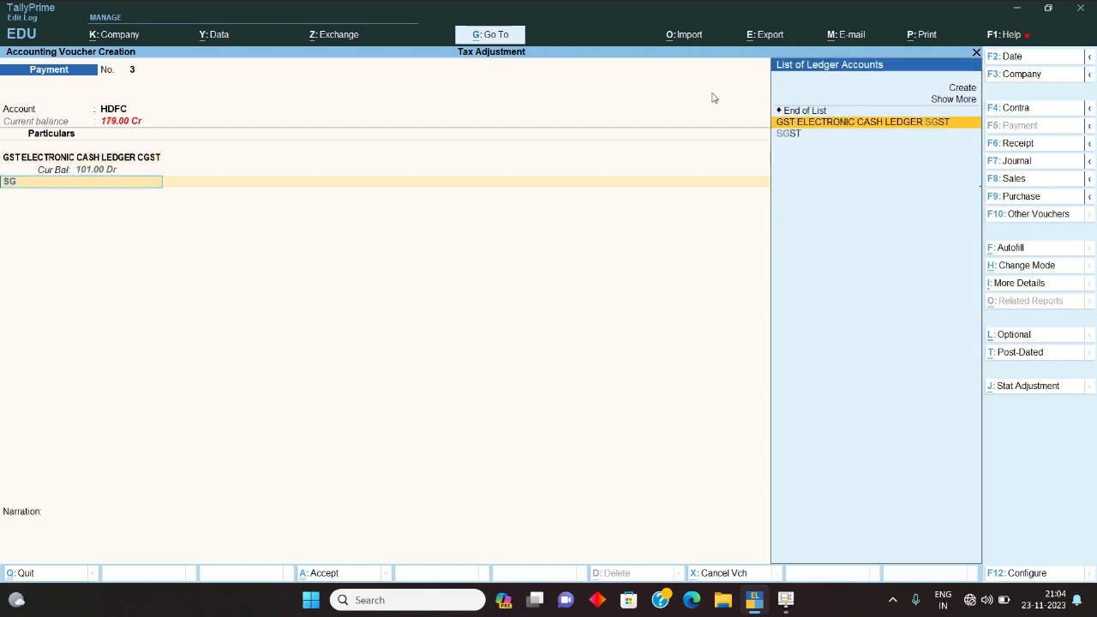
{"action": "key", "text": "Return"}
{"action": "type", "text": "23"}
{"action": "key", "text": "Return"}
{"action": "key", "text": "Return"}
{"action": "key", "text": "Return"}
{"action": "key", "text": "Return"}
{"action": "key", "text": "Return"}
{"action": "key", "text": "Return"}
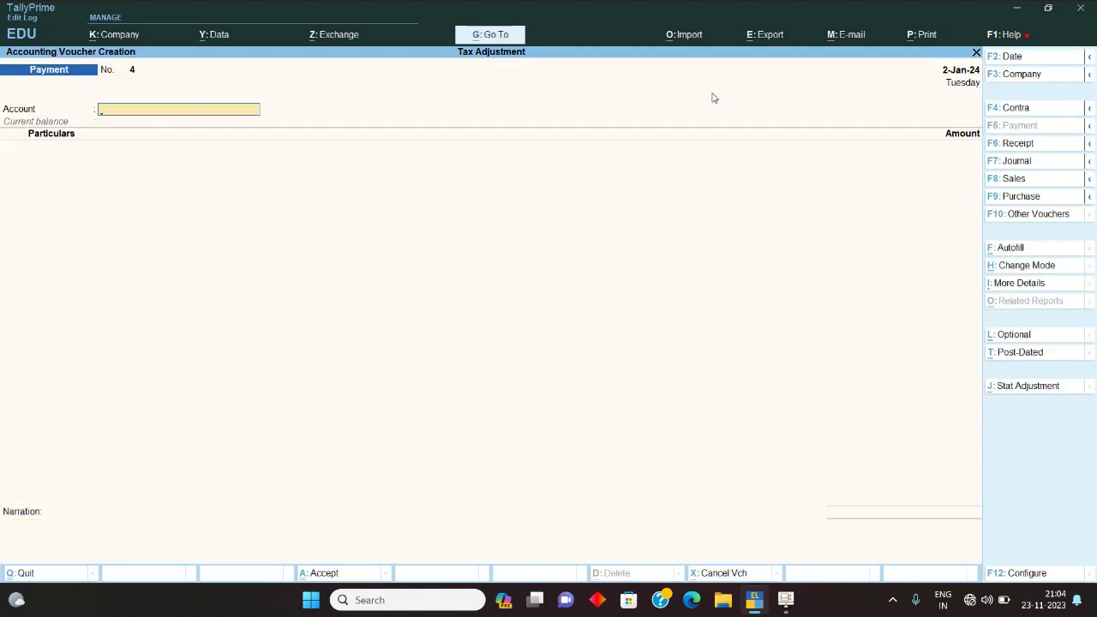
{"action": "left_click", "coordinate": [1011, 163]}
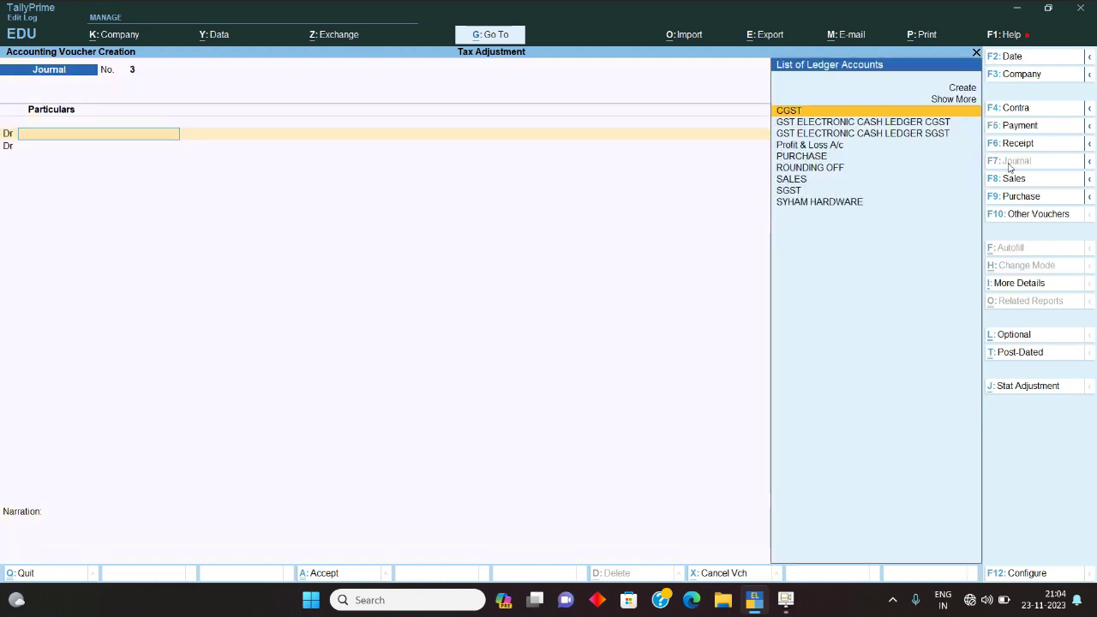
{"action": "type", "text": "C"}
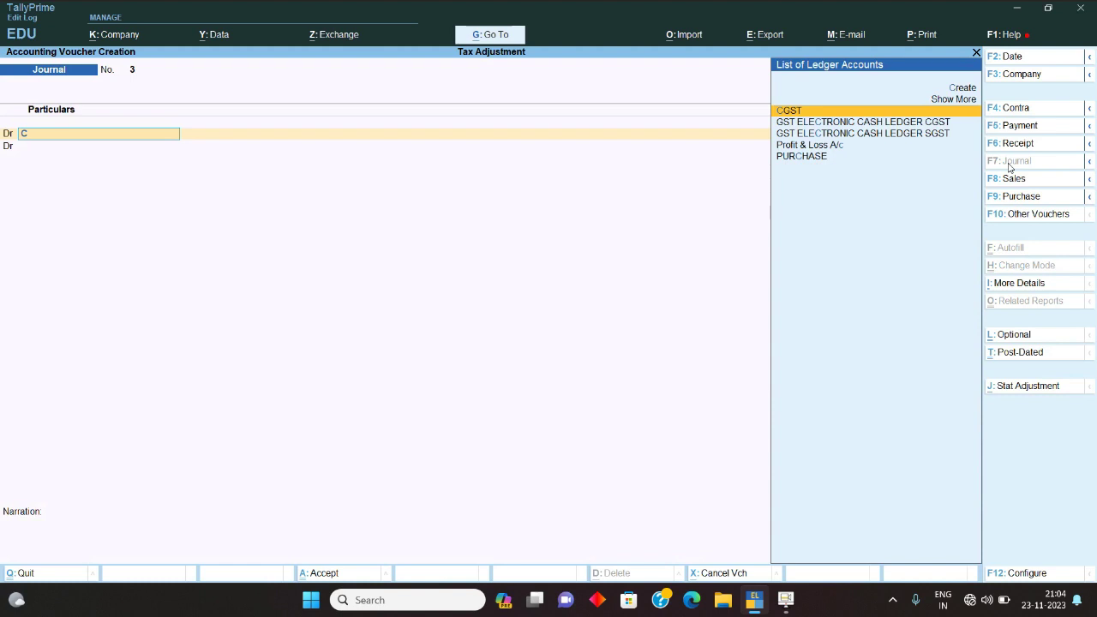
{"action": "key", "text": "Return"}
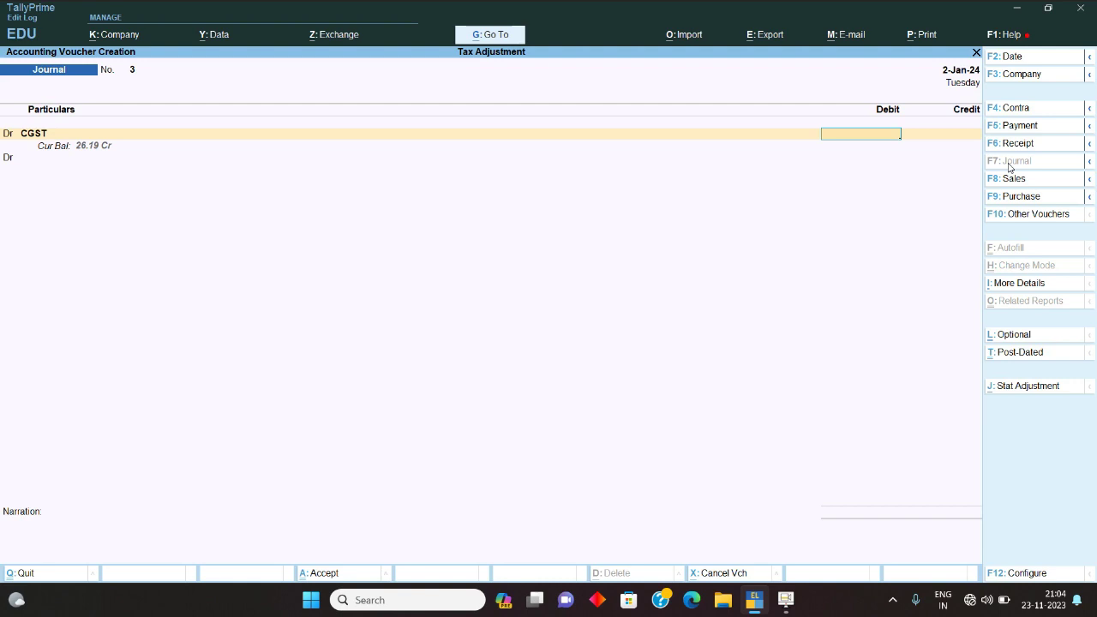
{"action": "type", "text": "2"}
{"action": "key", "text": "BackSpace"}
{"action": "key", "text": "Escape"}
{"action": "key", "text": "y"}
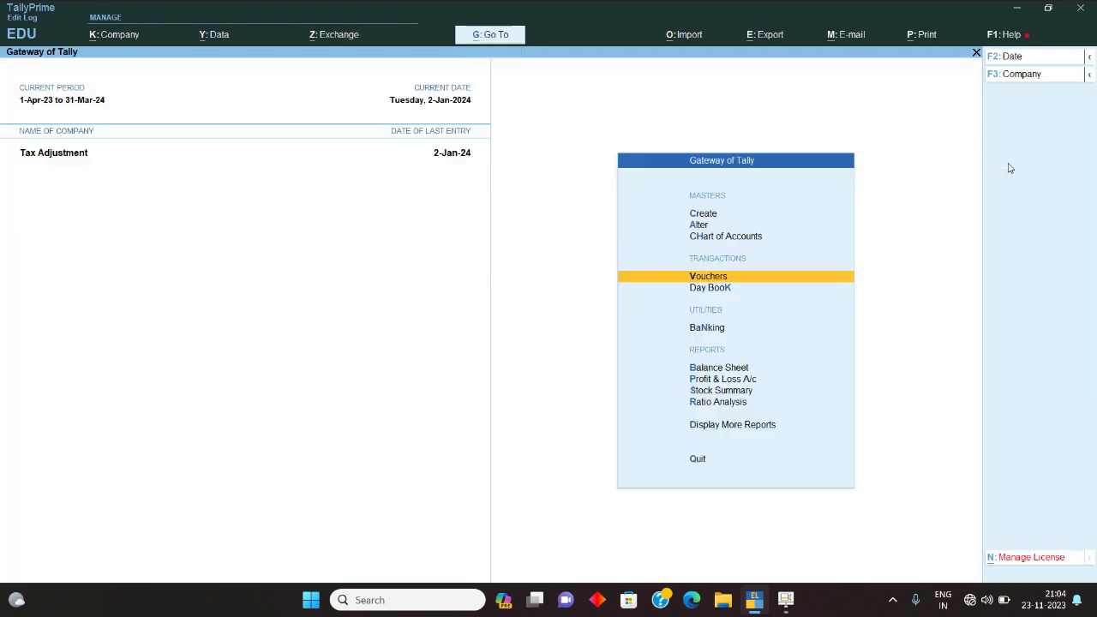
Step: Create a journal voucher and debit 101 to CGST
{"action": "key", "text": "Return"}
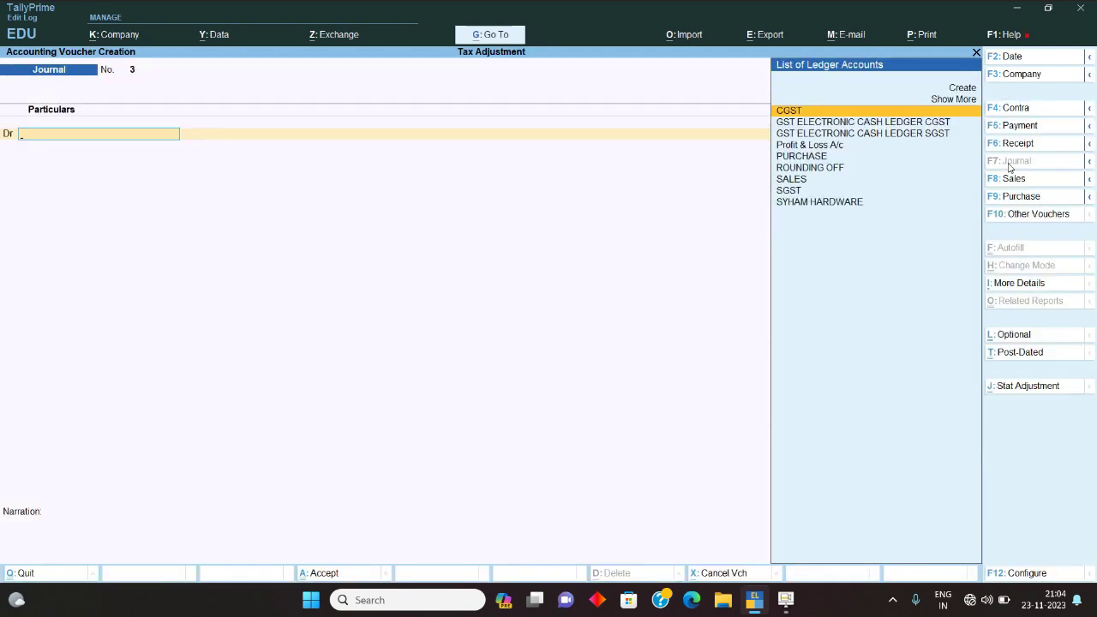
{"action": "type", "text": "c"}
{"action": "key", "text": "Return"}
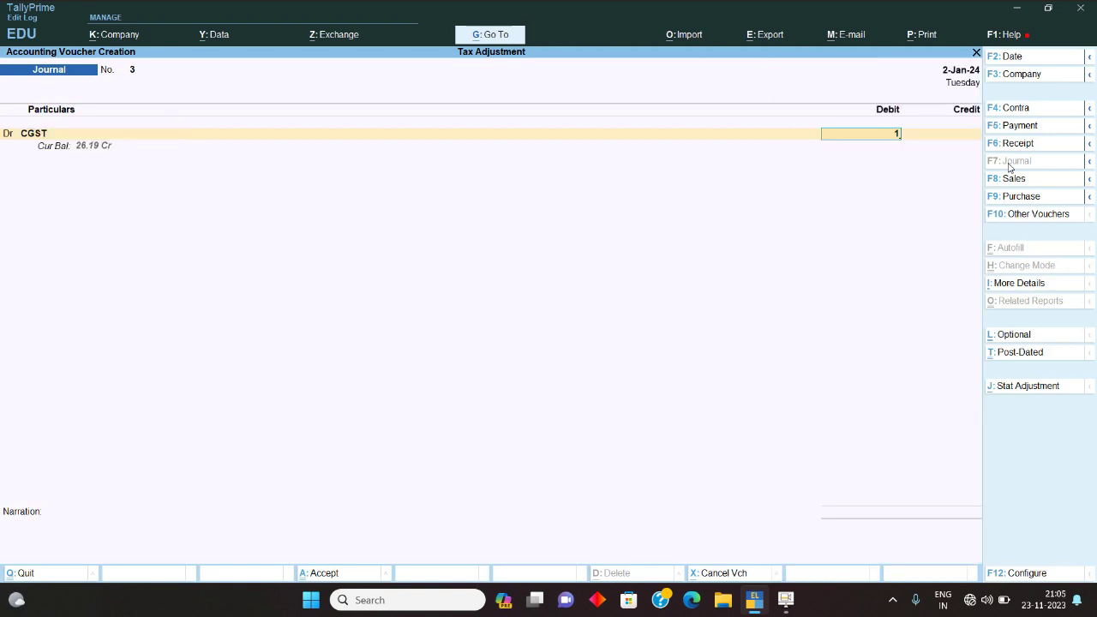
{"action": "type", "text": "101"}
{"action": "key", "text": "Return"}
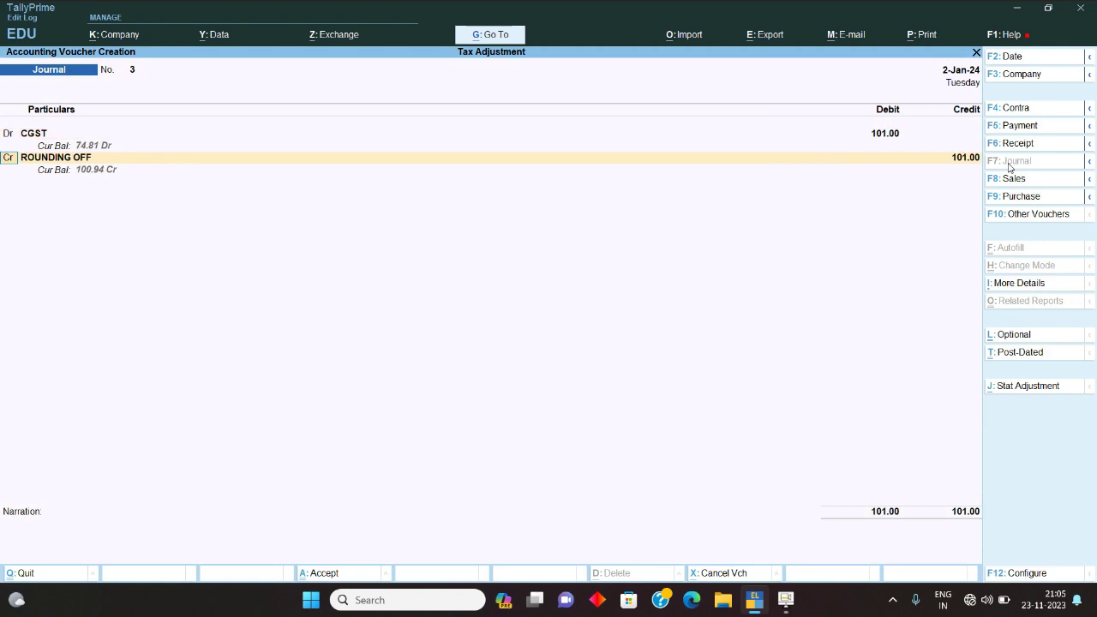
Step: Change the journal's second line to a debit of 101 to SGST
{"action": "key", "text": "Return"}
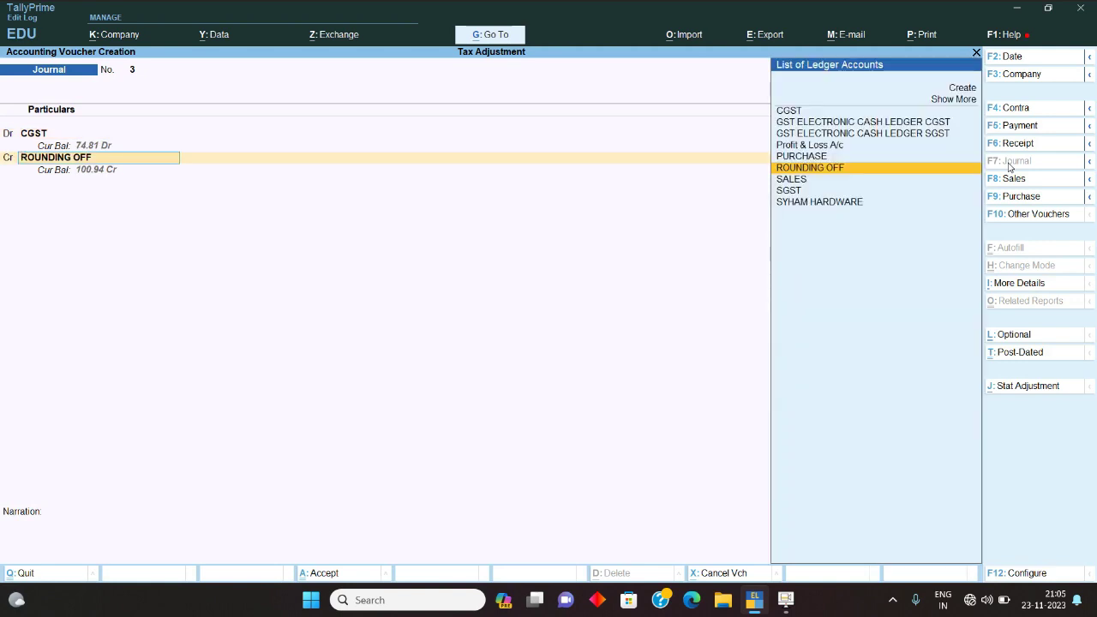
{"action": "key", "text": "BackSpace"}
{"action": "type", "text": "D"}
{"action": "key", "text": "Return"}
{"action": "type", "text": "SG"}
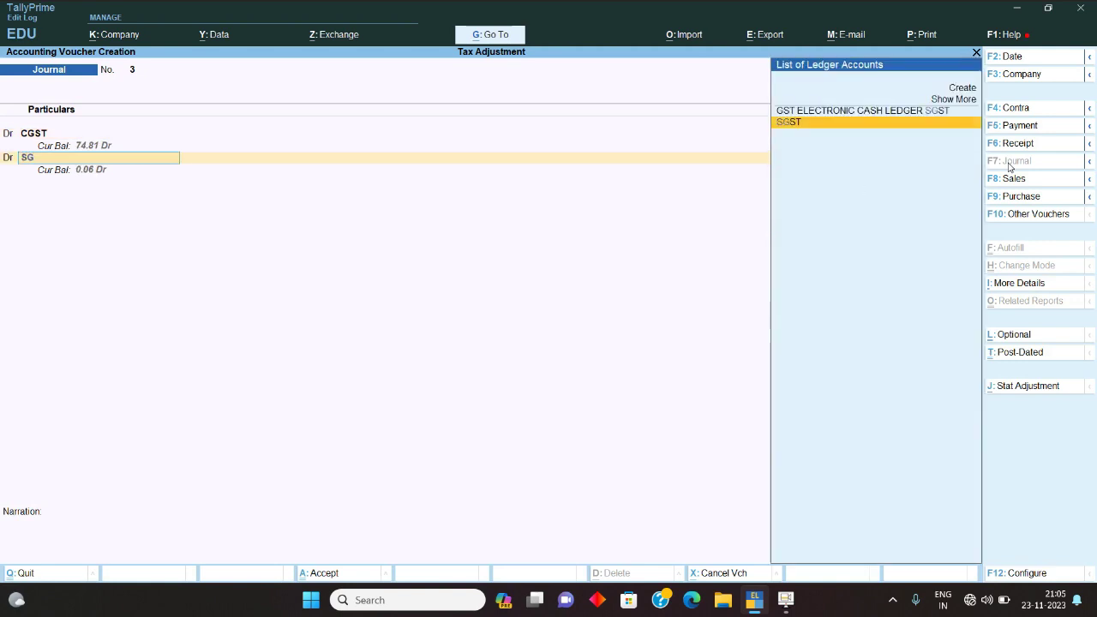
{"action": "key", "text": "Return"}
{"action": "type", "text": "101"}
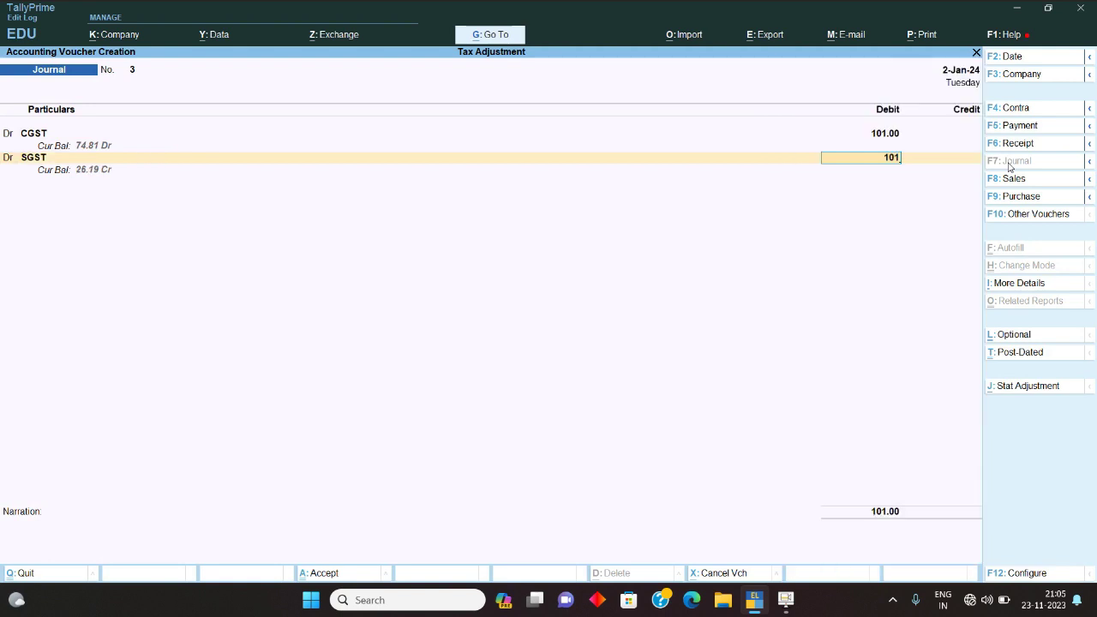
{"action": "key", "text": "Return"}
Step: Credit 101 each to GST ELECTRONIC CASH LEDGER CGST and GST ELECTRONIC CASH LEDGER SGST, and accept the journal voucher
{"action": "key", "text": "Return"}
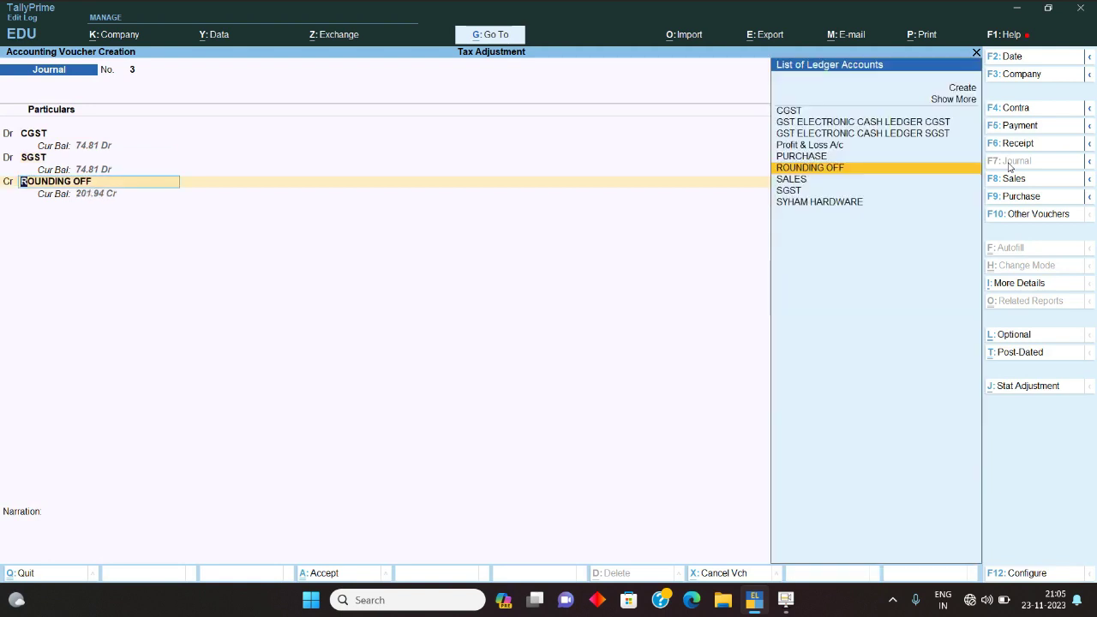
{"action": "type", "text": "G"}
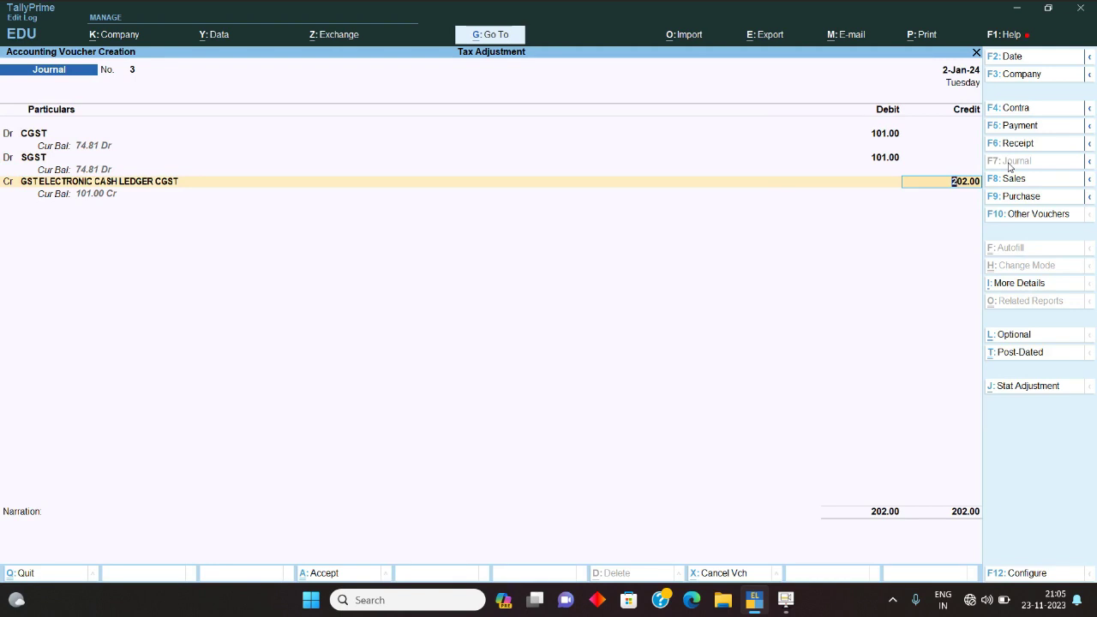
{"action": "type", "text": "101"}
{"action": "key", "text": "Return"}
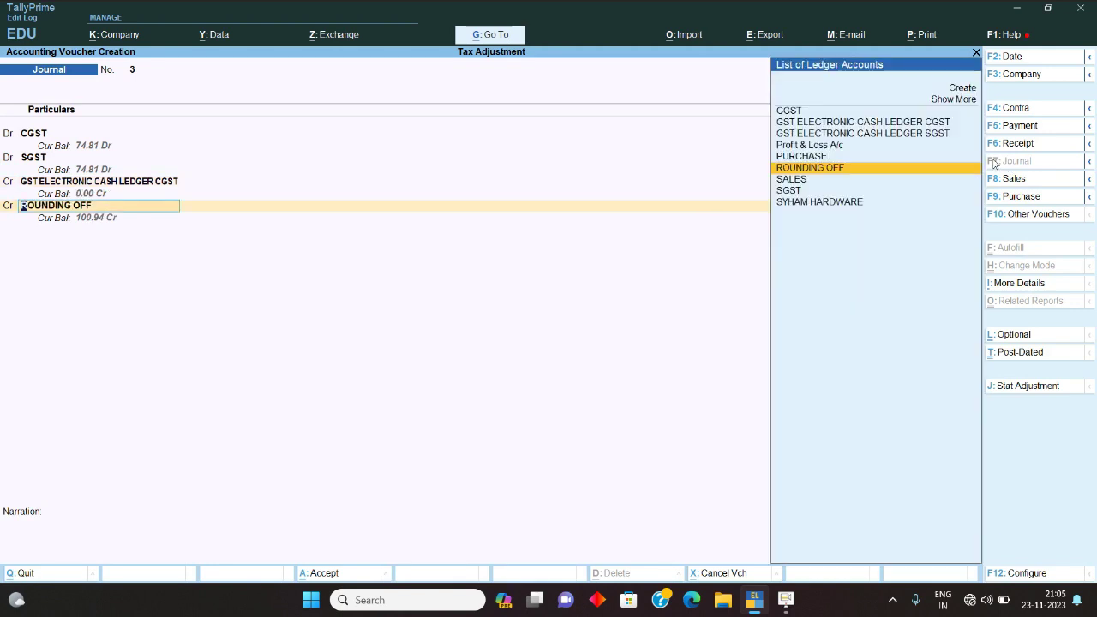
{"action": "key", "text": "Up"}
{"action": "key", "text": "Up"}
{"action": "key", "text": "Up"}
{"action": "key", "text": "Return"}
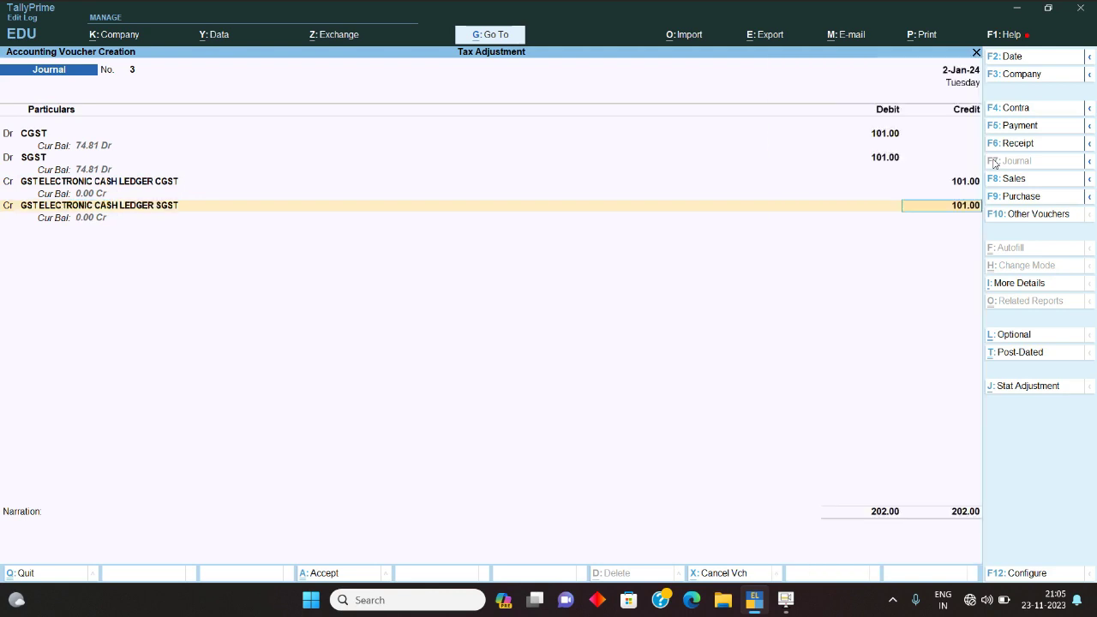
{"action": "key", "text": "Return"}
{"action": "key", "text": "Return"}
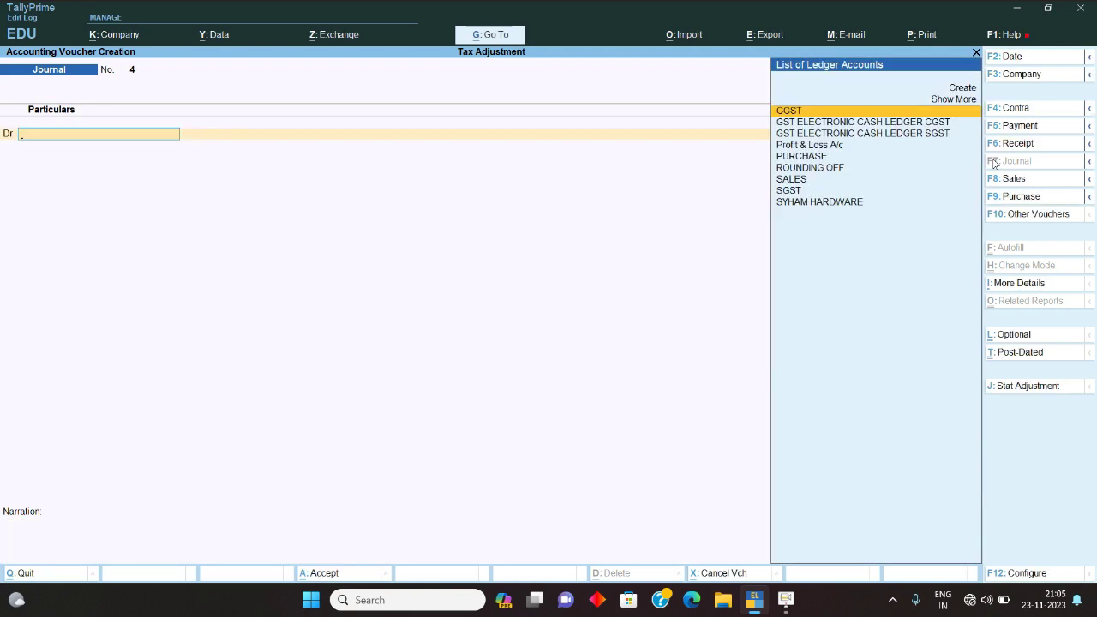
Step: Open the Balance Sheet and check the balances under Current Assets
{"action": "key", "text": "Escape"}
{"action": "key", "text": "b"}
{"action": "key", "text": "Right"}
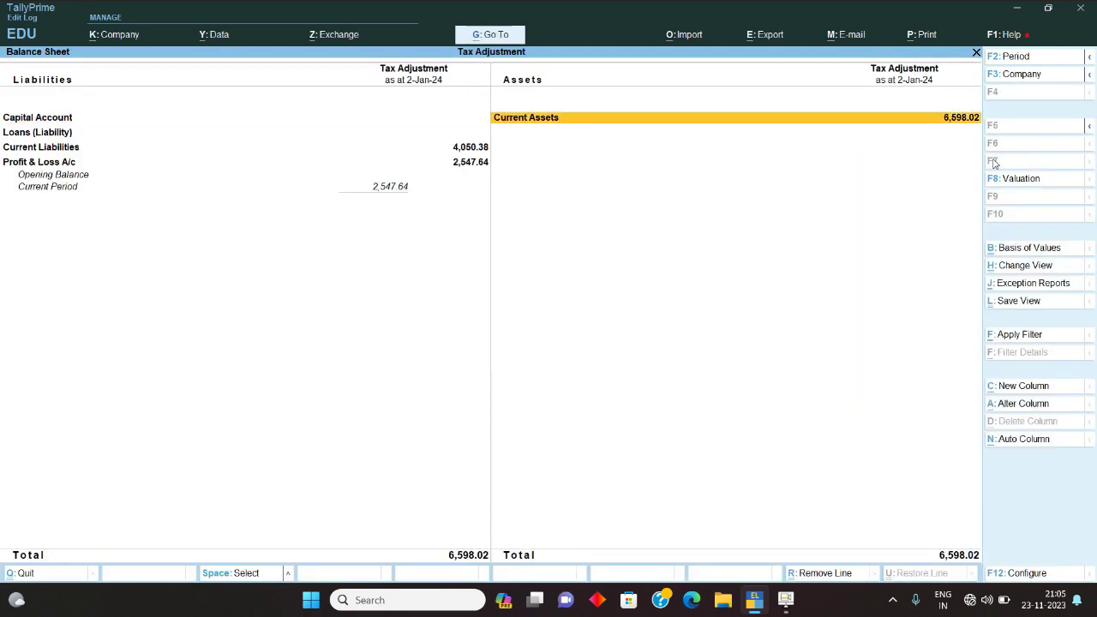
{"action": "key", "text": "Return"}
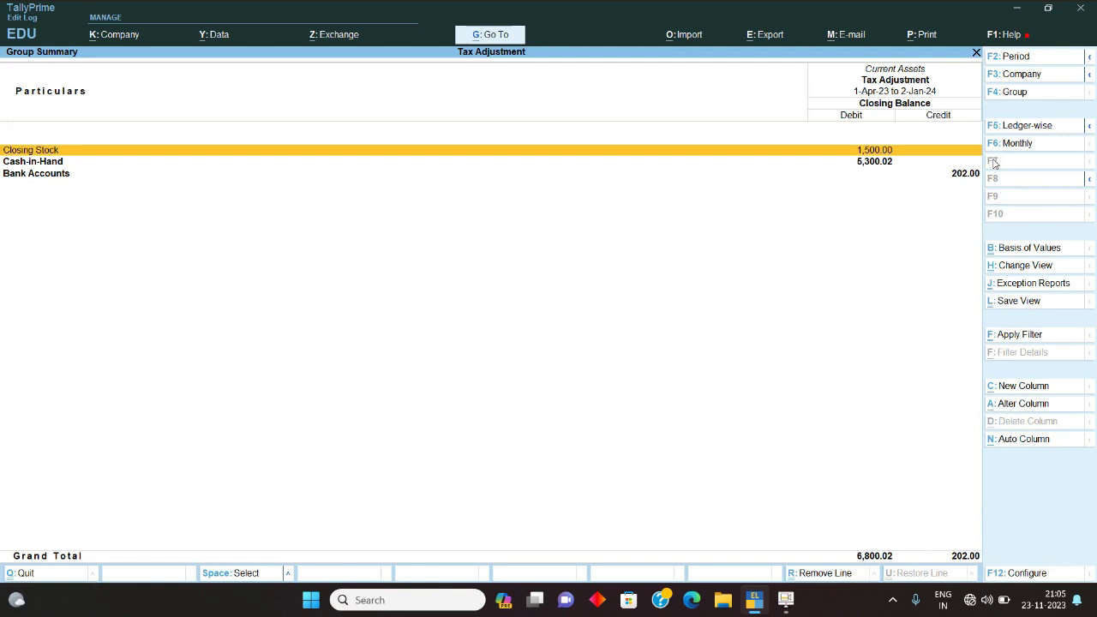
Step: Return to the Balance Sheet and check the CGST and SGST balances in Duties & Taxes under Current Liabilities
{"action": "key", "text": "Escape"}
{"action": "key", "text": "Left"}
{"action": "key", "text": "Down"}
{"action": "key", "text": "Down"}
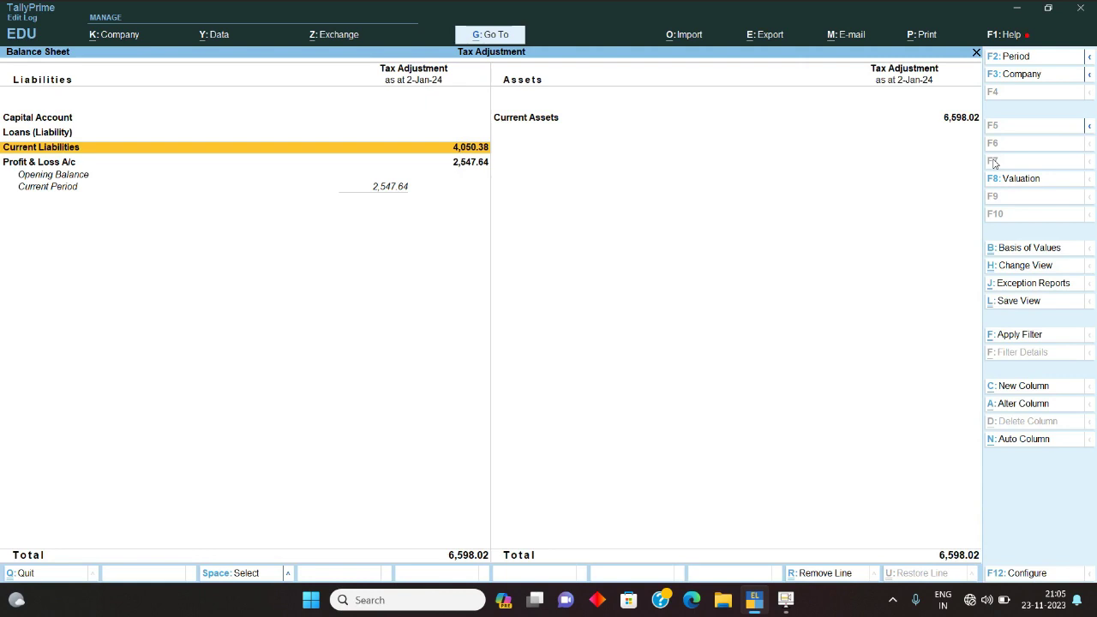
{"action": "key", "text": "Return"}
{"action": "key", "text": "Return"}
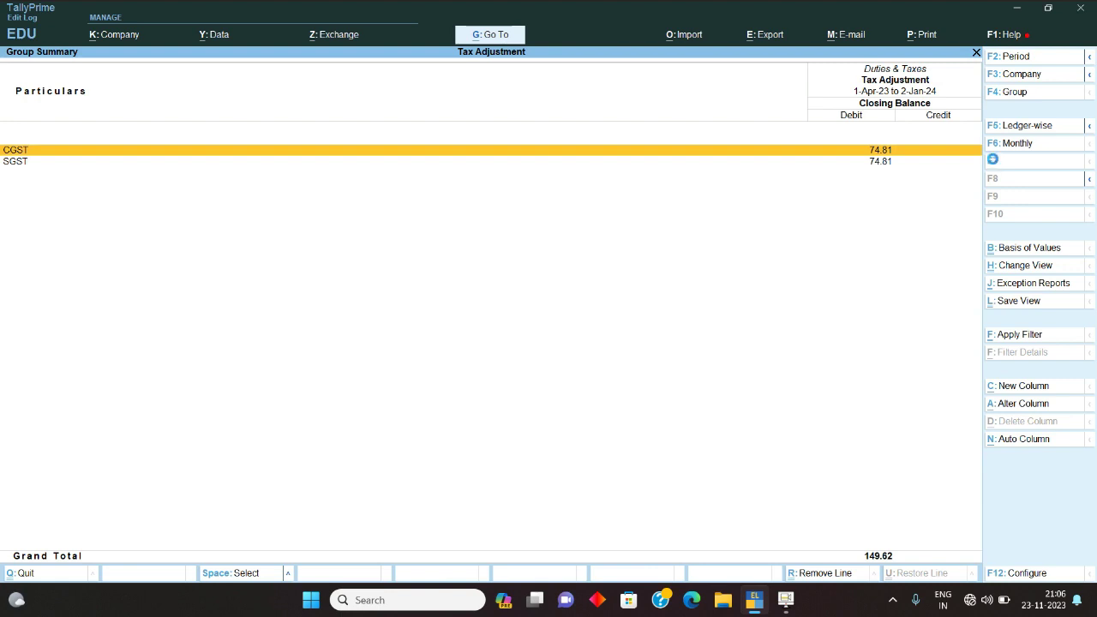
Step: Examine the CGST ledger's monthly debits, credits and closing balances from October to January, and leave the reports
{"action": "key", "text": "Return"}
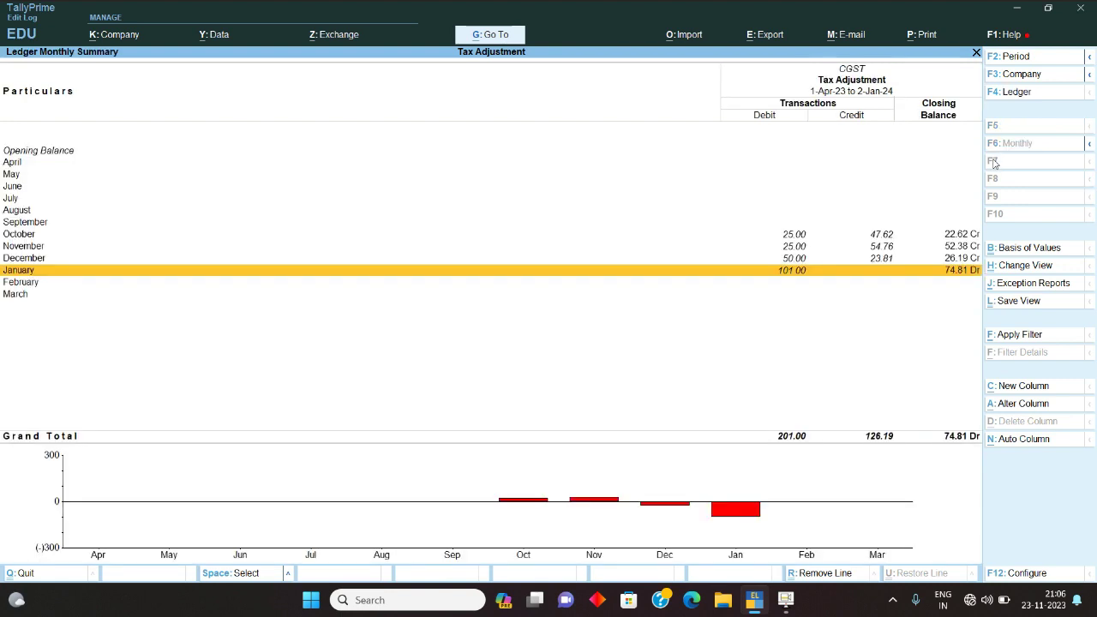
{"action": "key", "text": "Up"}
{"action": "key", "text": "Up"}
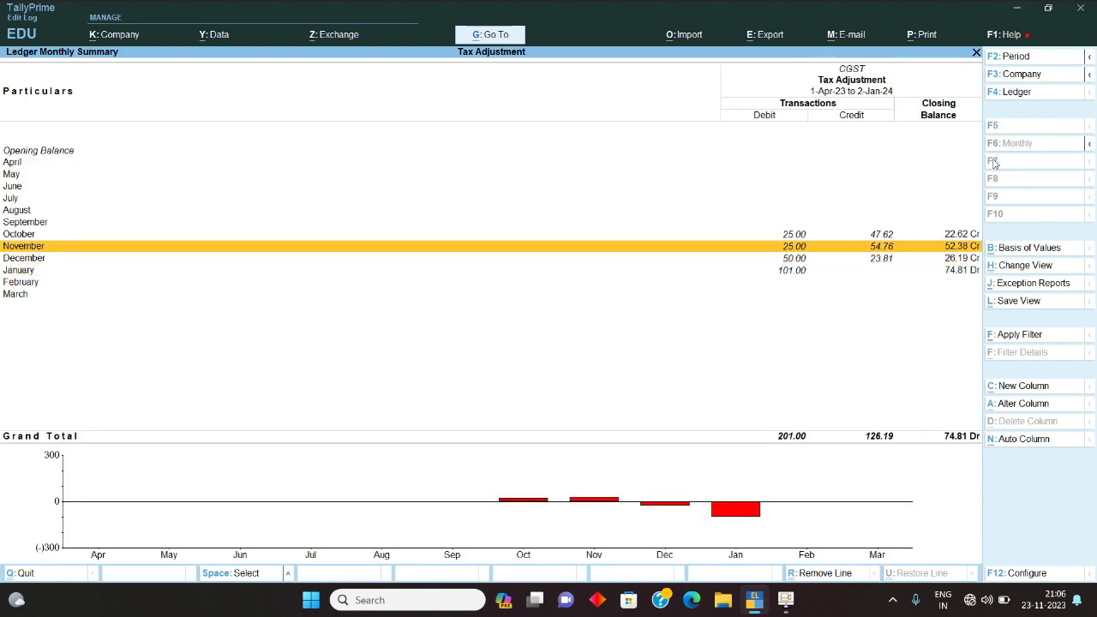
{"action": "key", "text": "Up"}
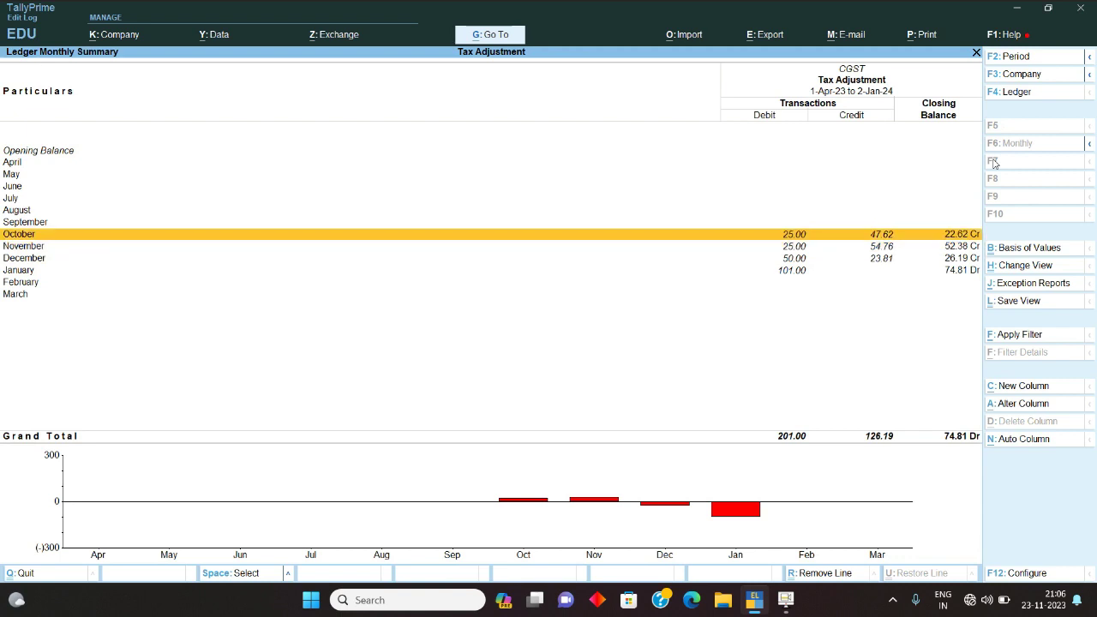
{"action": "key", "text": "Down"}
{"action": "key", "text": "Down"}
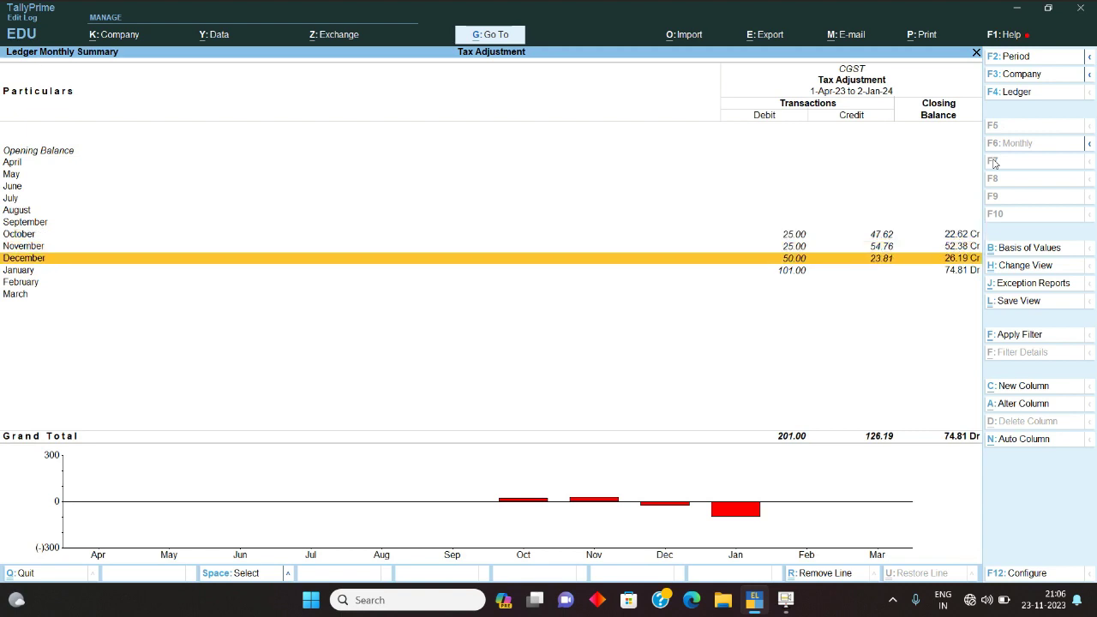
{"action": "key", "text": "Up"}
{"action": "key", "text": "Down"}
{"action": "key", "text": "Escape"}
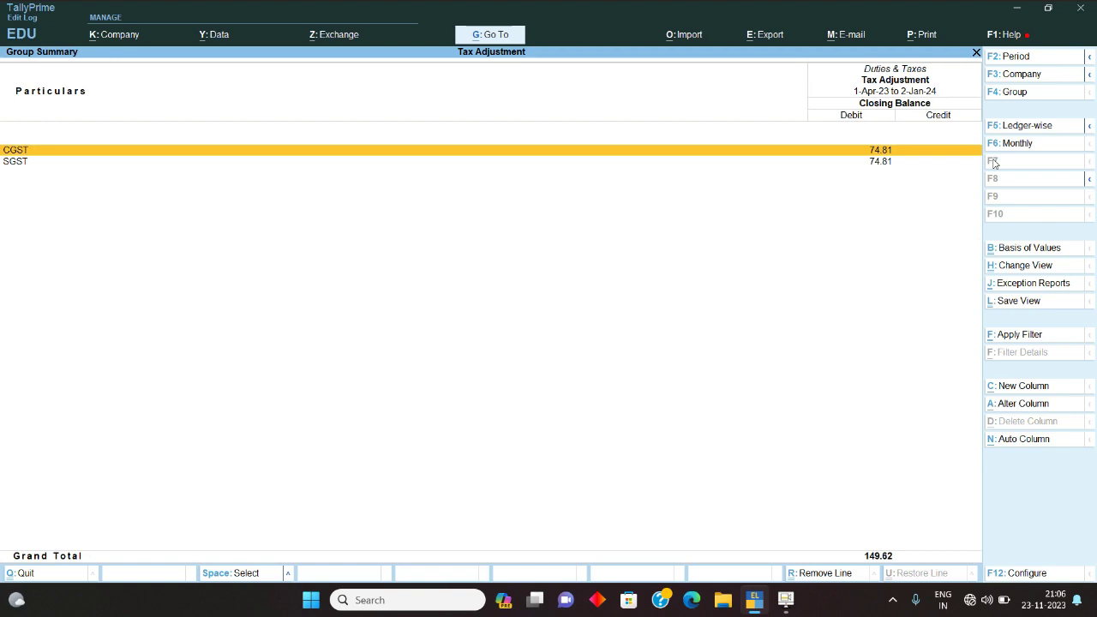
{"action": "key", "text": "Escape"}
{"action": "key", "text": "Escape"}
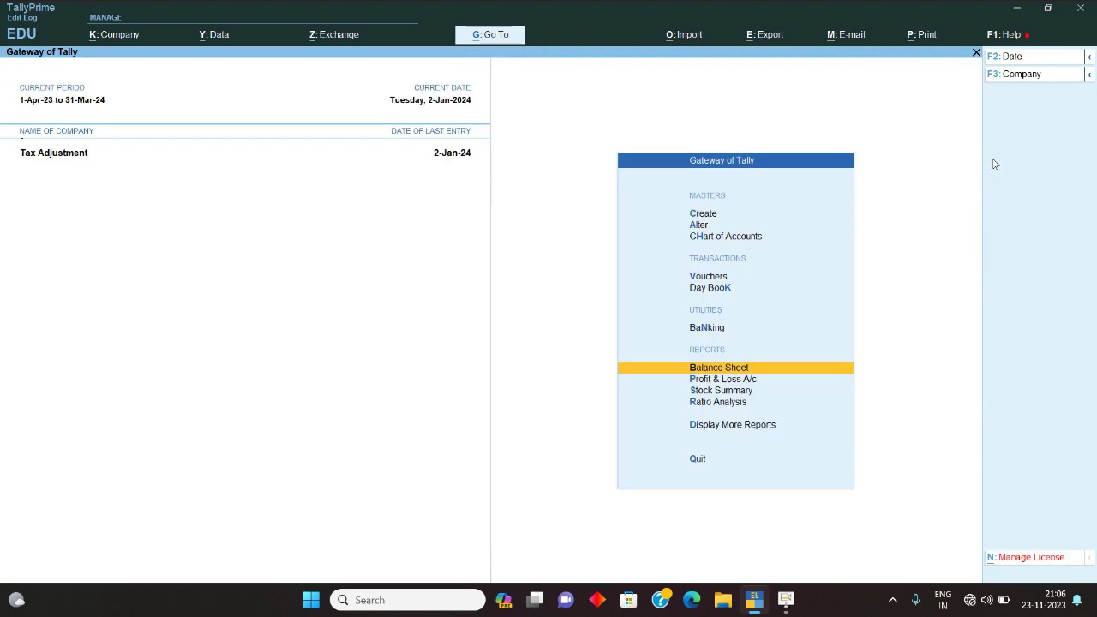
Step: Create a journal voucher and debit 0.19 to CGST
{"action": "key", "text": "v"}
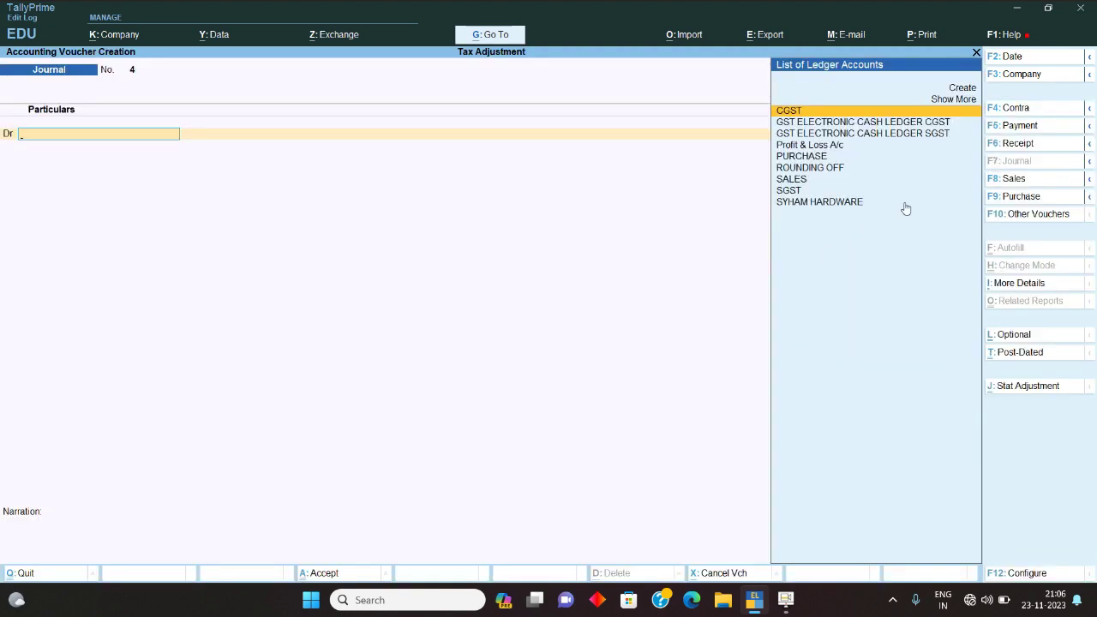
{"action": "type", "text": "c"}
{"action": "key", "text": "Return"}
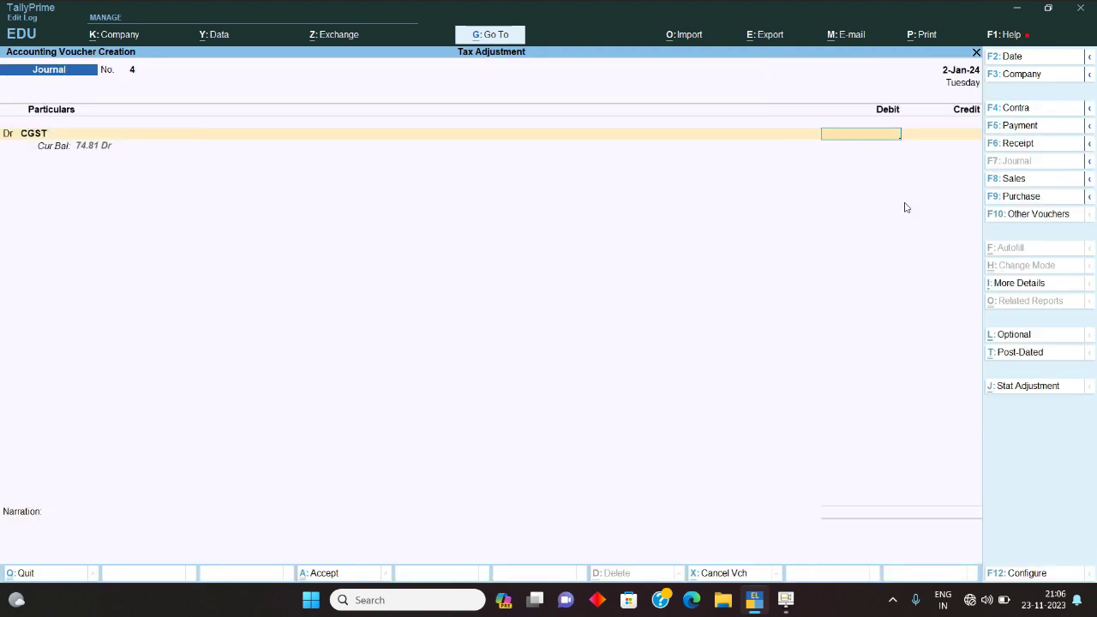
{"action": "type", "text": ".19"}
{"action": "key", "text": "Return"}
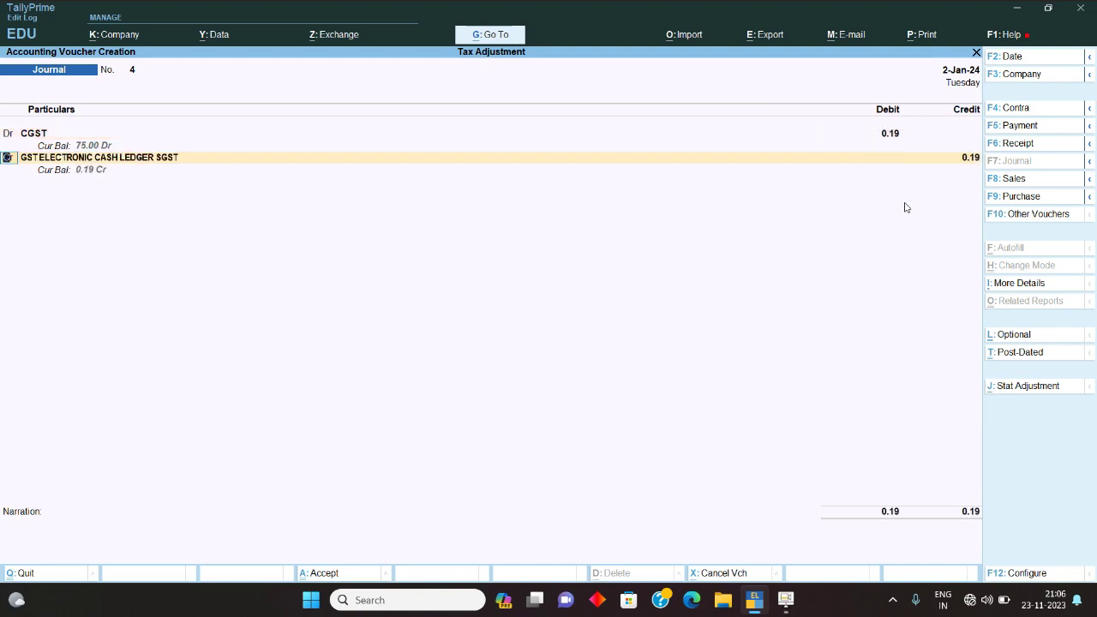
Step: Change the journal's second line to a debit of 0.19 to SGST
{"action": "key", "text": "BackSpace"}
{"action": "type", "text": "d"}
{"action": "key", "text": "Return"}
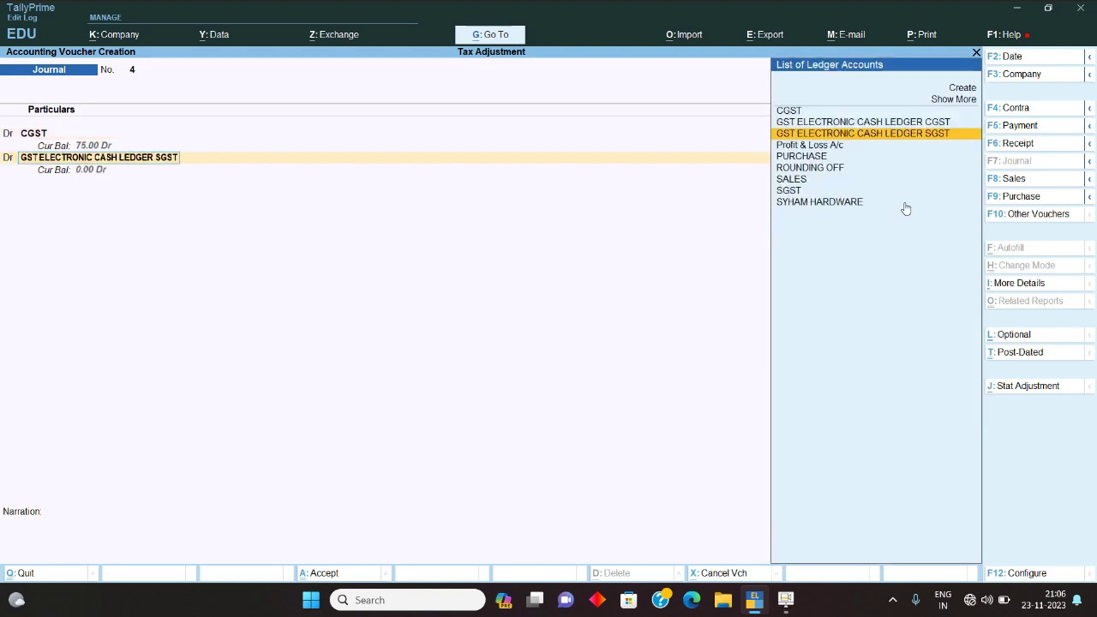
{"action": "type", "text": "sg"}
{"action": "key", "text": "Return"}
{"action": "type", "text": ".19"}
{"action": "key", "text": "Return"}
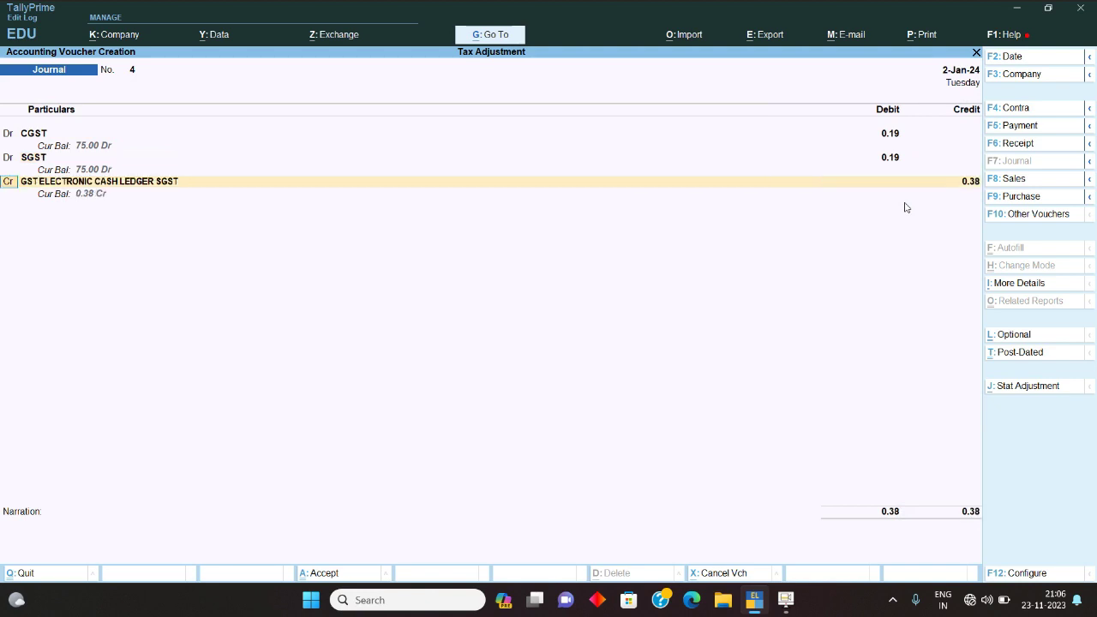
Step: Credit 0.38 to ROUNDING OFF and accept the journal voucher
{"action": "key", "text": "Return"}
{"action": "type", "text": "r"}
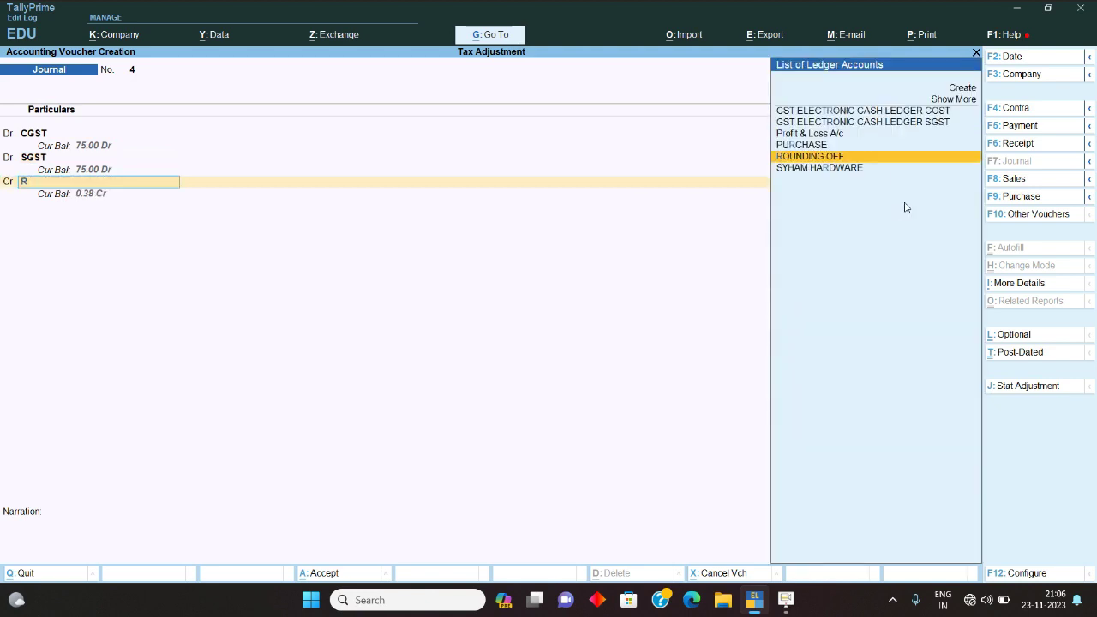
{"action": "key", "text": "Return"}
{"action": "key", "text": "Return"}
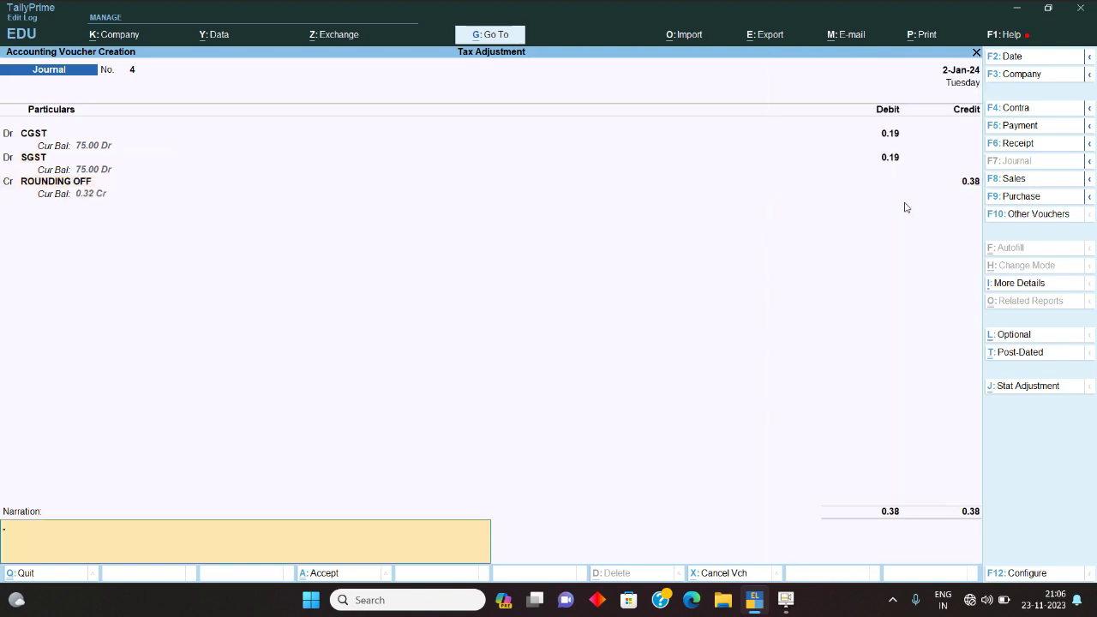
{"action": "key", "text": "Return"}
Step: Reopen the Balance Sheet and check the rounded CGST and SGST balances in Duties & Taxes under Current Liabilities
{"action": "key", "text": "Escape"}
{"action": "key", "text": "b"}
{"action": "key", "text": "Down"}
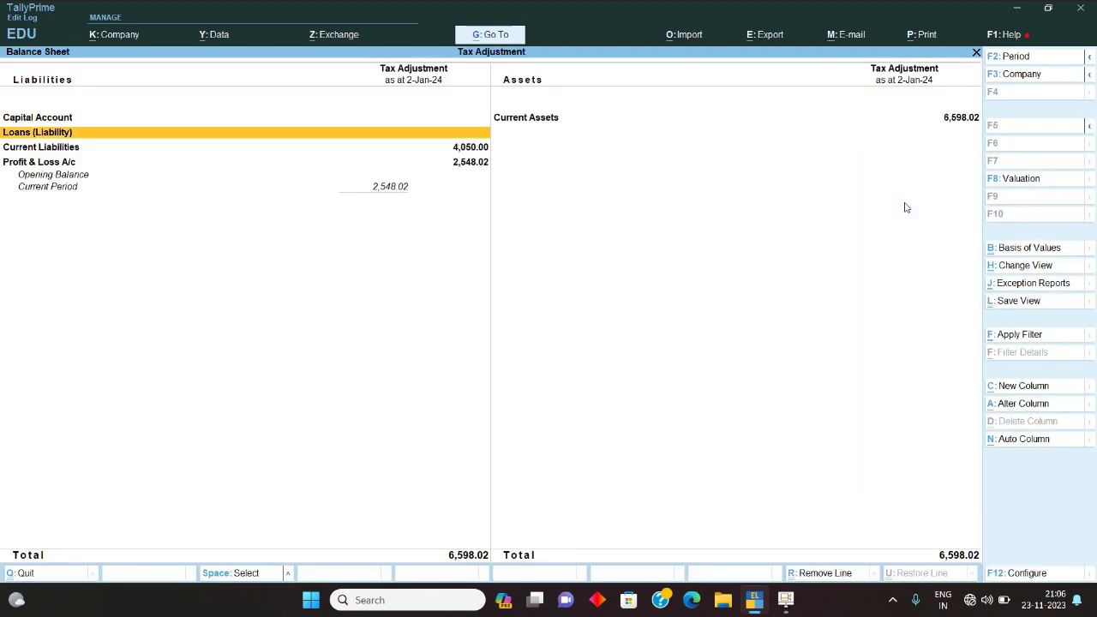
{"action": "key", "text": "Down"}
{"action": "key", "text": "Return"}
{"action": "key", "text": "Return"}
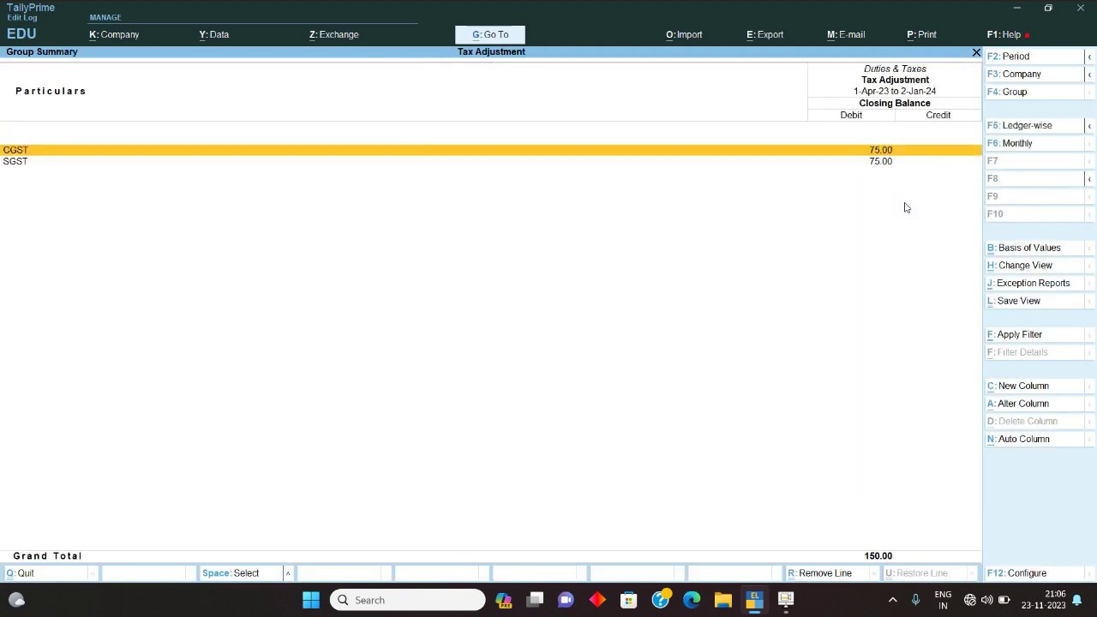